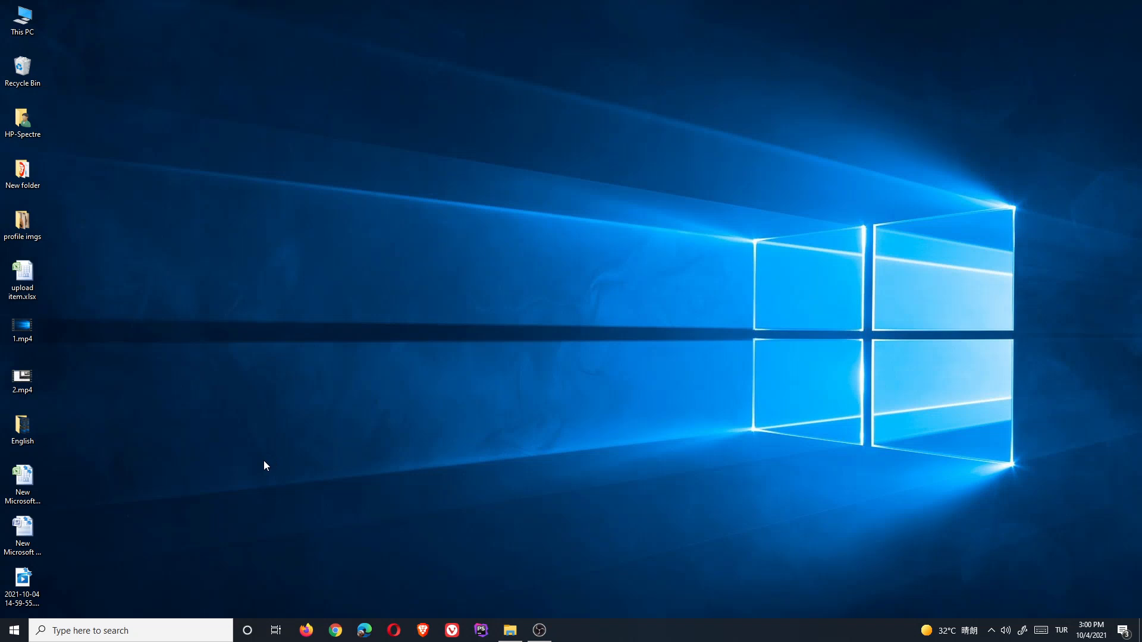
- Launch Firefox and load easilyorder.com
left_click(306, 631)
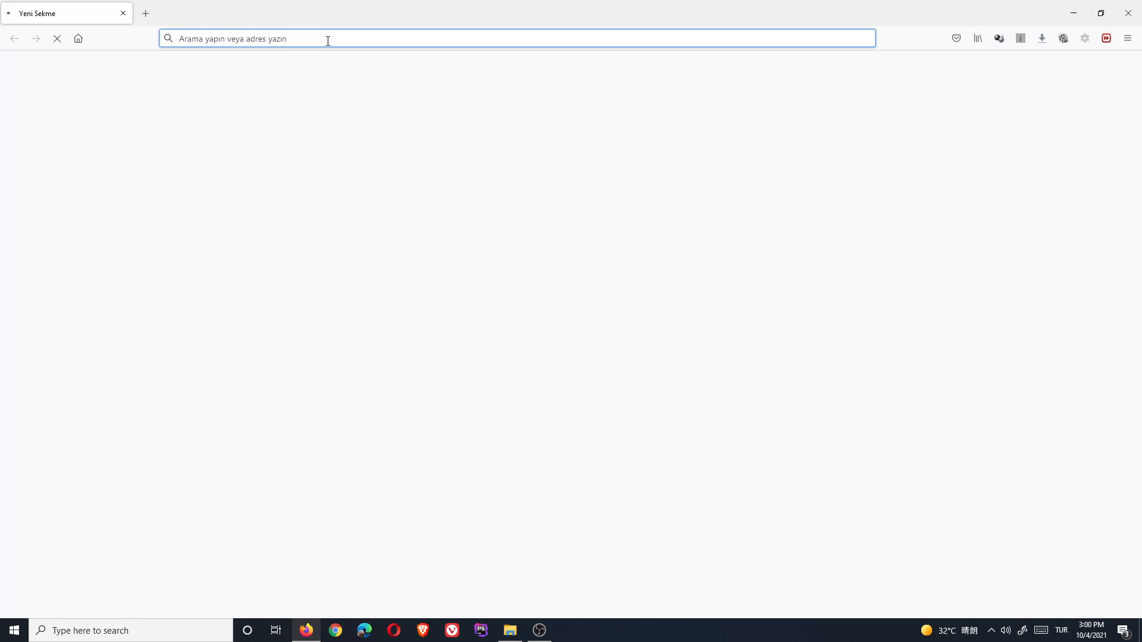
type("easilyorder.com")
key("Return")
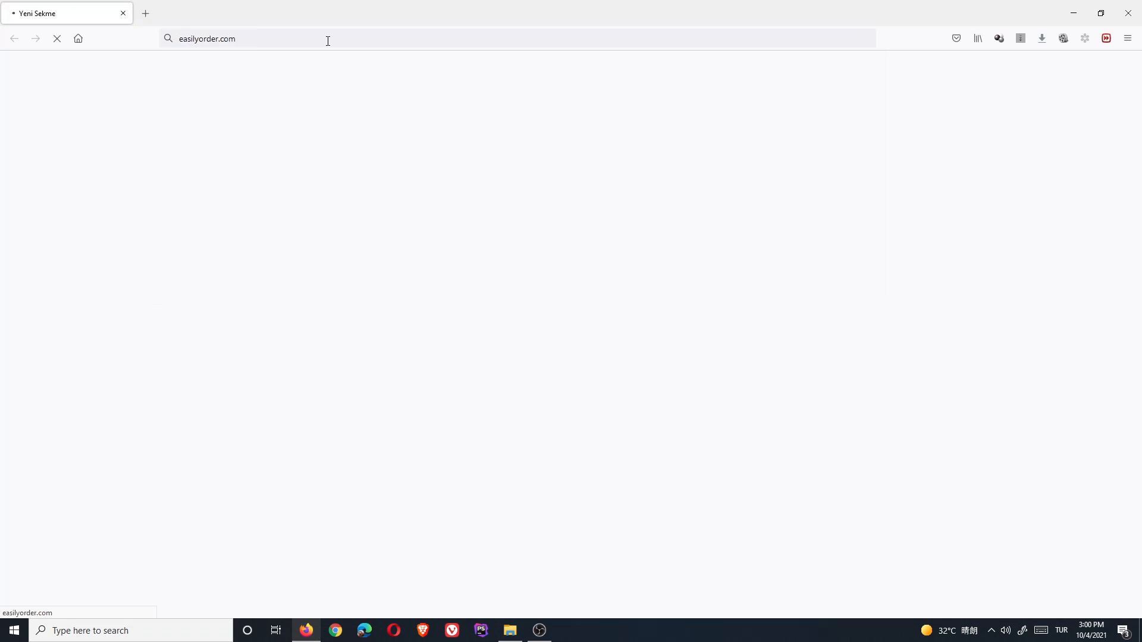
- Log in with the first company's username and password, declining to save the login
left_click(536, 157)
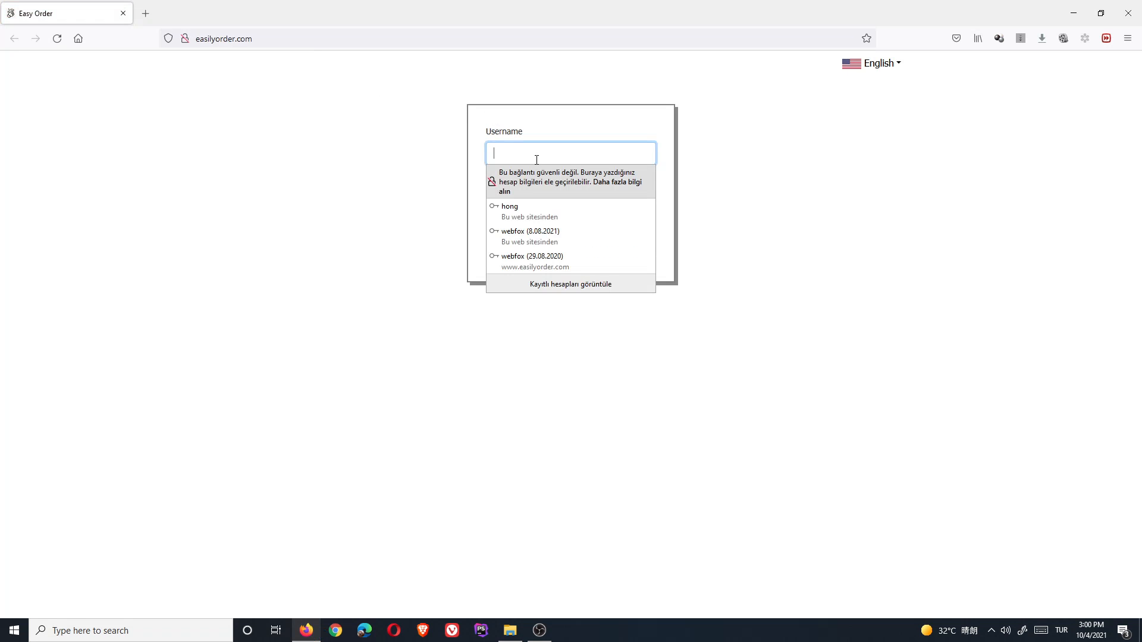
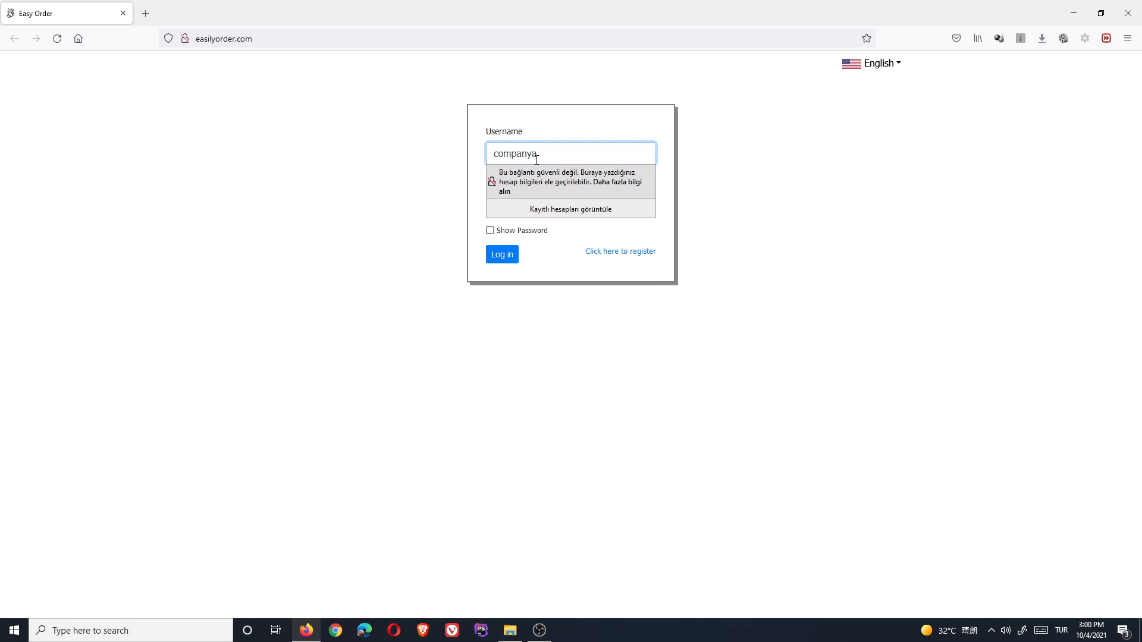
key("Tab")
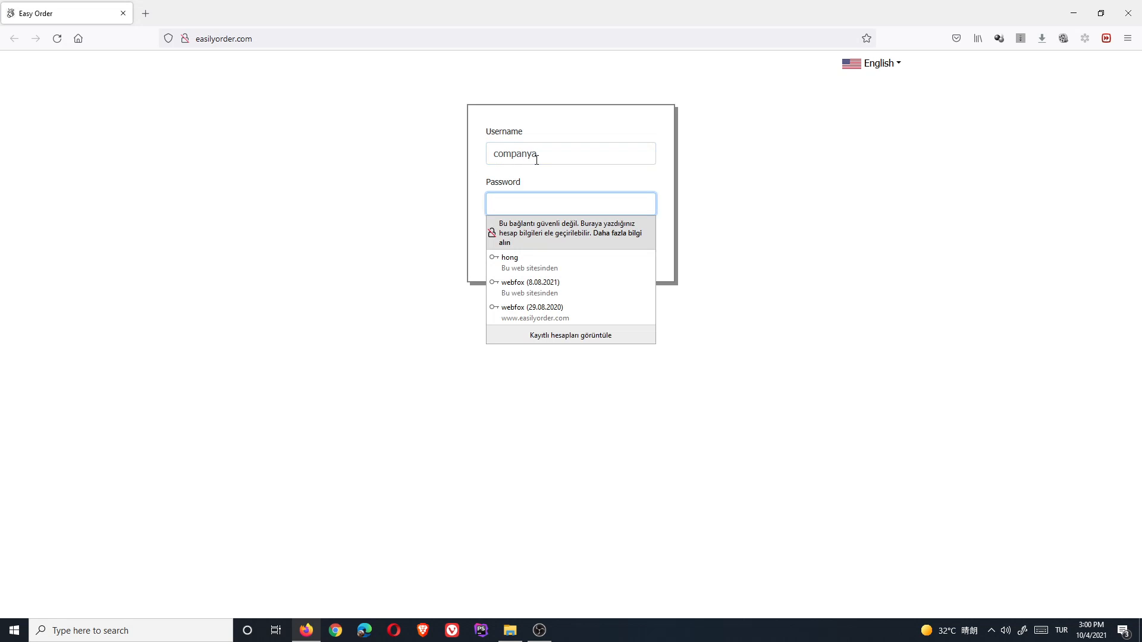
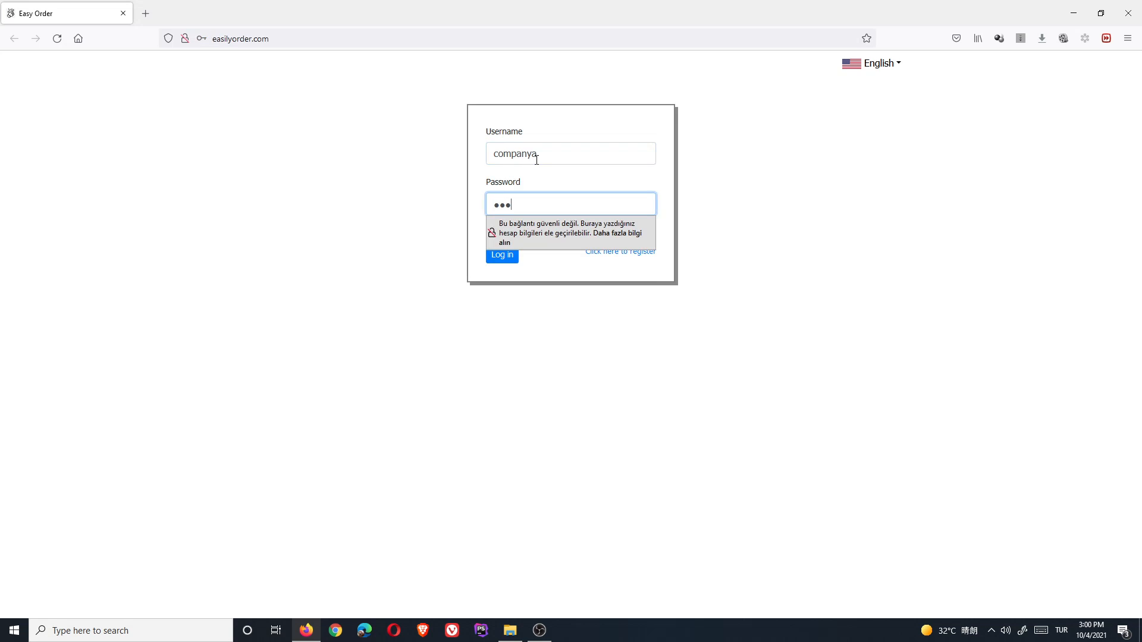
key("Return")
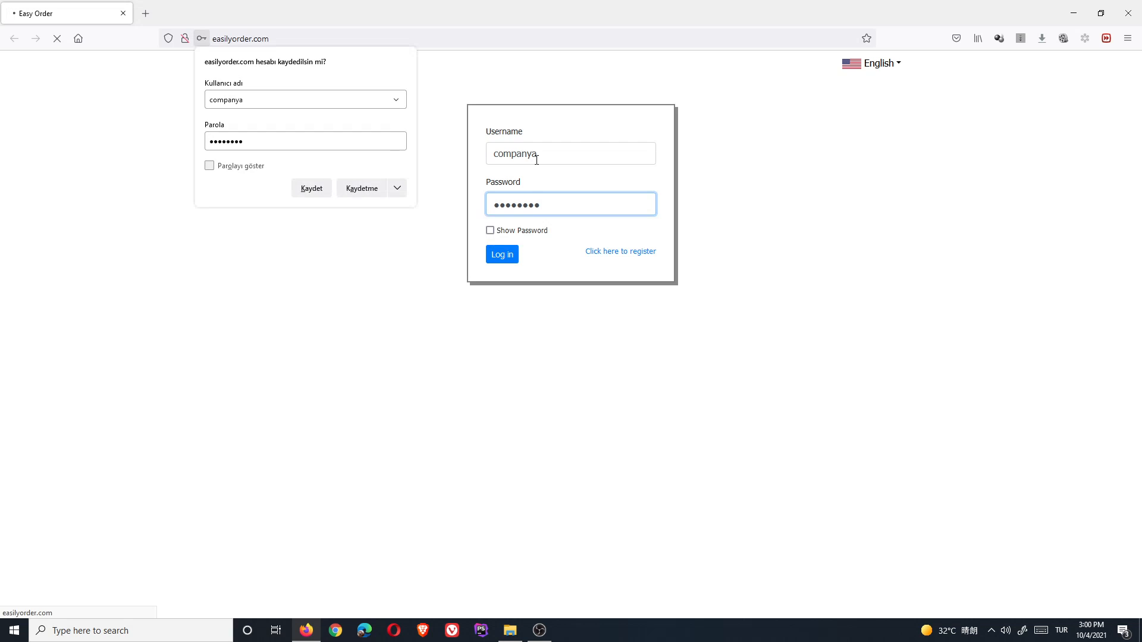
left_click(355, 195)
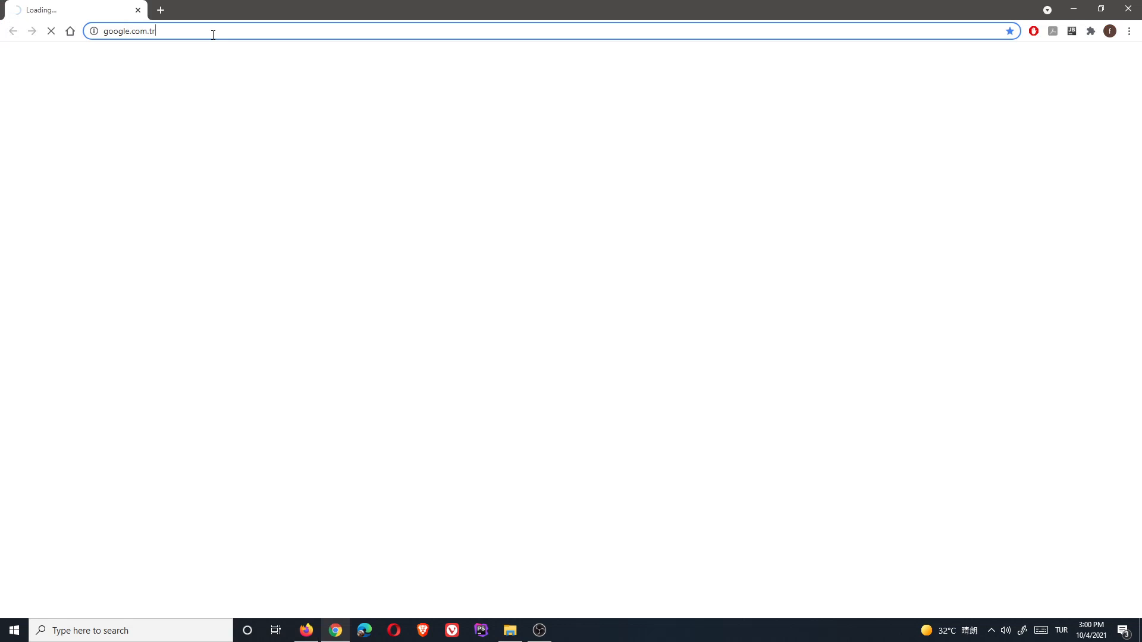
- In Chrome, load Easy Order and log in with the second company's username and password
left_click(212, 34)
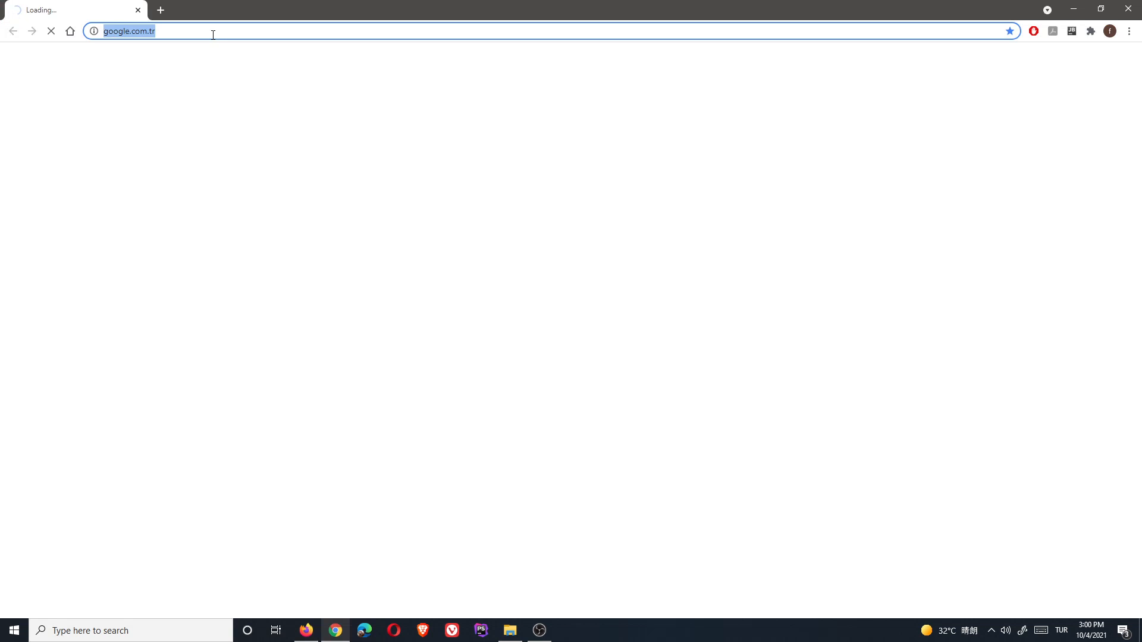
type("eas")
key("Return")
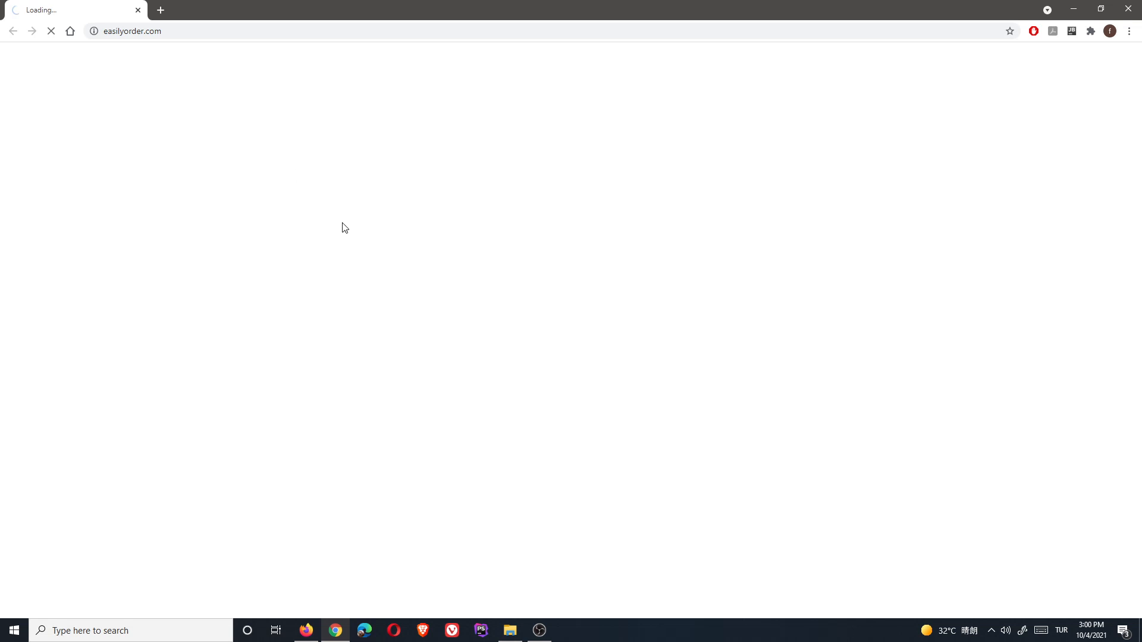
left_click(526, 151)
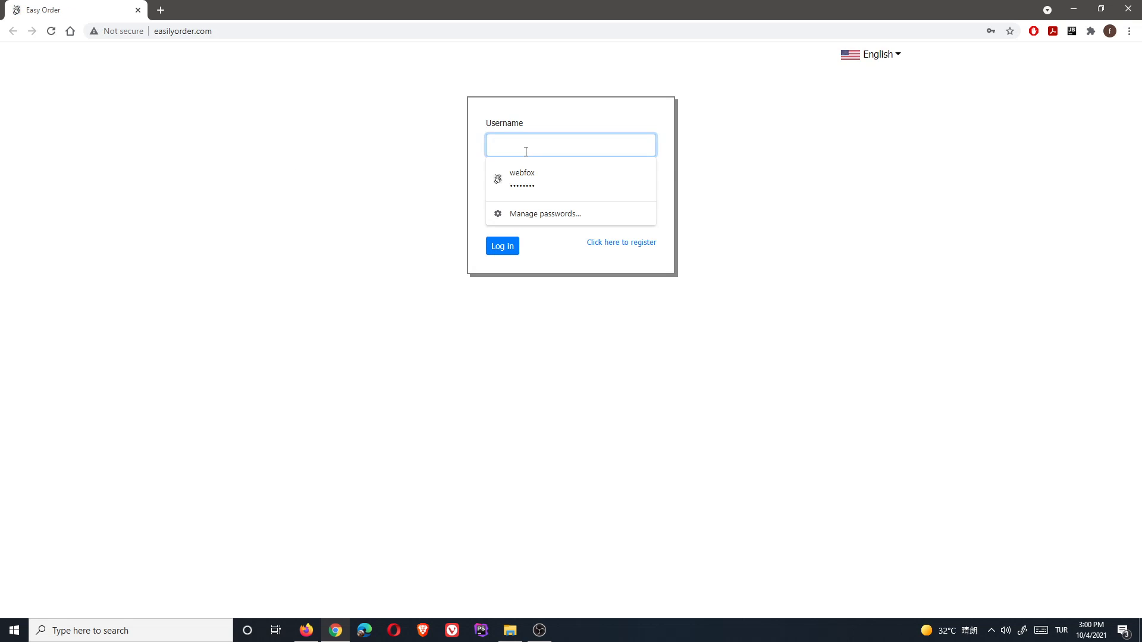
type("companyb")
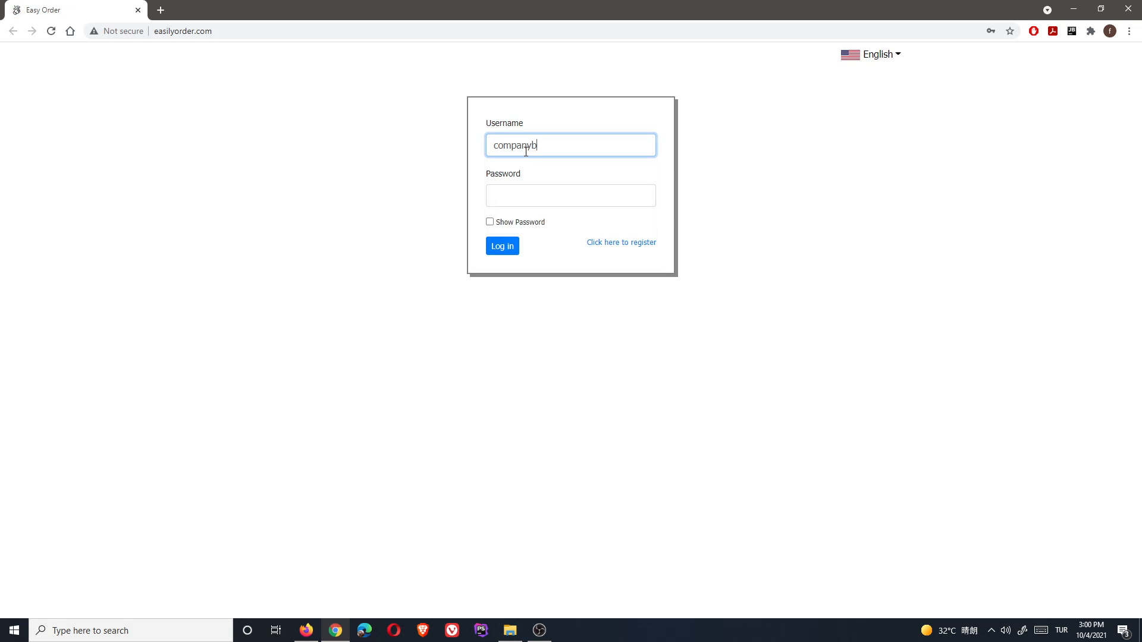
key("Tab")
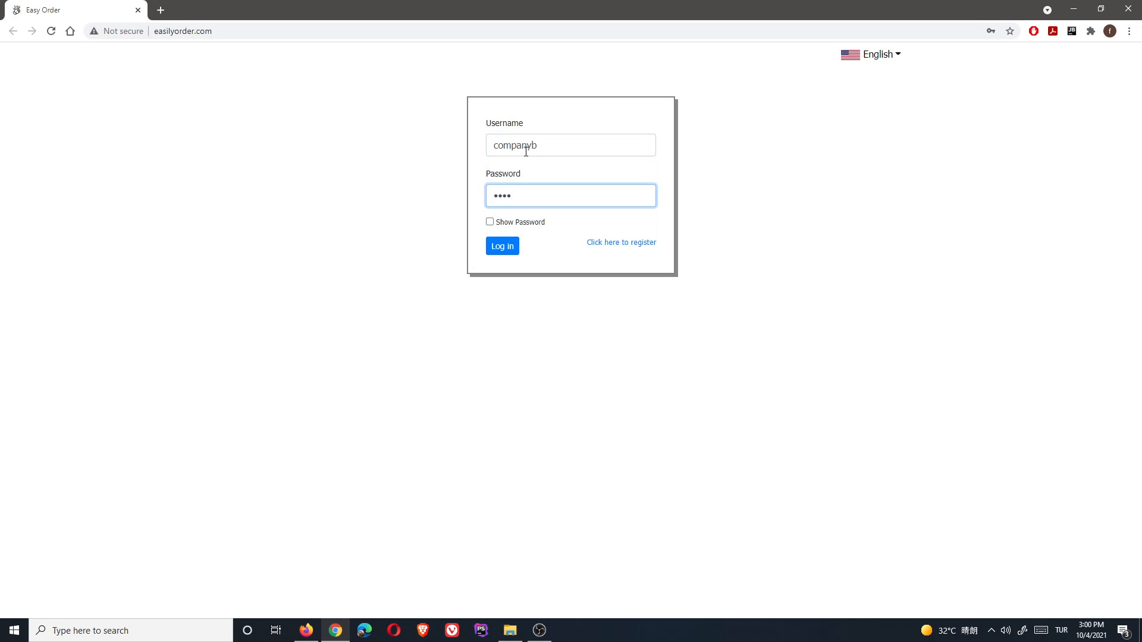
type("••••••••")
key("Return")
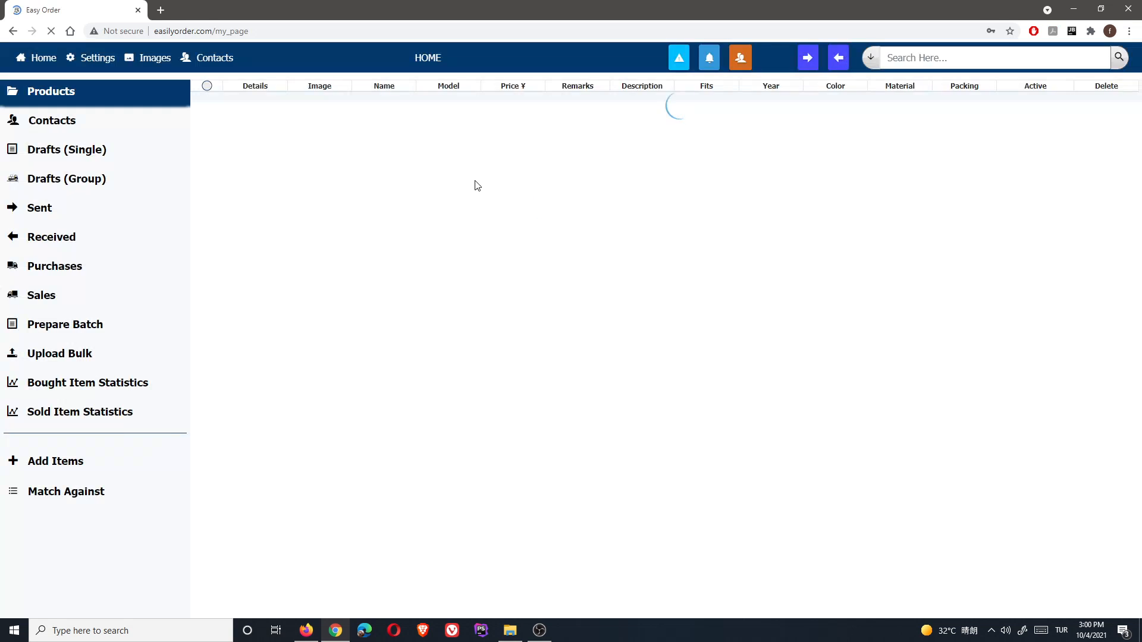
- Show and hide the screen recorder, then return to the Firefox window
left_click(538, 630)
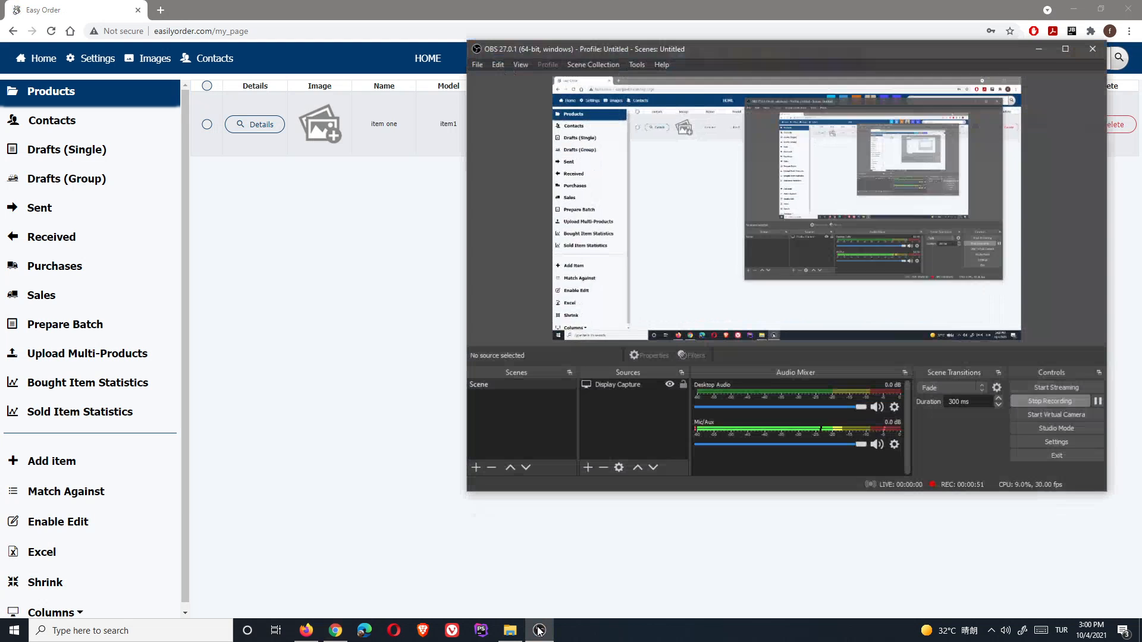
left_click(540, 630)
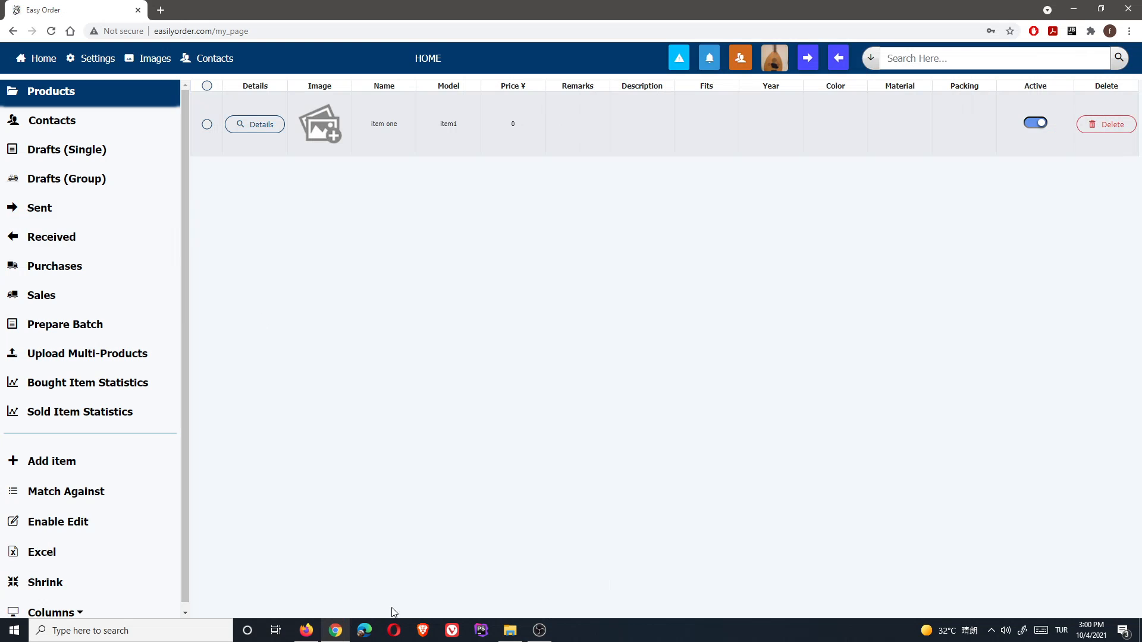
left_click(306, 631)
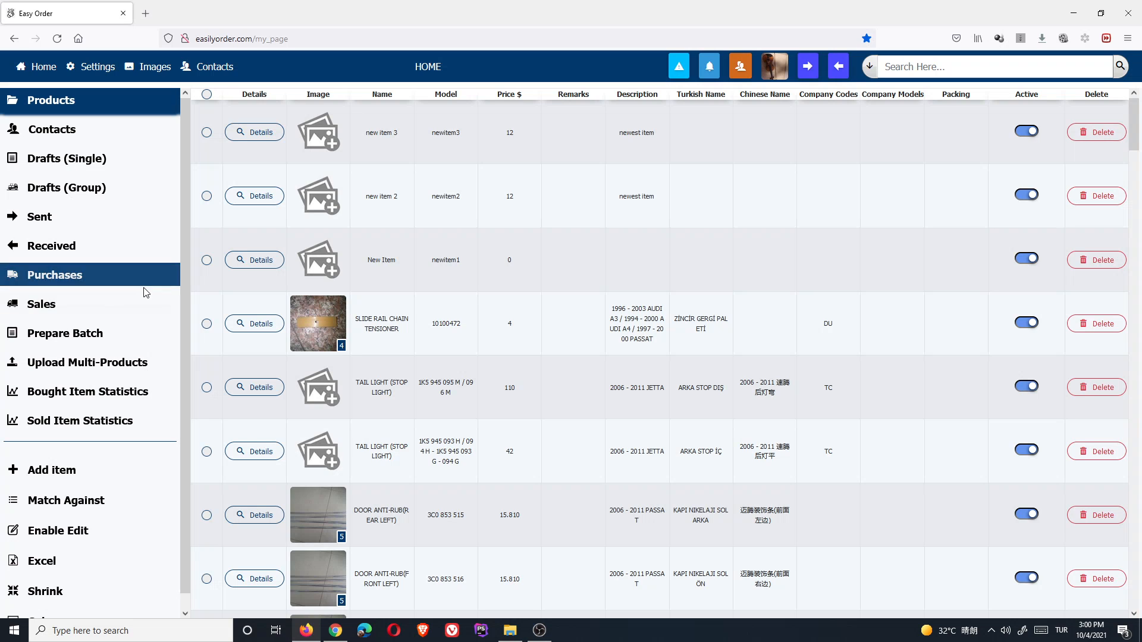
- Show Sent inquiries in Firefox and Received inquiries in Chrome, ending on Chrome
left_click(46, 222)
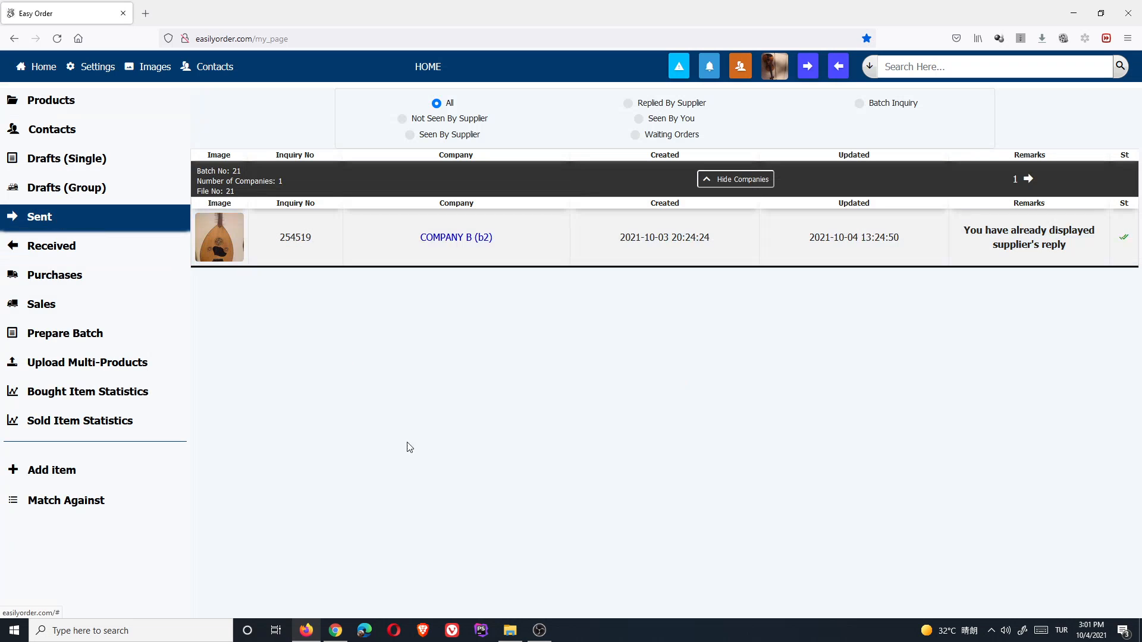
left_click(344, 638)
left_click(51, 237)
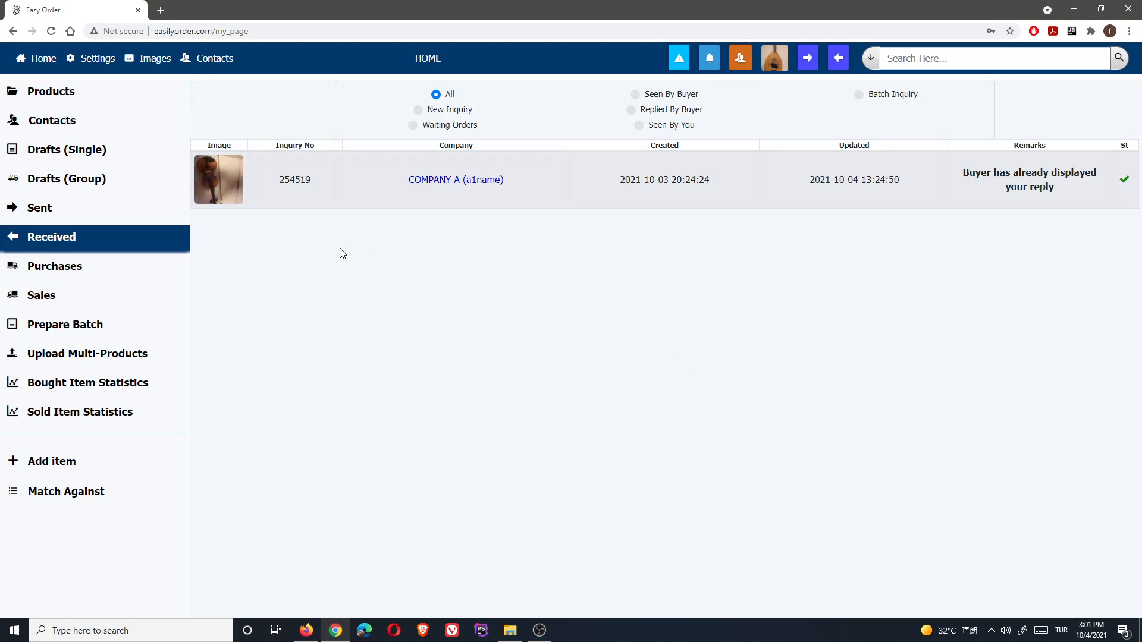
left_click(306, 631)
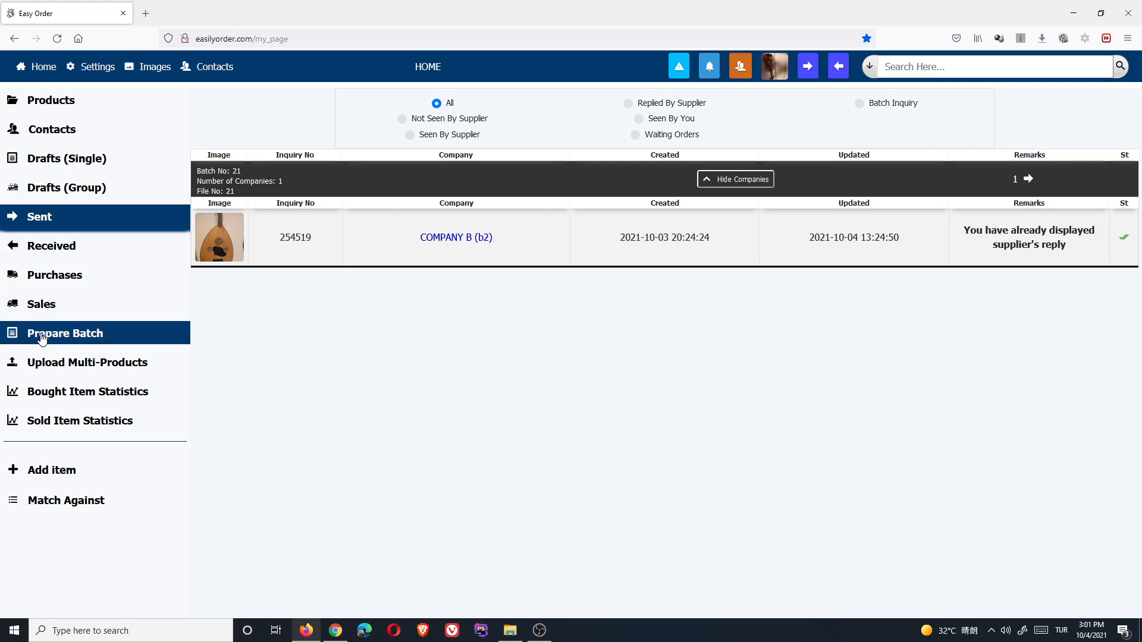
mouse_move(73, 339)
mouse_move(45, 221)
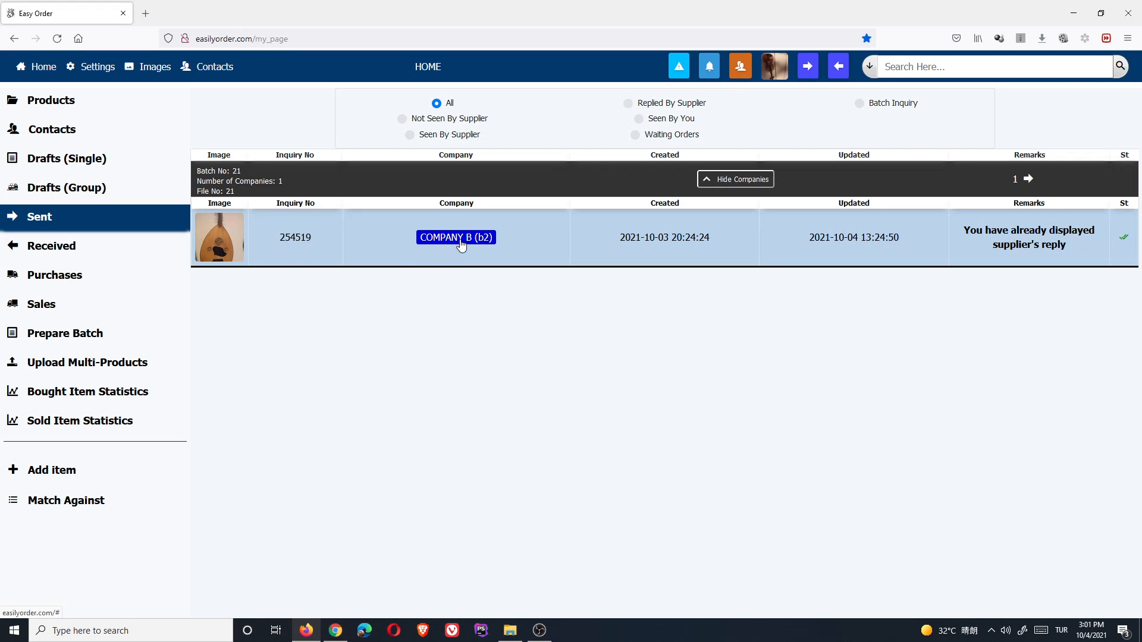
left_click(336, 631)
- Open COMPANY A's inquiry and create an empty packing list on its Packing tab
double_click(459, 185)
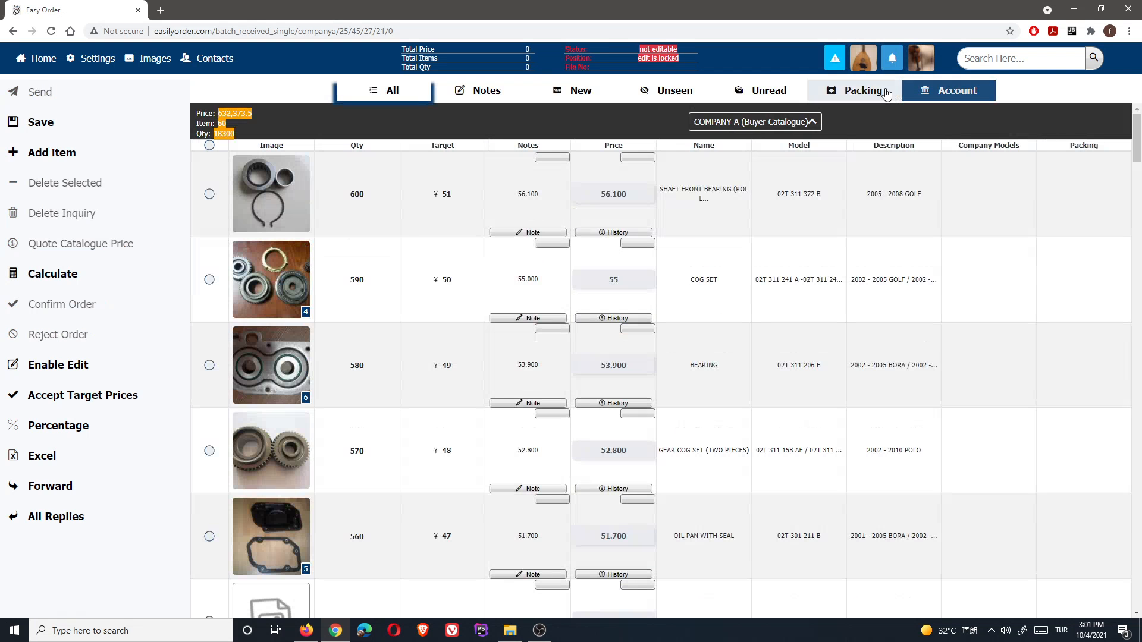
left_click(886, 92)
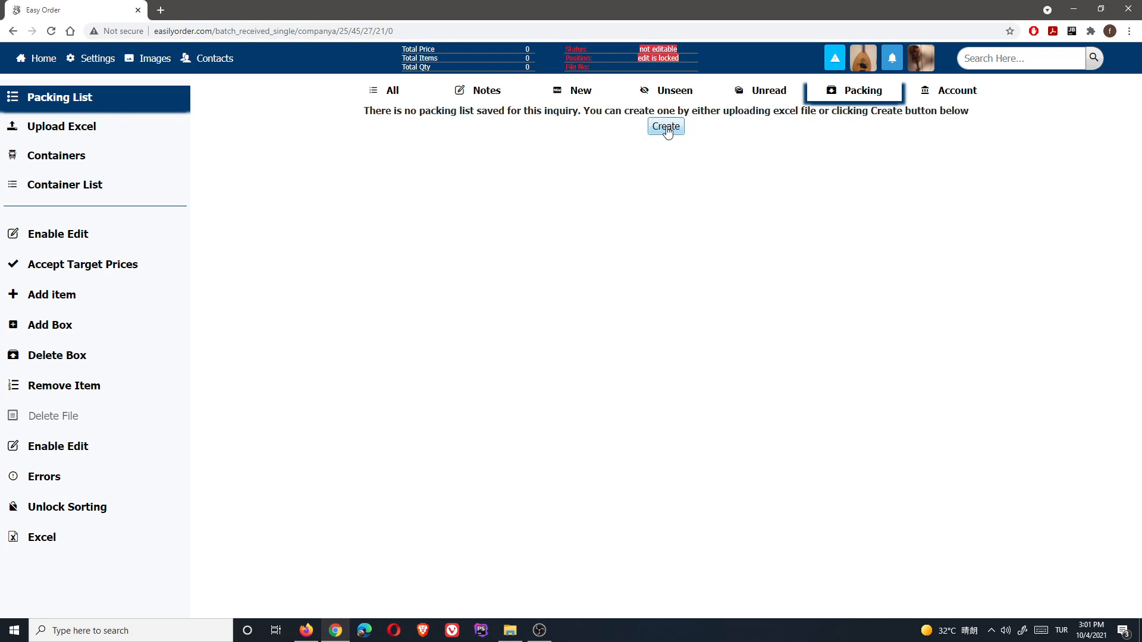
left_click(667, 127)
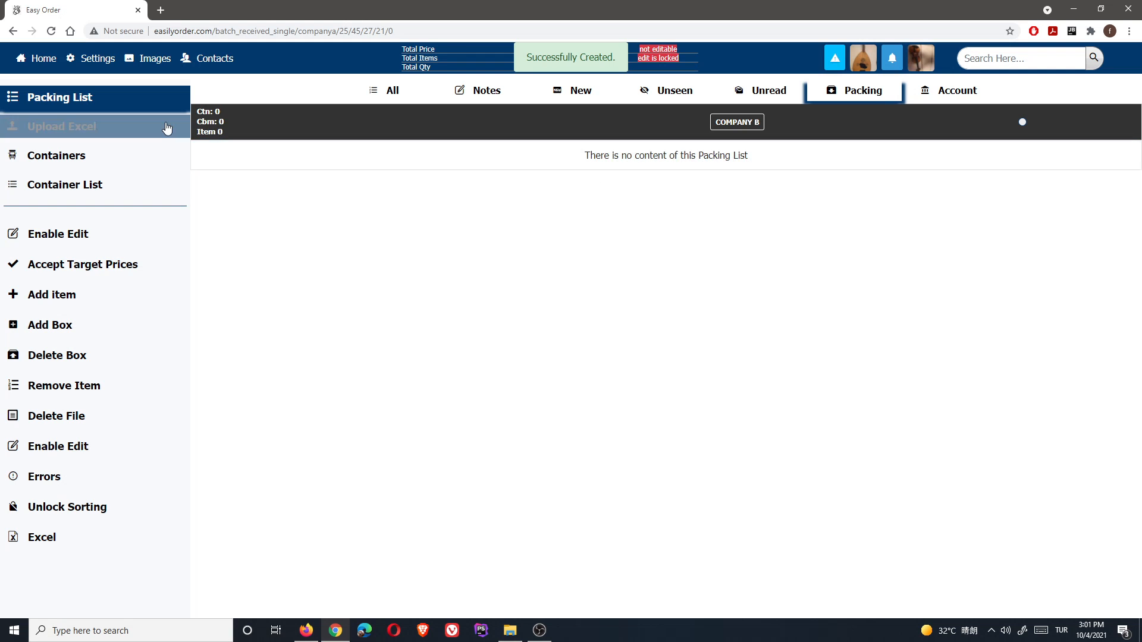
left_click(305, 631)
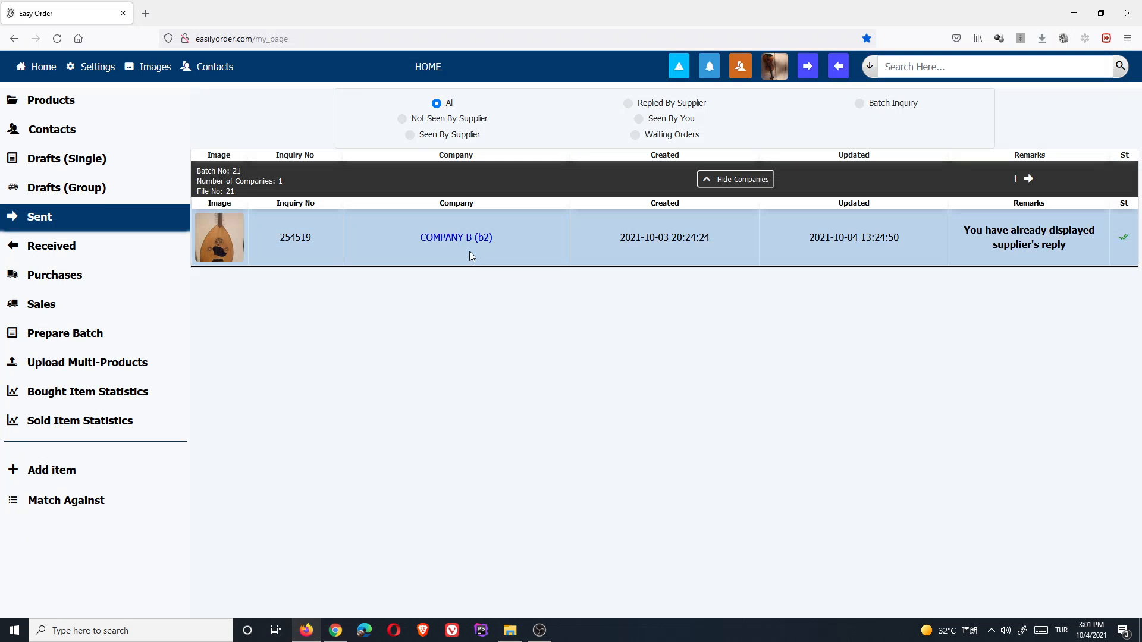
left_click(475, 239)
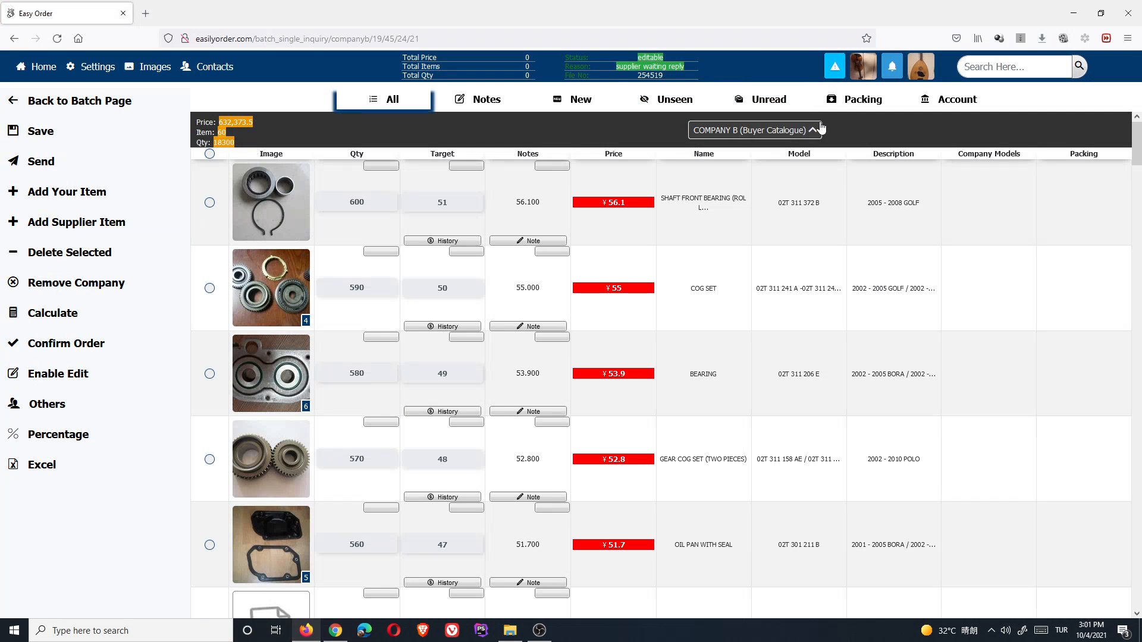
left_click(860, 99)
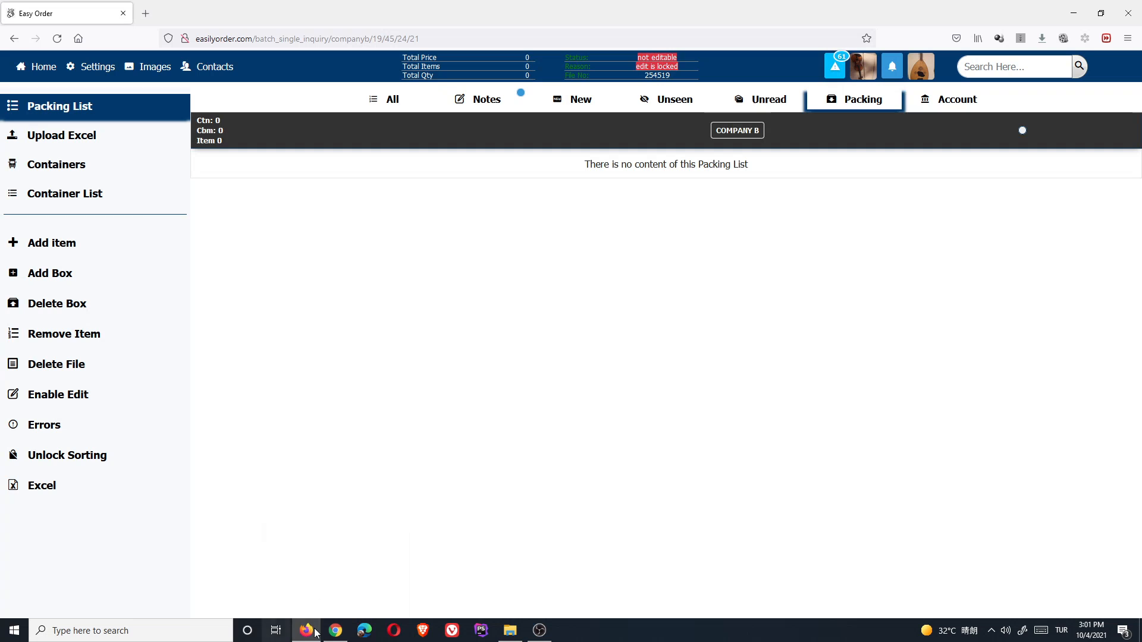
left_click(393, 99)
scroll(403, 346, "down", 2)
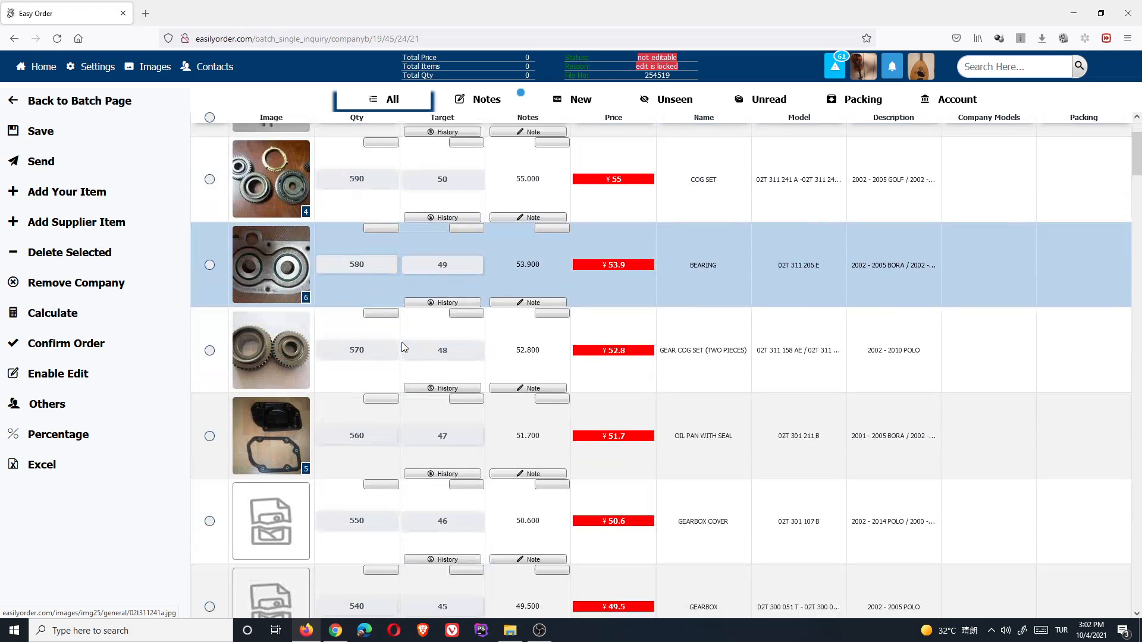
scroll(401, 342, "down", 2)
scroll(452, 321, "up", 3)
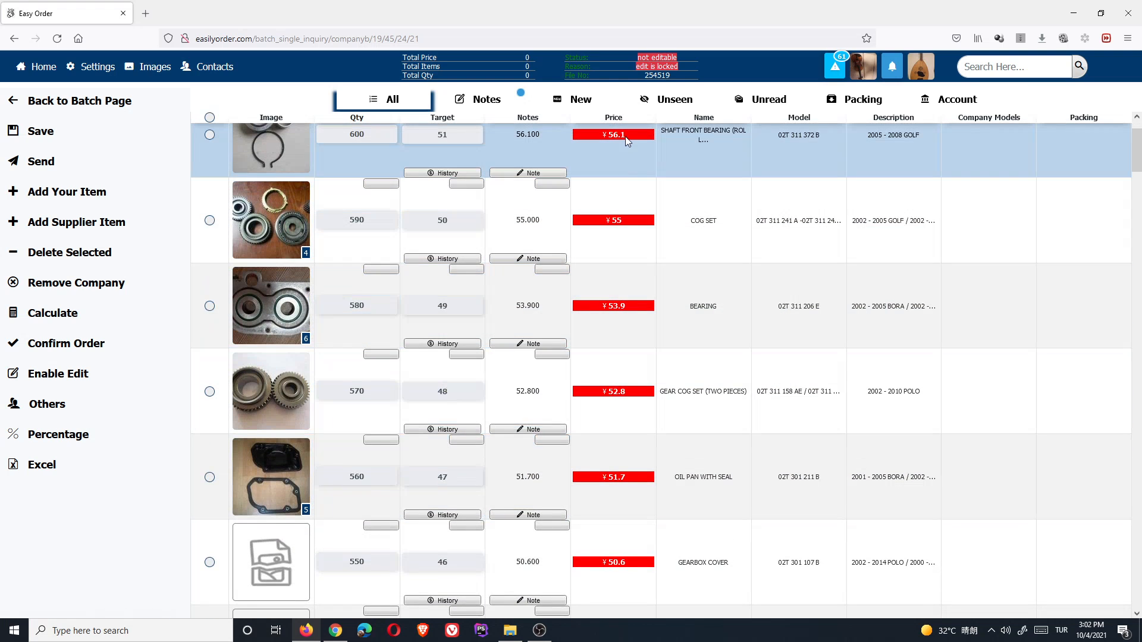
left_click(335, 630)
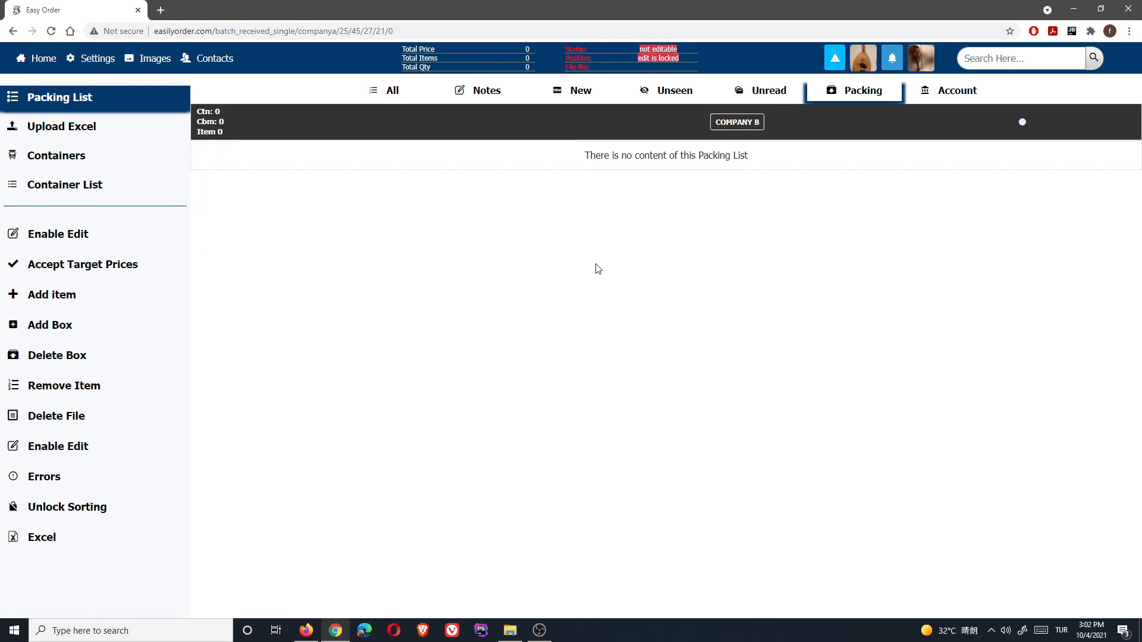
left_click(400, 101)
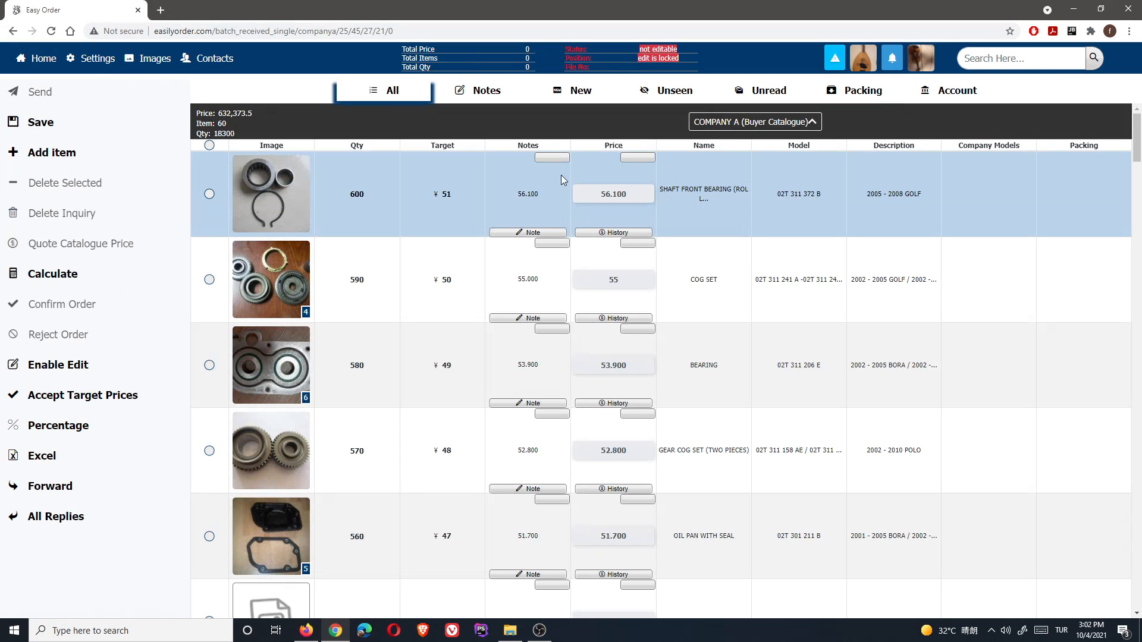
left_click(306, 630)
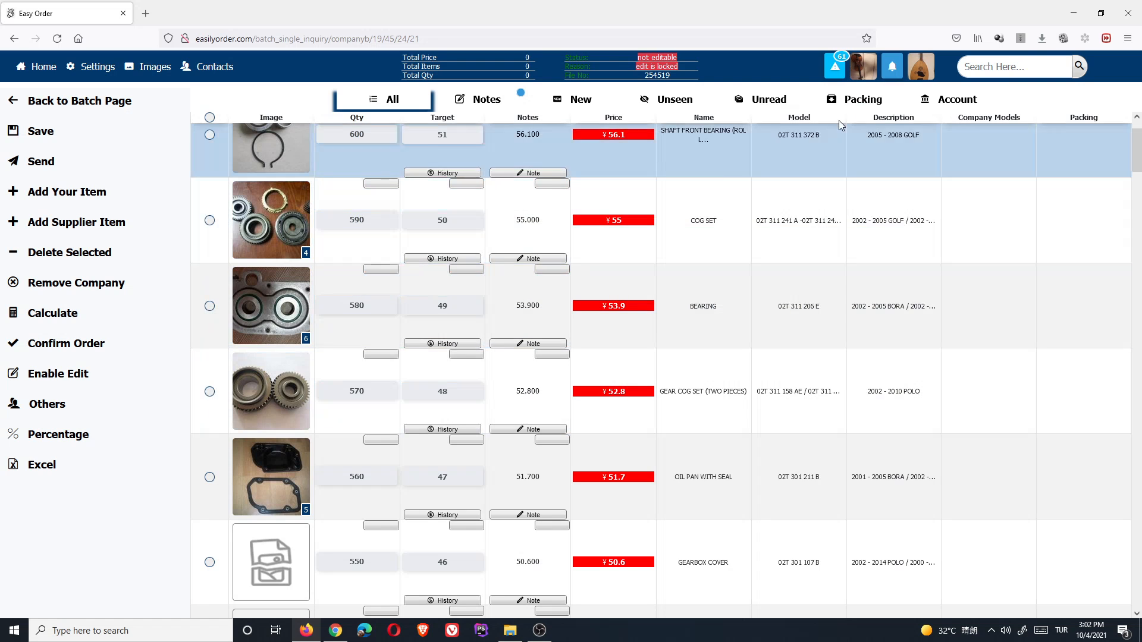
left_click(333, 633)
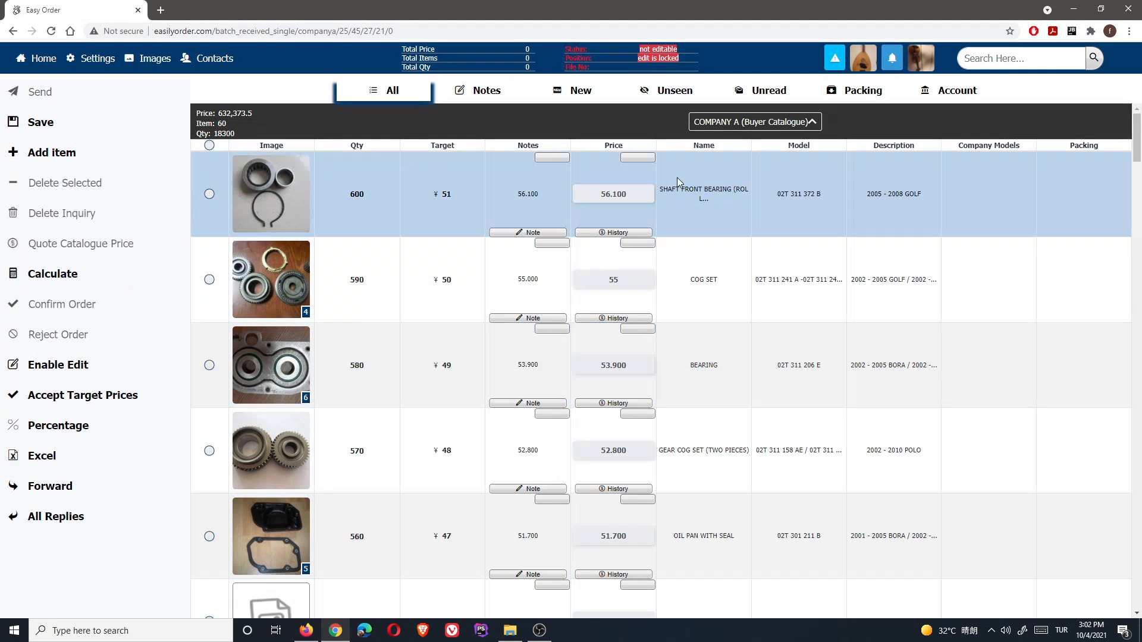
left_click(862, 90)
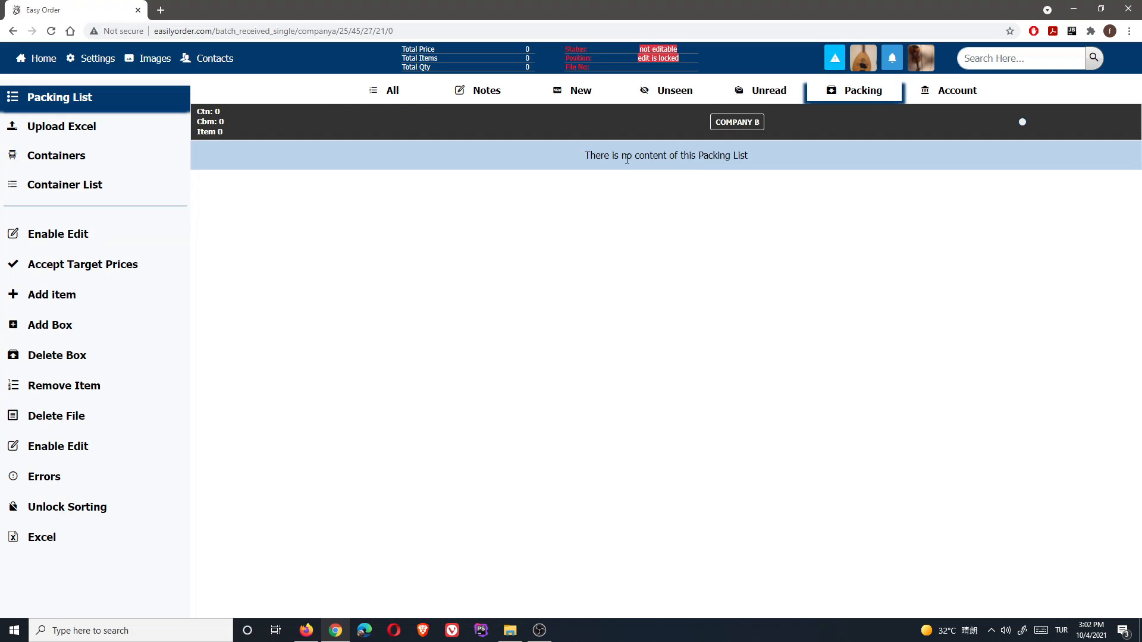
- Check both browsers' packing list views and try deleting from the Excel upload page
left_click(306, 630)
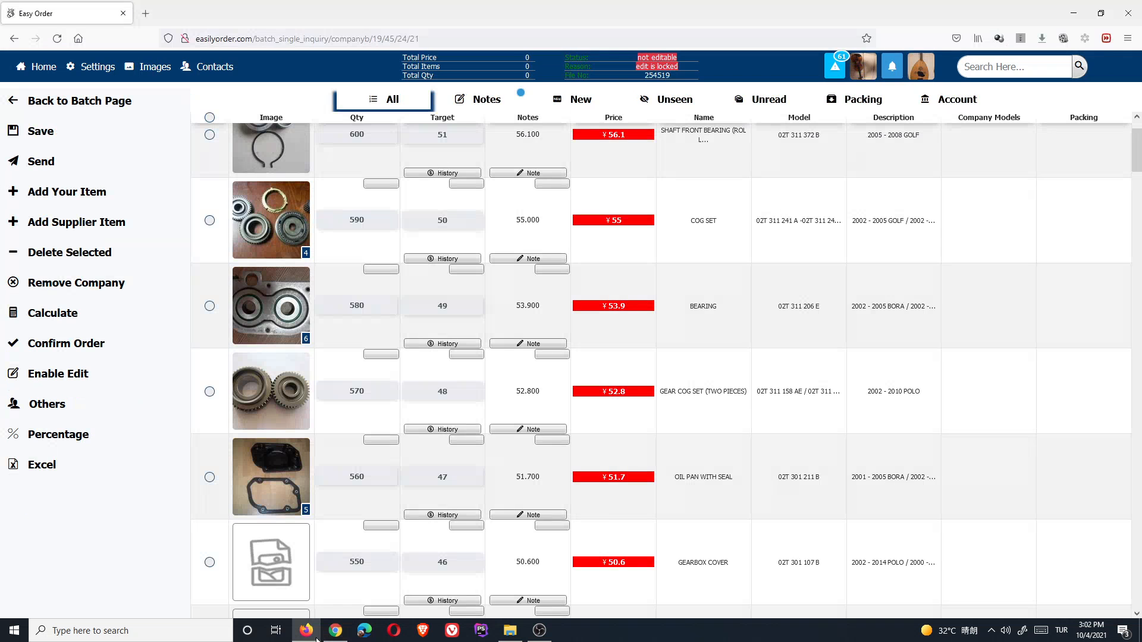
left_click(852, 104)
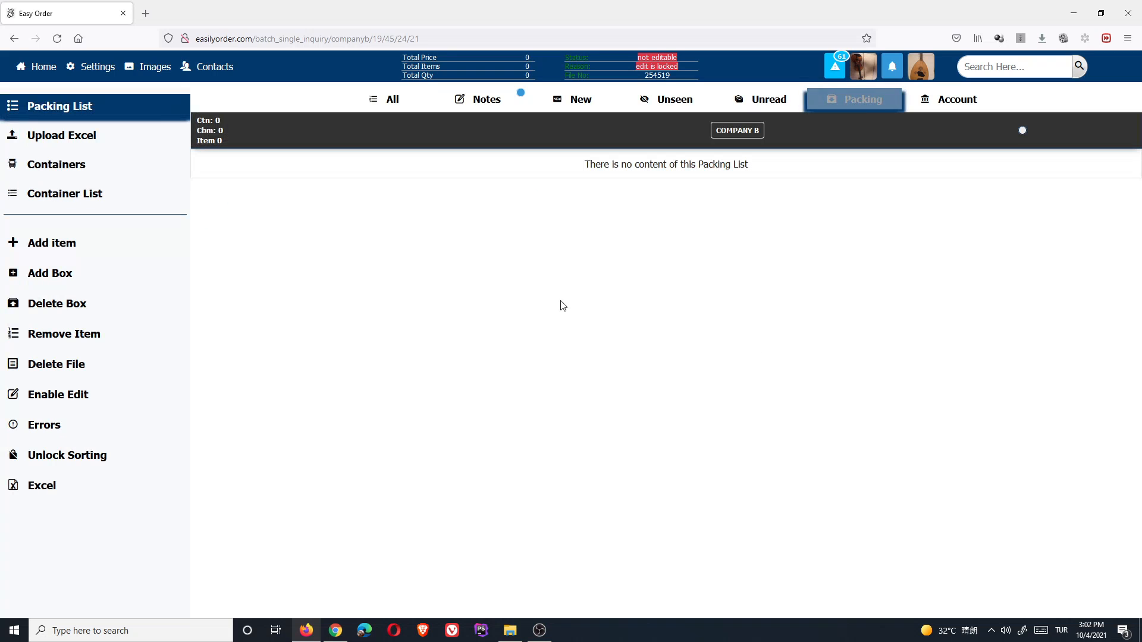
left_click(335, 630)
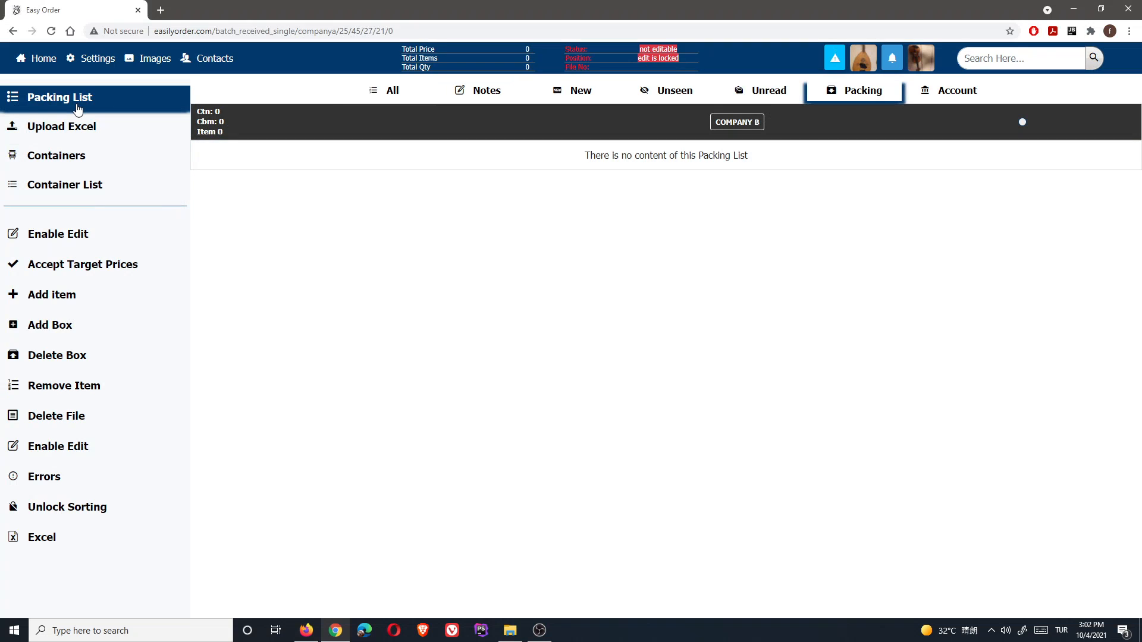
left_click(61, 124)
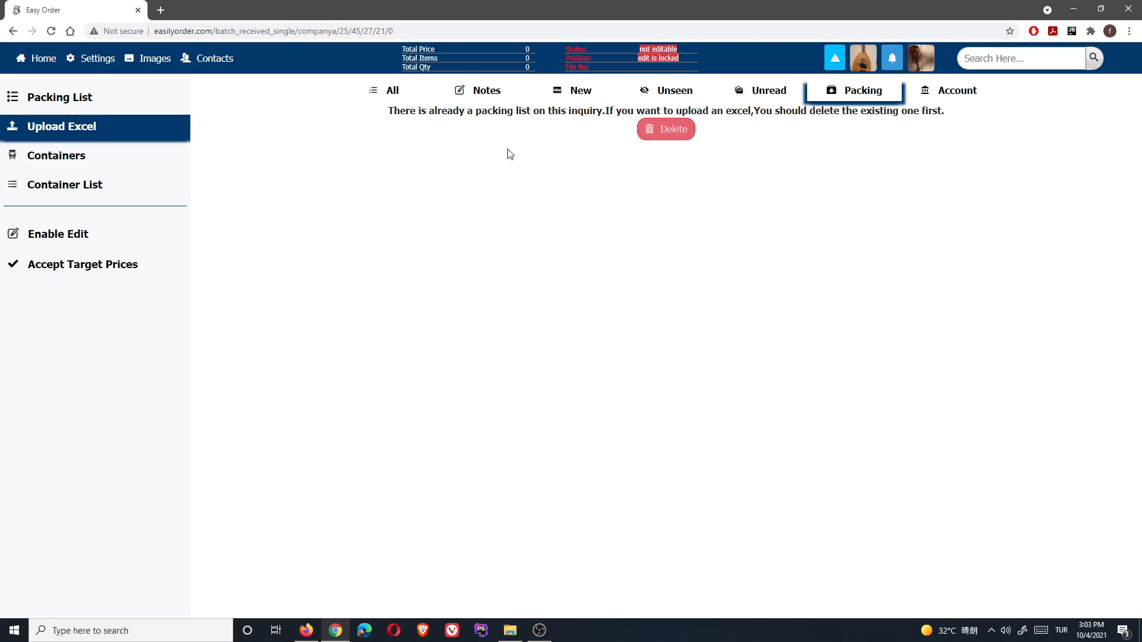
left_click(657, 134)
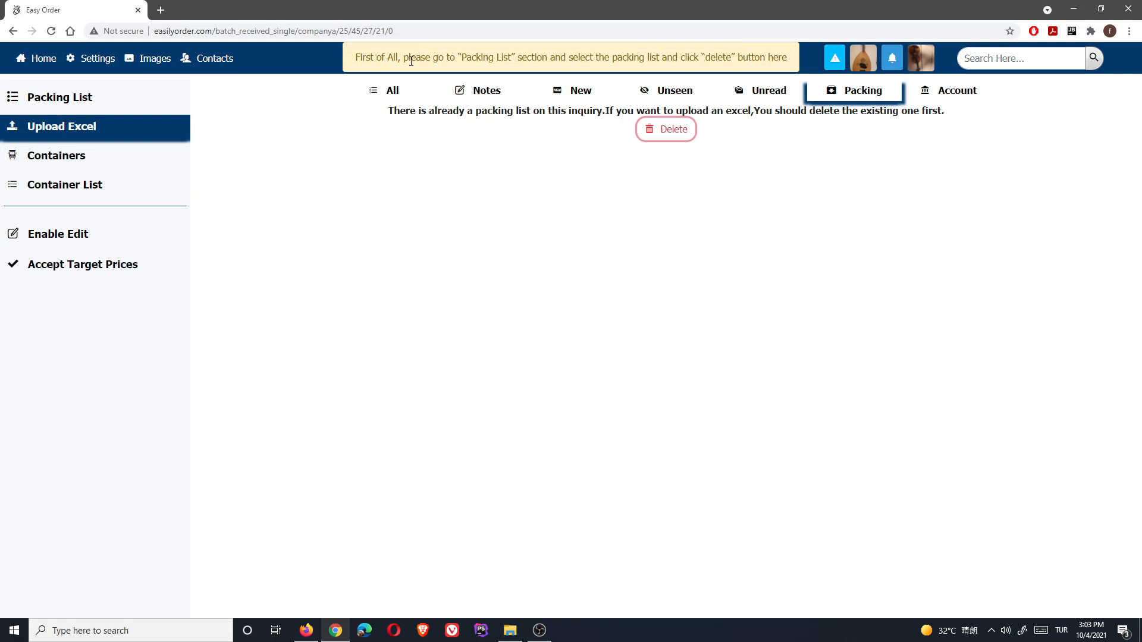
left_click(77, 97)
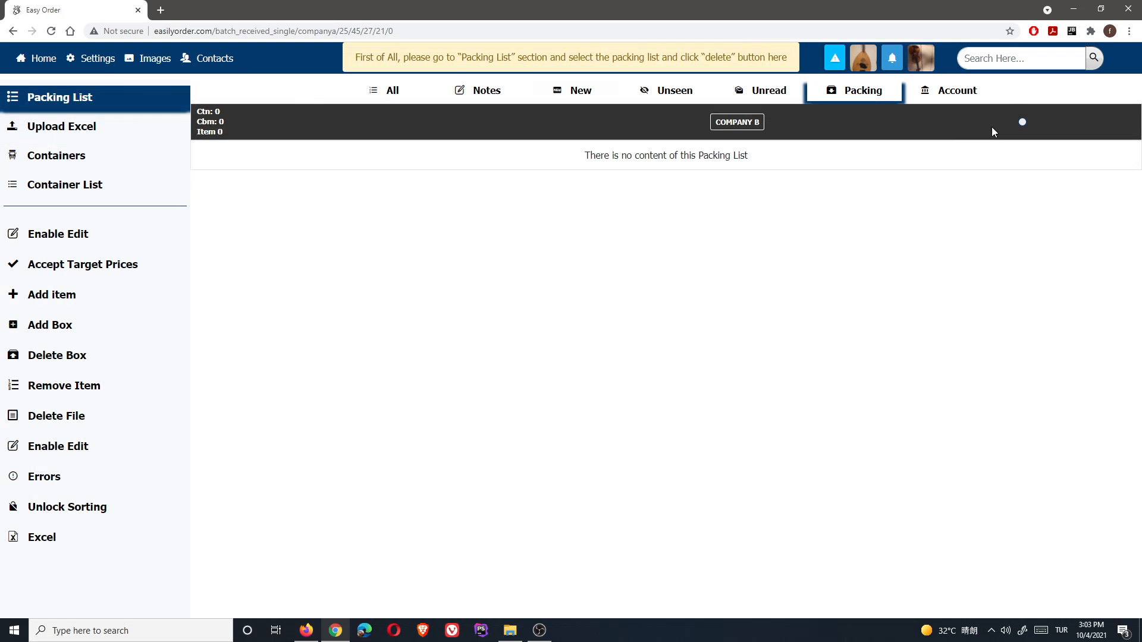
- Delete the Company B packing list file and bring up the Upload Excel form
left_click(1021, 124)
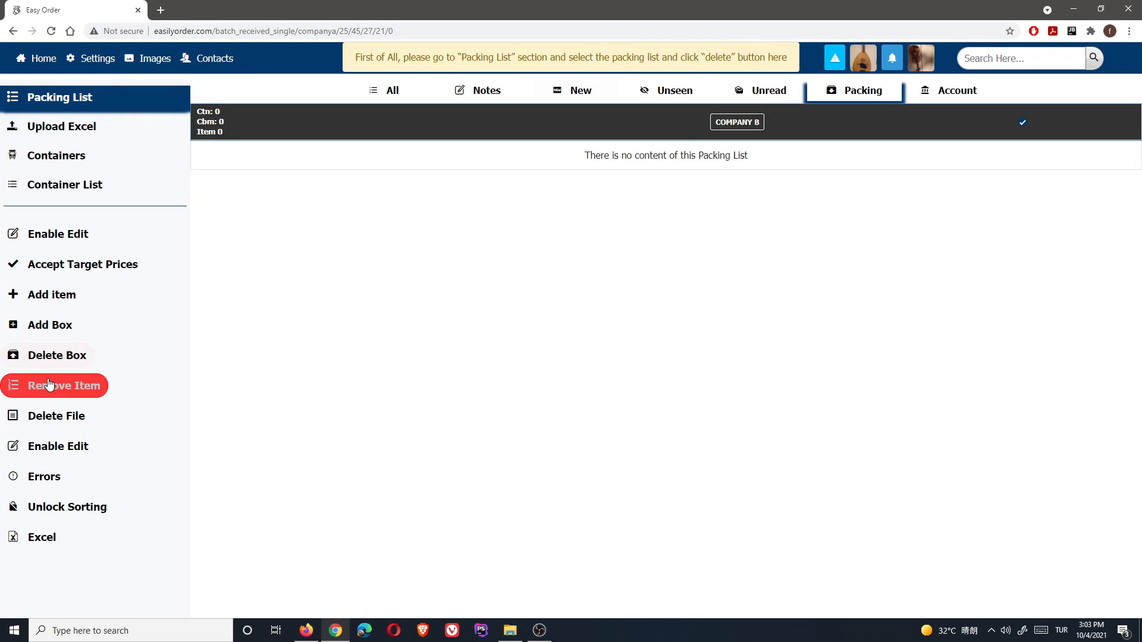
left_click(43, 410)
left_click(678, 371)
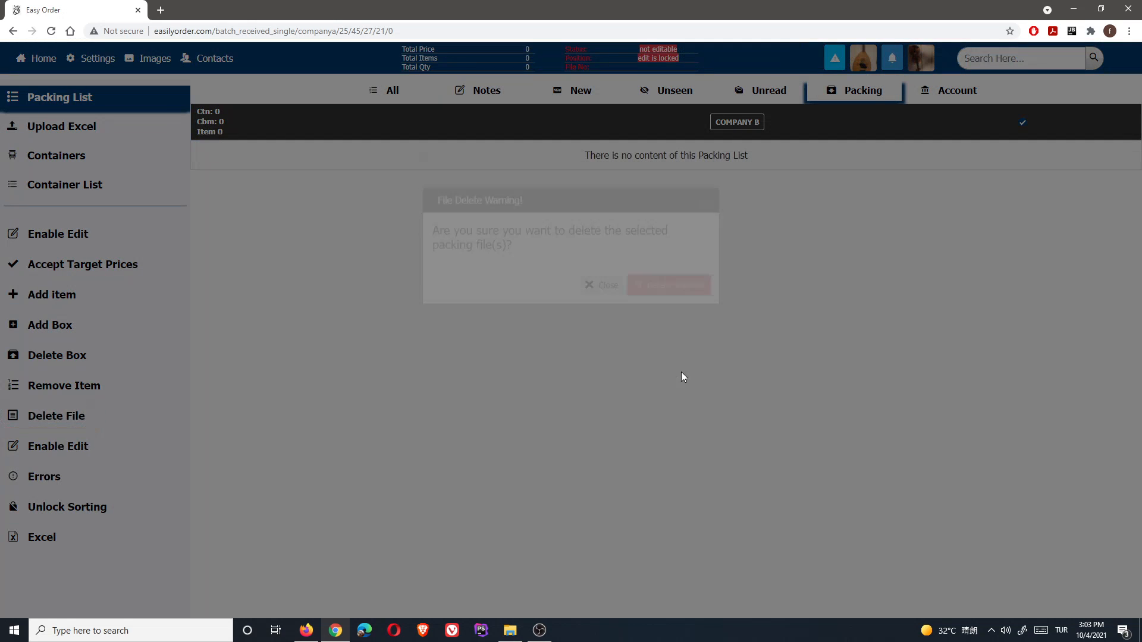
left_click(86, 138)
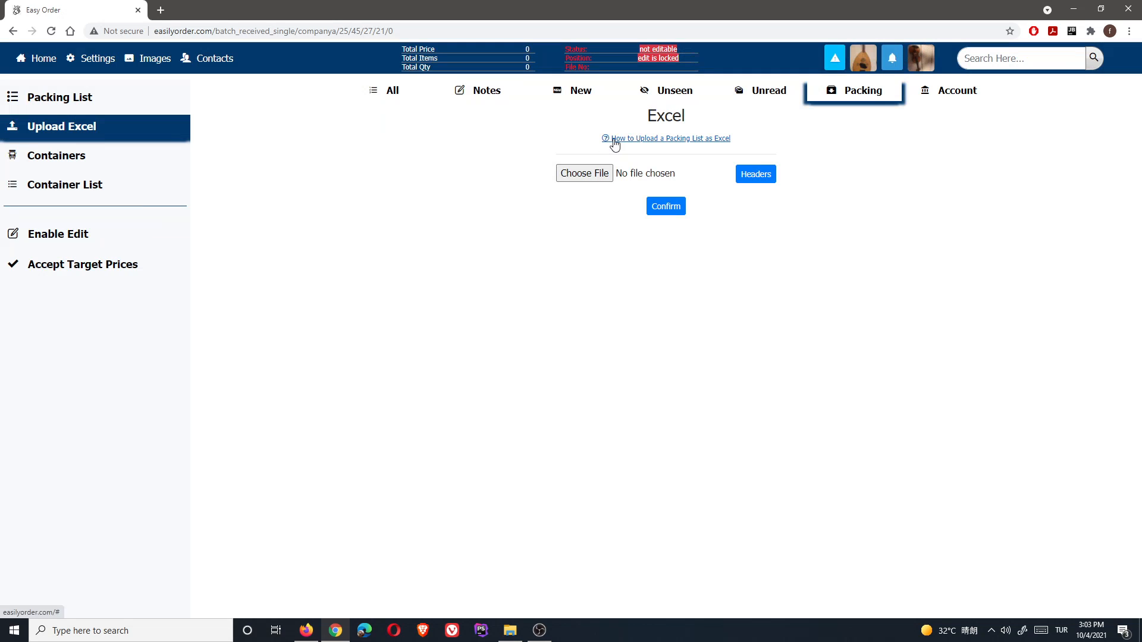
- Play and pause the Excel upload tutorial video, close it, and return to Packing List
left_click(680, 141)
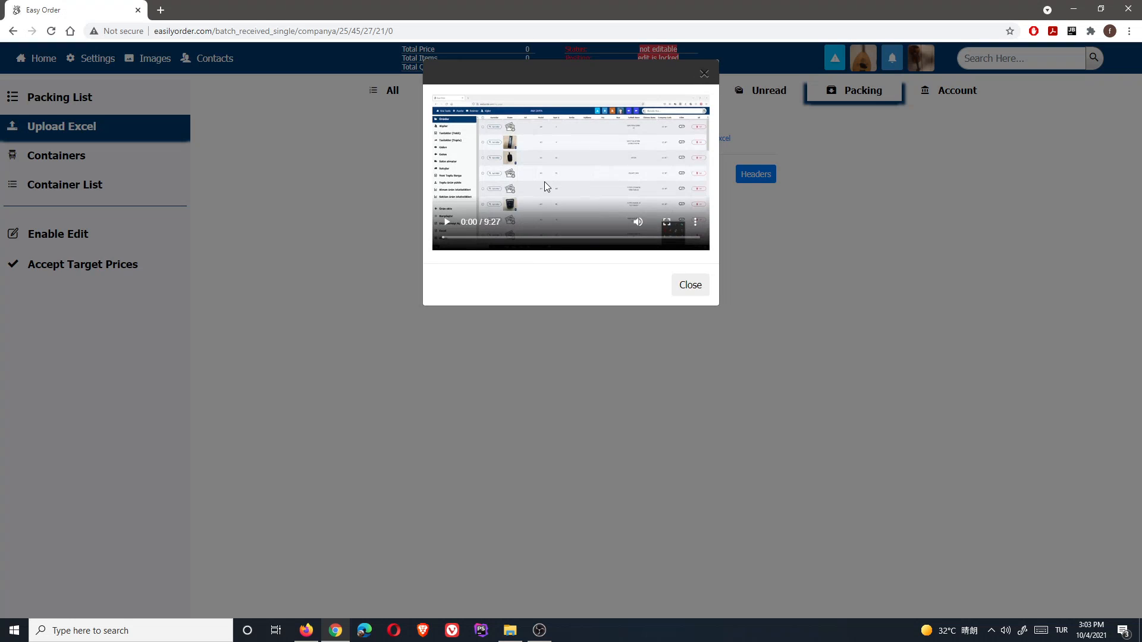
left_click(447, 222)
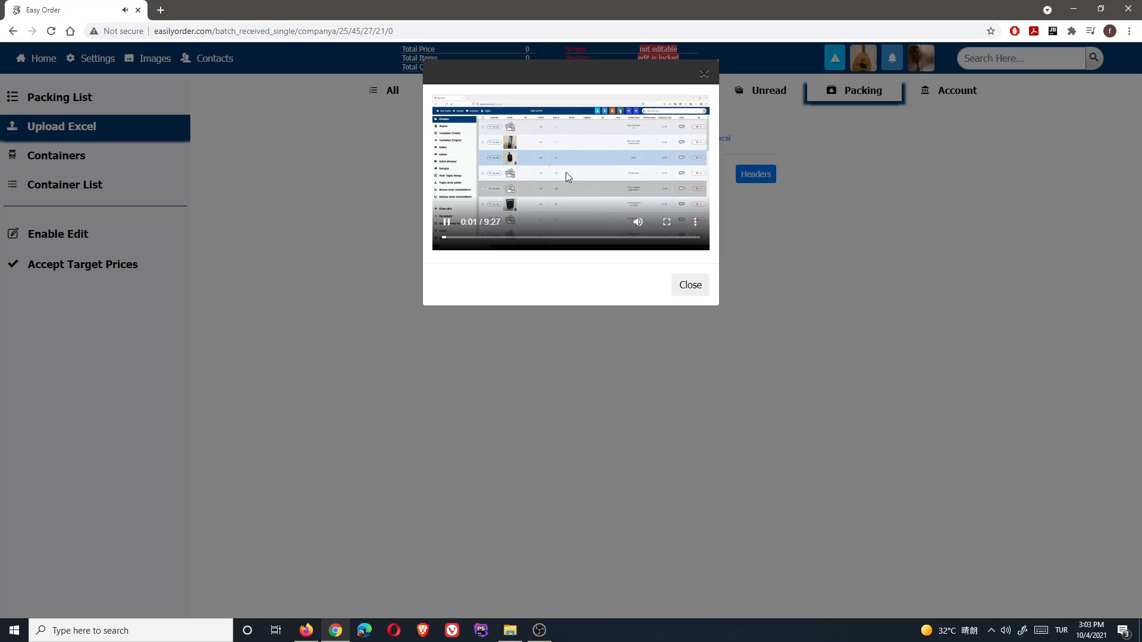
left_click(446, 222)
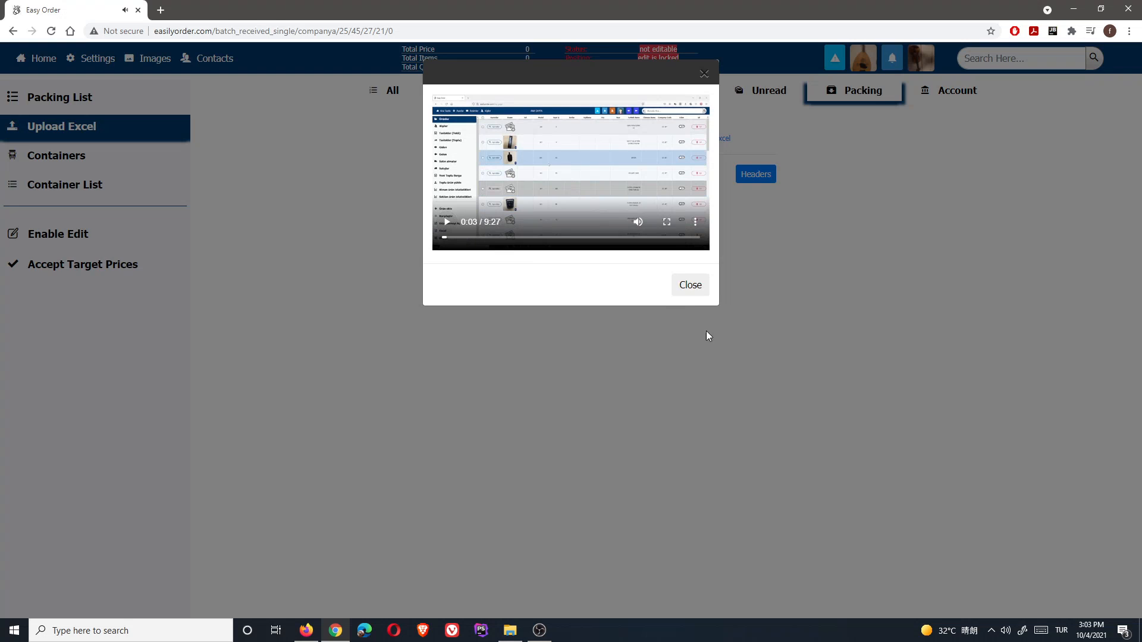
left_click(691, 288)
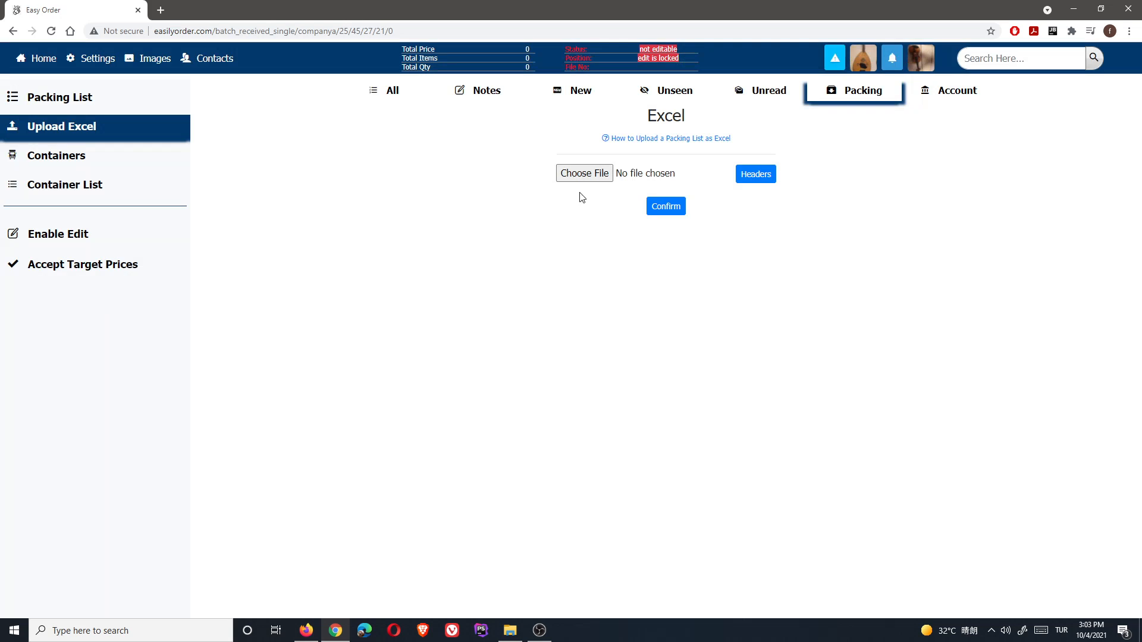
left_click(635, 140)
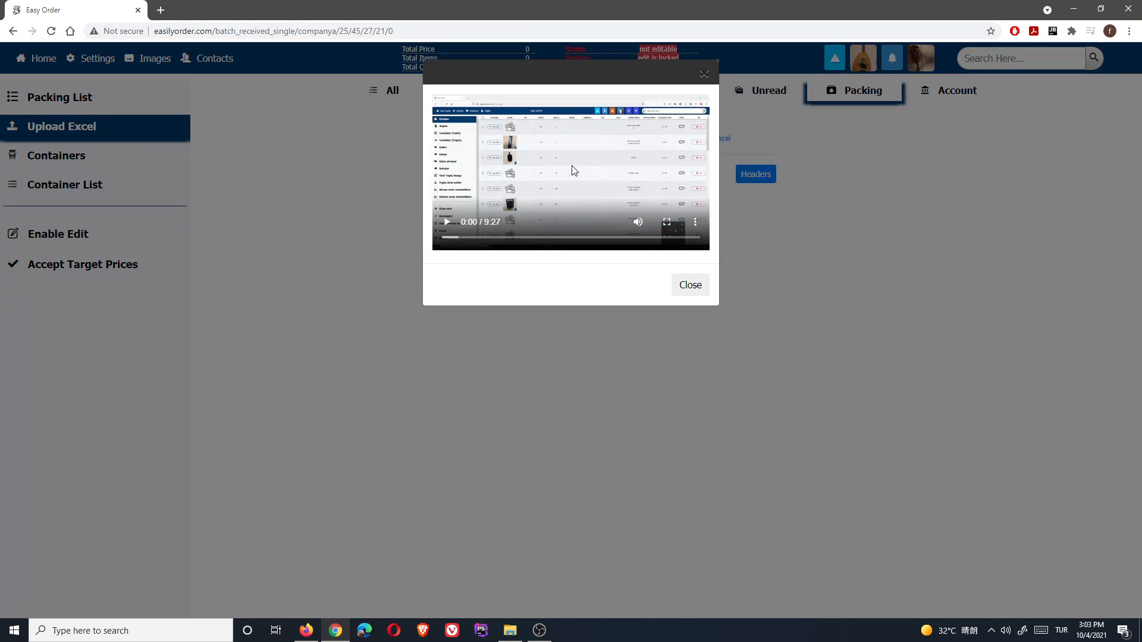
left_click(704, 74)
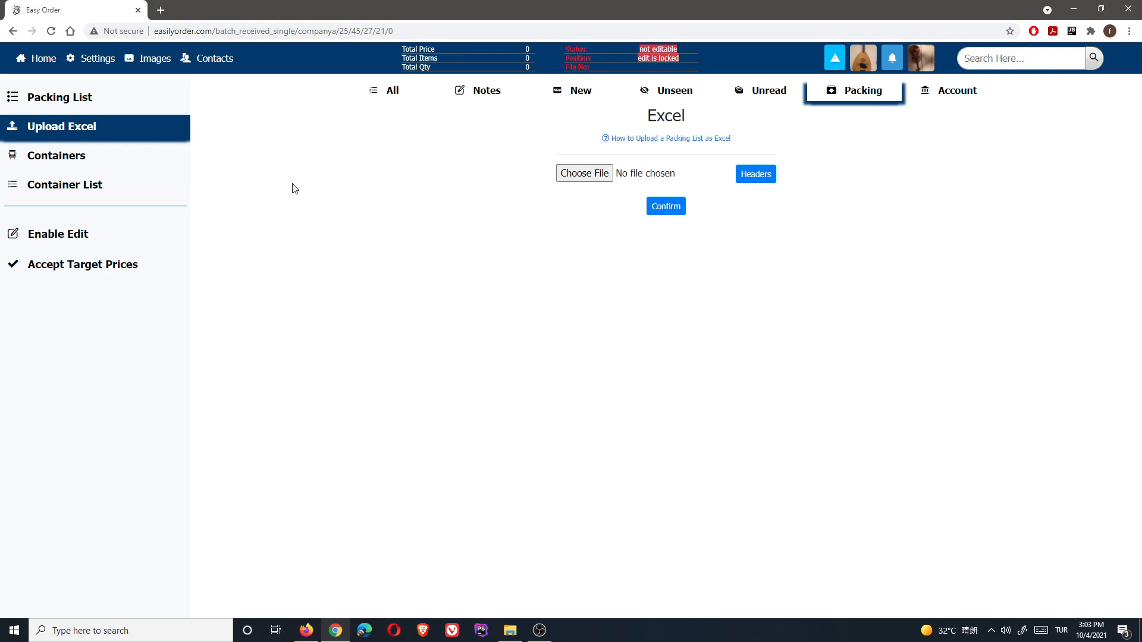
left_click(54, 101)
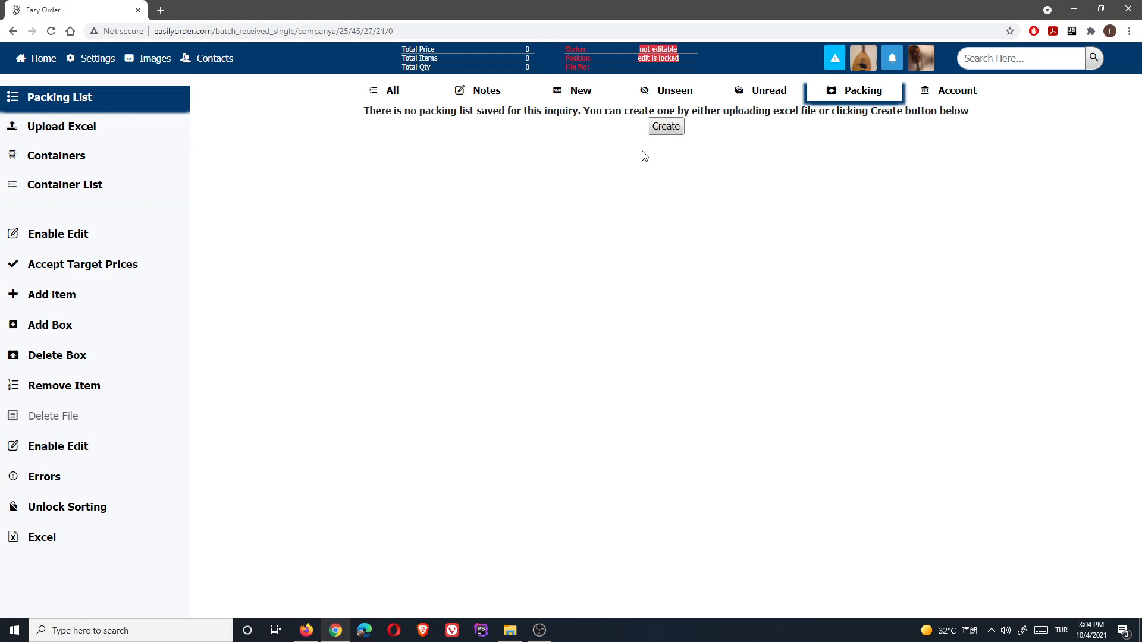
- Create a fresh empty Company B packing list showing 0 cartons, 0 CBM, 0 items
left_click(66, 128)
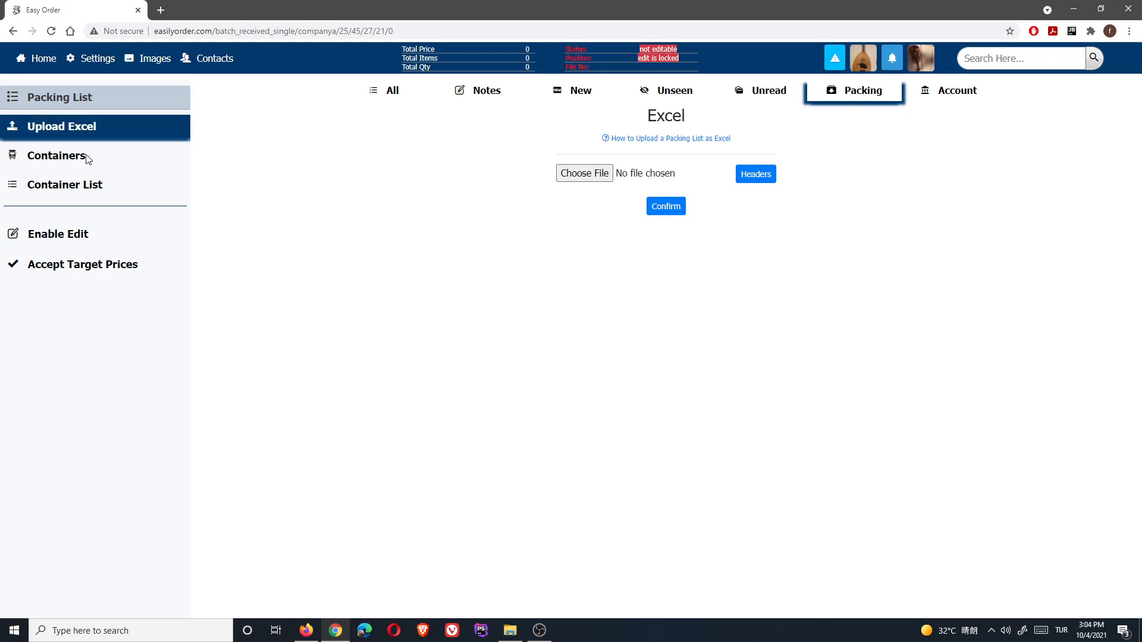
left_click(70, 101)
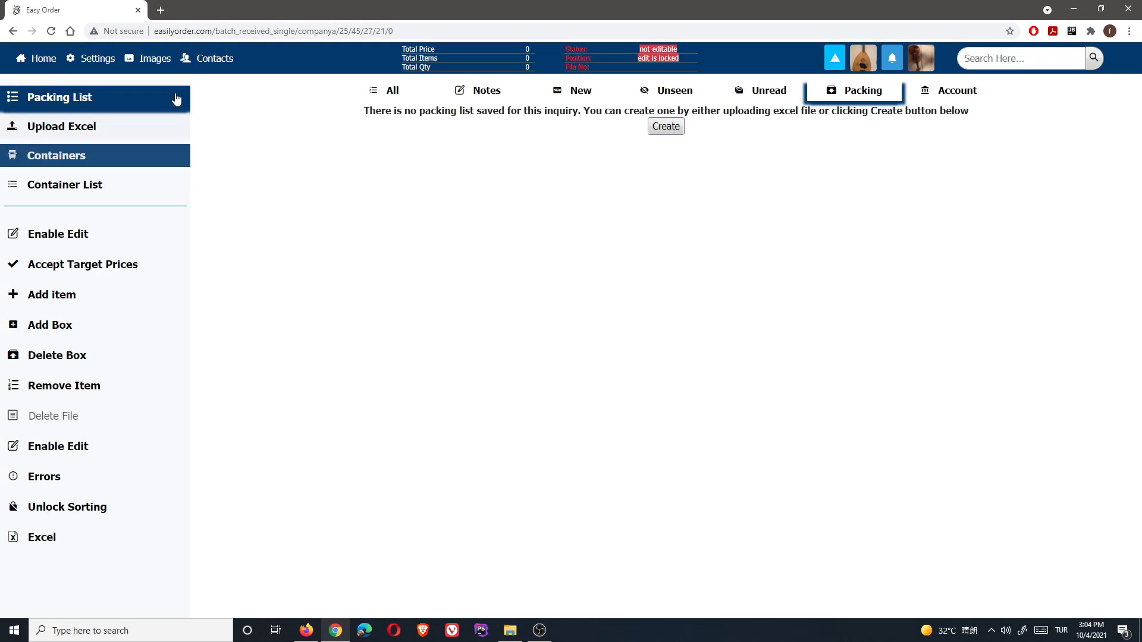
left_click(666, 133)
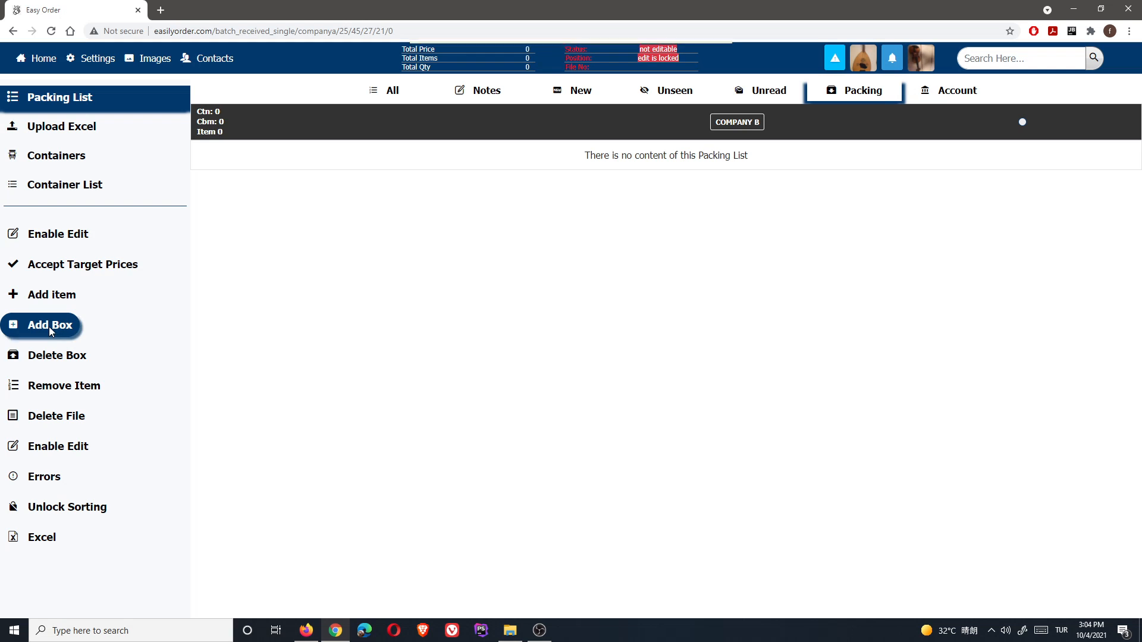
- Start a new COMPANY B box with Number of Boxes set to 1
left_click(49, 326)
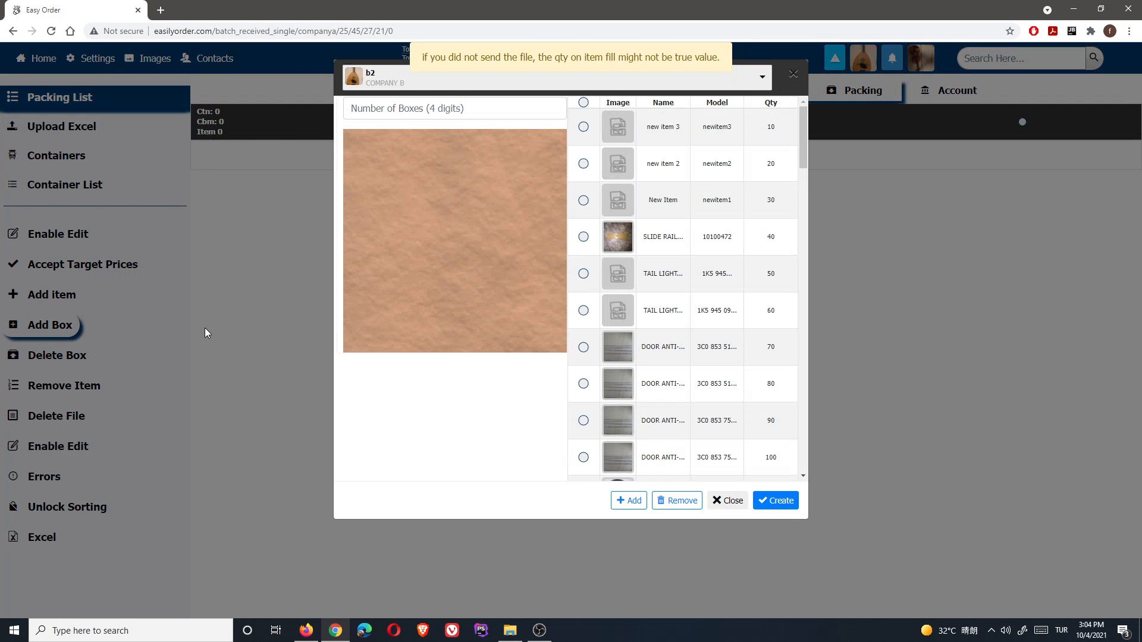
left_click(421, 109)
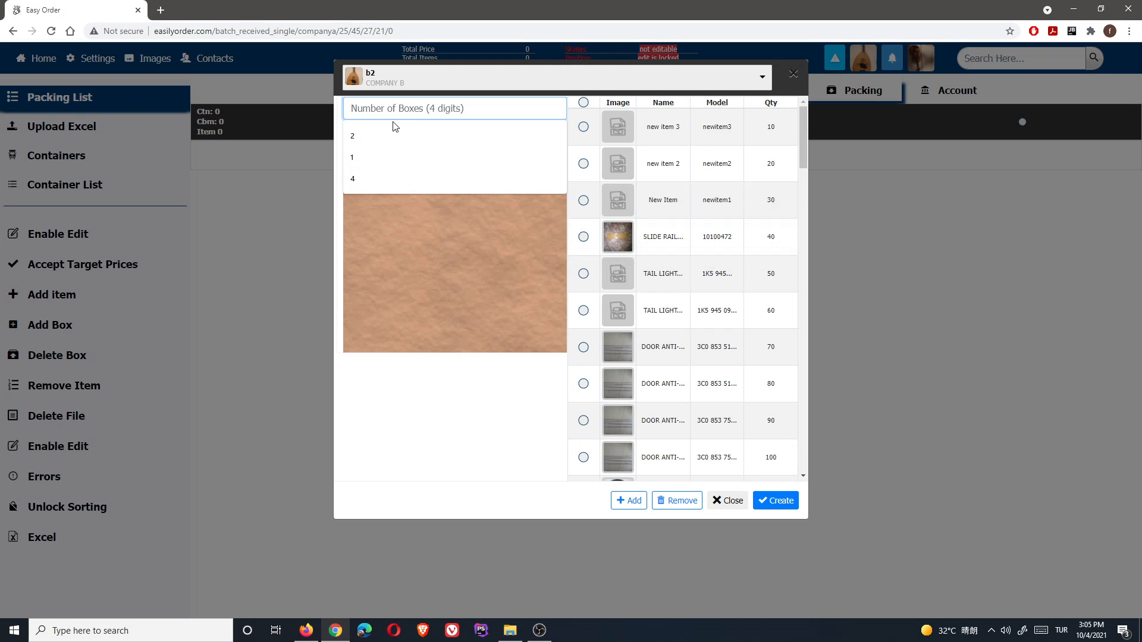
type("1")
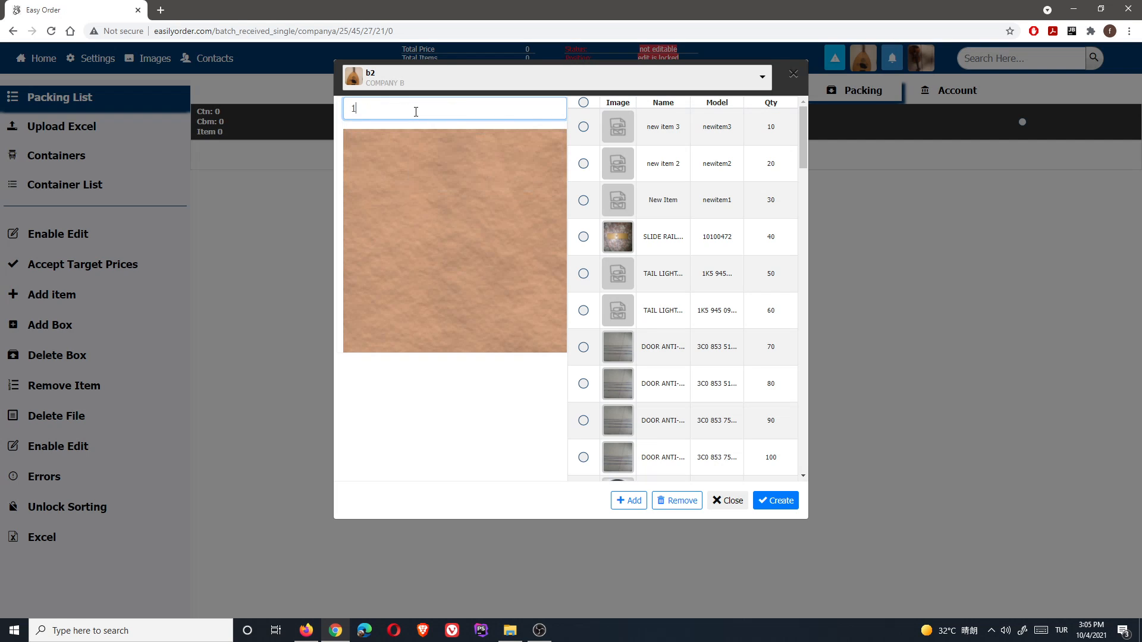
left_click(393, 82)
left_click(393, 82)
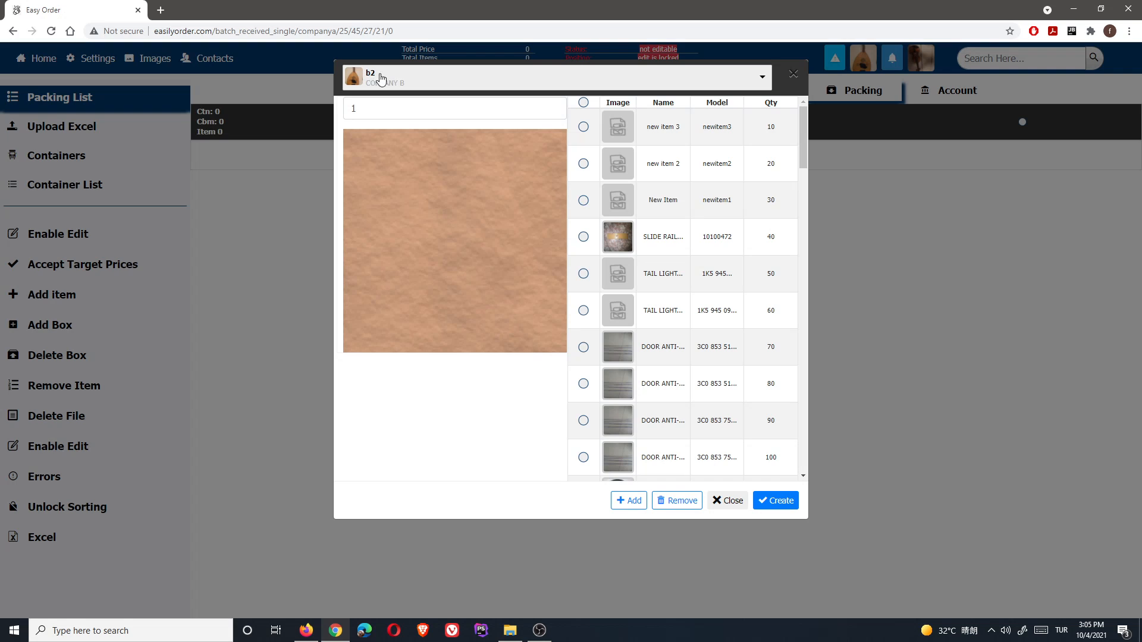
left_click(361, 109)
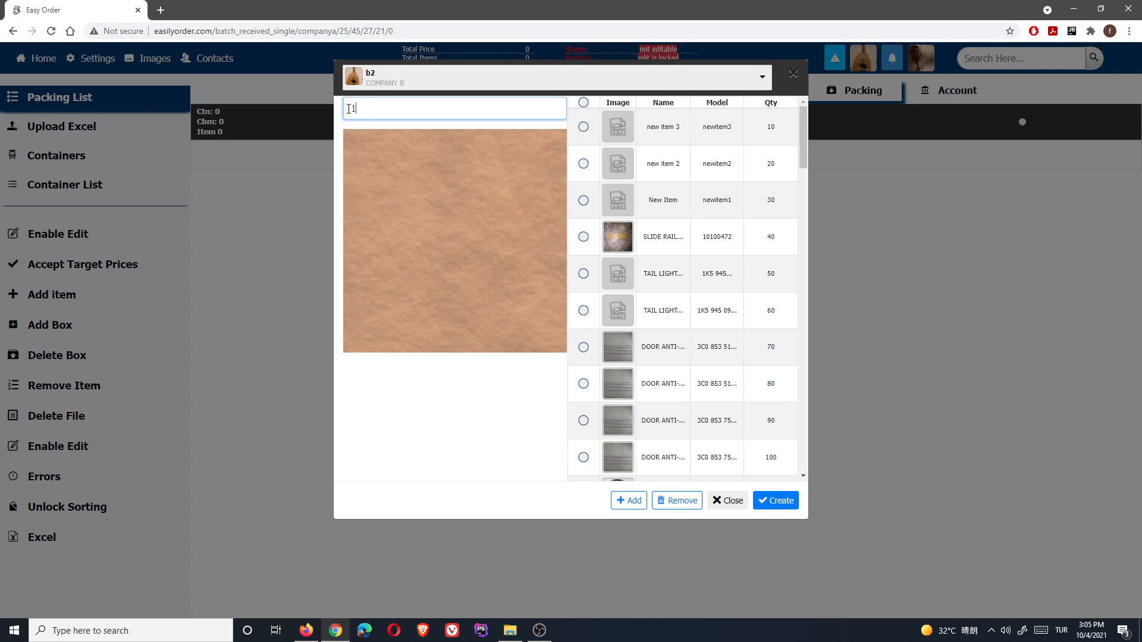
- Check the slide rail (40), shaft front bearing (600) and steering wheel (110) items
left_click(583, 237)
left_click_drag(806, 165, 804, 464)
left_click(583, 415)
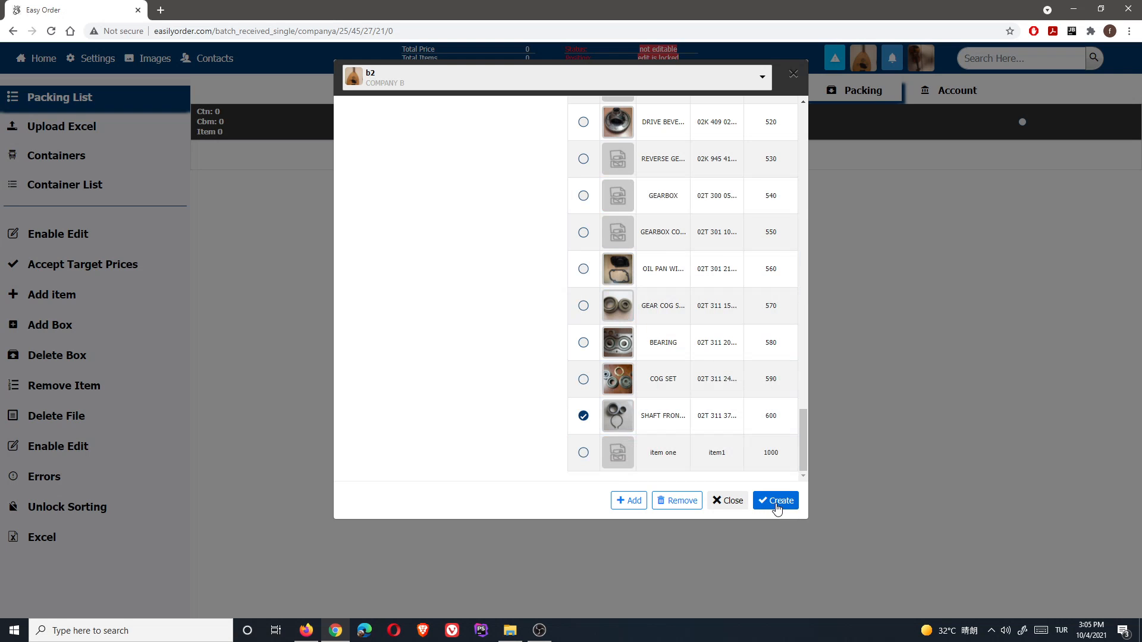
left_click_drag(802, 433, 807, 159)
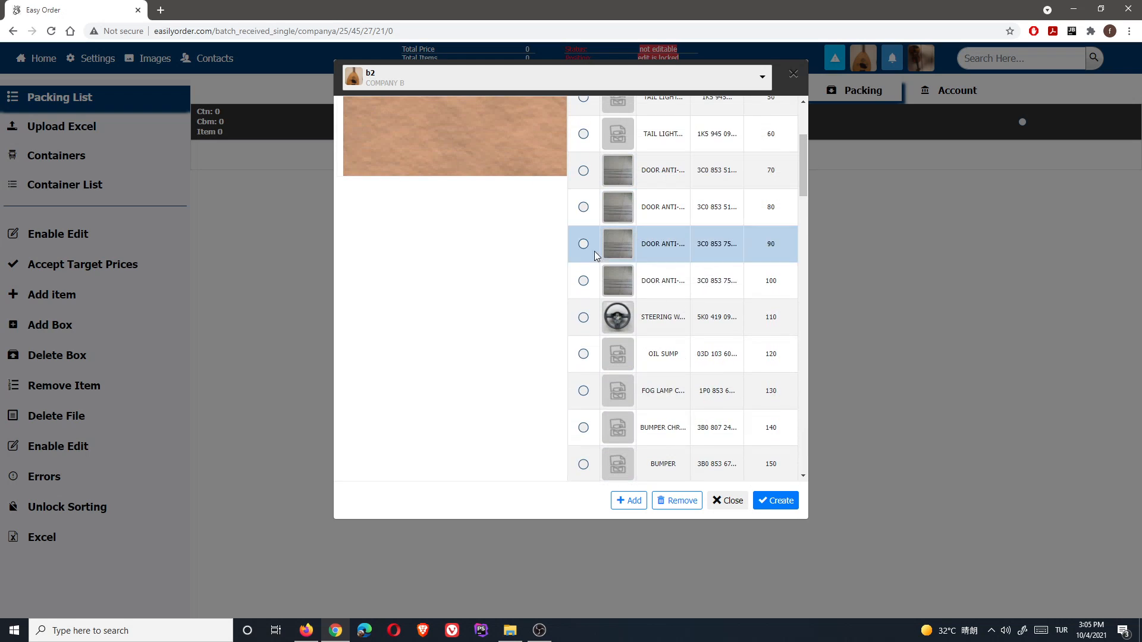
left_click(583, 317)
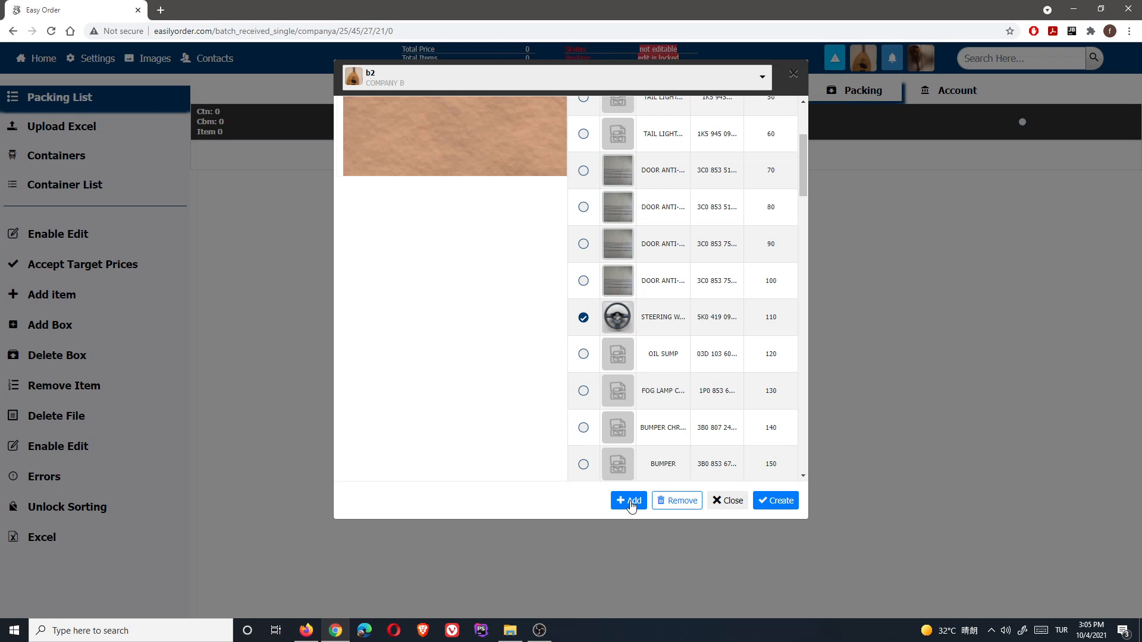
- Add the checked steering wheel to the box's image panel
left_click(539, 631)
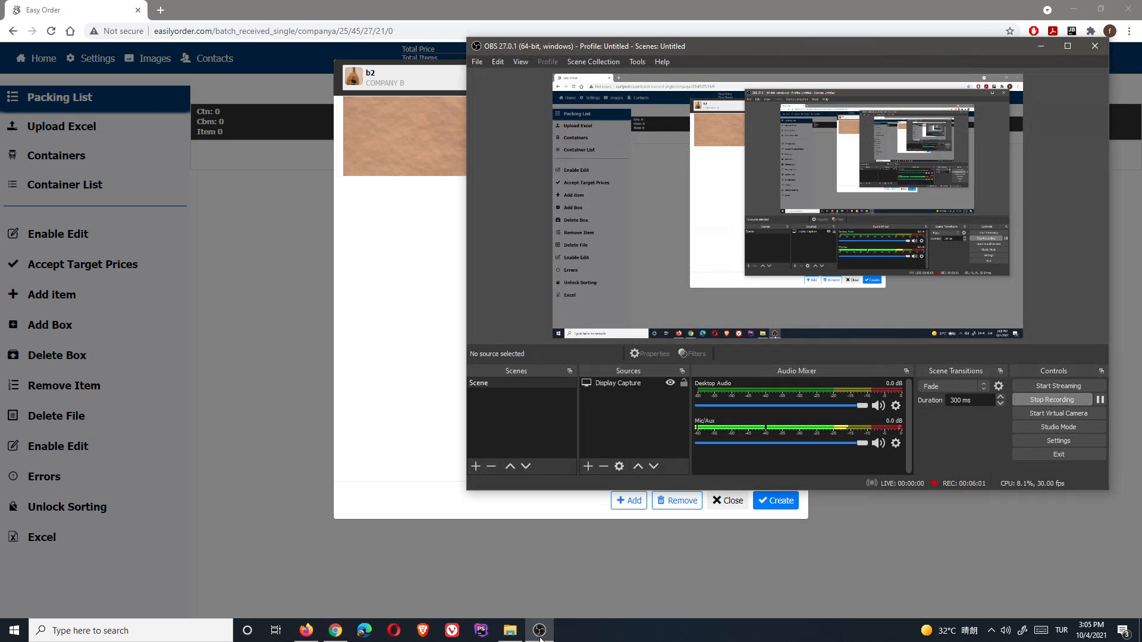
left_click(540, 631)
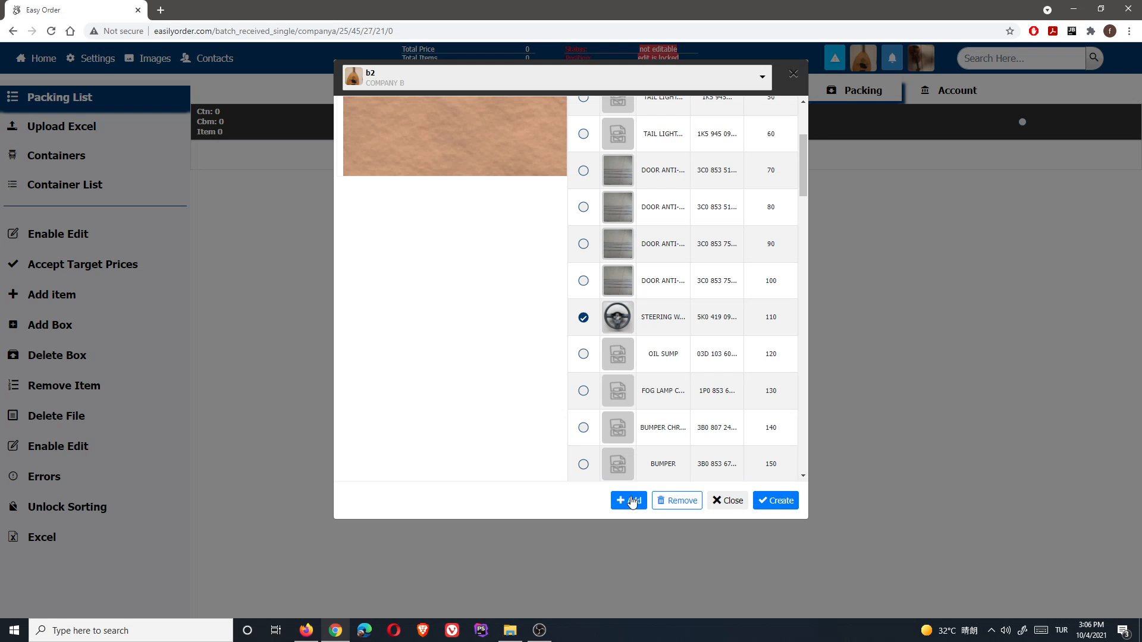
left_click(781, 506)
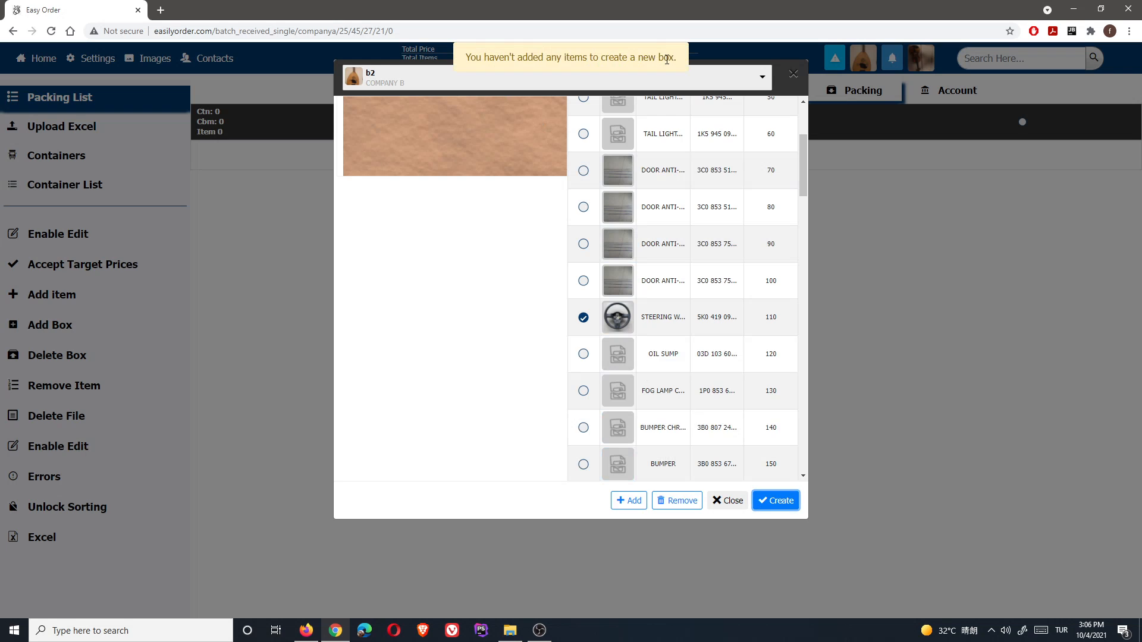
left_click(629, 500)
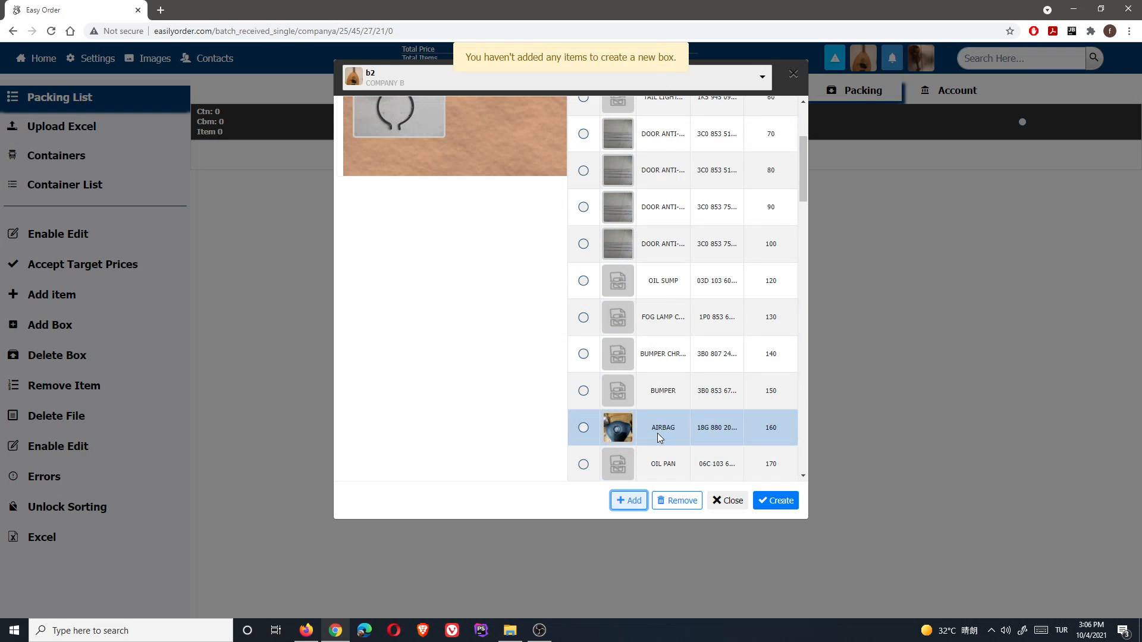
scroll(482, 295, "up", 3)
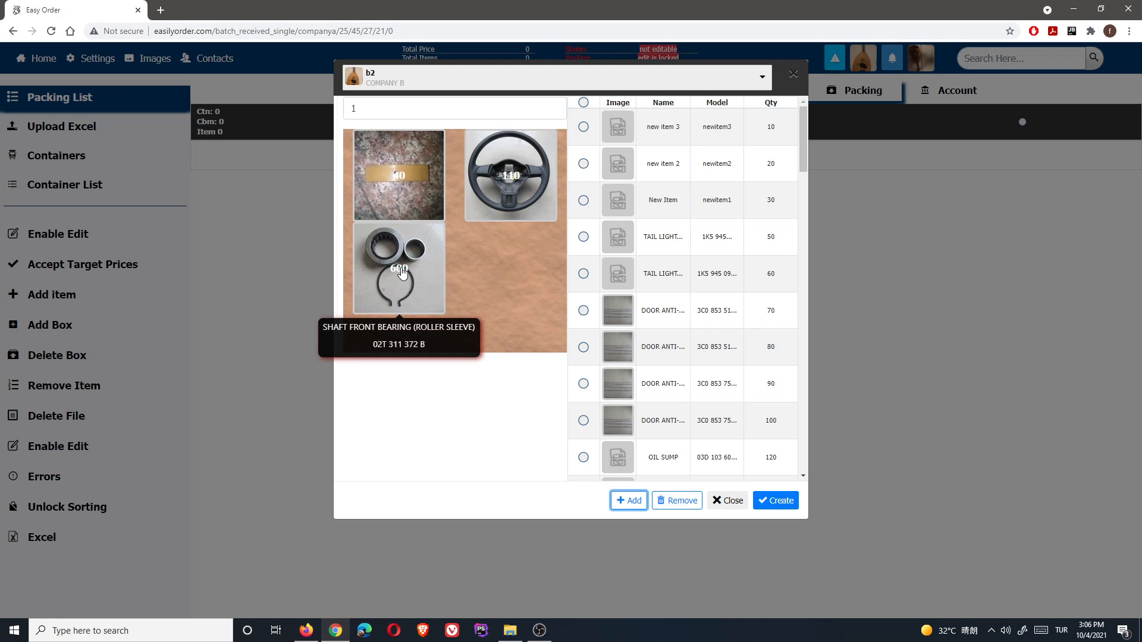
- Remove the steering wheel from the box contents and add it back
left_click(509, 183)
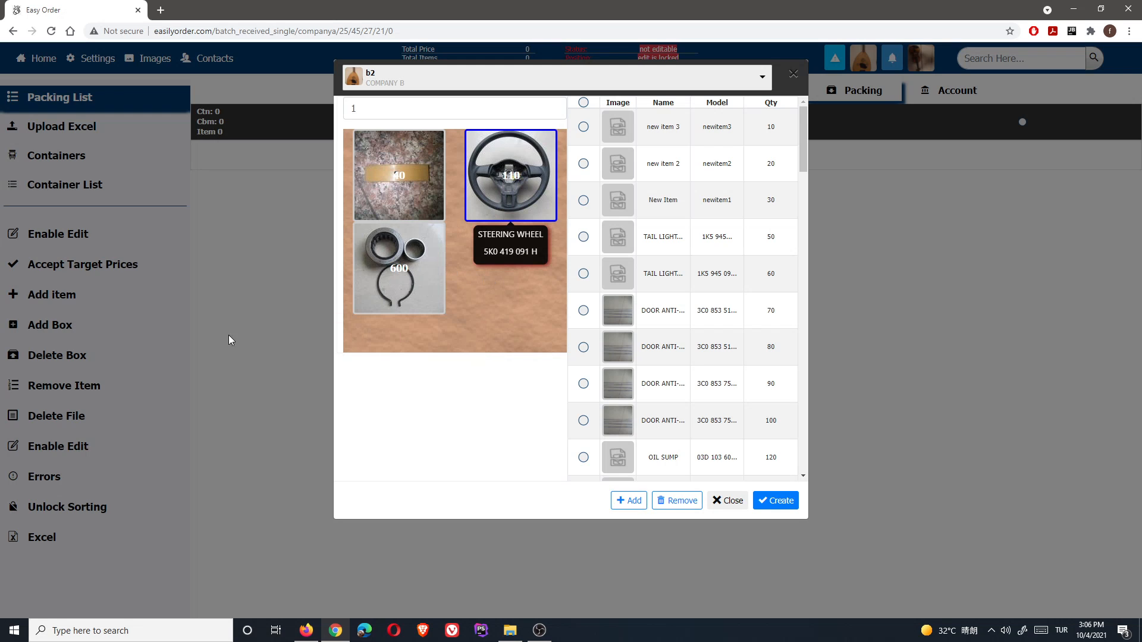
left_click(677, 502)
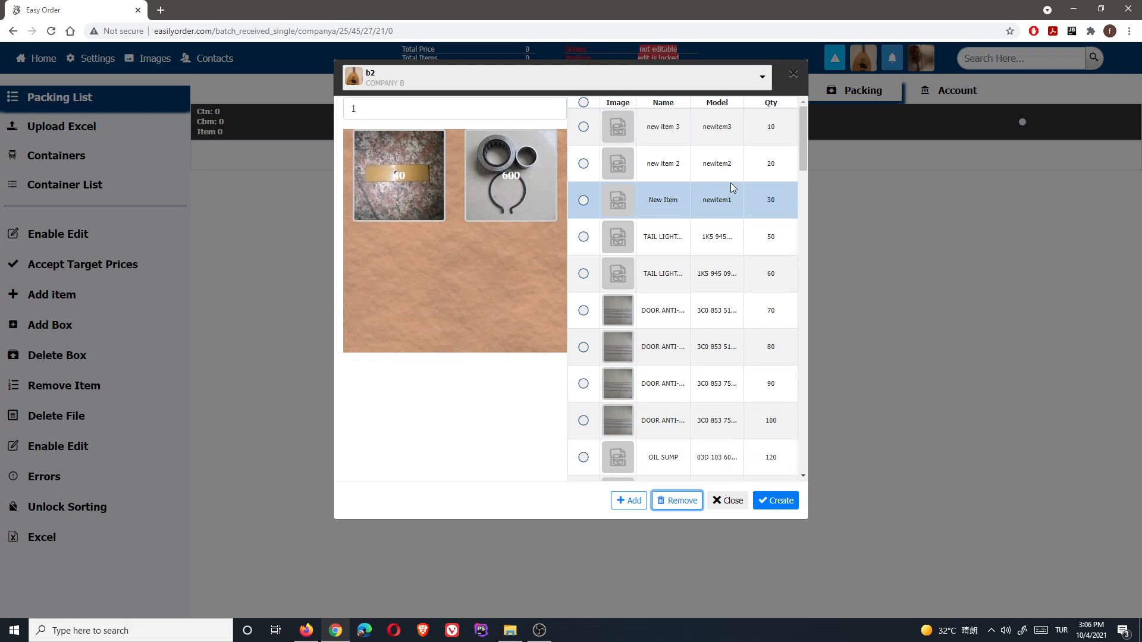
scroll(702, 204, "down", 20)
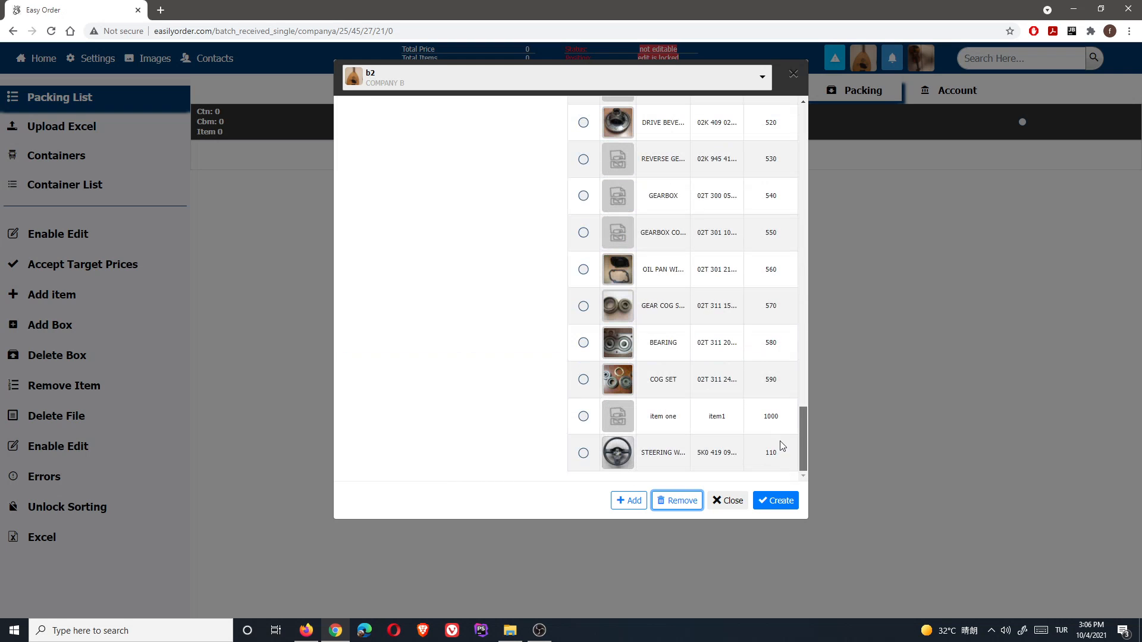
left_click(583, 453)
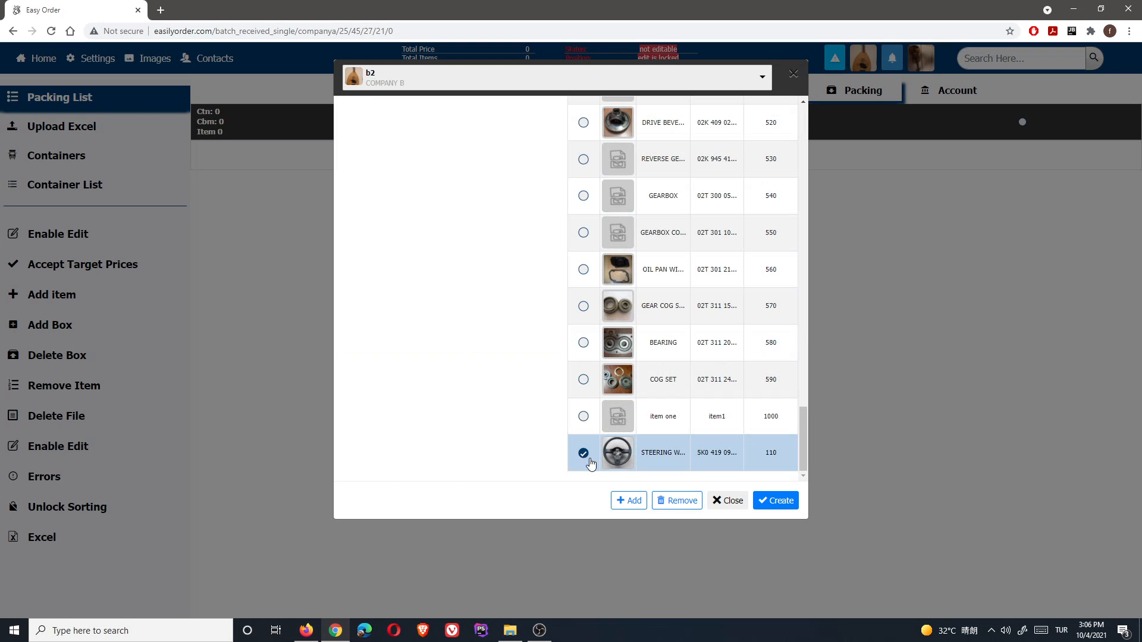
left_click(629, 502)
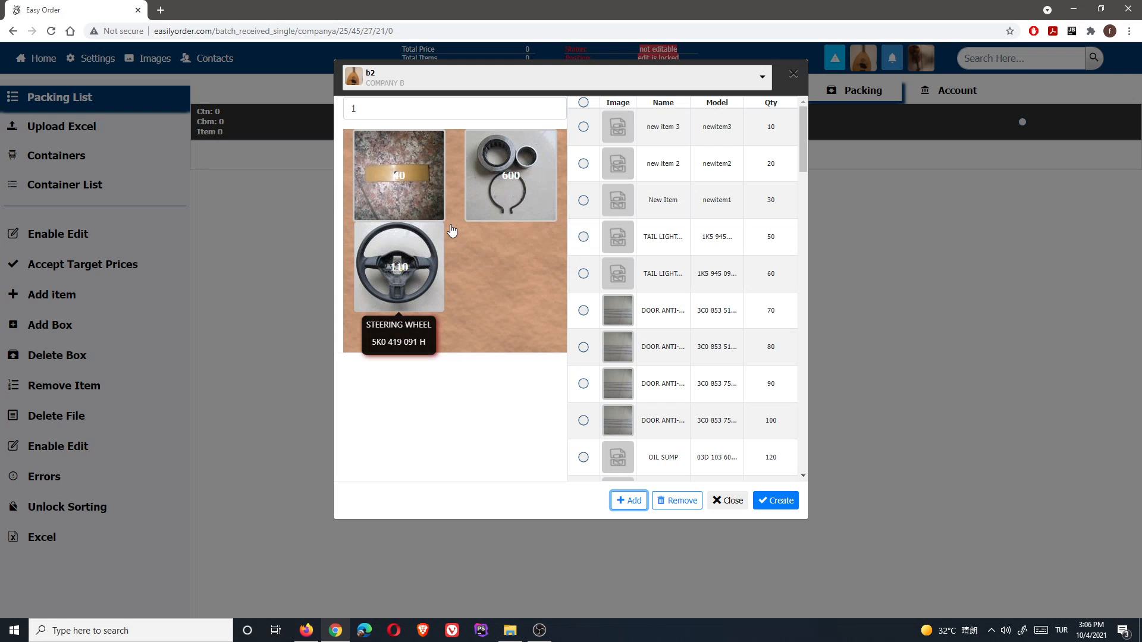
- Set Number of Boxes to 1 and create the box as Box Section 1
left_click(361, 104)
key("BackSpace")
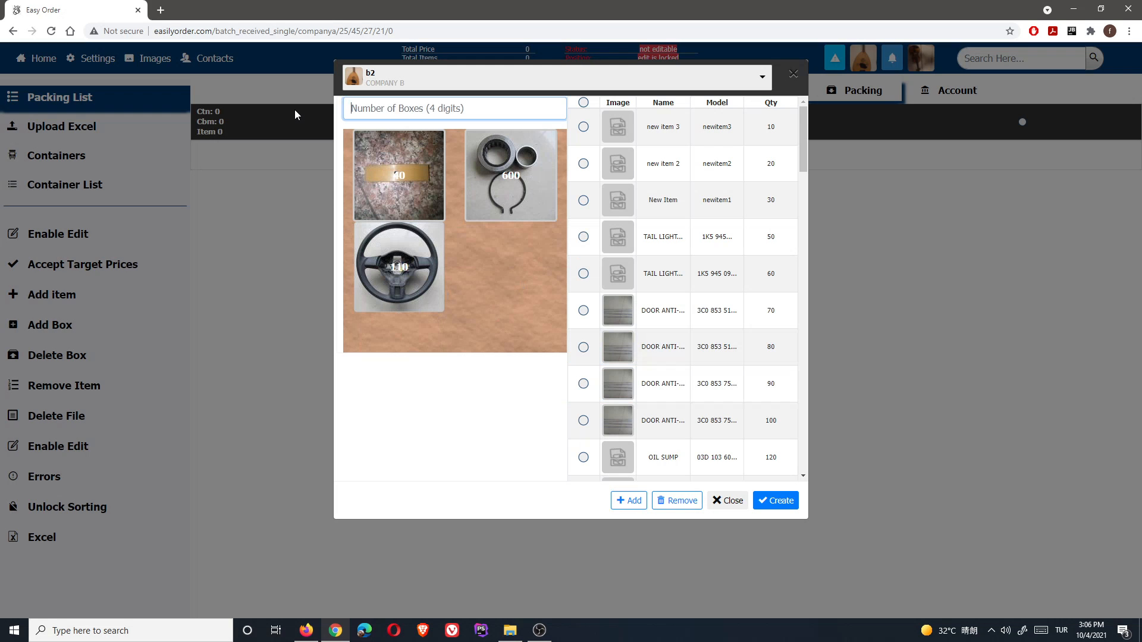
left_click(783, 501)
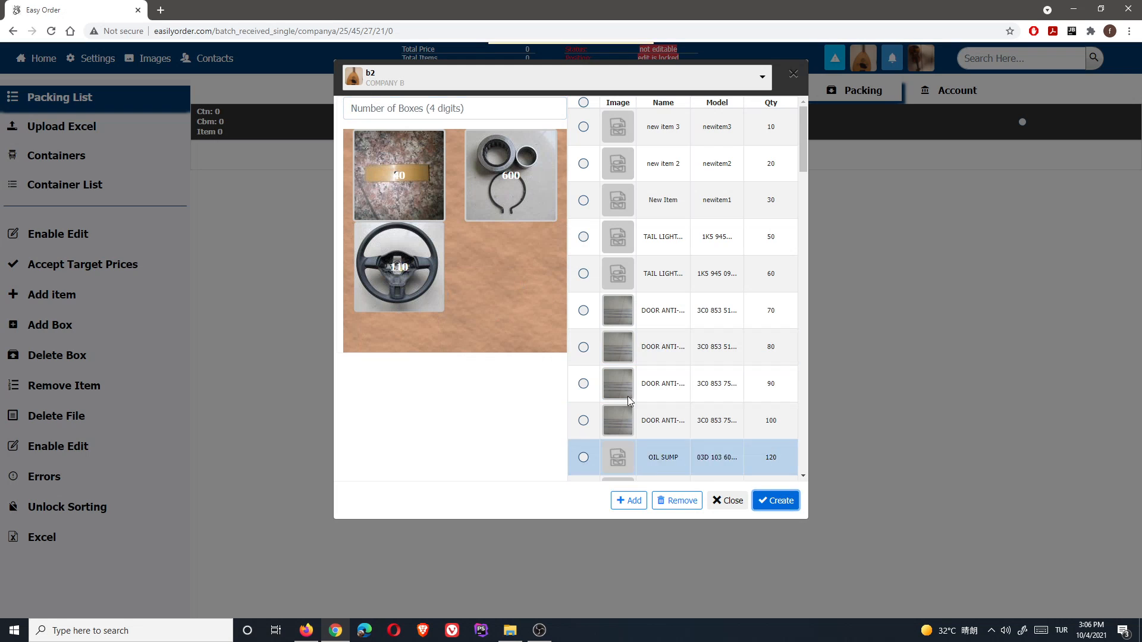
left_click(399, 109)
type("1")
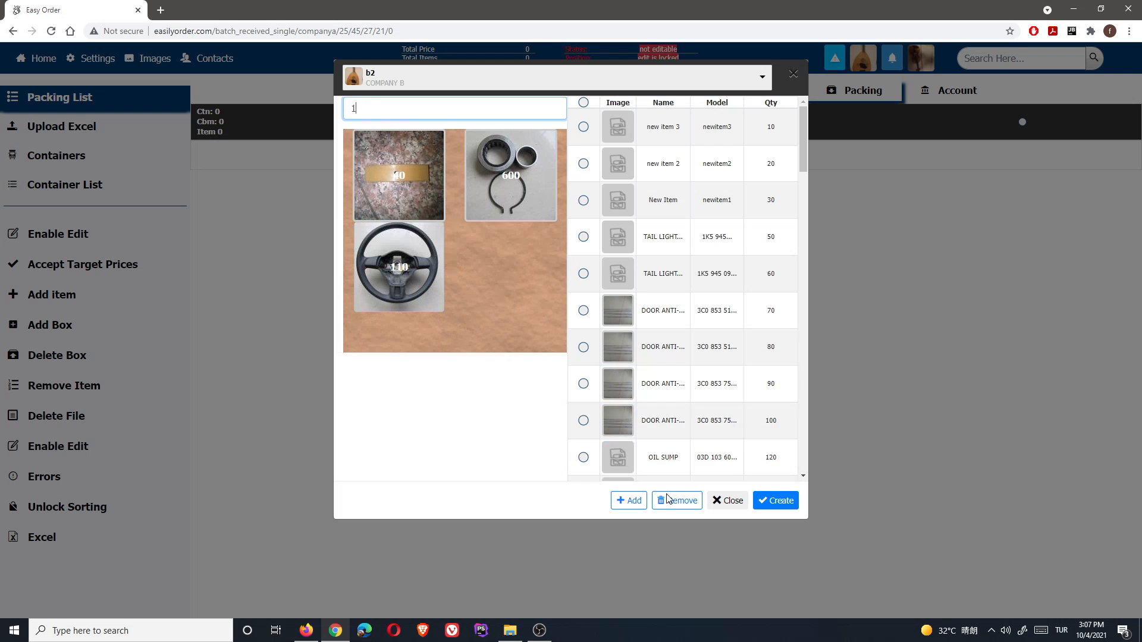
left_click(771, 501)
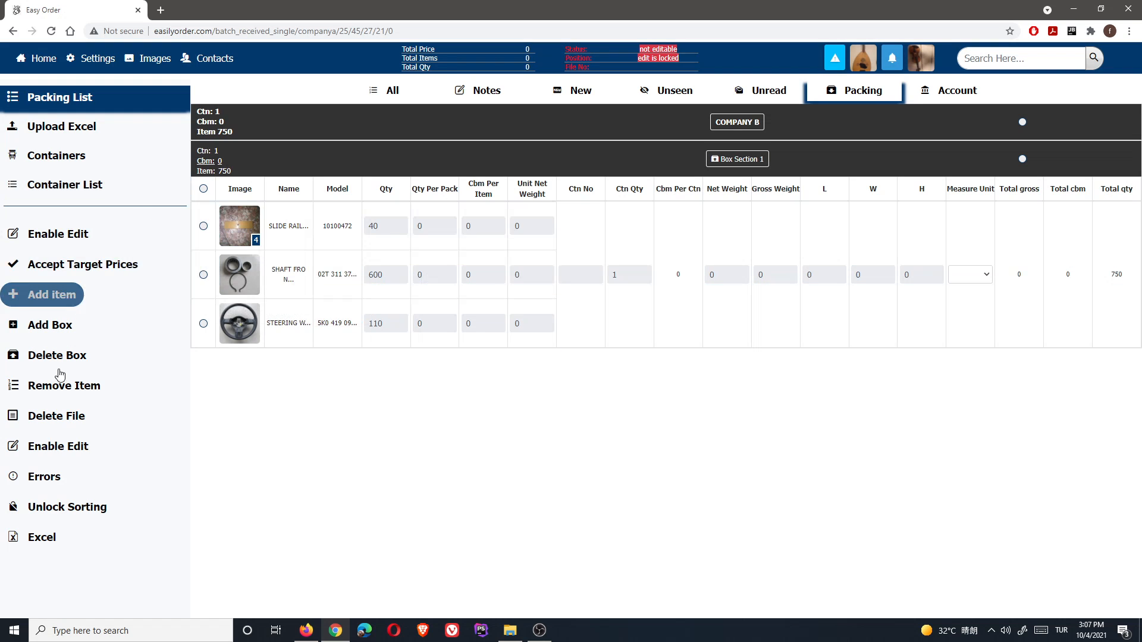
- Enable editing and enter the shaft front bearing carton size as 34 × 45 × 55
left_click(55, 447)
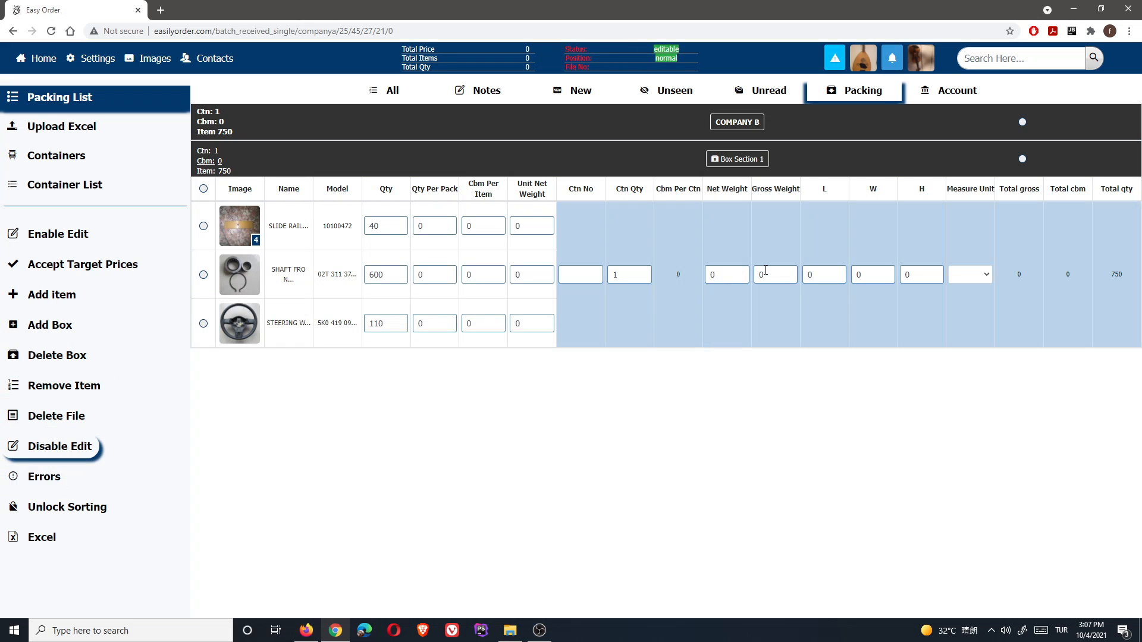
left_click(820, 270)
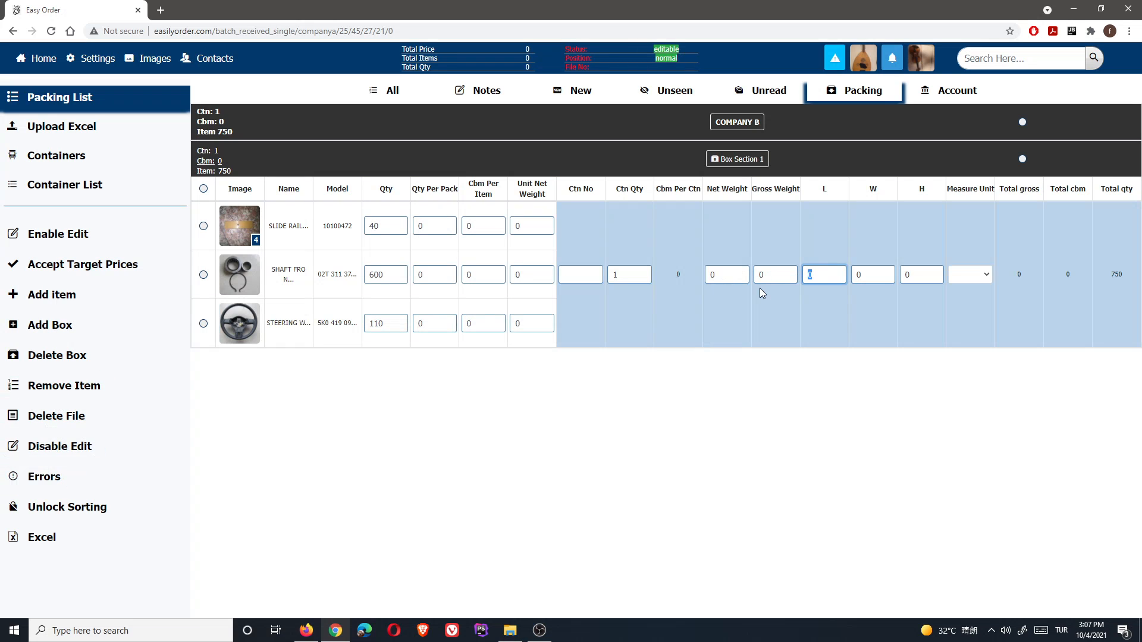
type("34")
left_click(870, 273)
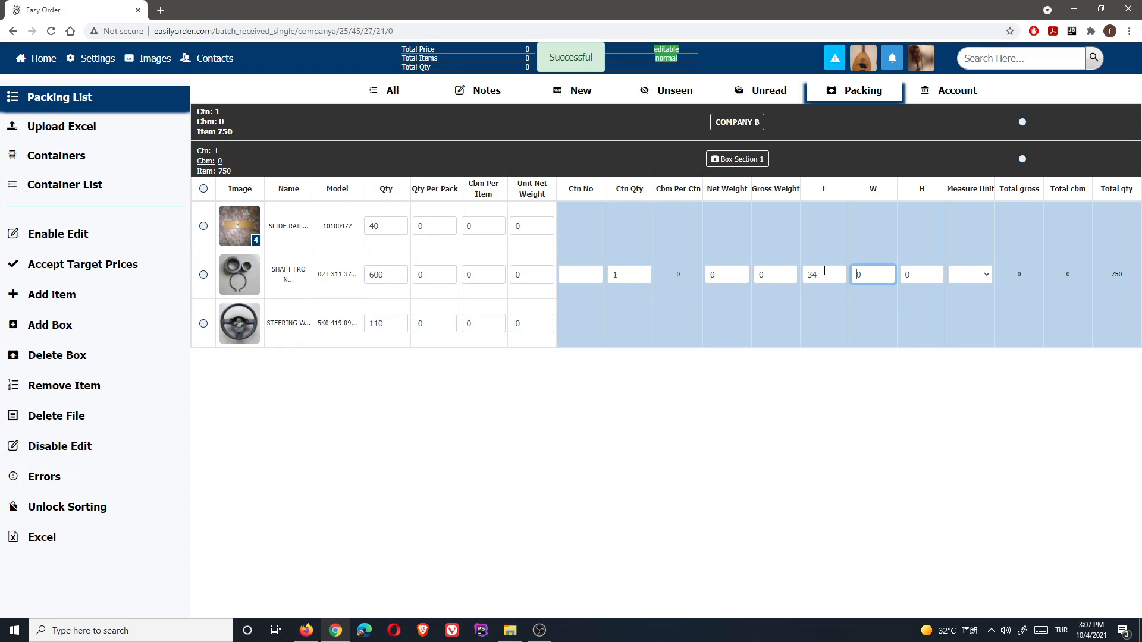
left_click(919, 276)
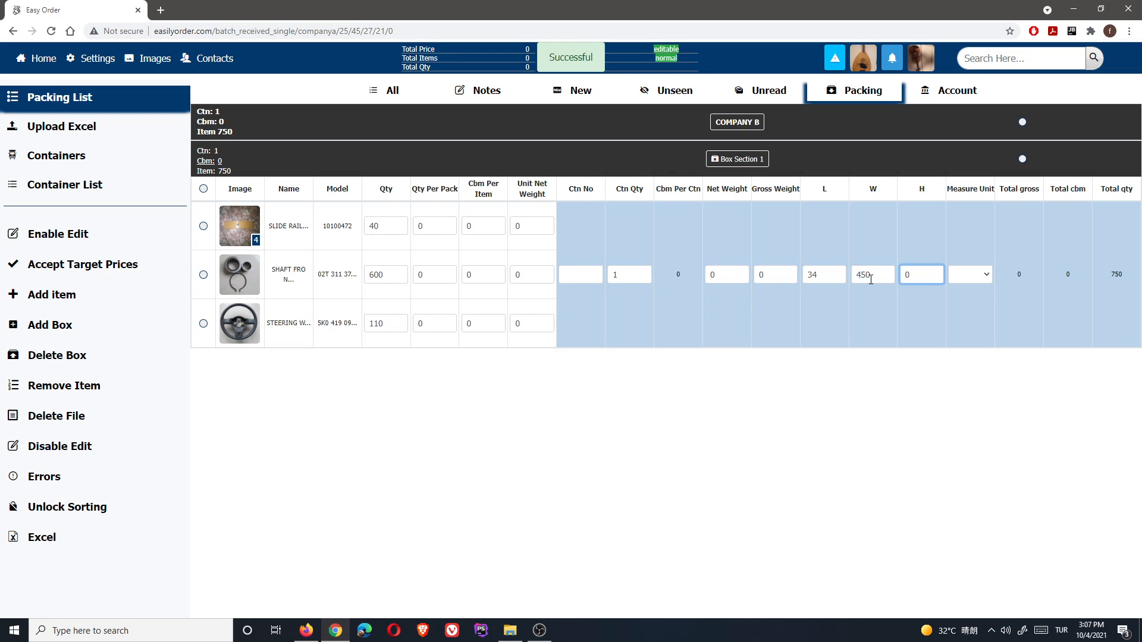
left_click(882, 277)
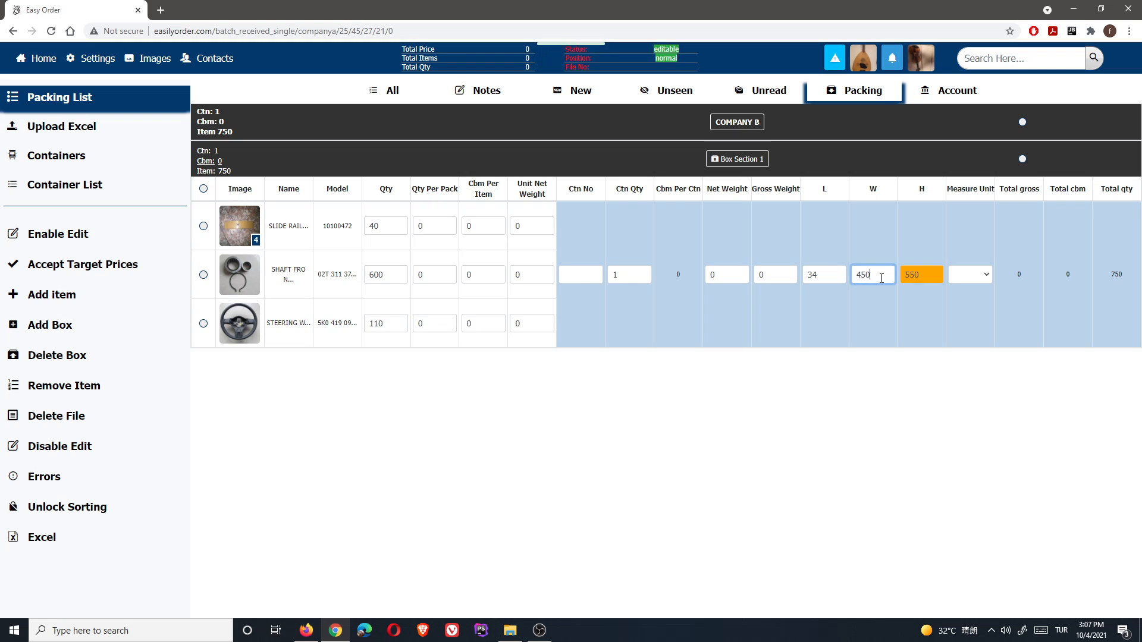
left_click(883, 269)
key("BackSpace")
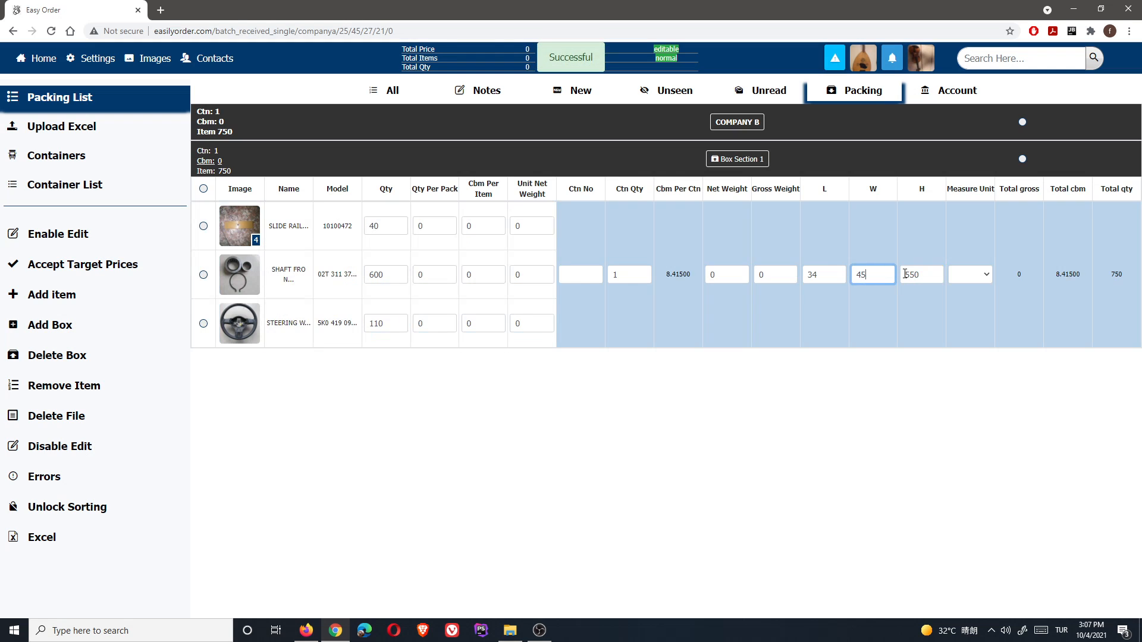
left_click(933, 278)
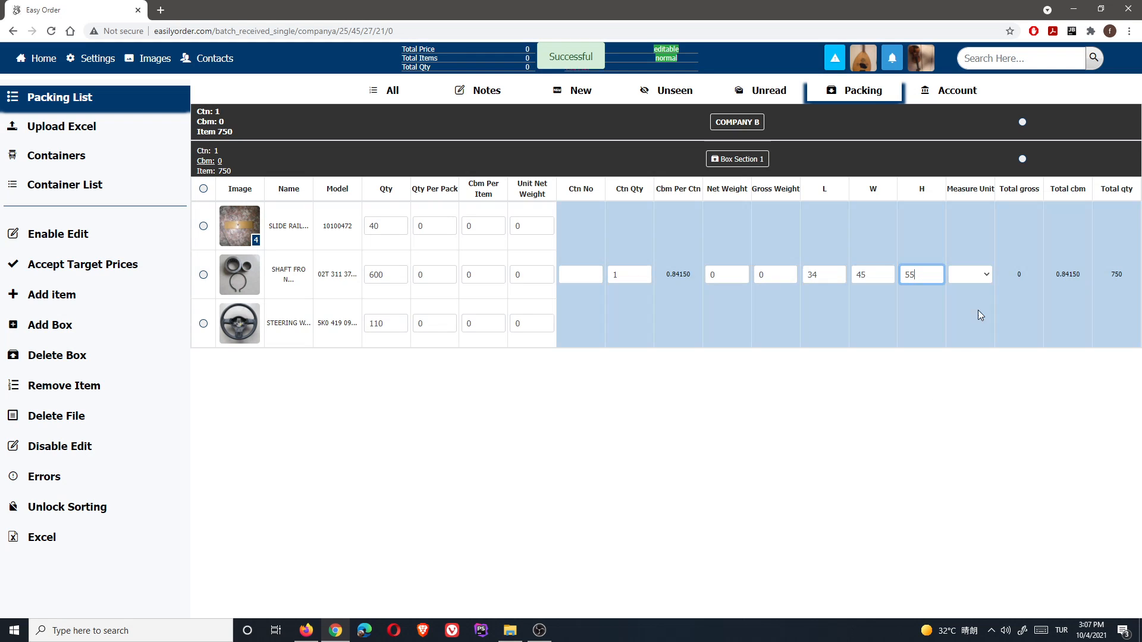
left_click(989, 273)
- Set the measure unit to cm, save the carton fields, and set carton quantity to 3
left_click(972, 303)
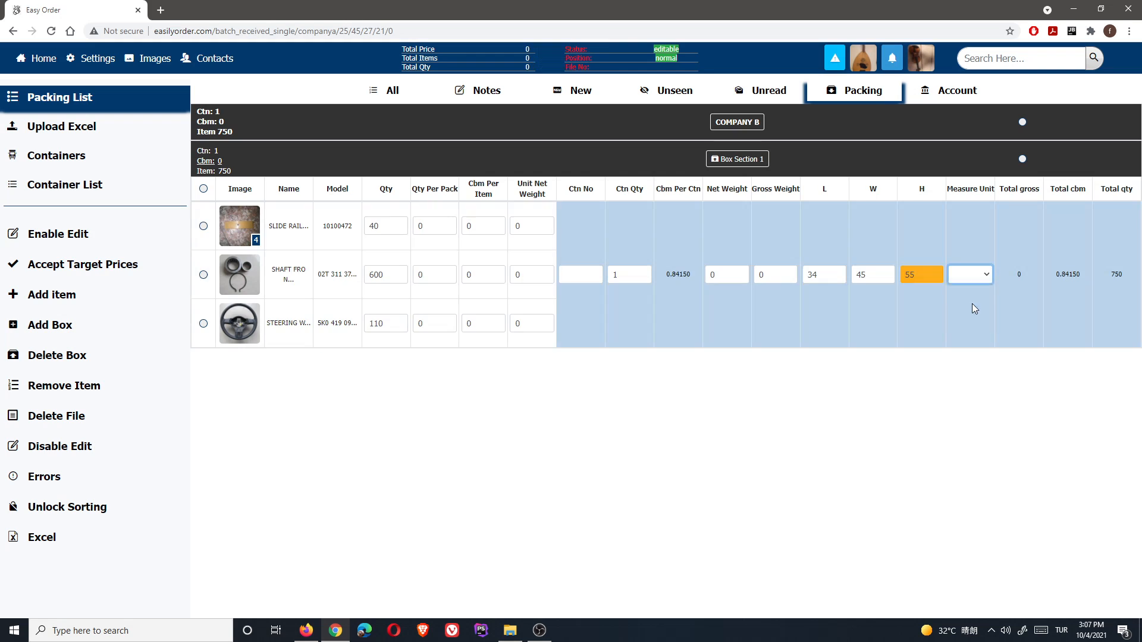
left_click(970, 275)
left_click(964, 299)
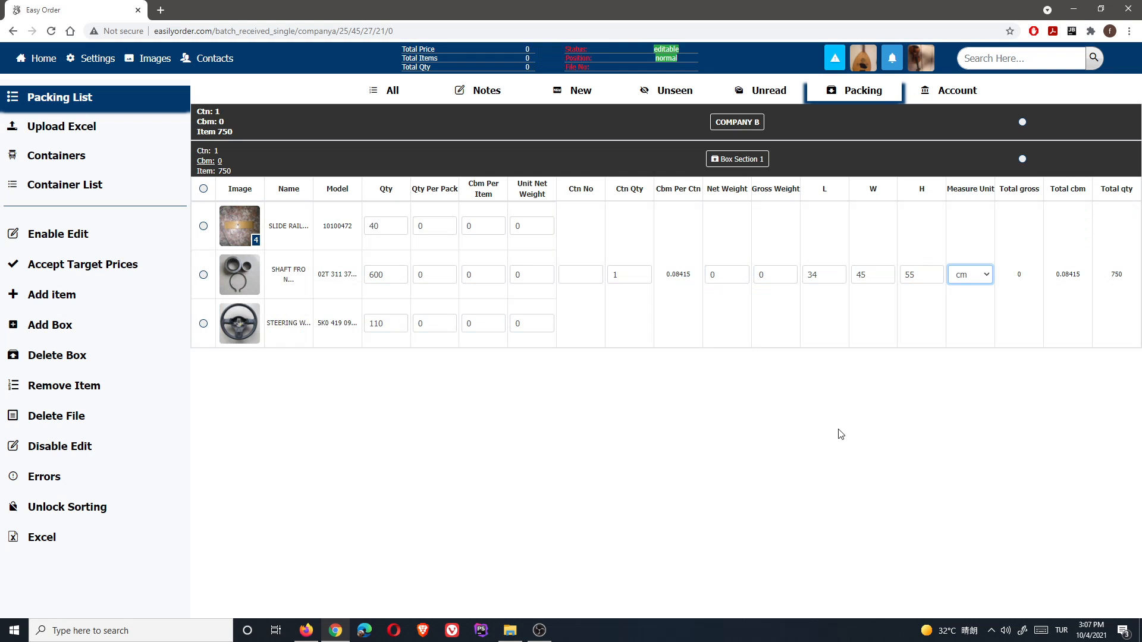
left_click(831, 442)
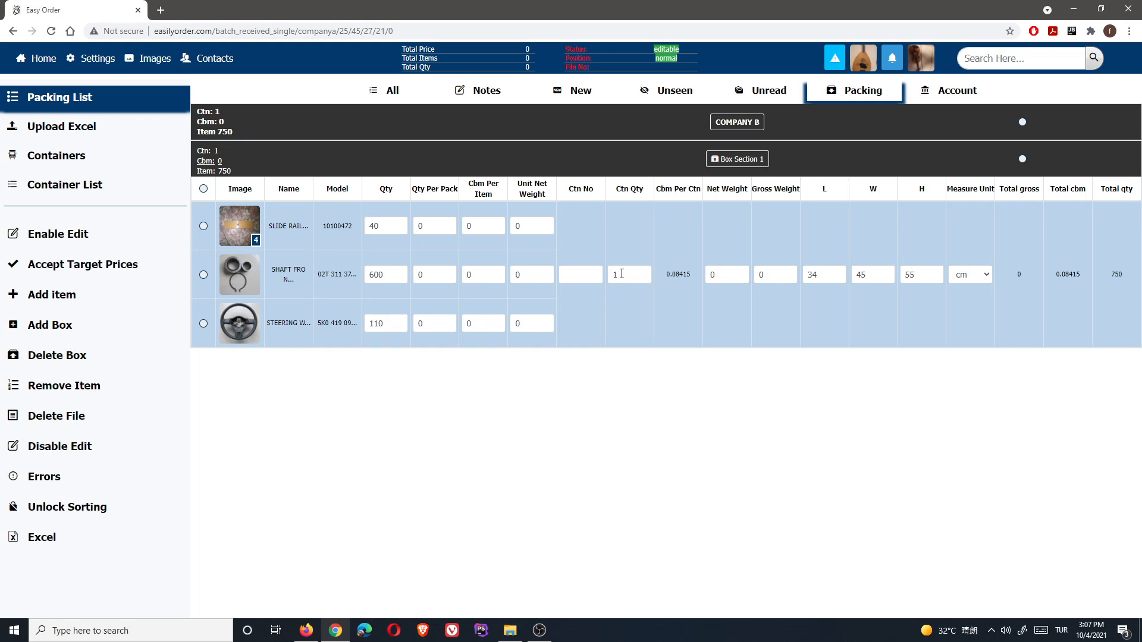
left_click(622, 273)
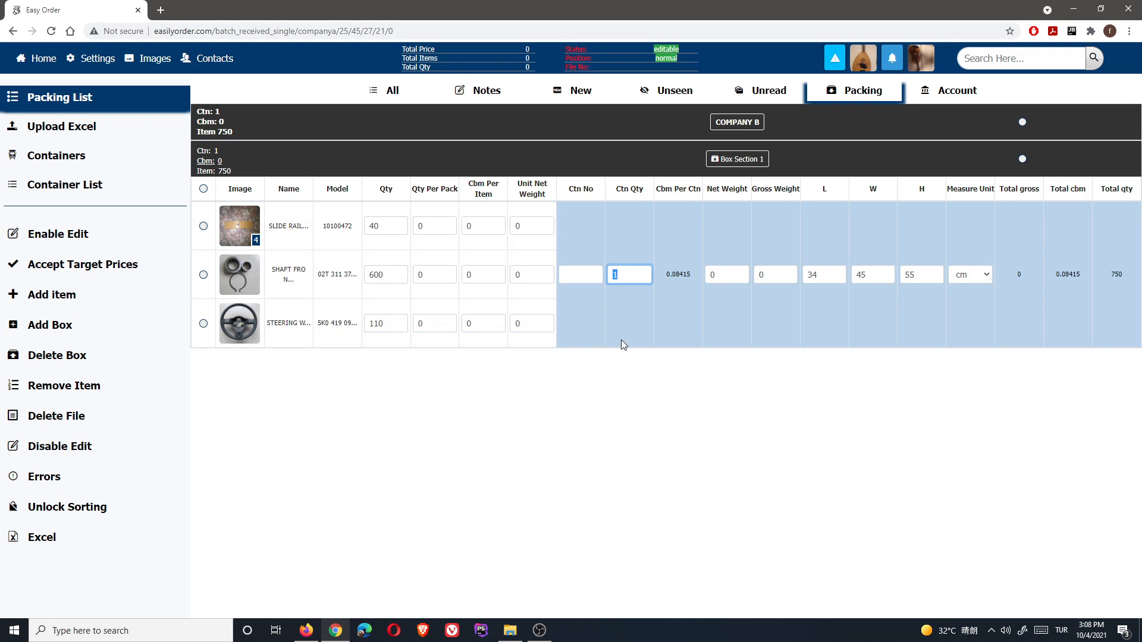
left_click(809, 410)
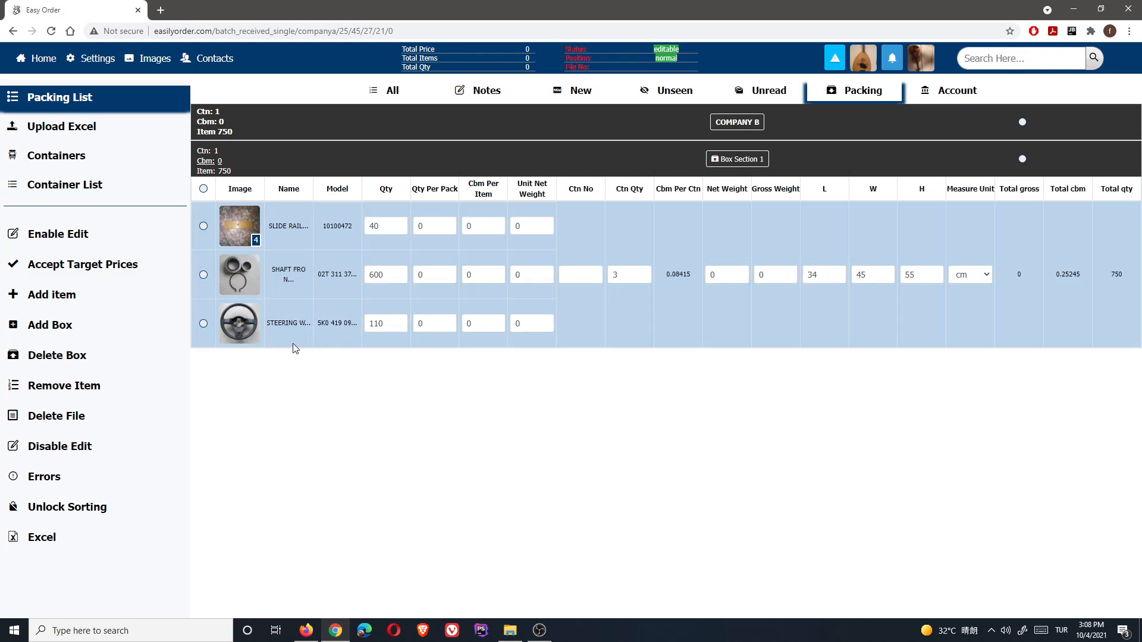
- Start a new box with 3 cartons
left_click(69, 325)
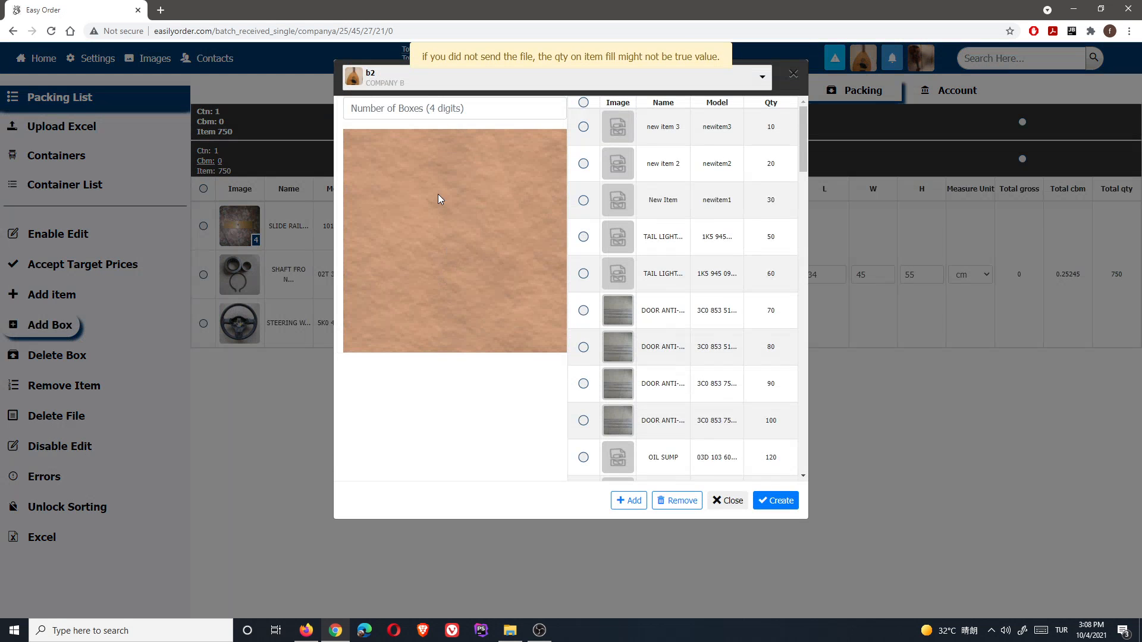
left_click(381, 108)
type("3")
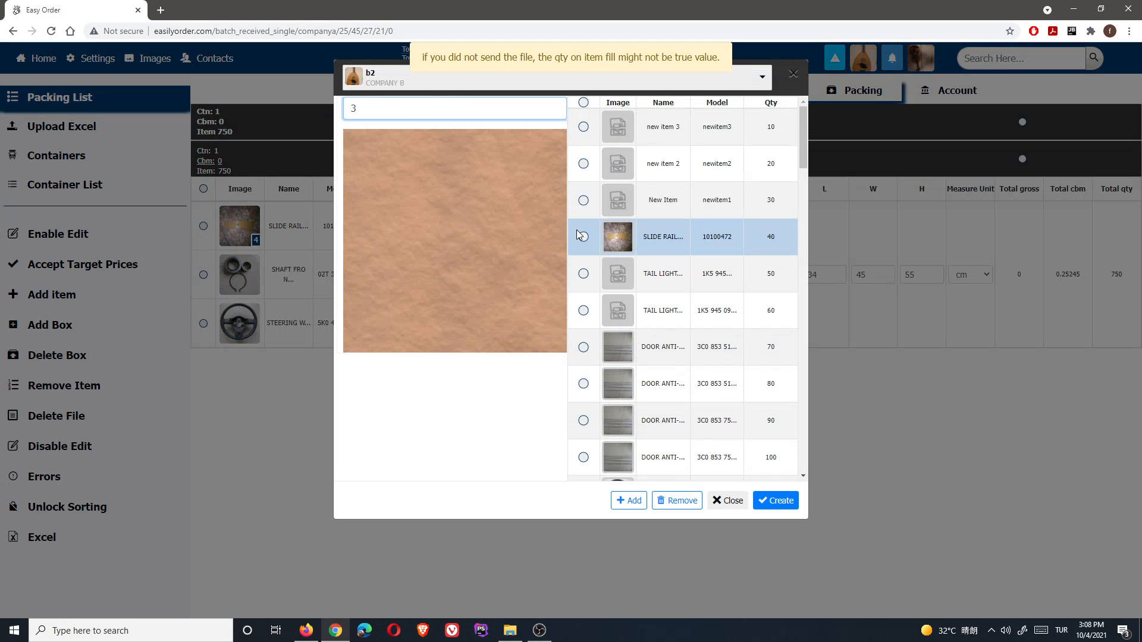
scroll(588, 300, "down", 2)
scroll(586, 268, "up", 2)
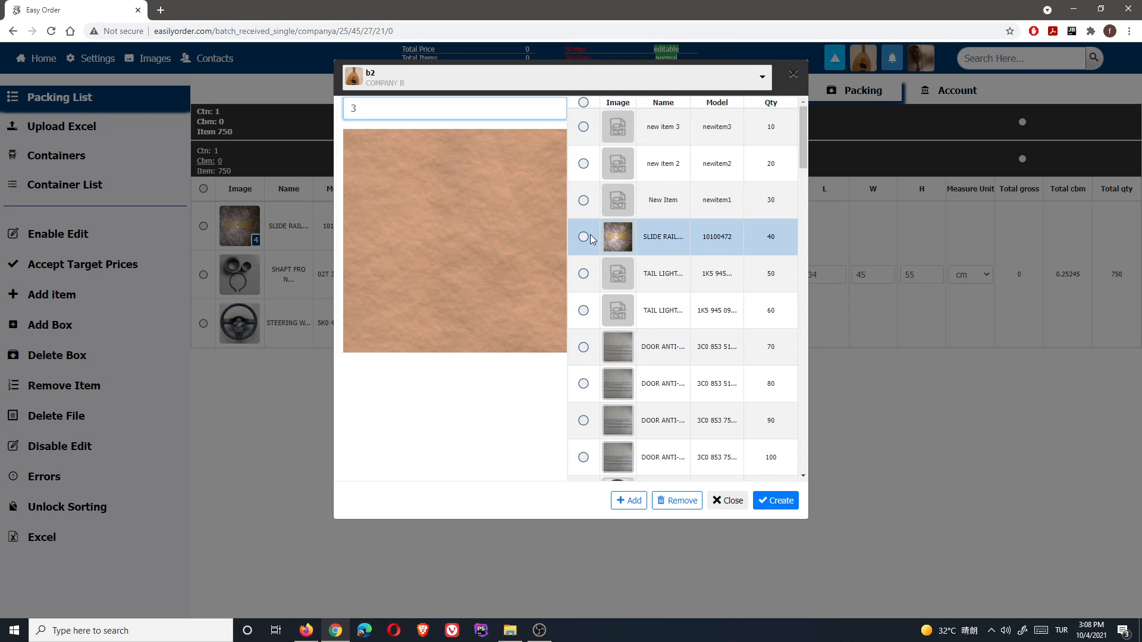
scroll(682, 301, "down", 2)
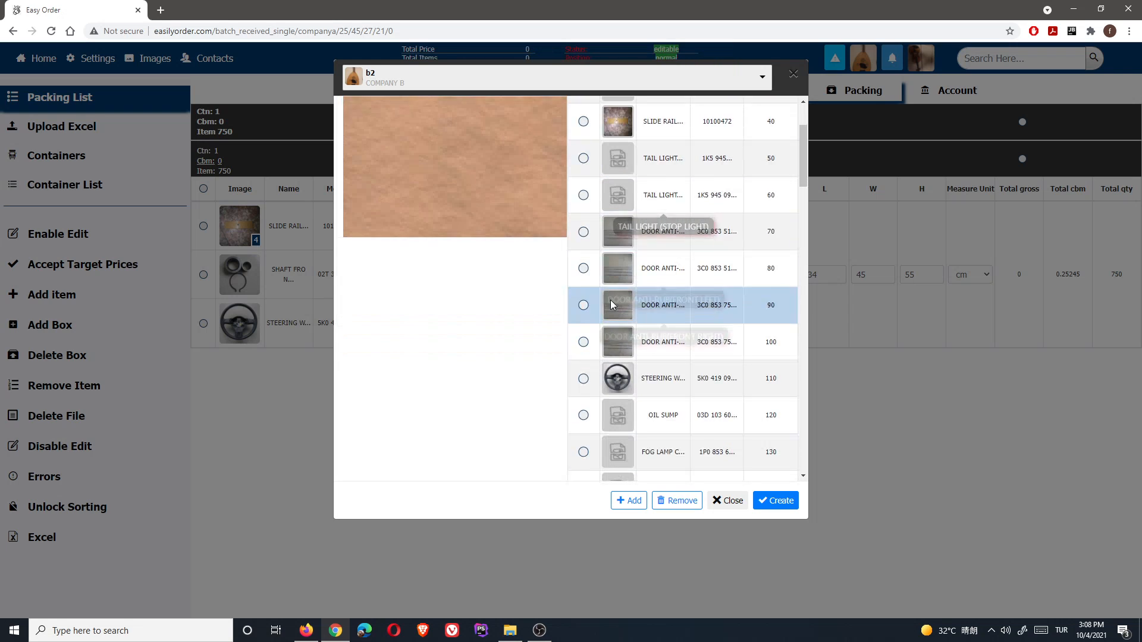
- Check the door items with quantities 80, 90 and 100, add them, and create the box
left_click(584, 266)
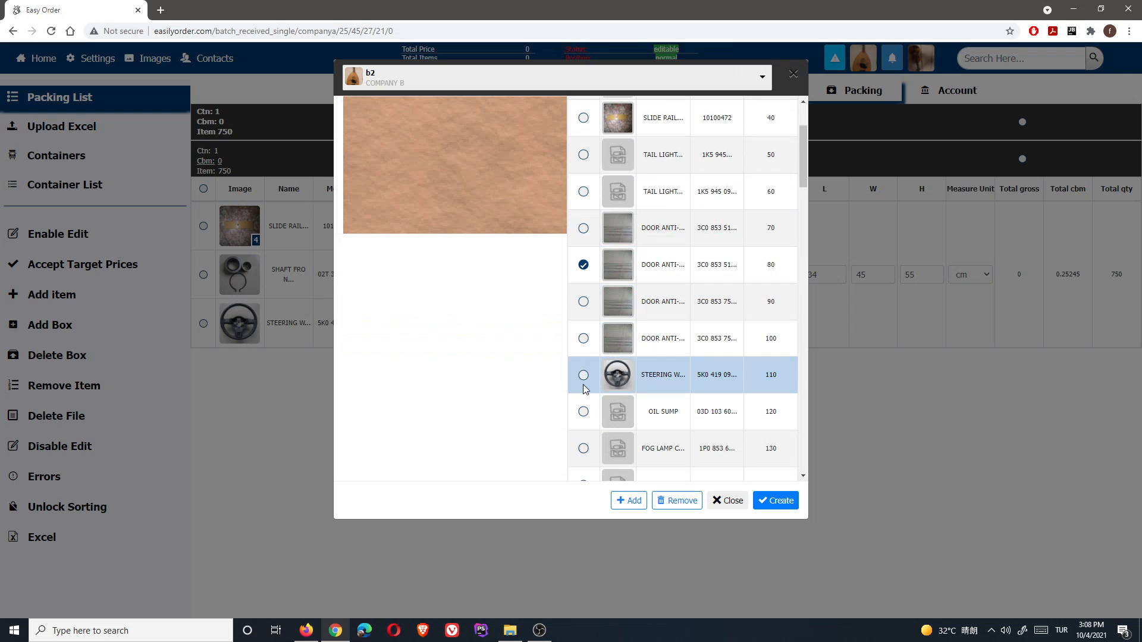
left_click(584, 302)
left_click(583, 340)
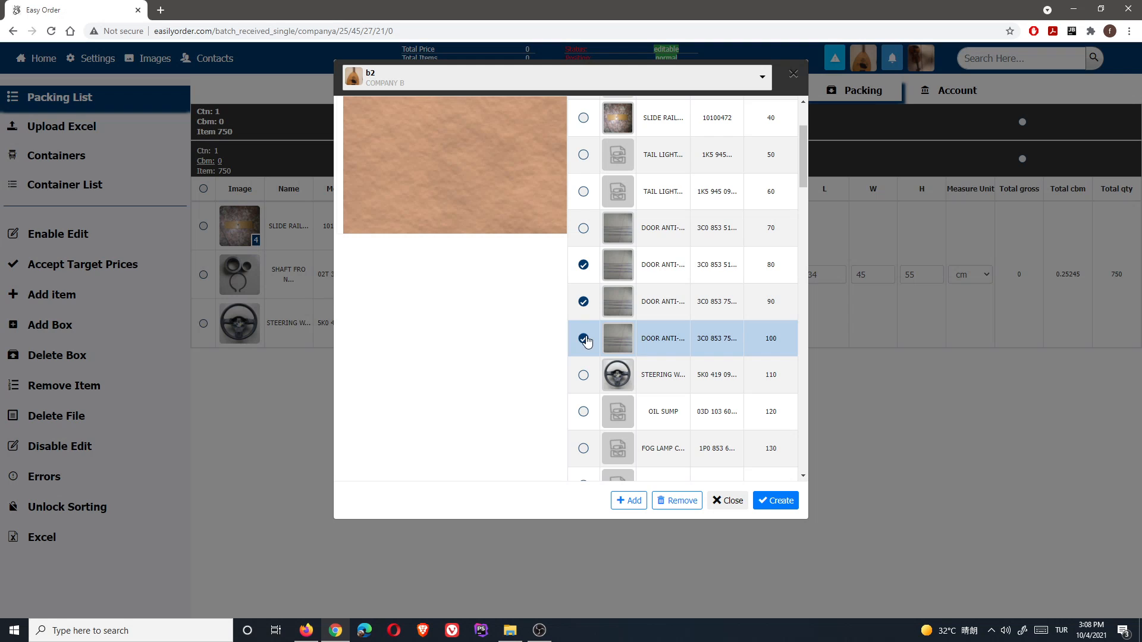
scroll(589, 357, "down", 1)
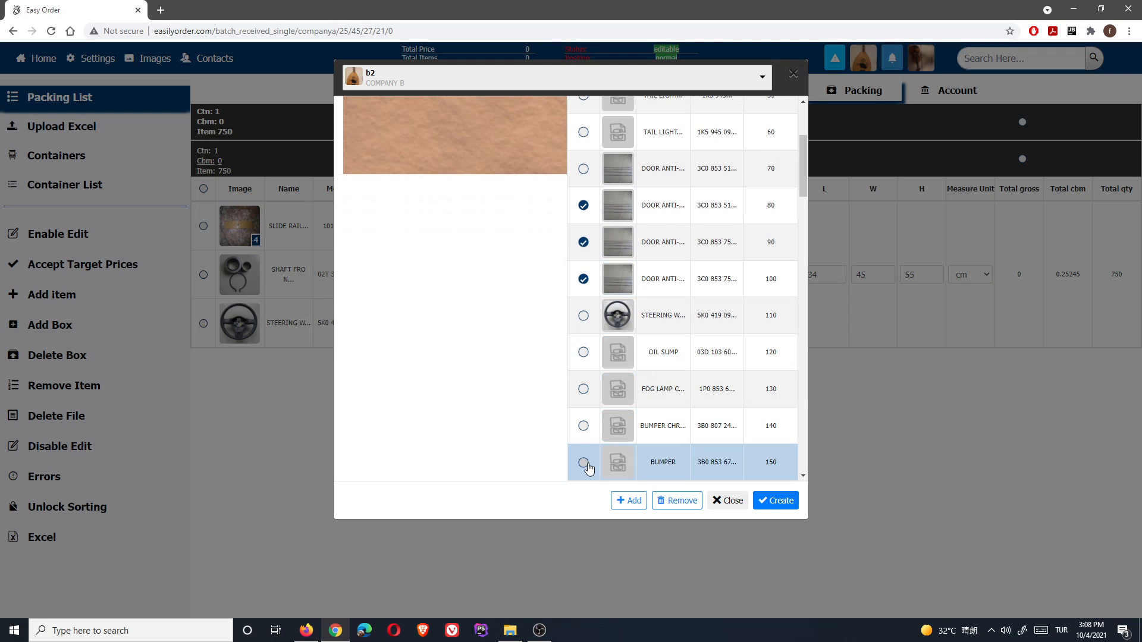
left_click(630, 501)
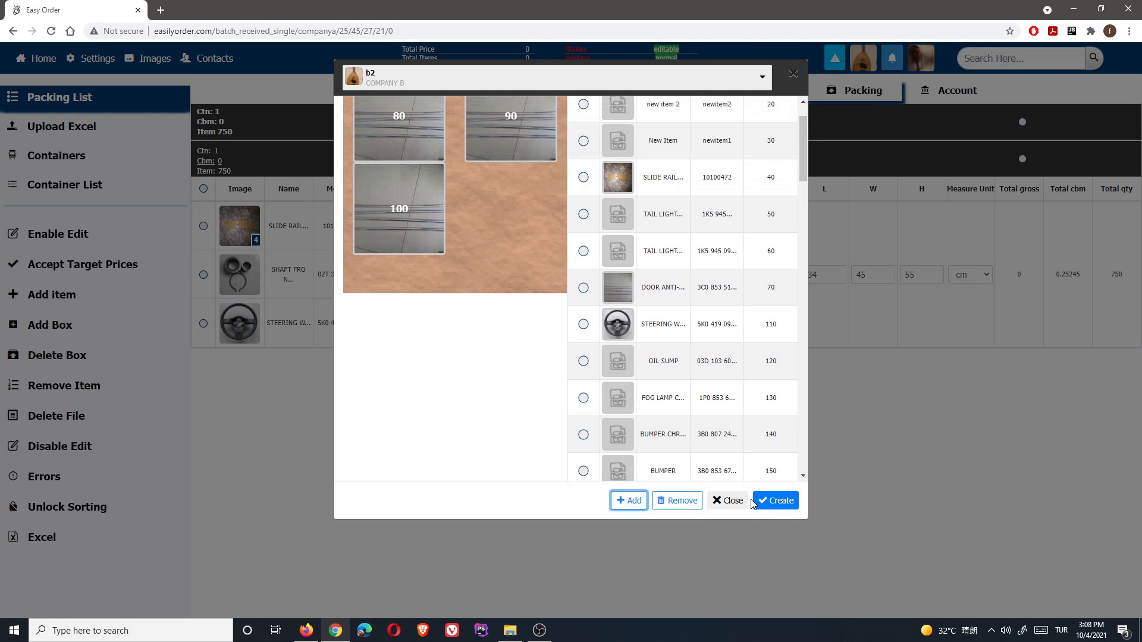
left_click(777, 505)
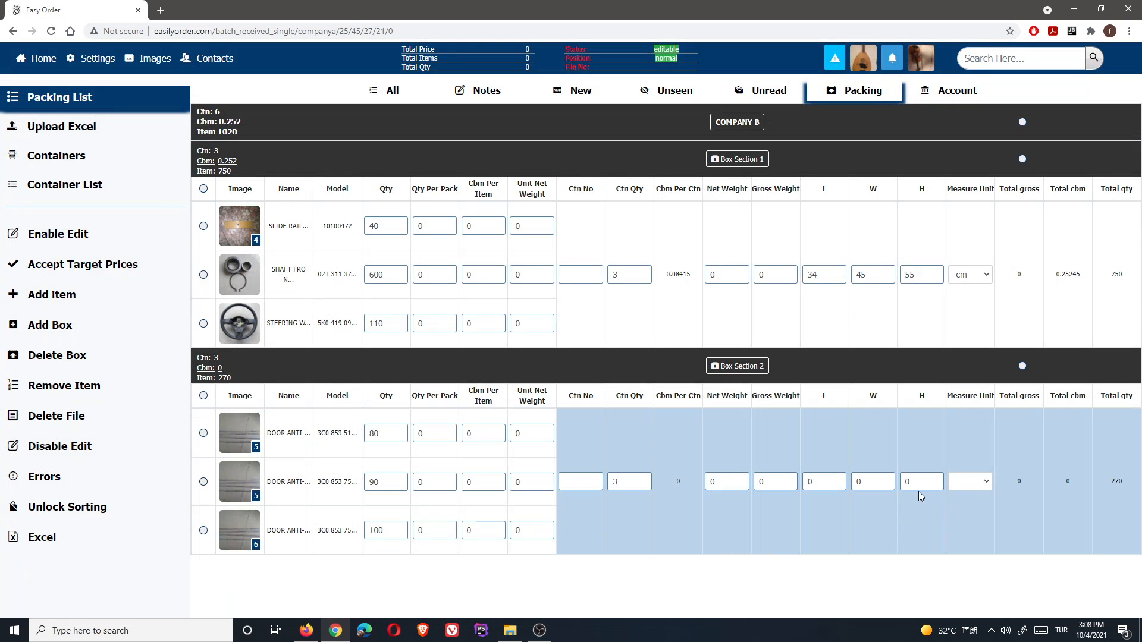
- Enter L 66, W 100, H 25 for Box Section 2's cartons and choose cm as the unit
left_click_drag(822, 481, 784, 473)
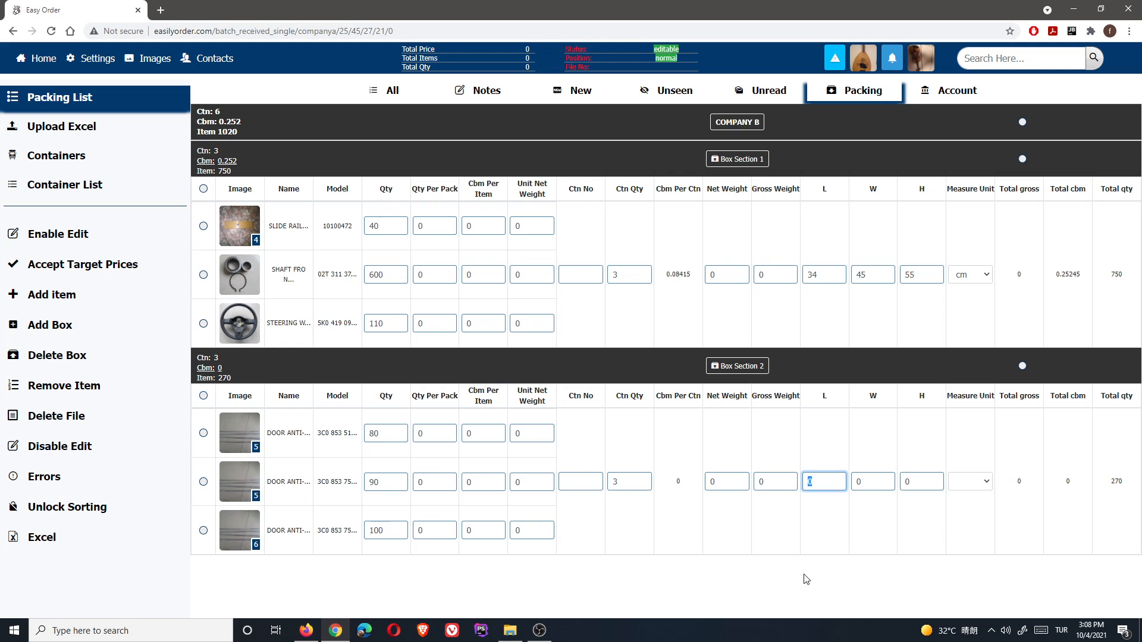
left_click(866, 480)
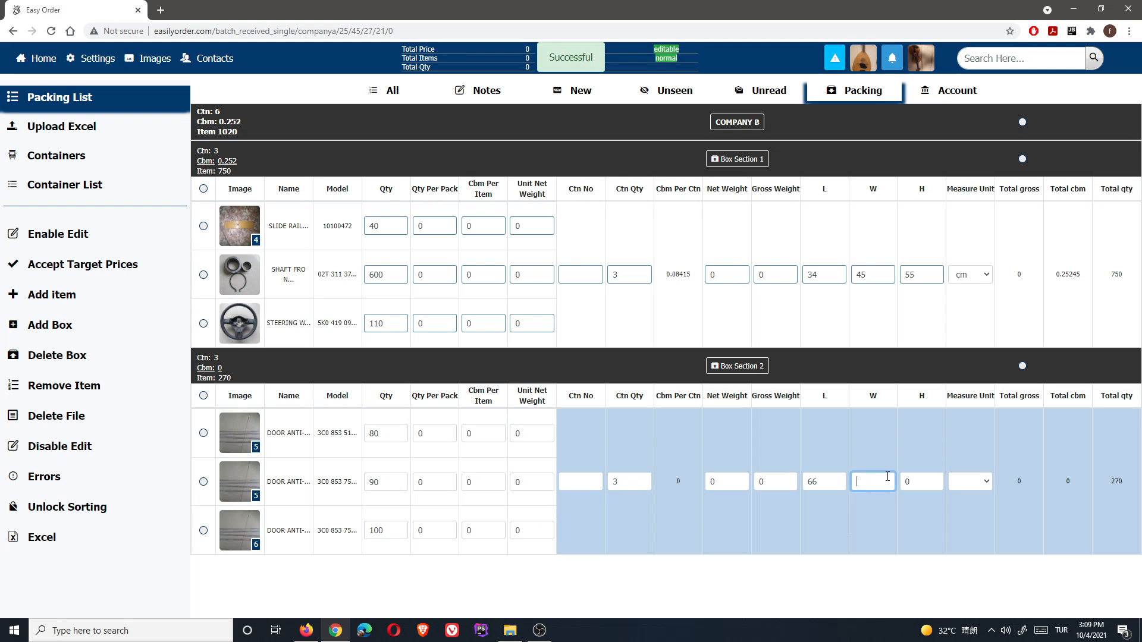
type("100")
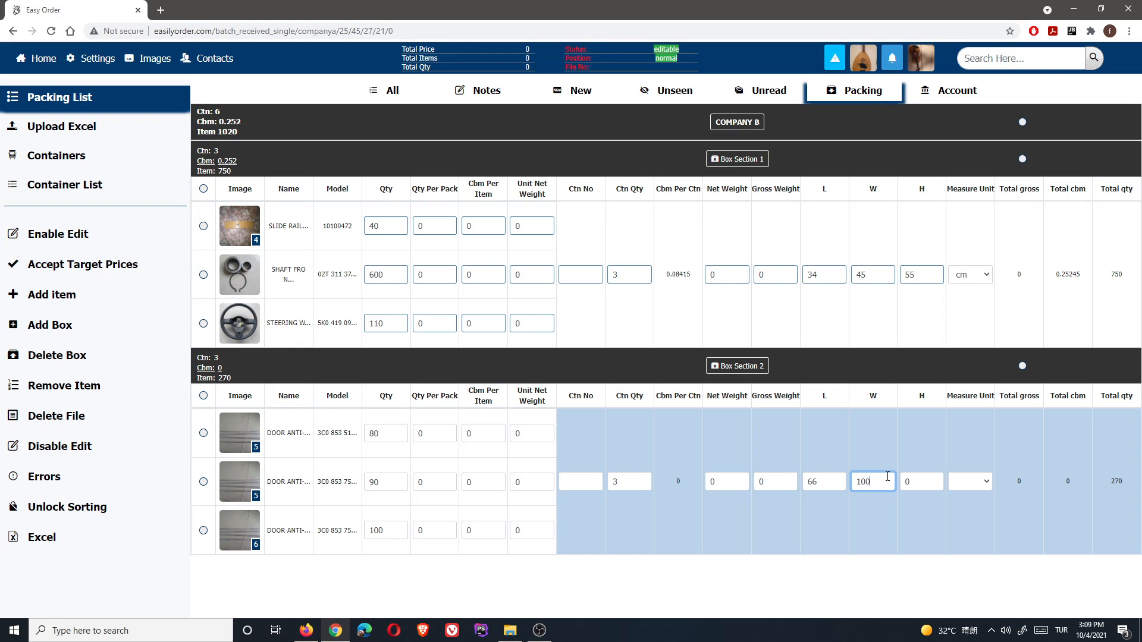
left_click(920, 480)
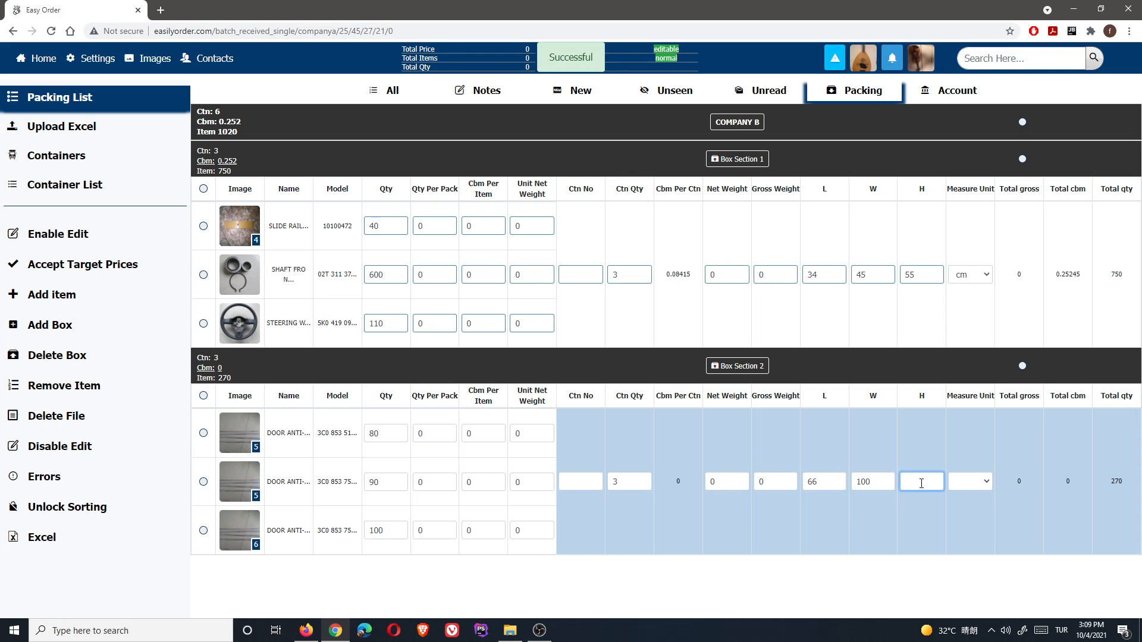
type("25")
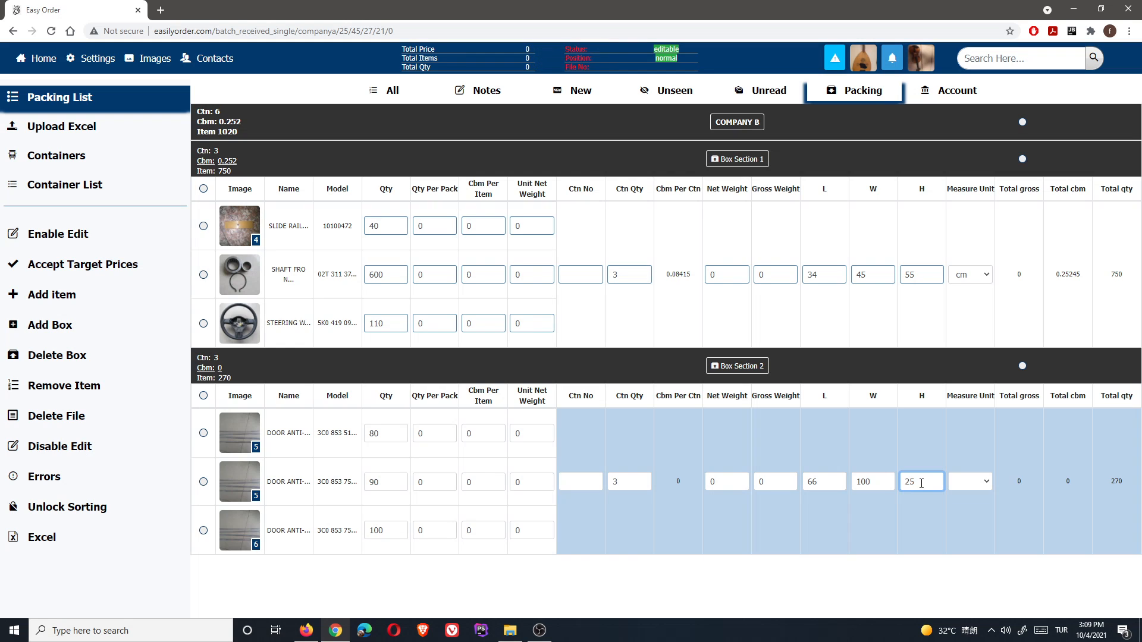
left_click(987, 484)
left_click(982, 488)
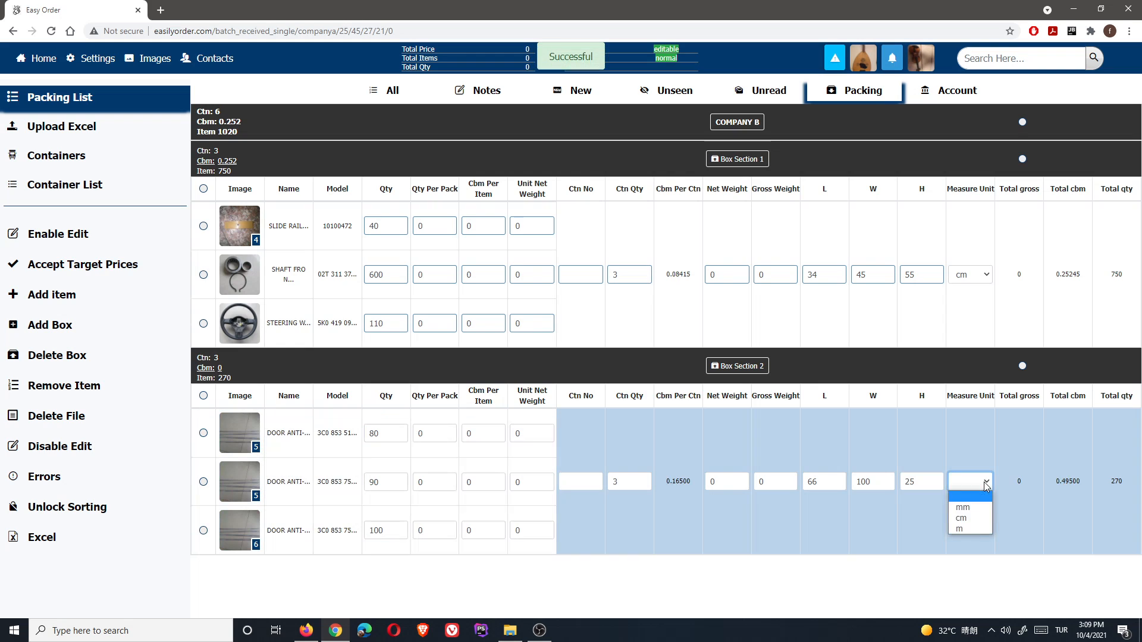
left_click(971, 518)
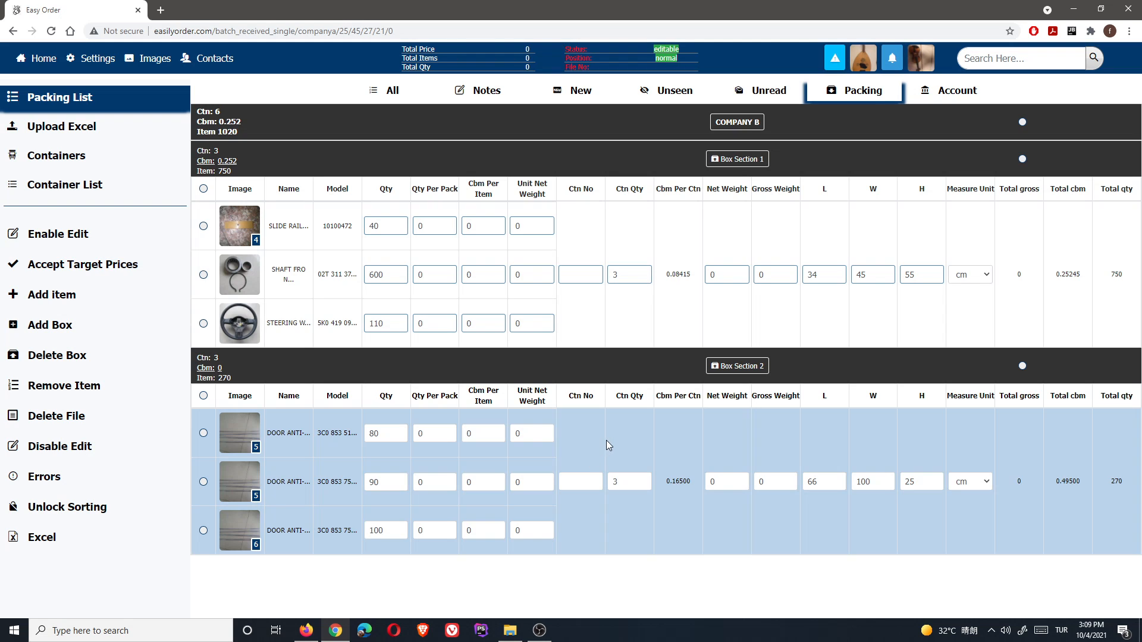
left_click(538, 630)
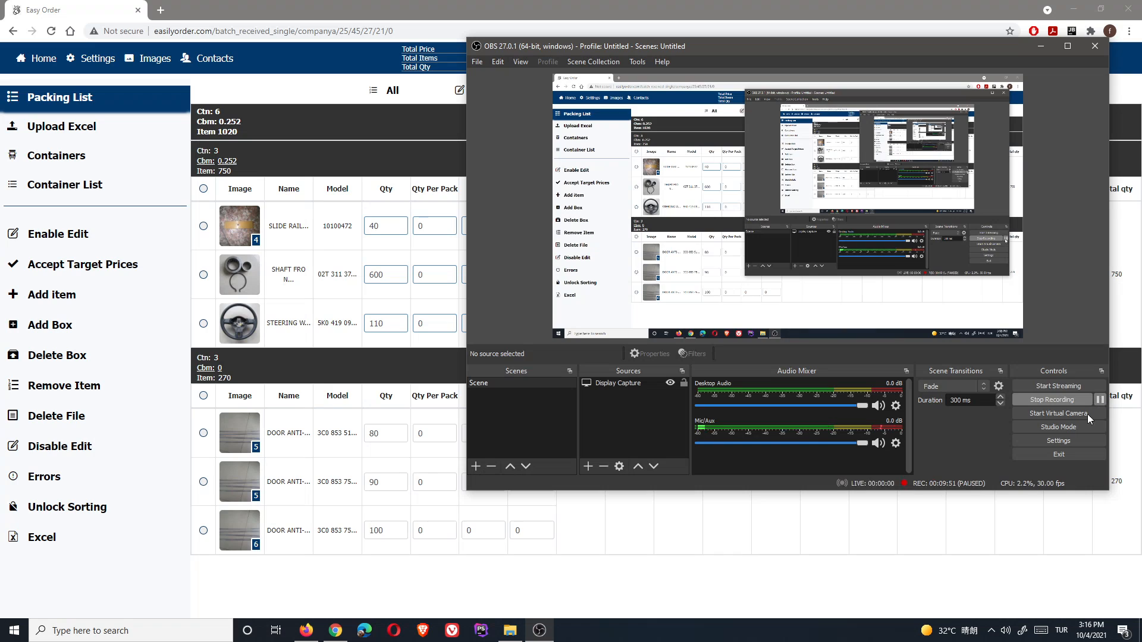
left_click(796, 581)
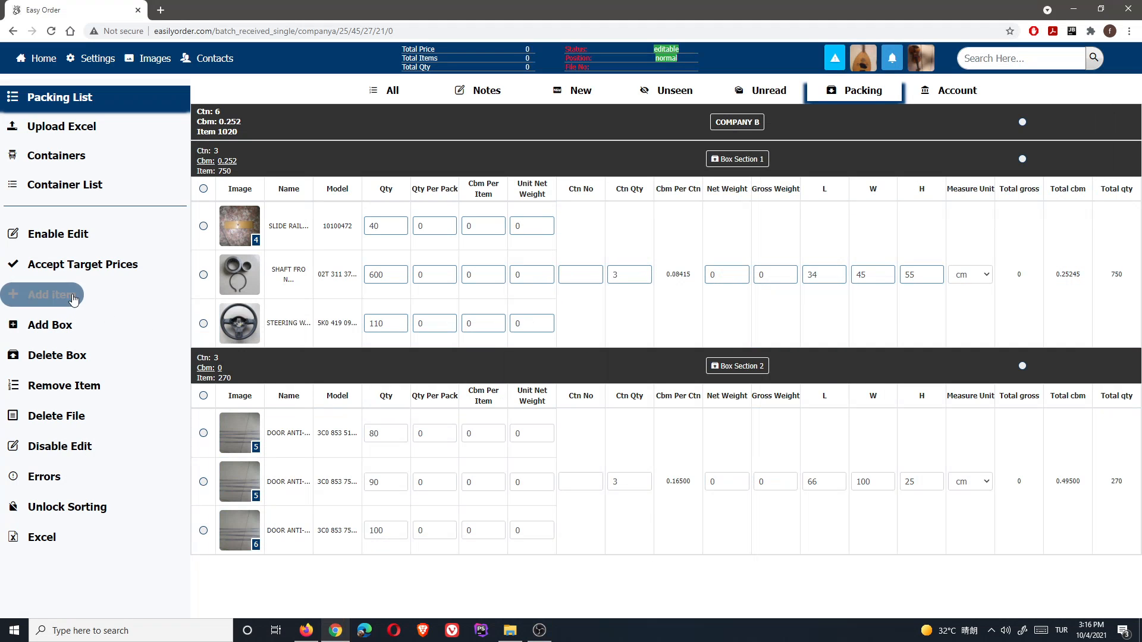
- Start a new box with 5 cartons
left_click(52, 325)
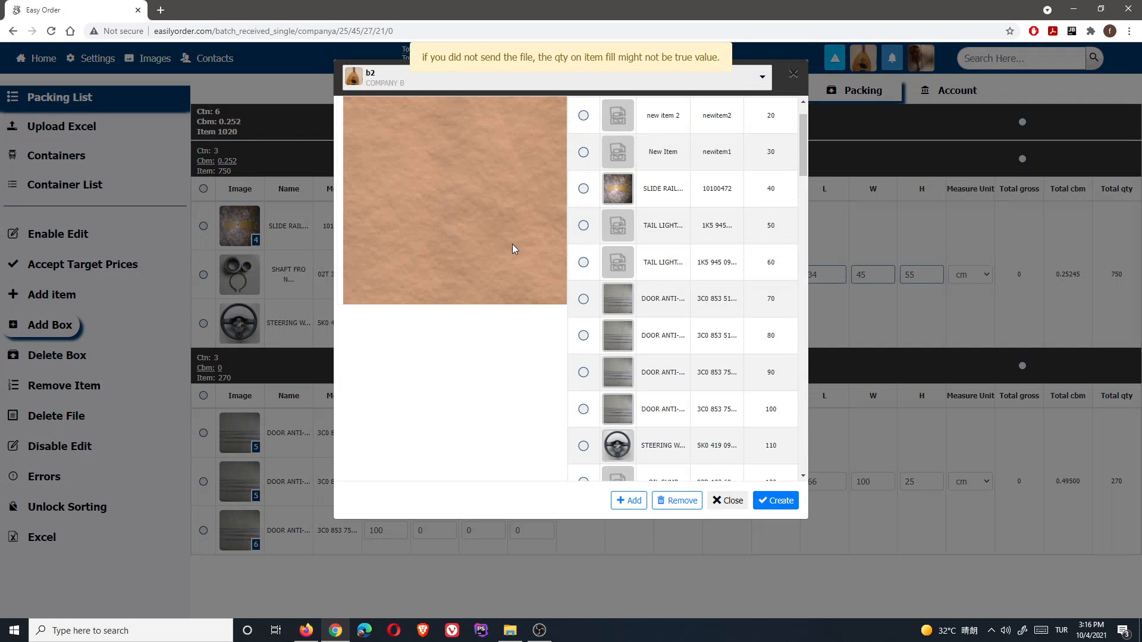
left_click(392, 108)
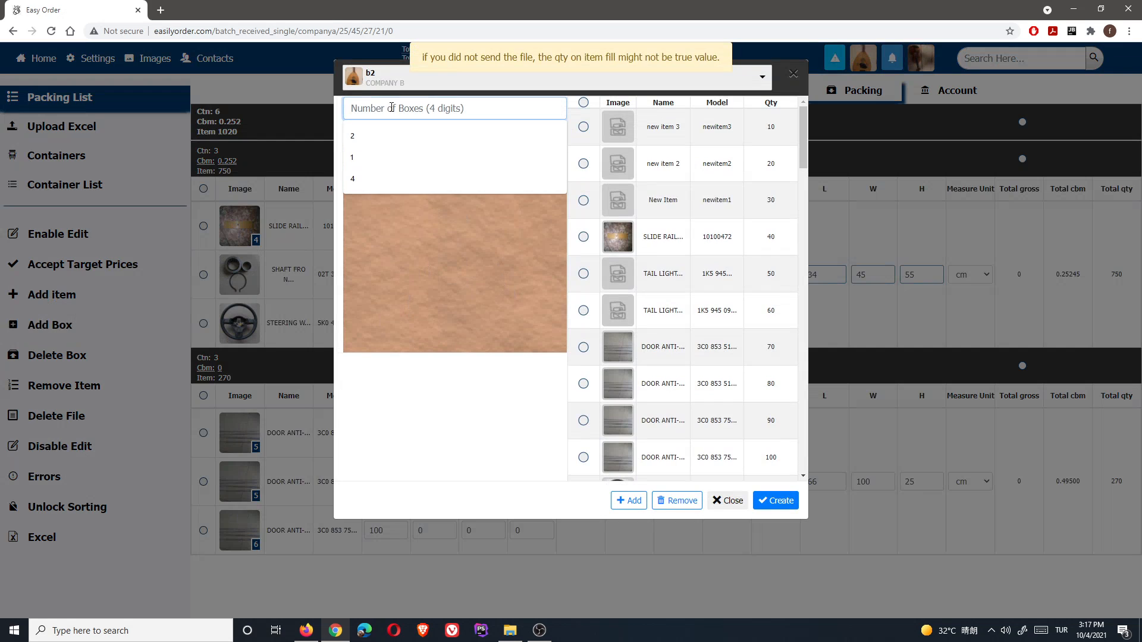
type("5")
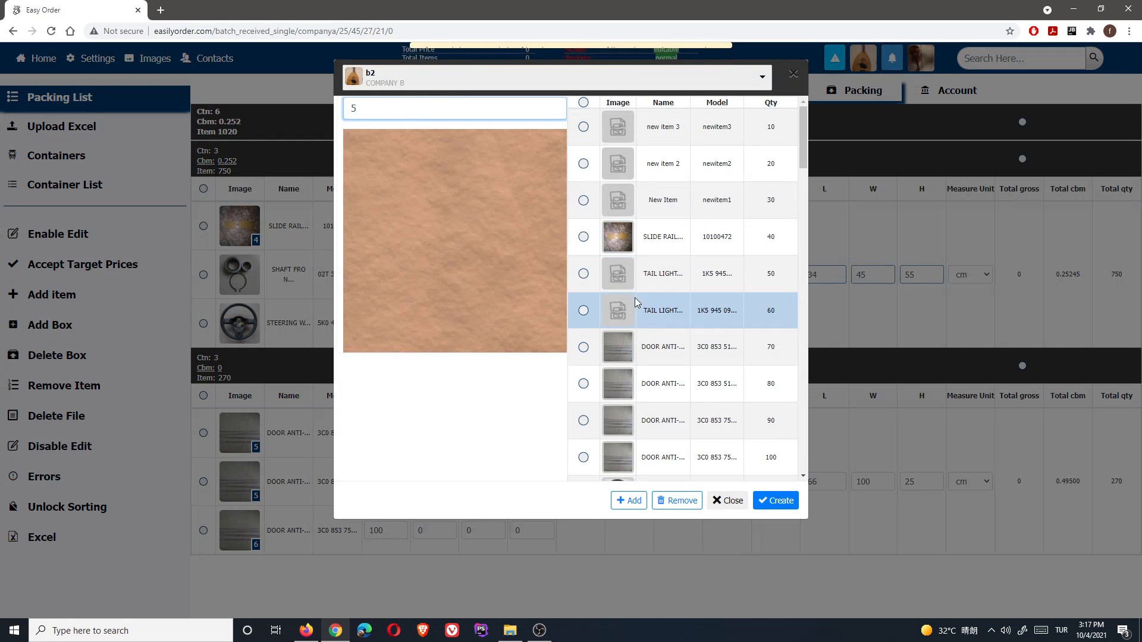
scroll(637, 302, "down", 6)
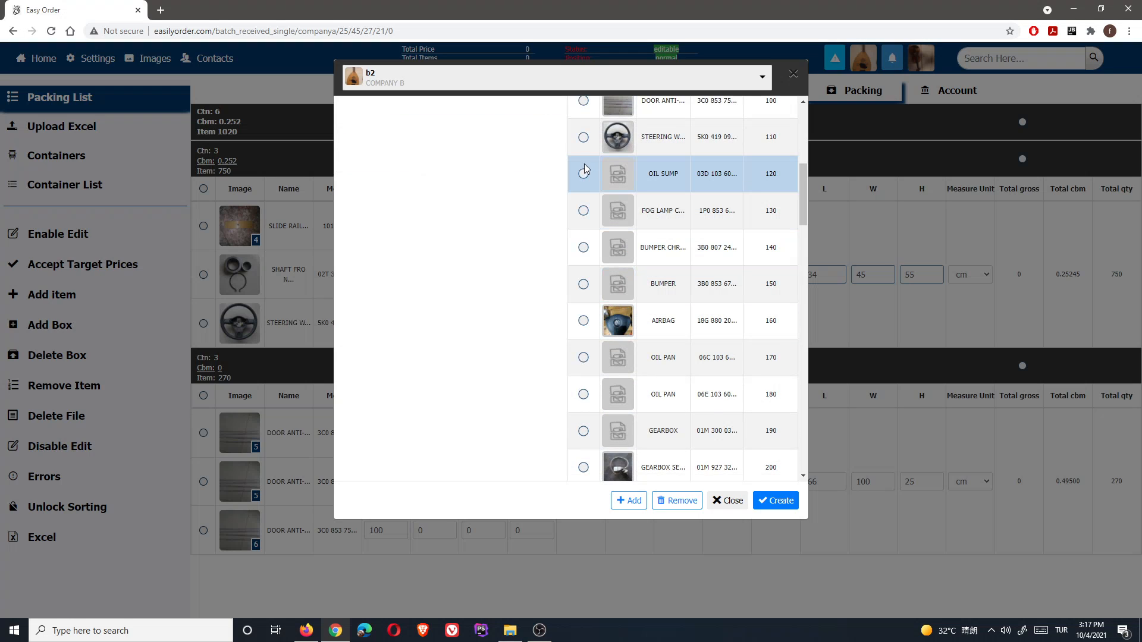
- Check the nine items from OIL SUMP to the gearbox (quantities 120–200), add them, and create the box
left_click(584, 173)
left_click(584, 211)
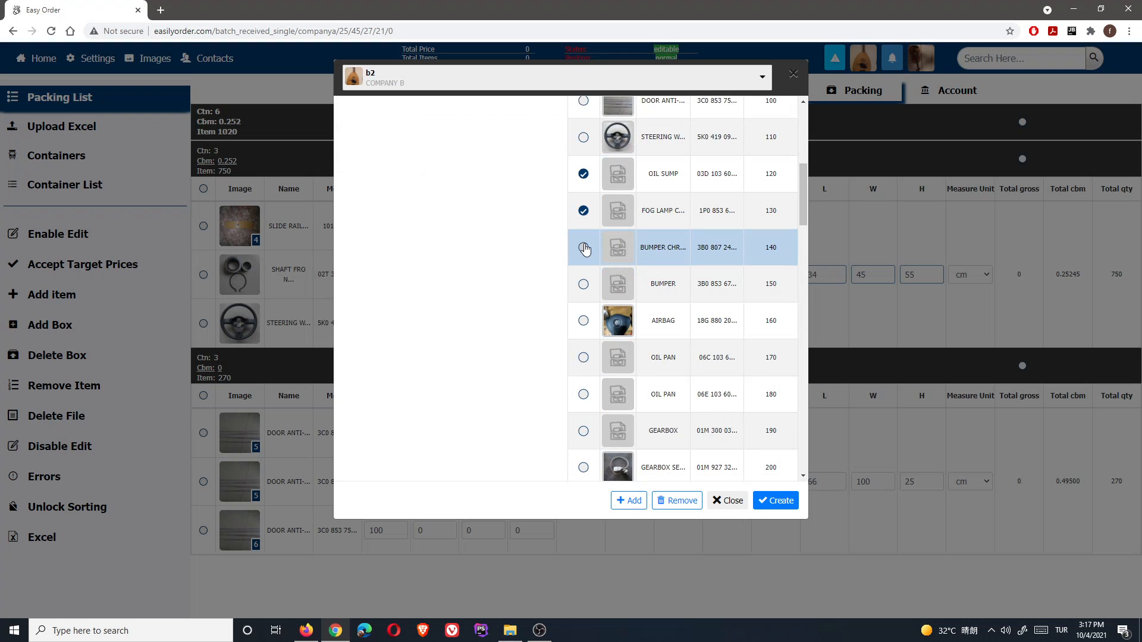
left_click(583, 247)
left_click(583, 284)
left_click(583, 323)
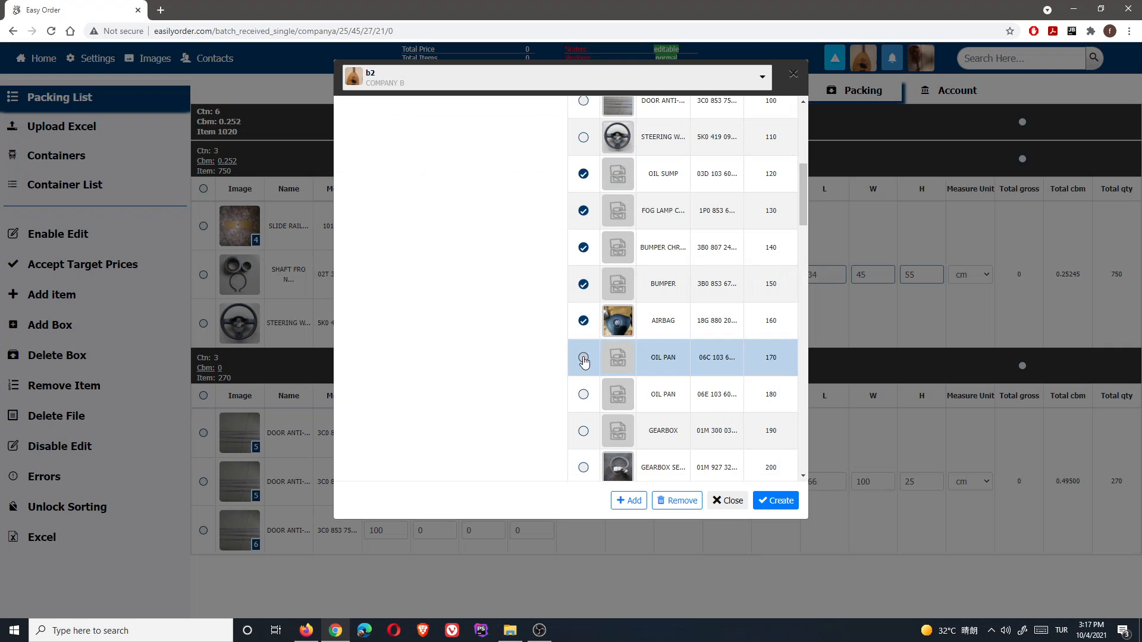
left_click(584, 358)
left_click(583, 468)
left_click(583, 431)
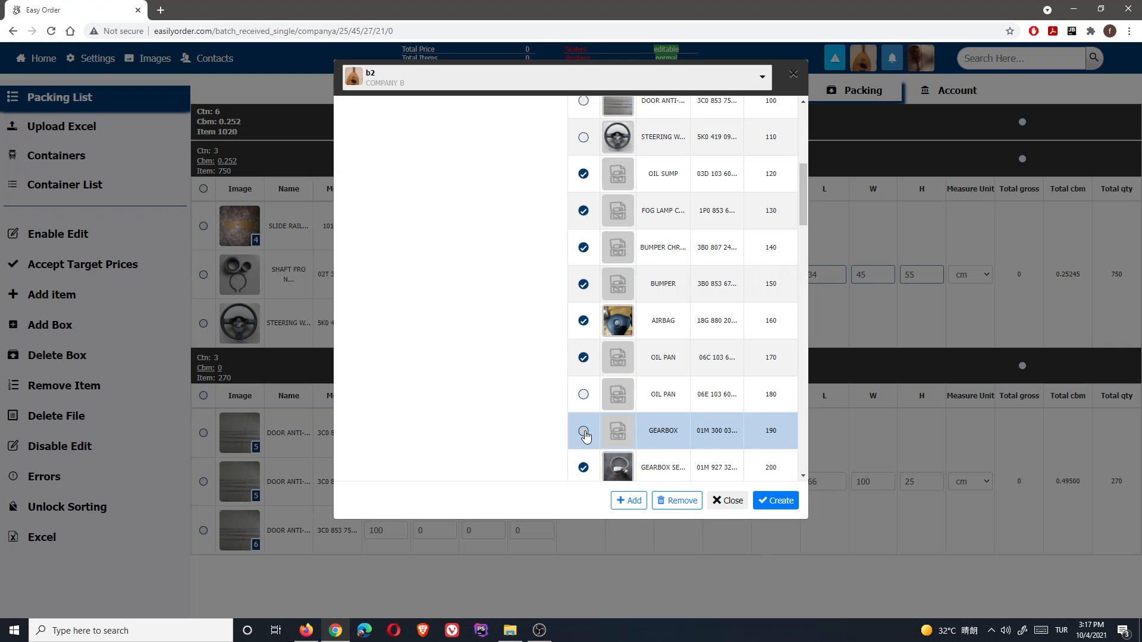
left_click(583, 394)
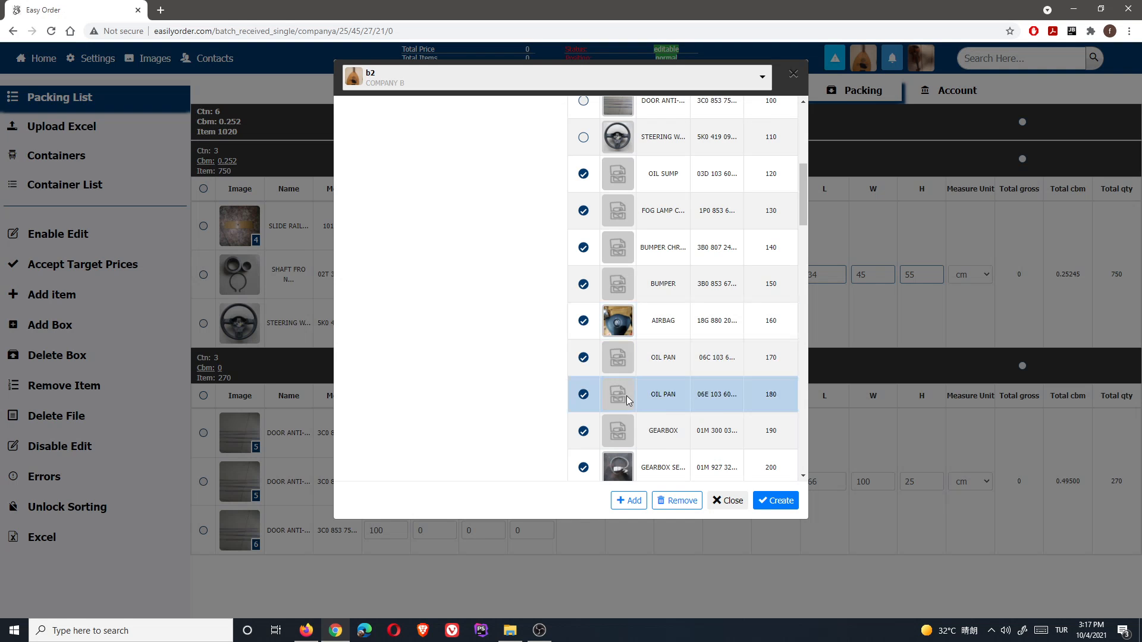
left_click(628, 500)
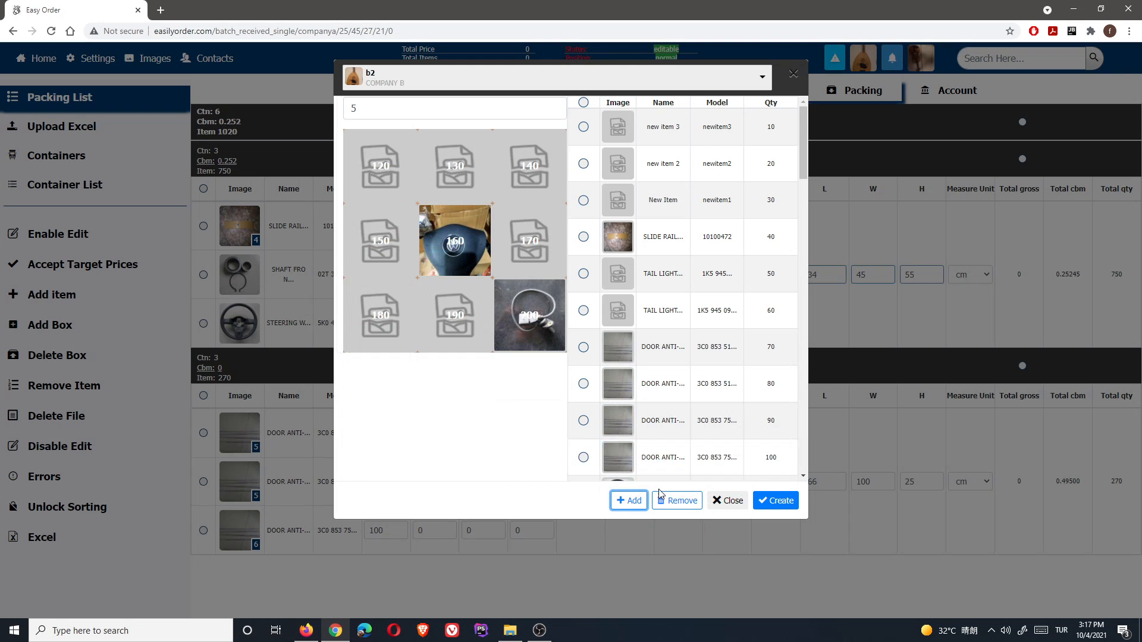
left_click(773, 502)
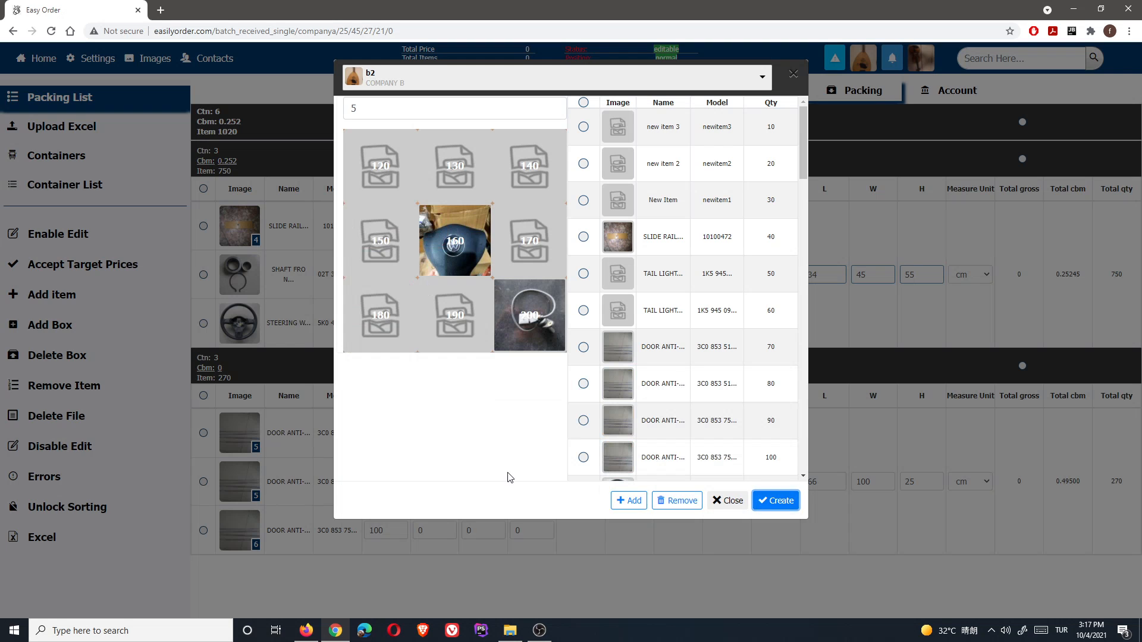
scroll(495, 440, "down", 6)
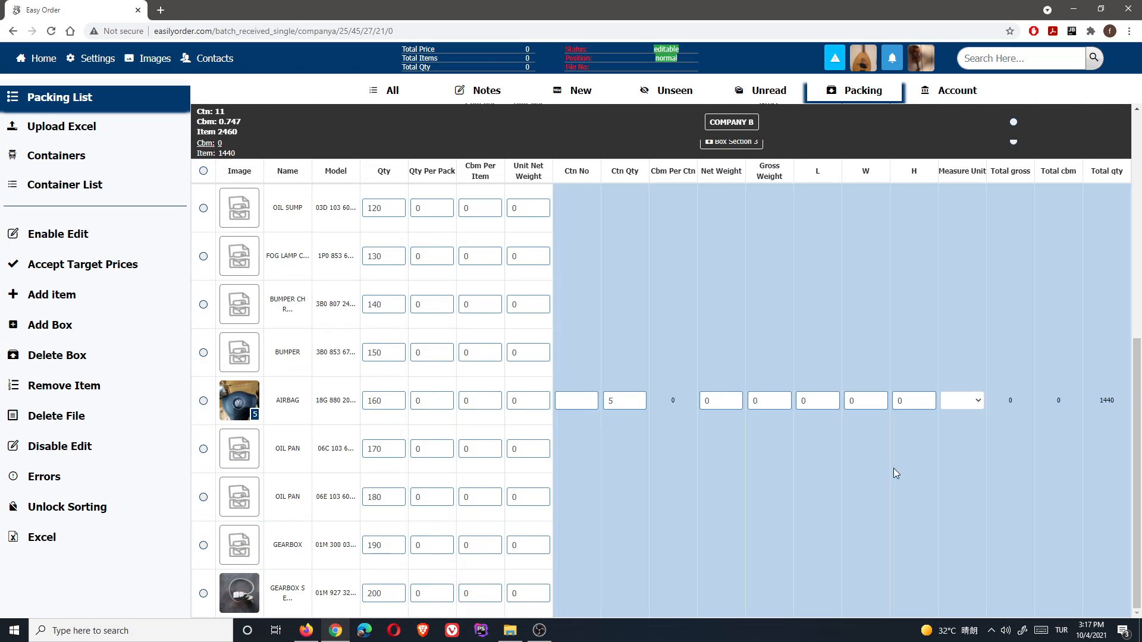
- Tick the radio button of the DOOR ANTI row with quantity 80 in Box Section 2
scroll(333, 404, "up", 2)
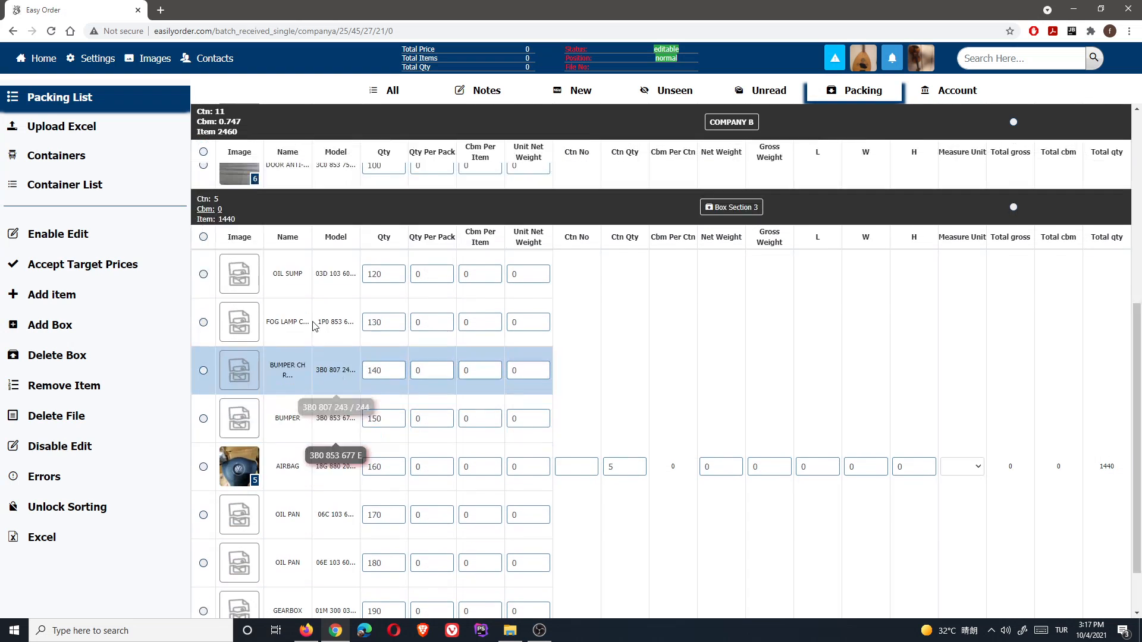
scroll(304, 298, "up", 2)
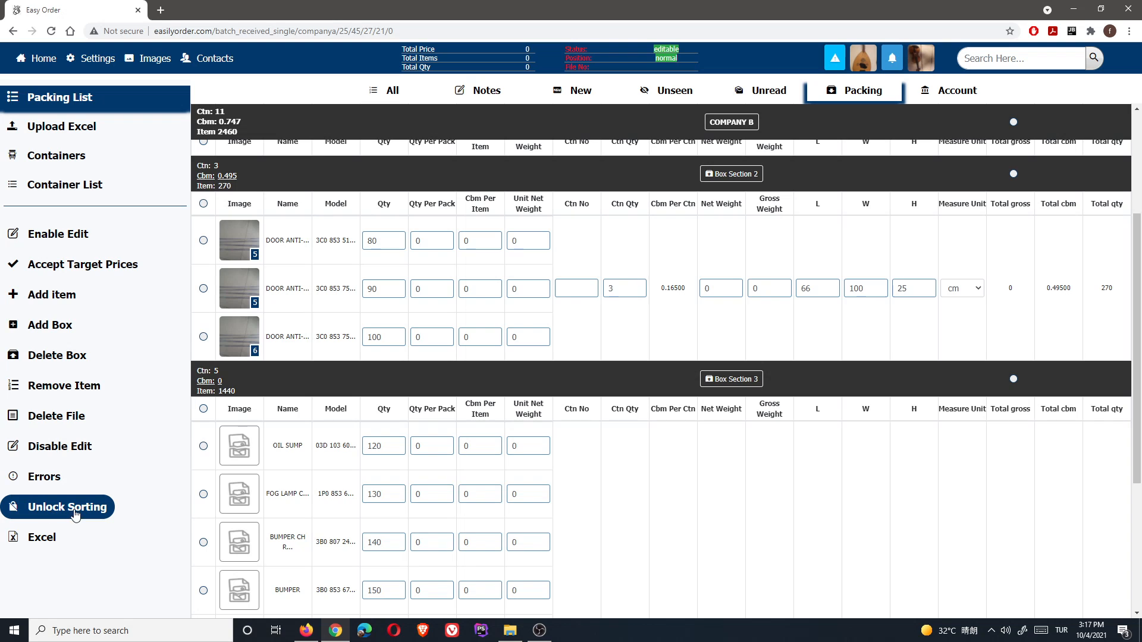
scroll(347, 420, "up", 2)
scroll(347, 420, "up", 1)
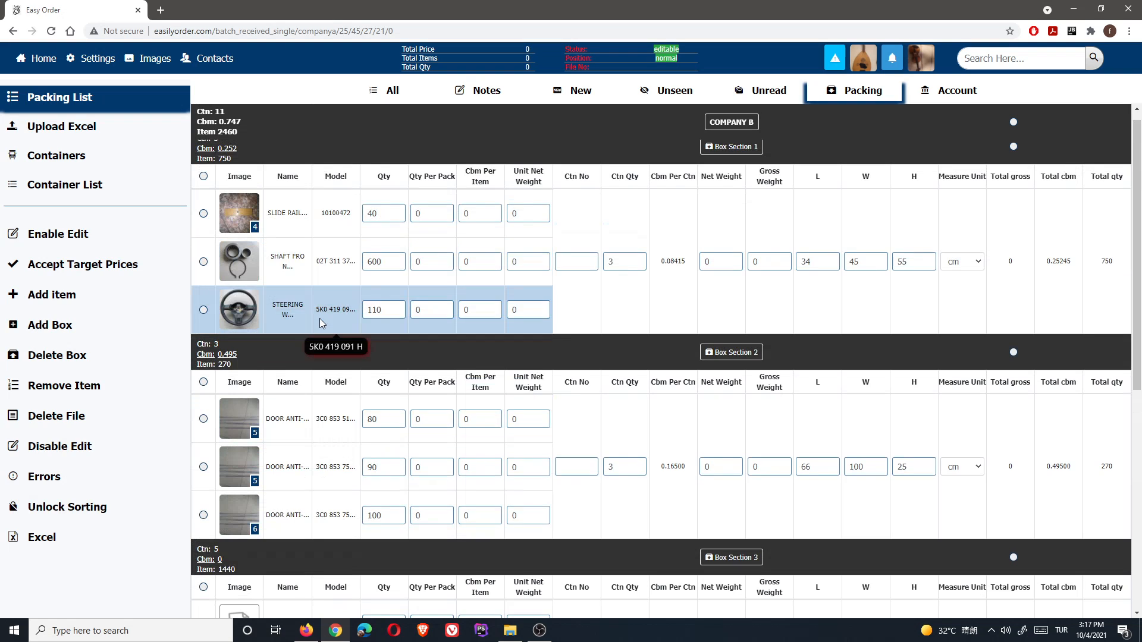
left_click(203, 420)
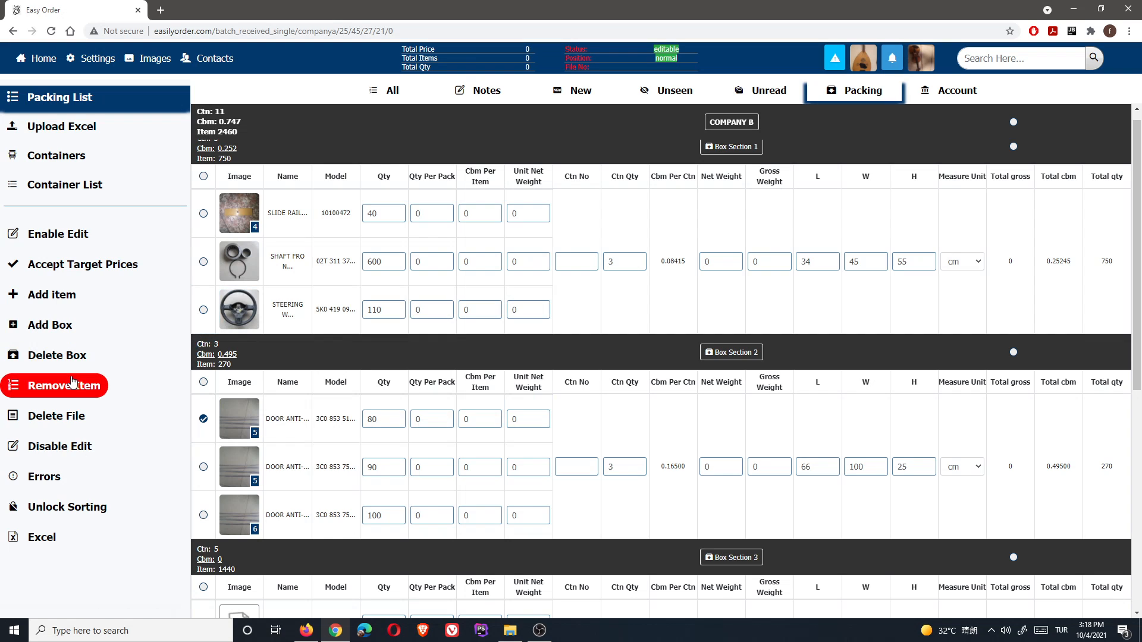
- Unlock sorting, move the 80 door item to Box Section 1 and the shaft bearing to Section 3
left_click(62, 506)
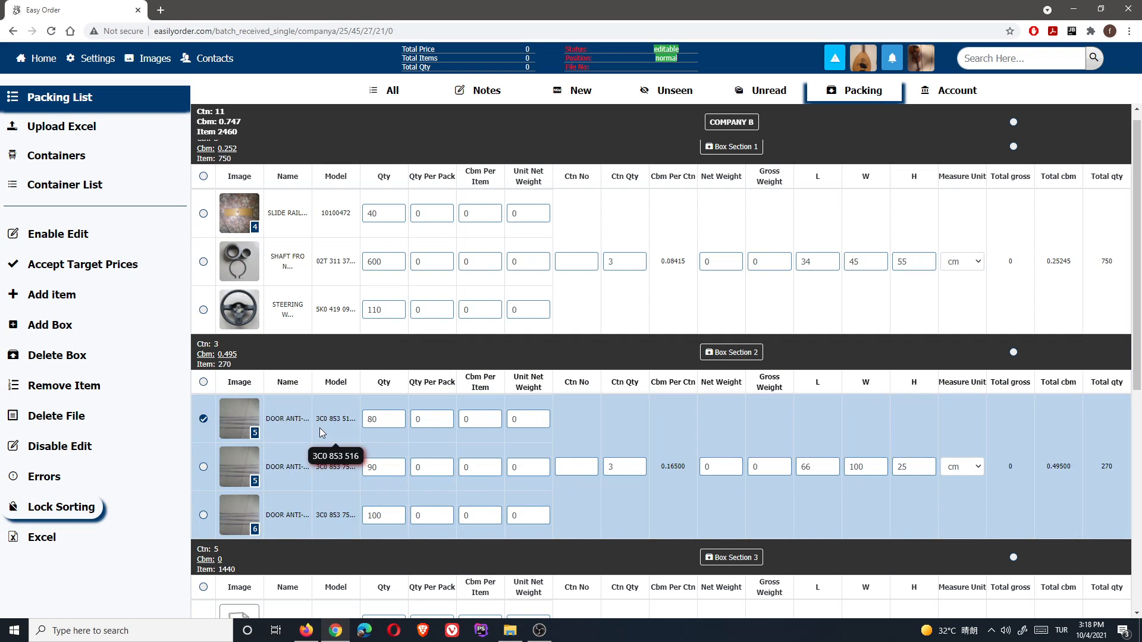
left_click_drag(319, 427, 337, 323)
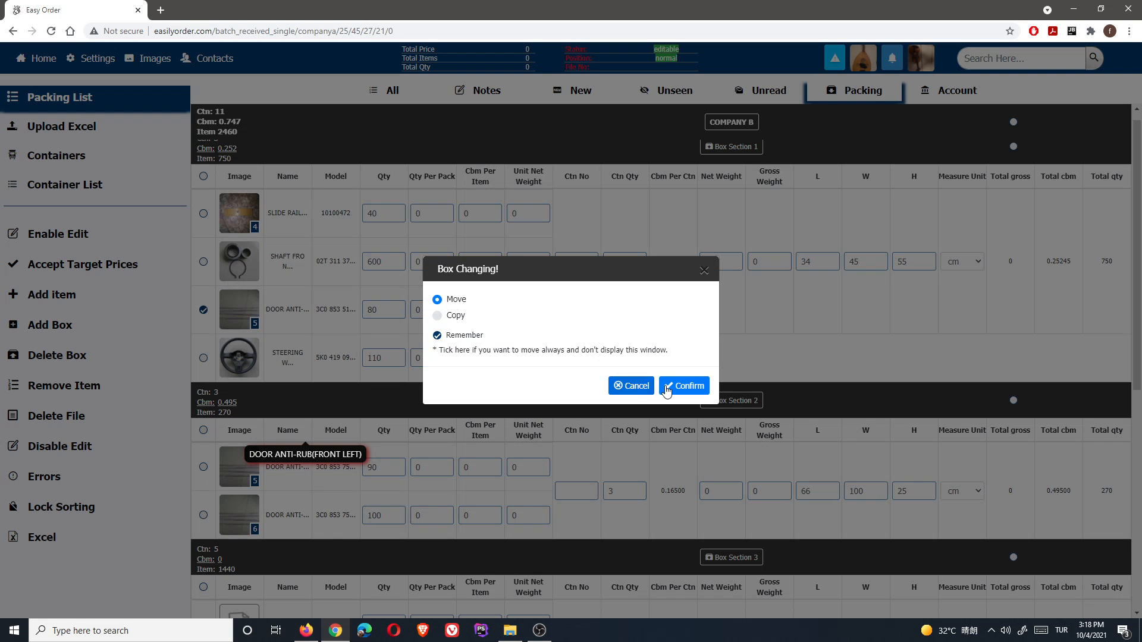
left_click(690, 388)
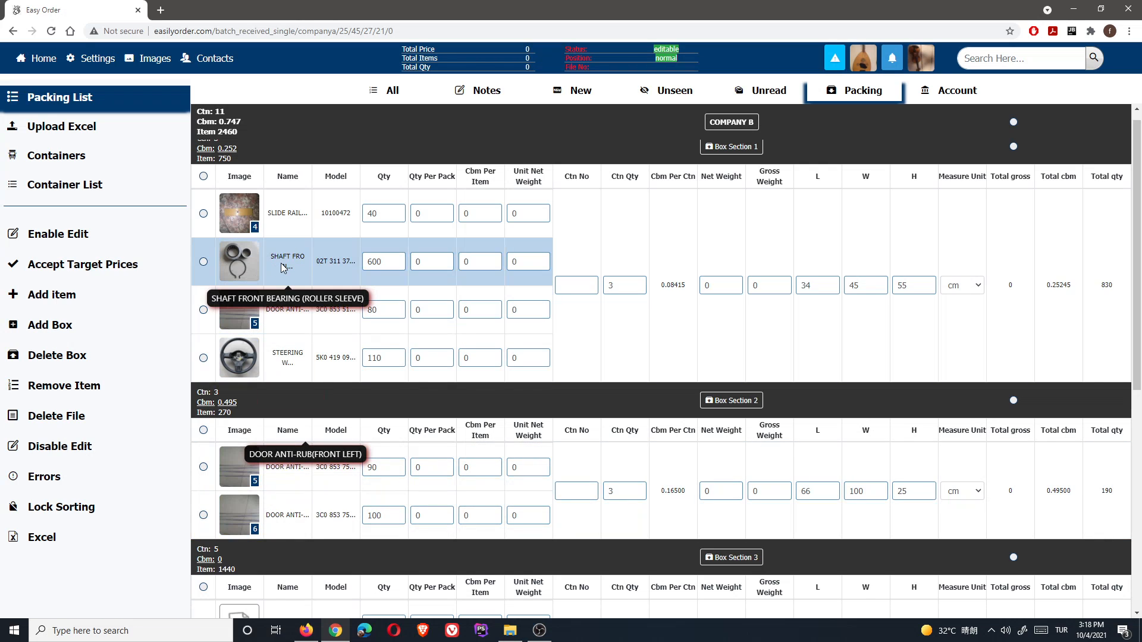
left_click_drag(282, 268, 321, 540)
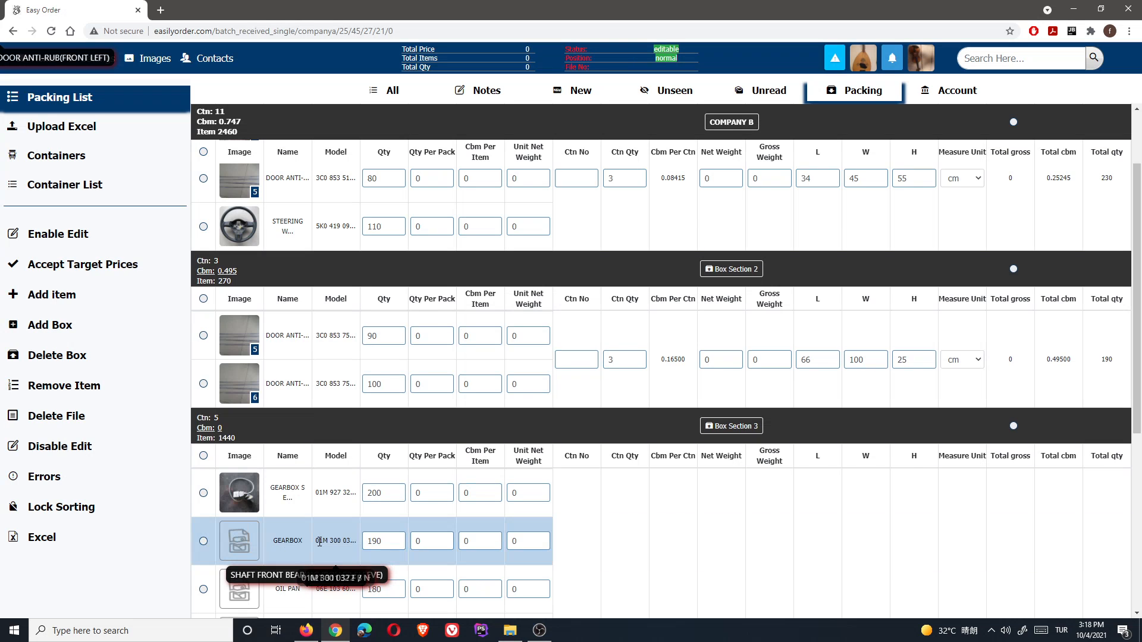
scroll(389, 519, "down", 3)
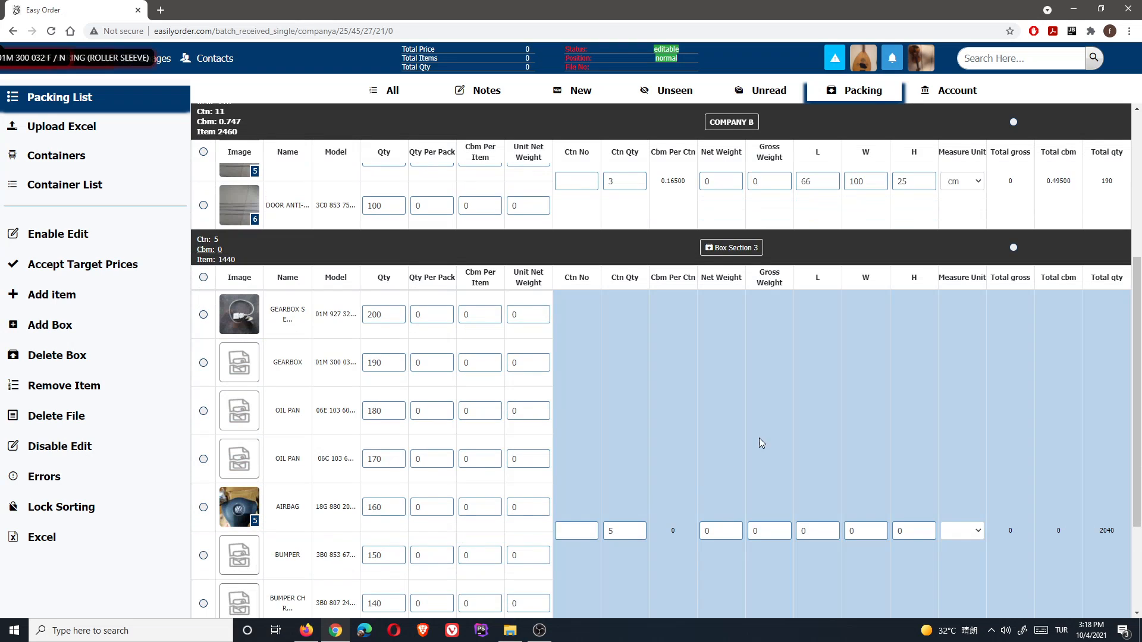
- Set Box Section 3's cartons to 120 × 30 × 30 cm, then bring up the add-item picker
scroll(829, 474, "down", 1)
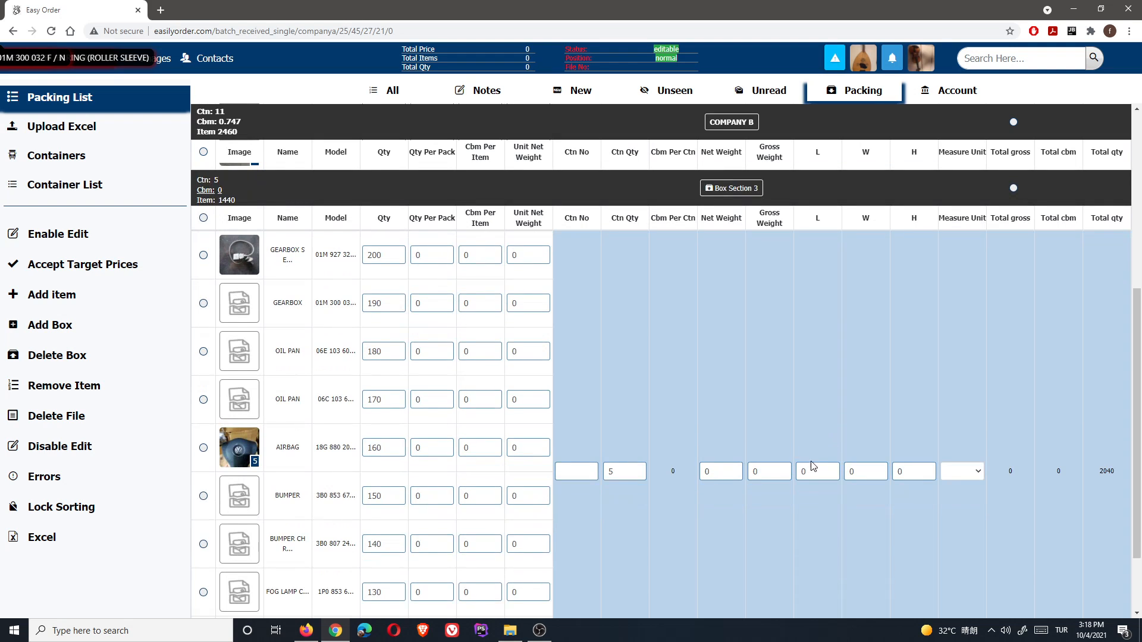
left_click(812, 466)
left_click(854, 472)
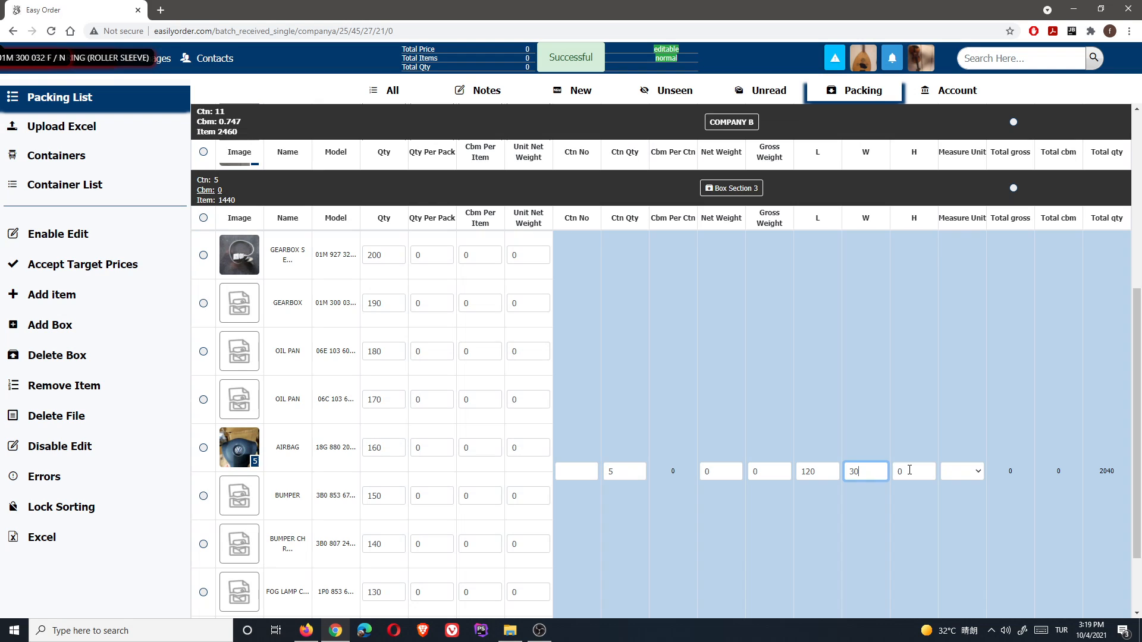
left_click(909, 470)
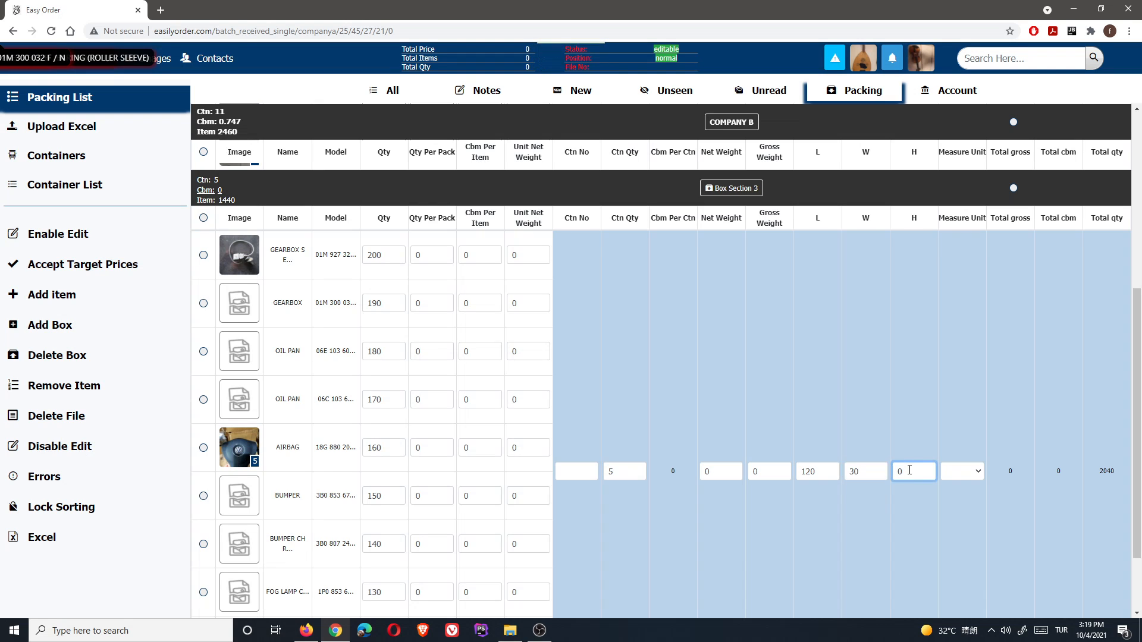
key("BackSpace")
type("3")
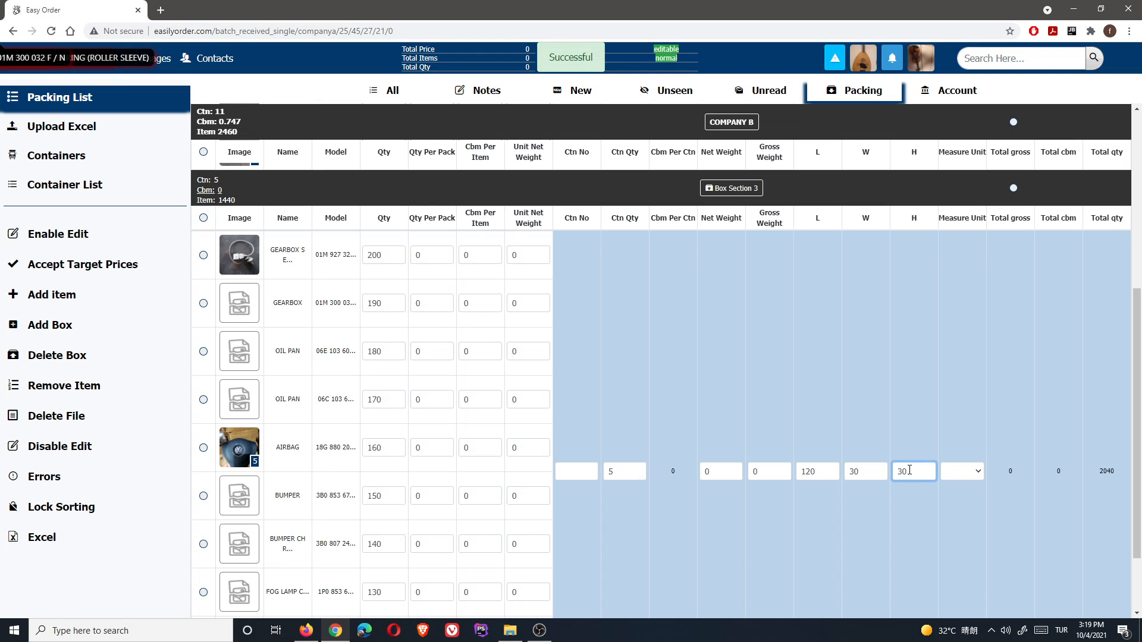
left_click(967, 470)
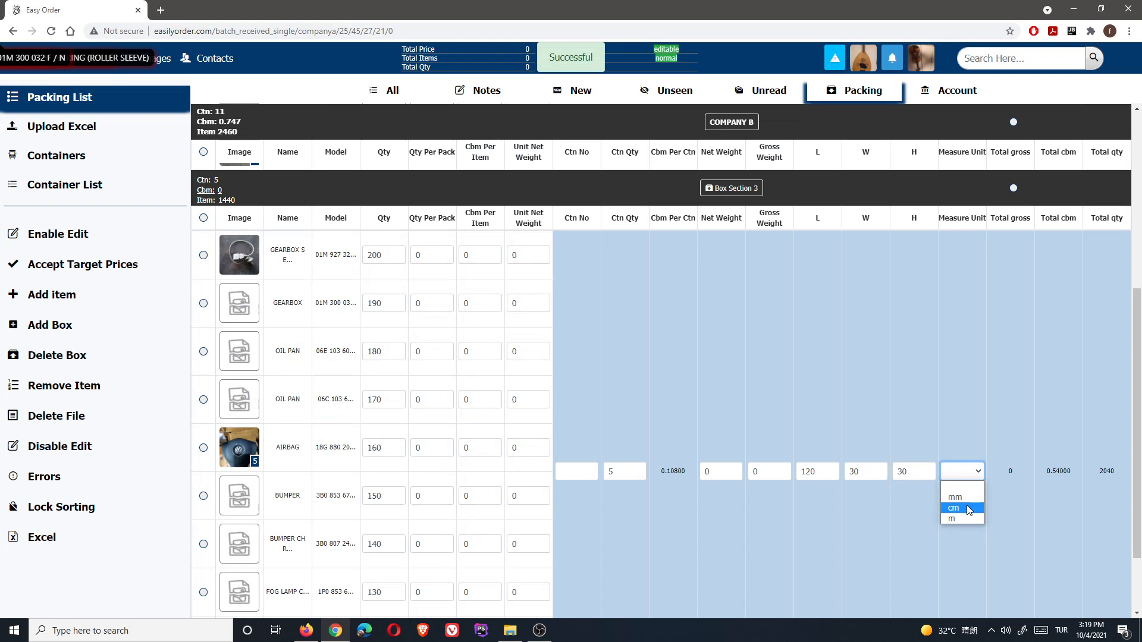
left_click(968, 509)
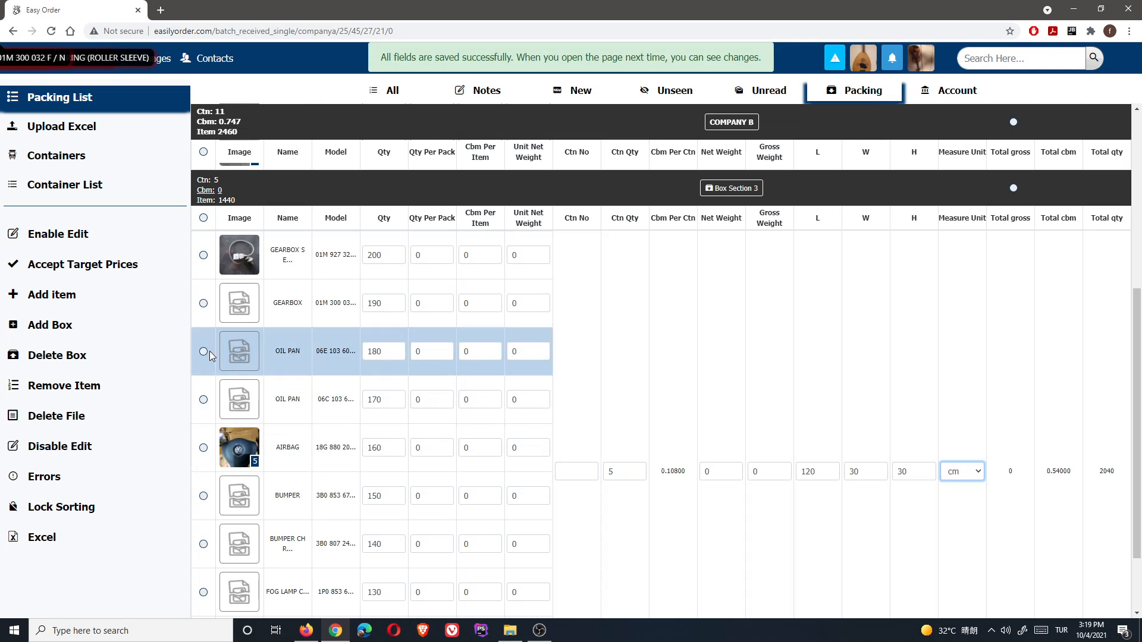
left_click(48, 300)
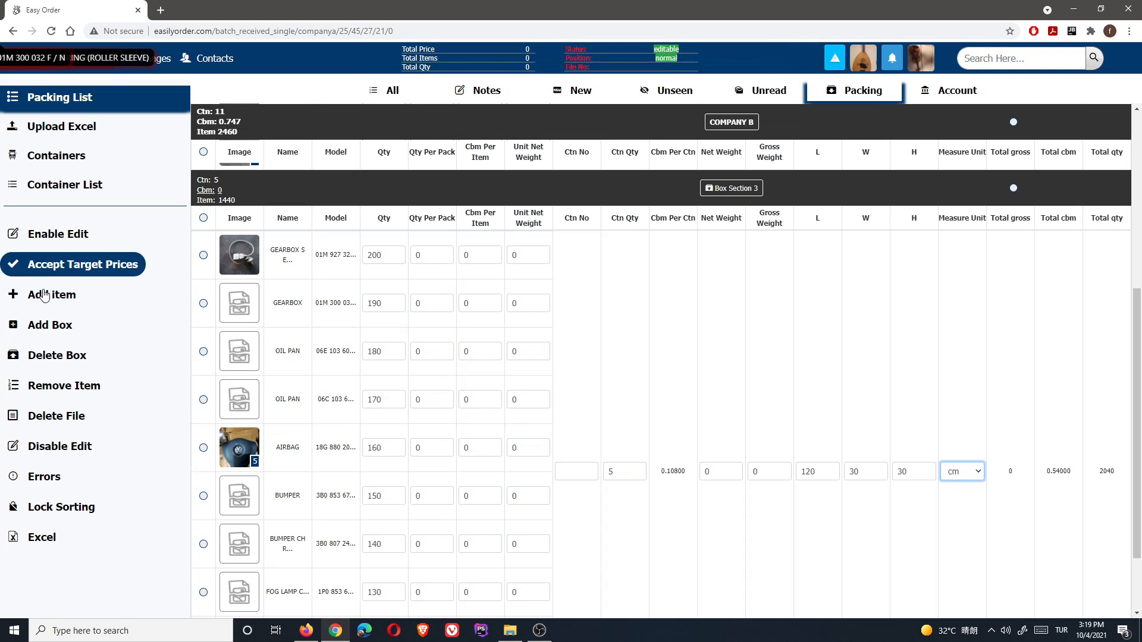
left_click(55, 298)
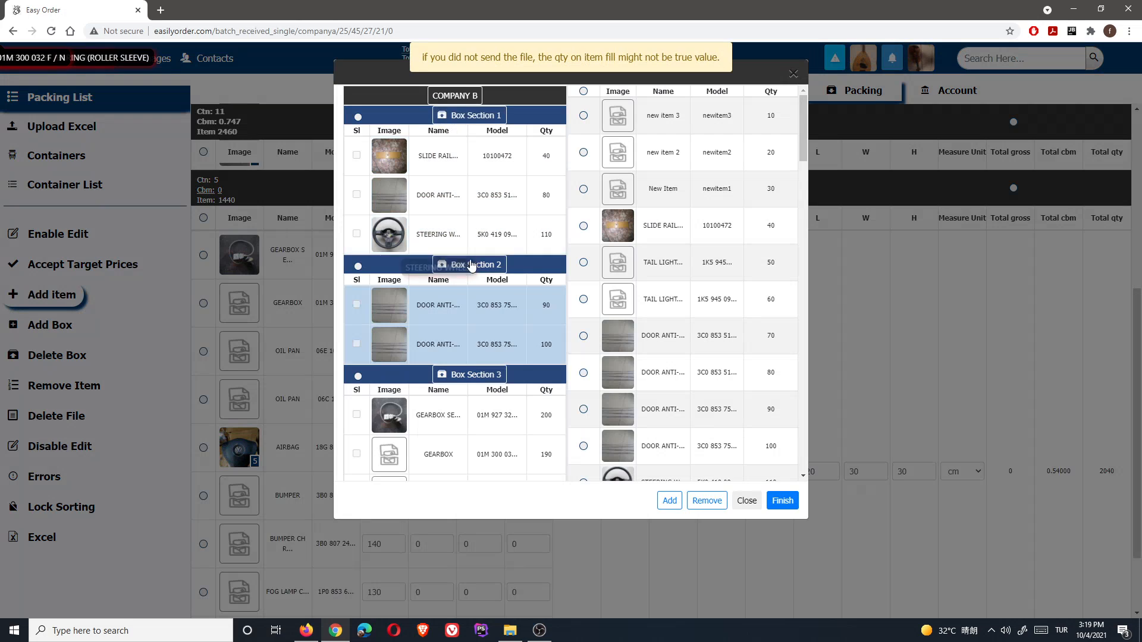
- Choose Box Section 2 and place the NEUTRAL SAFETY SWITCH item (qty 240) into it
scroll(476, 374, "down", 4)
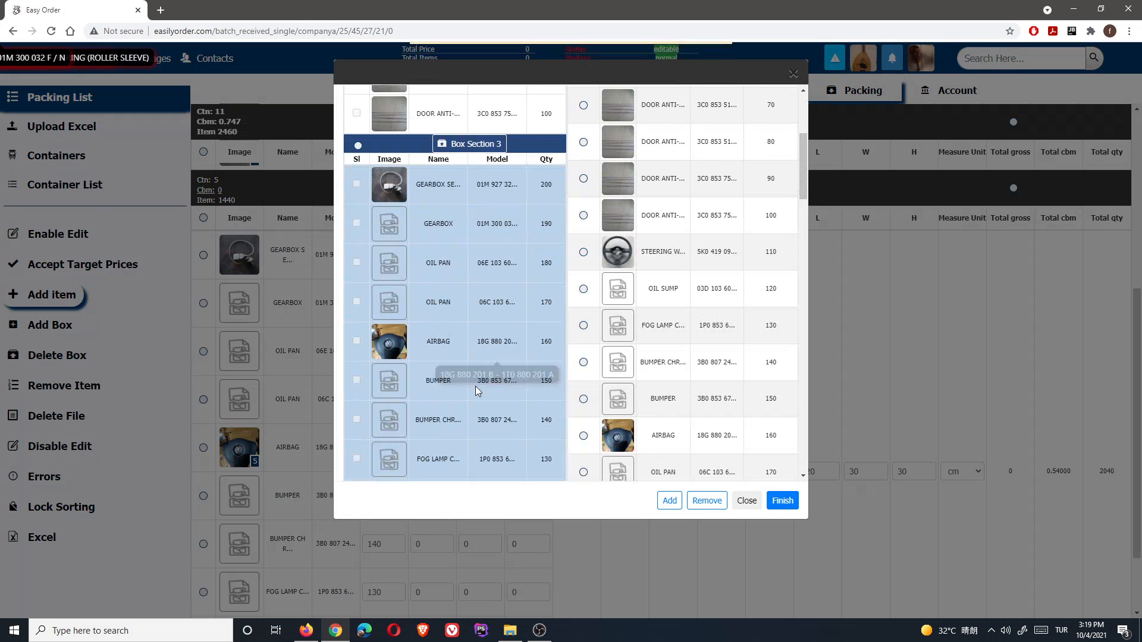
scroll(476, 394, "up", 2)
scroll(475, 389, "up", 2)
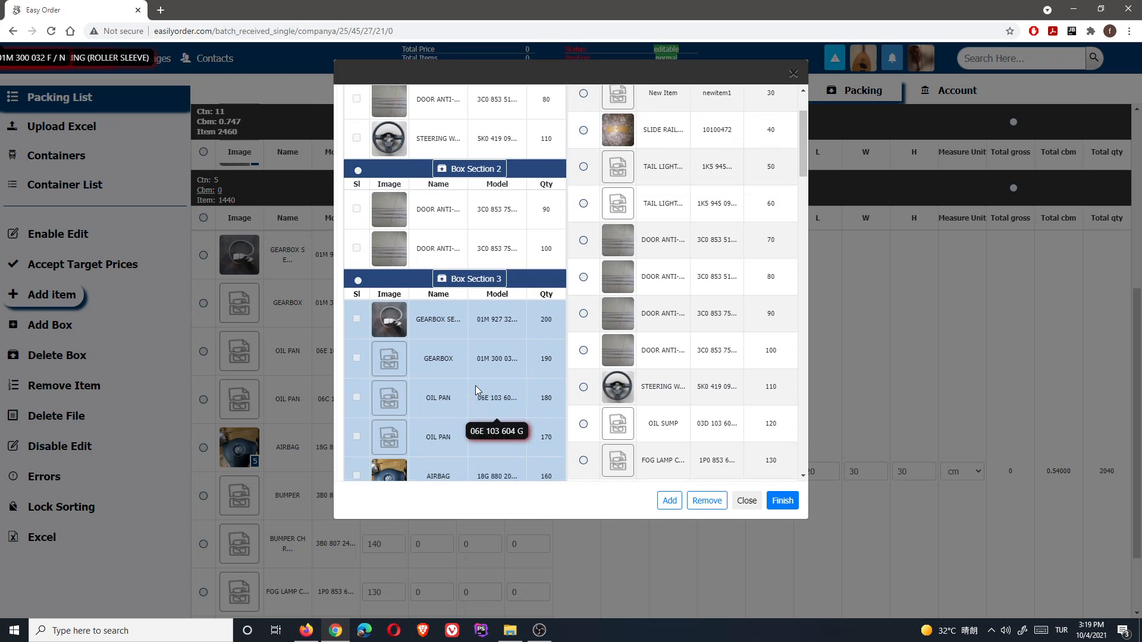
scroll(597, 304, "down", 9)
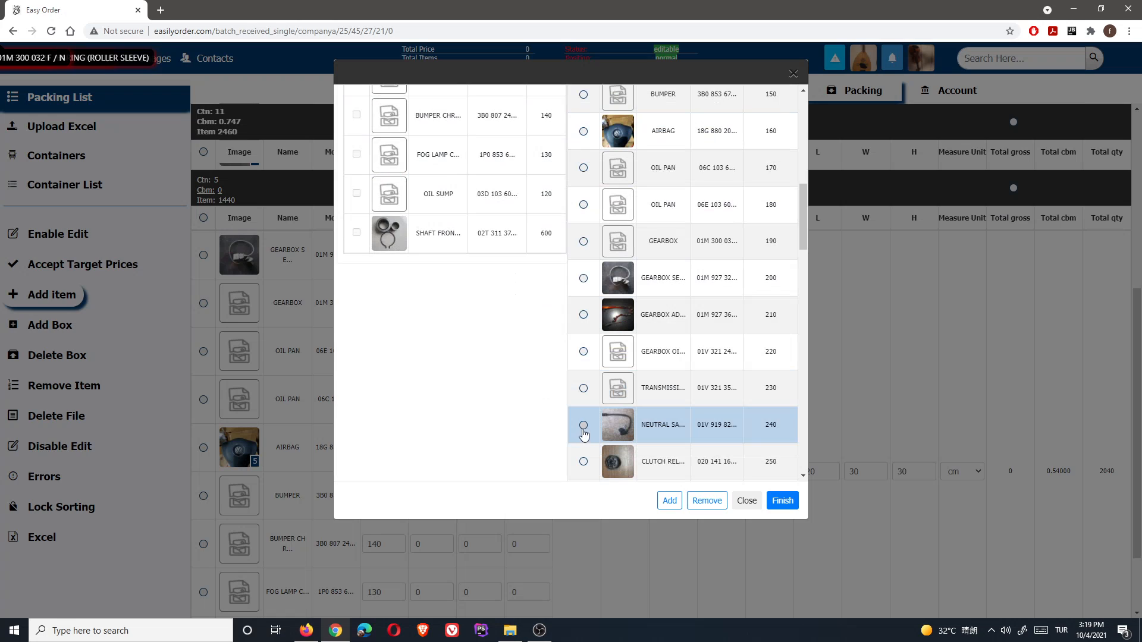
left_click(584, 426)
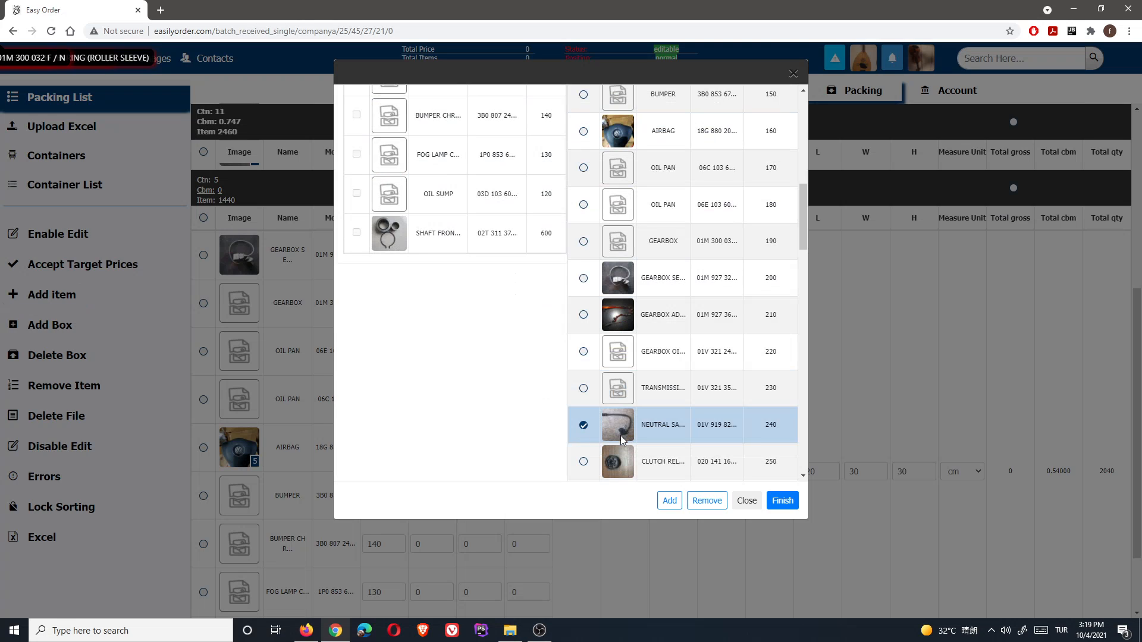
left_click(671, 502)
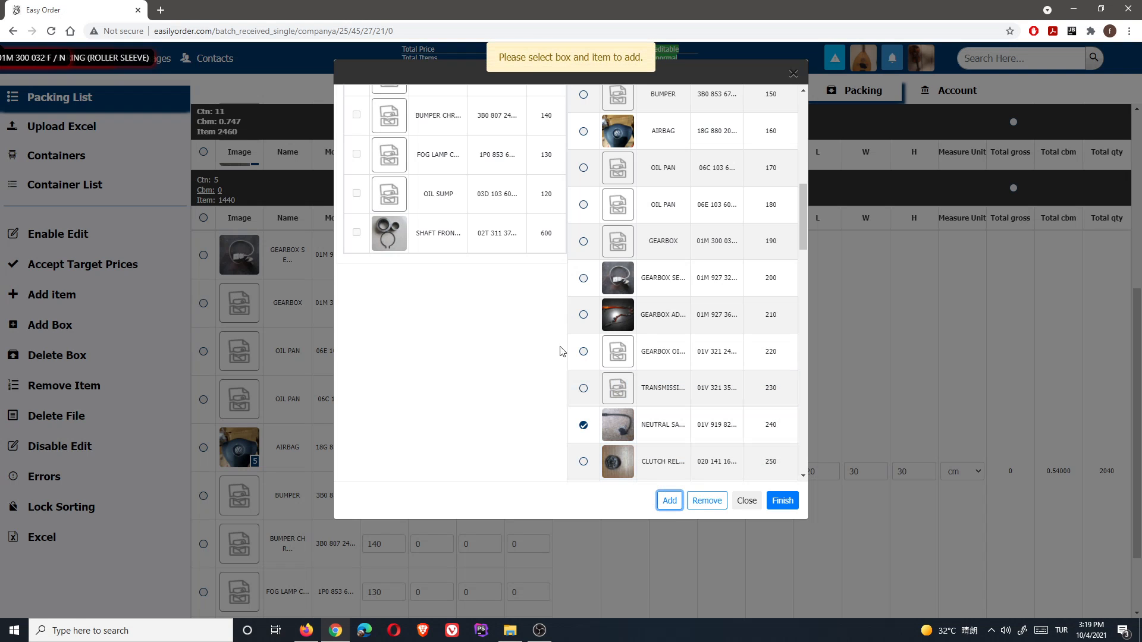
scroll(447, 294, "up", 10)
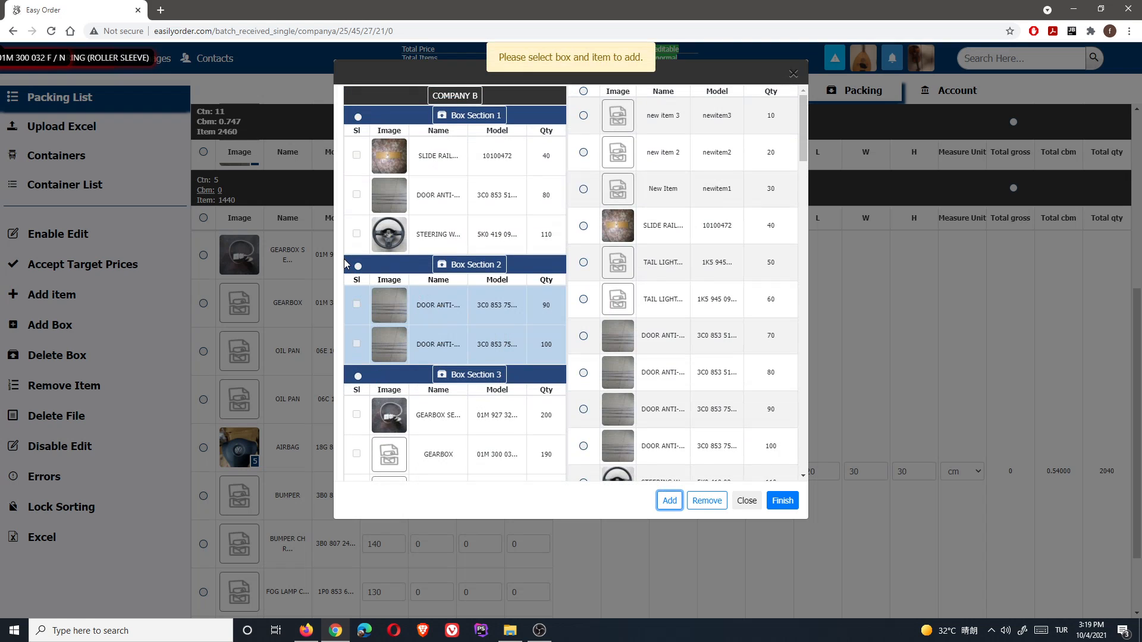
left_click(357, 266)
scroll(487, 347, "down", 2)
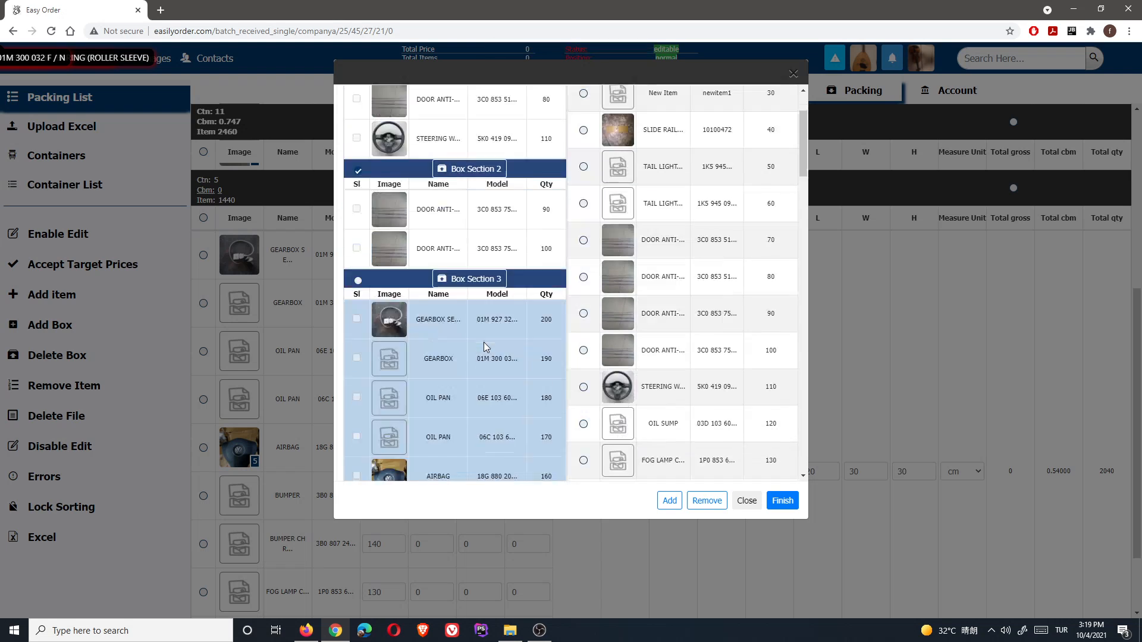
scroll(486, 347, "down", 5)
scroll(684, 369, "down", 8)
left_click(584, 366)
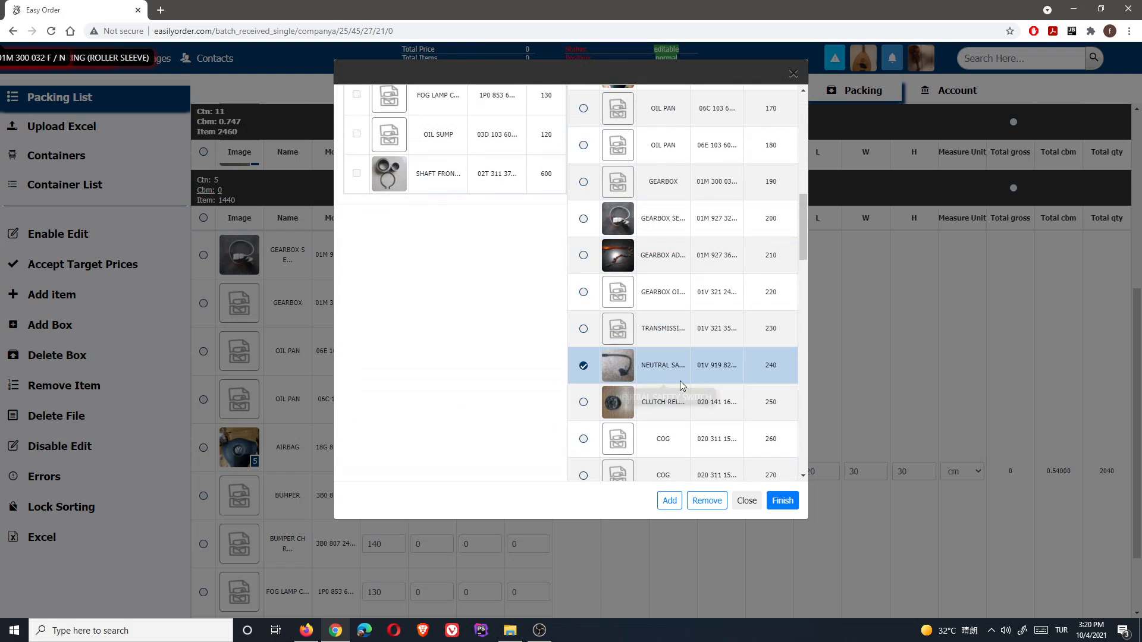
left_click(668, 502)
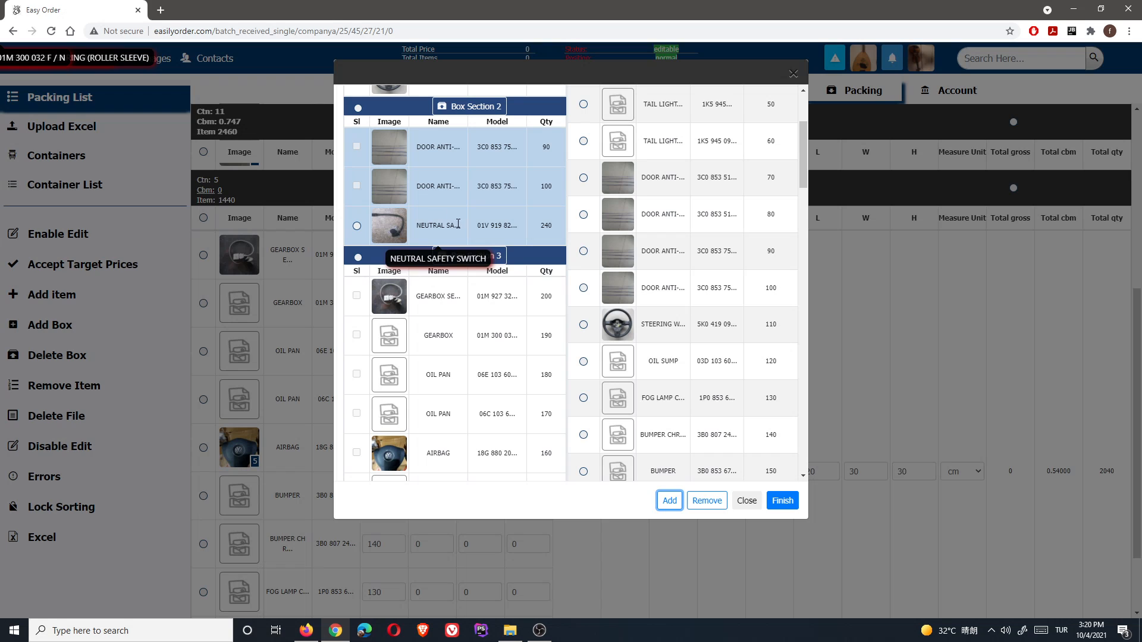
- Remove the switch, re-add it to Box Section 2, and finish the item picker
left_click(357, 227)
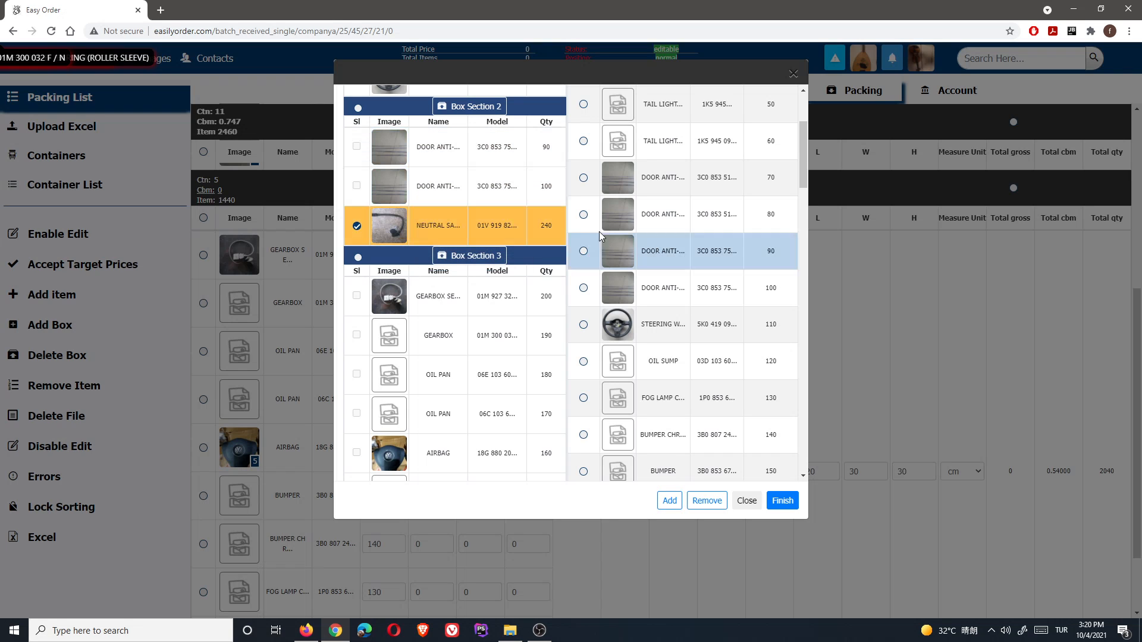
left_click(706, 504)
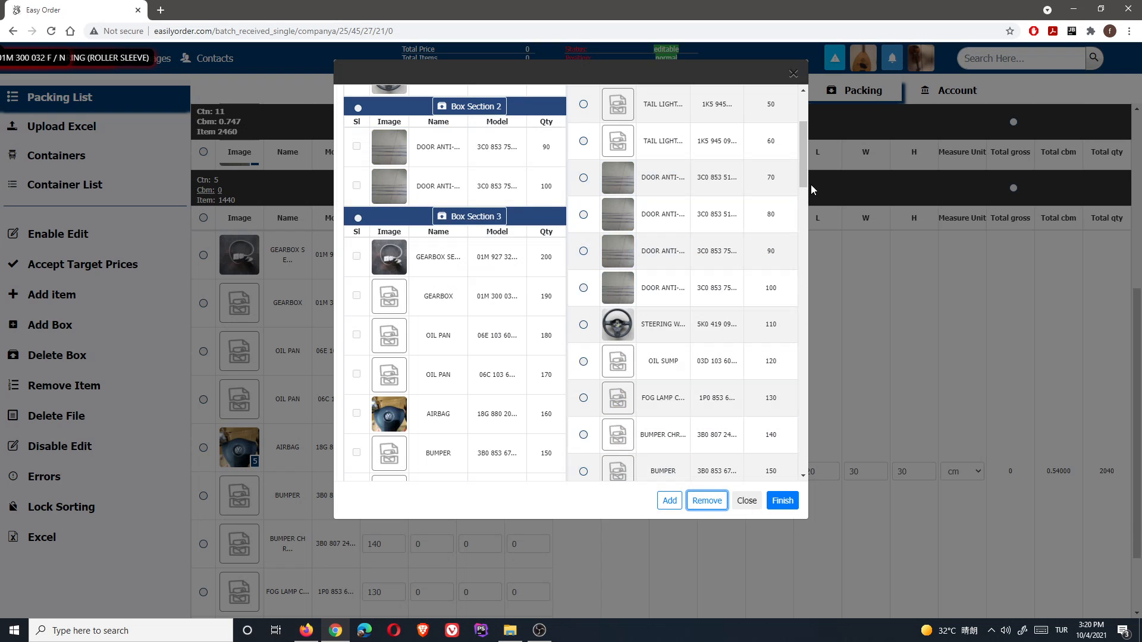
left_click_drag(806, 184, 790, 484)
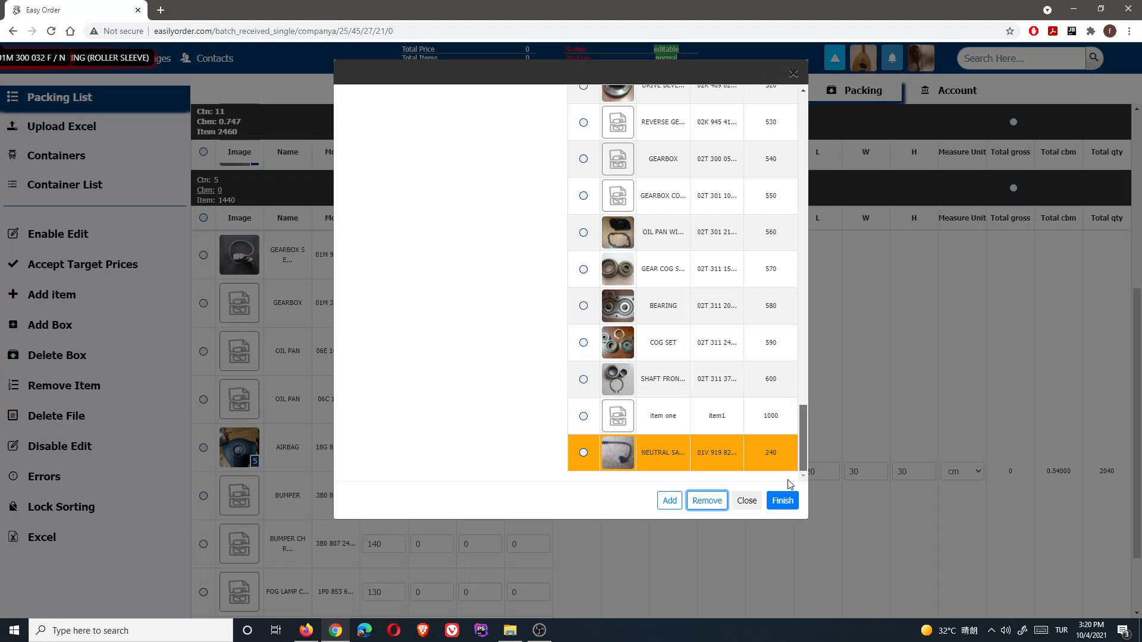
left_click(583, 455)
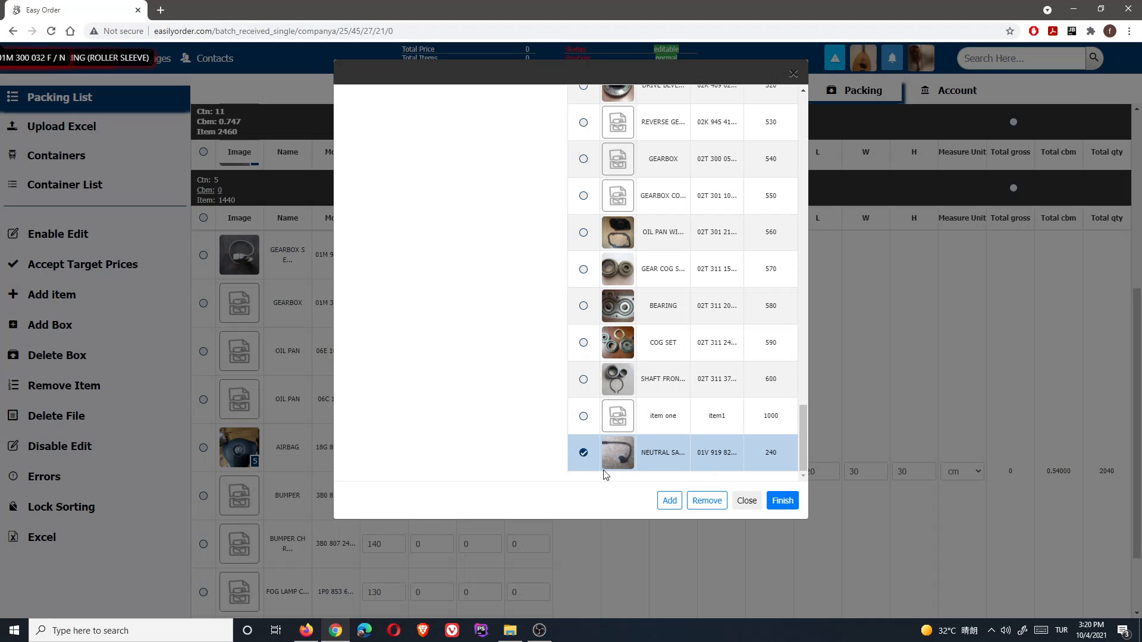
left_click(670, 500)
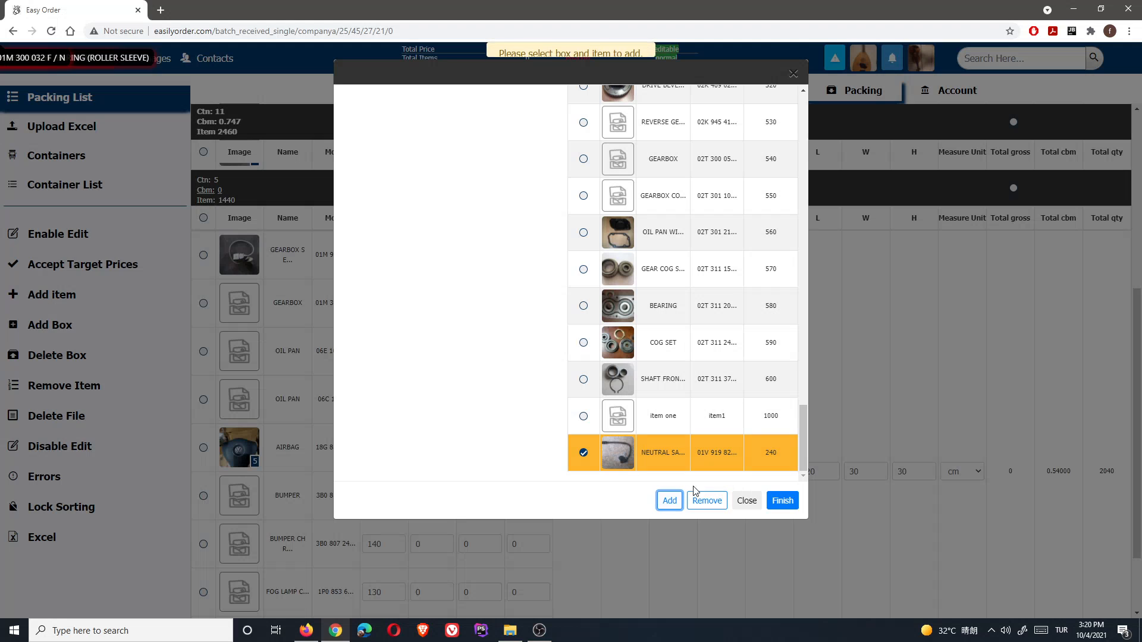
scroll(559, 339, "up", 3)
scroll(559, 338, "up", 5)
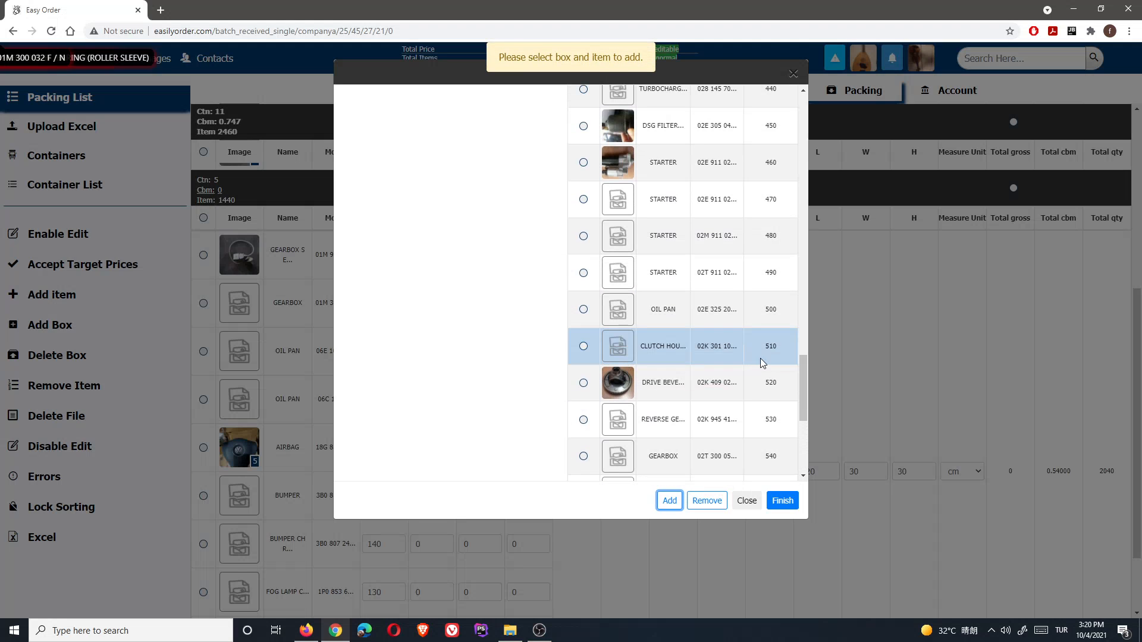
left_click_drag(803, 363, 783, 116)
left_click(358, 212)
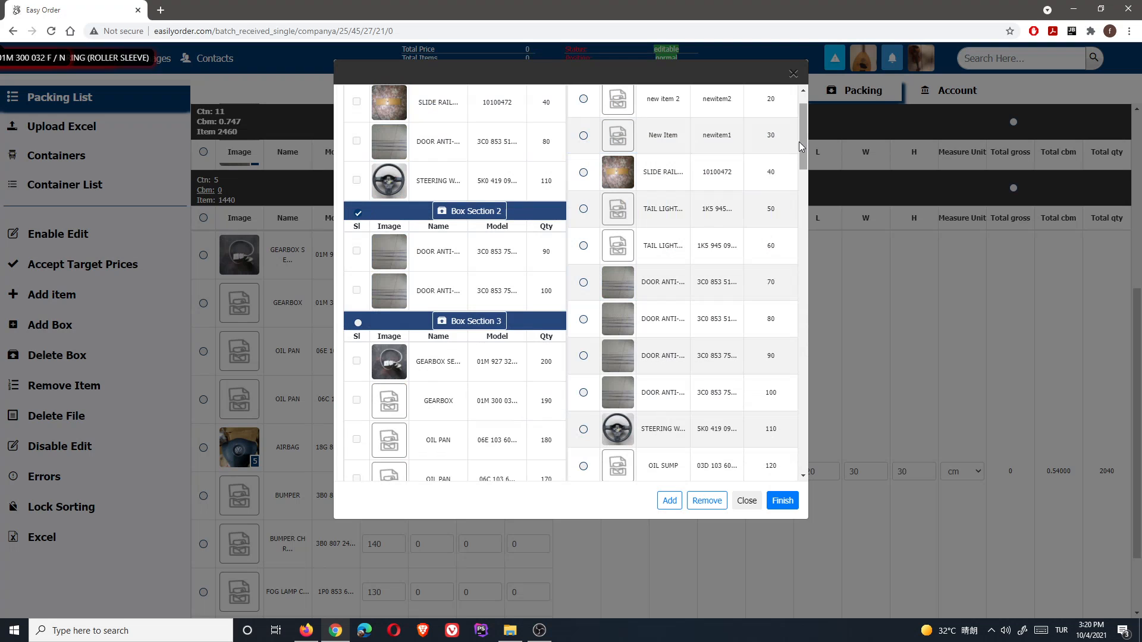
left_click_drag(802, 142, 783, 467)
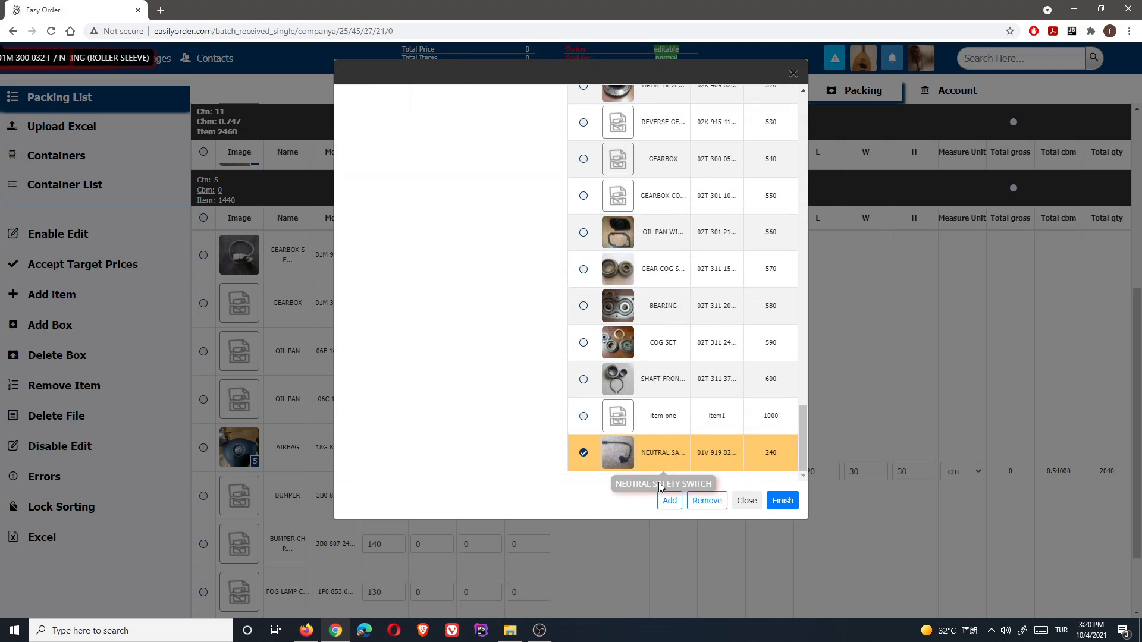
left_click(669, 500)
left_click_drag(799, 415, 802, 128)
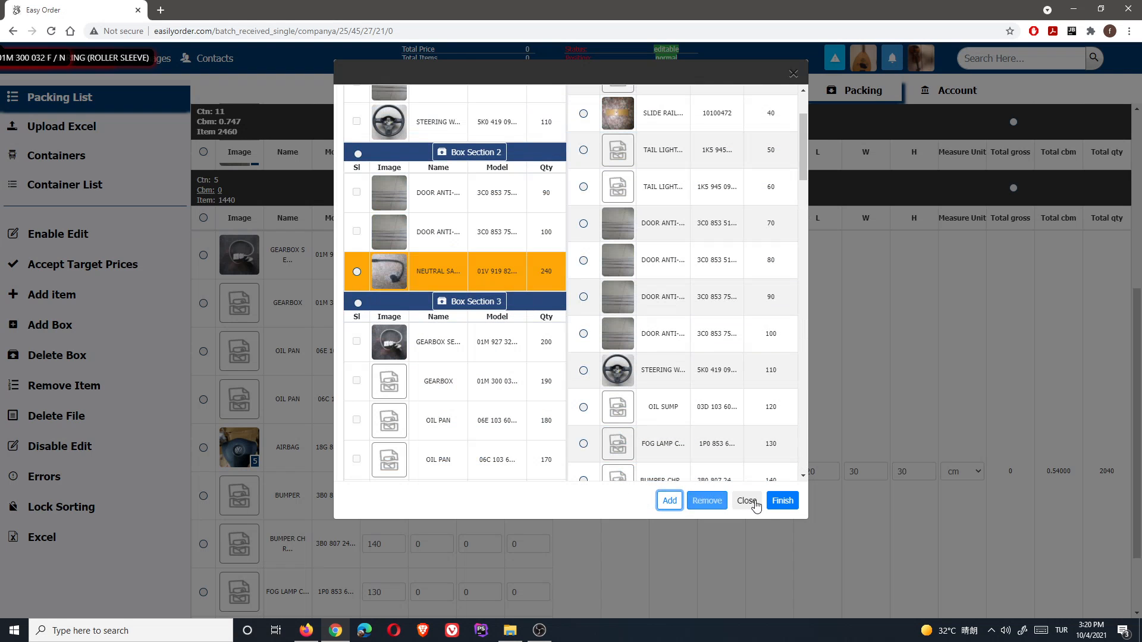
left_click(780, 501)
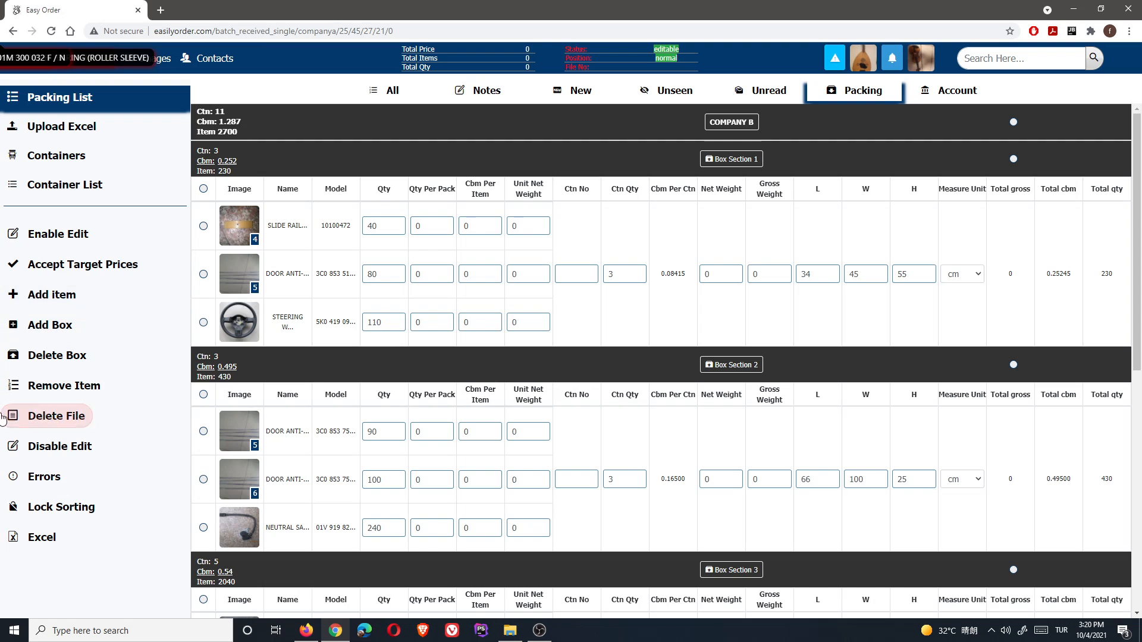
- Try the delete option, then toggle the COMPANY B selection on and off
left_click(50, 420)
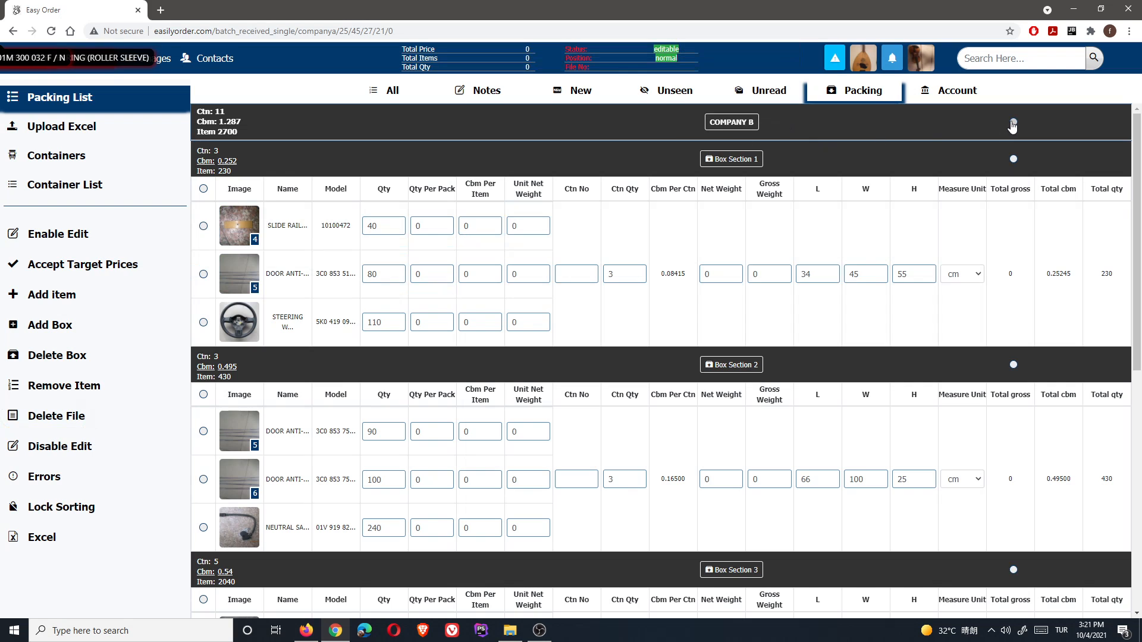
left_click(1013, 123)
left_click(1013, 123)
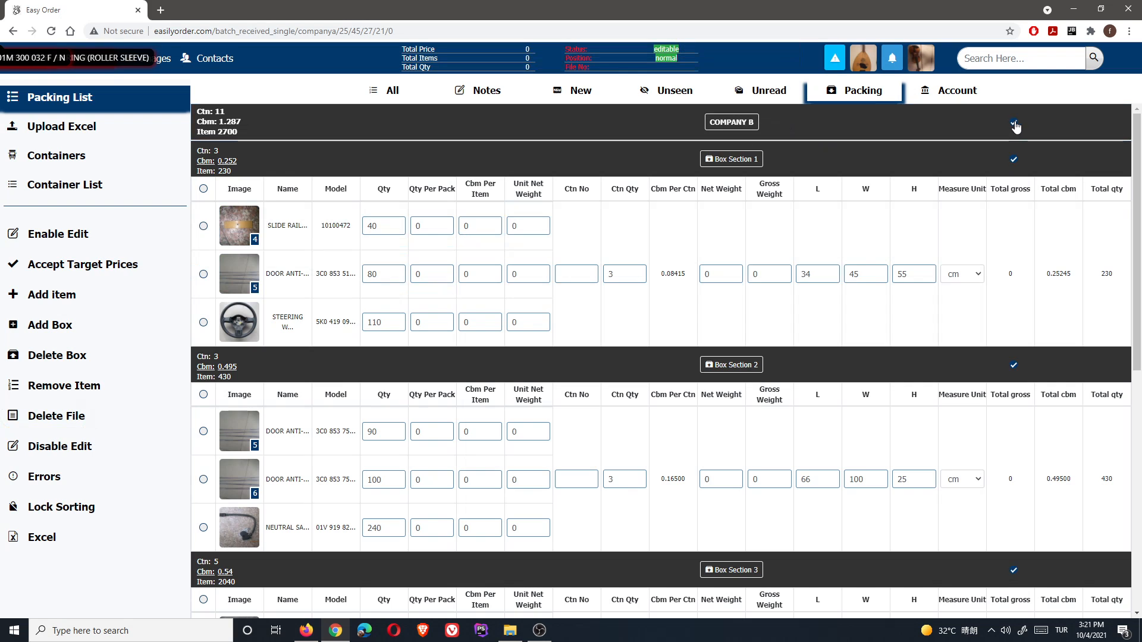
left_click(1014, 123)
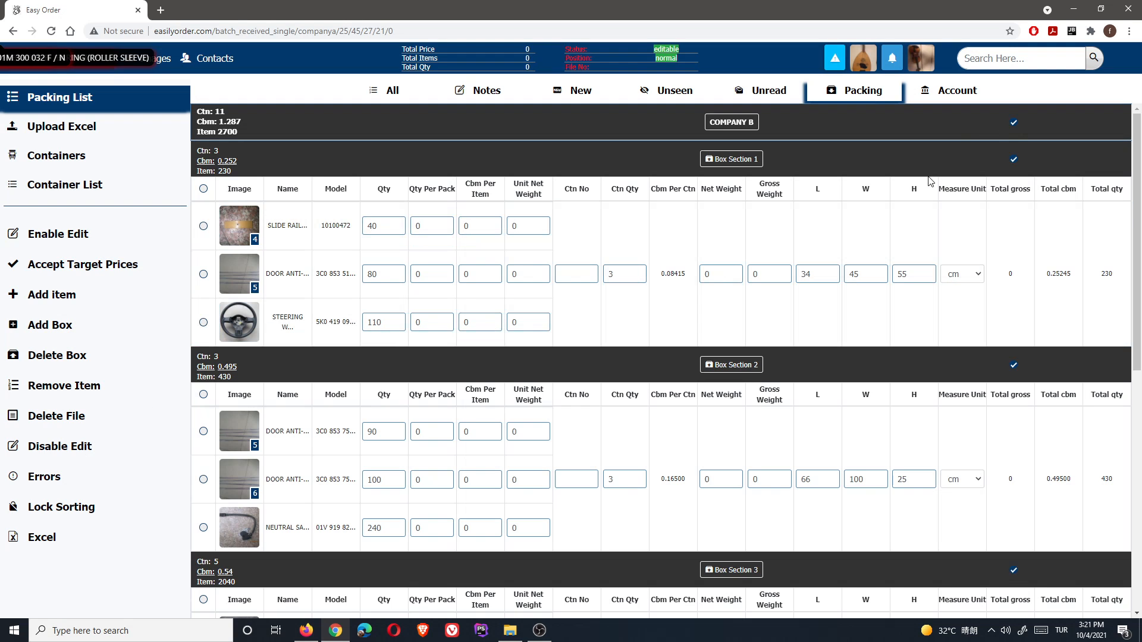
left_click(1013, 126)
- Select Box Section 1 and tick its STEERING WHEEL row
left_click(1013, 159)
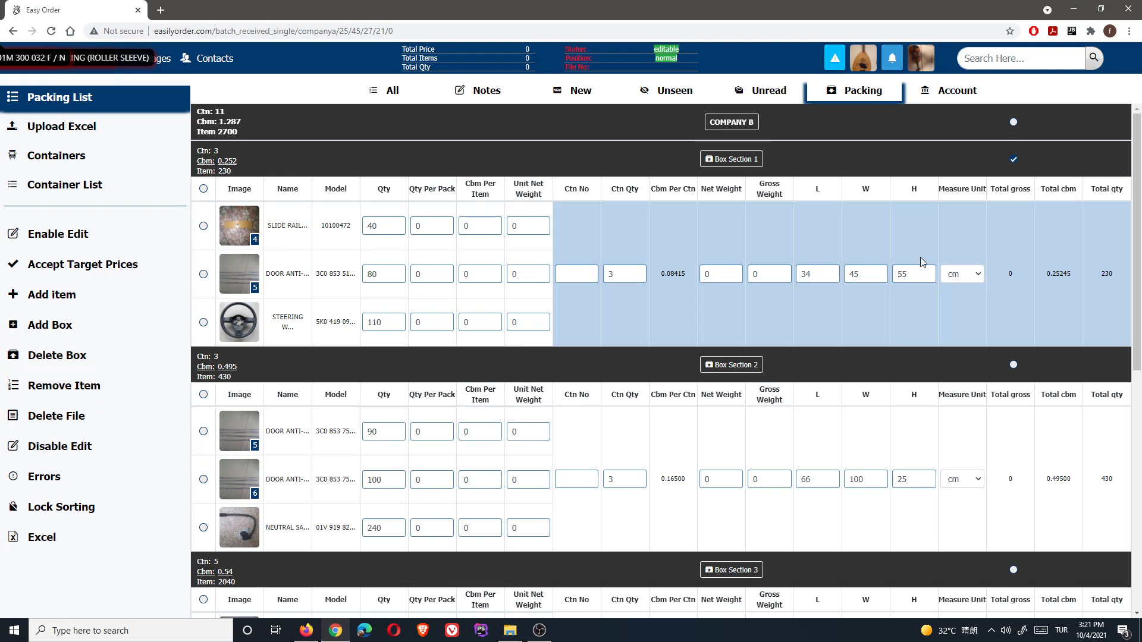
left_click(1013, 160)
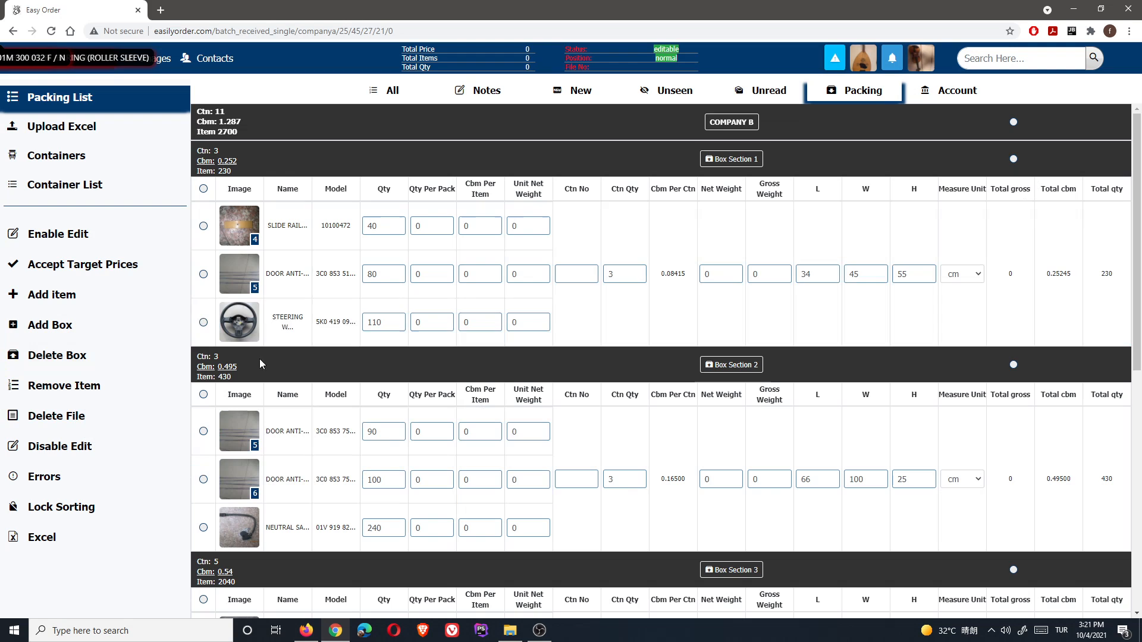
left_click(203, 323)
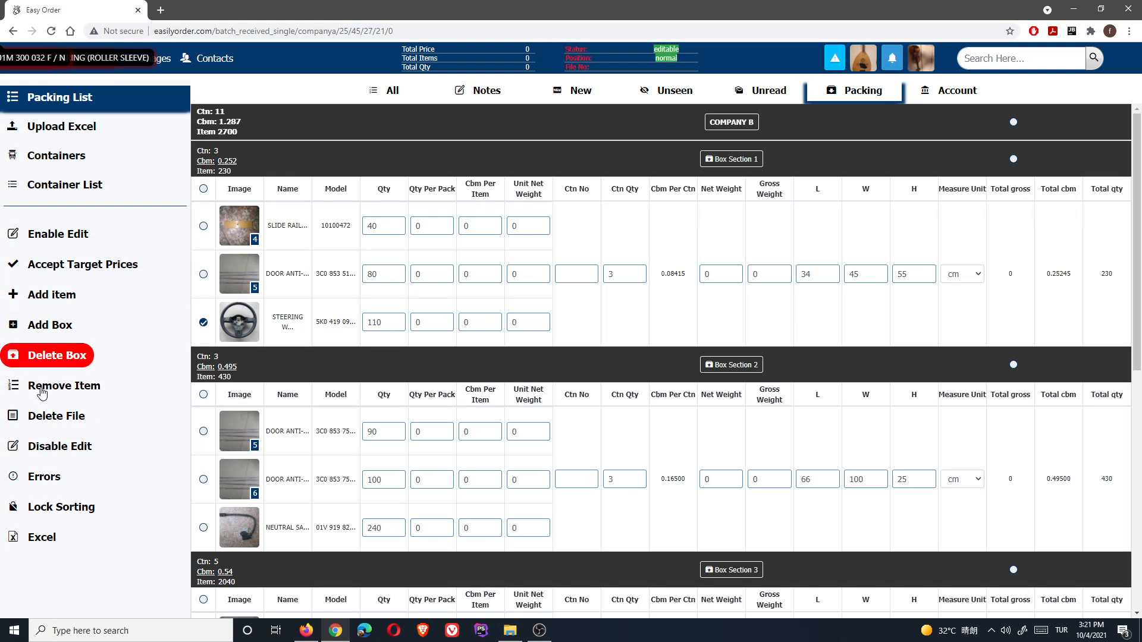
left_click(48, 478)
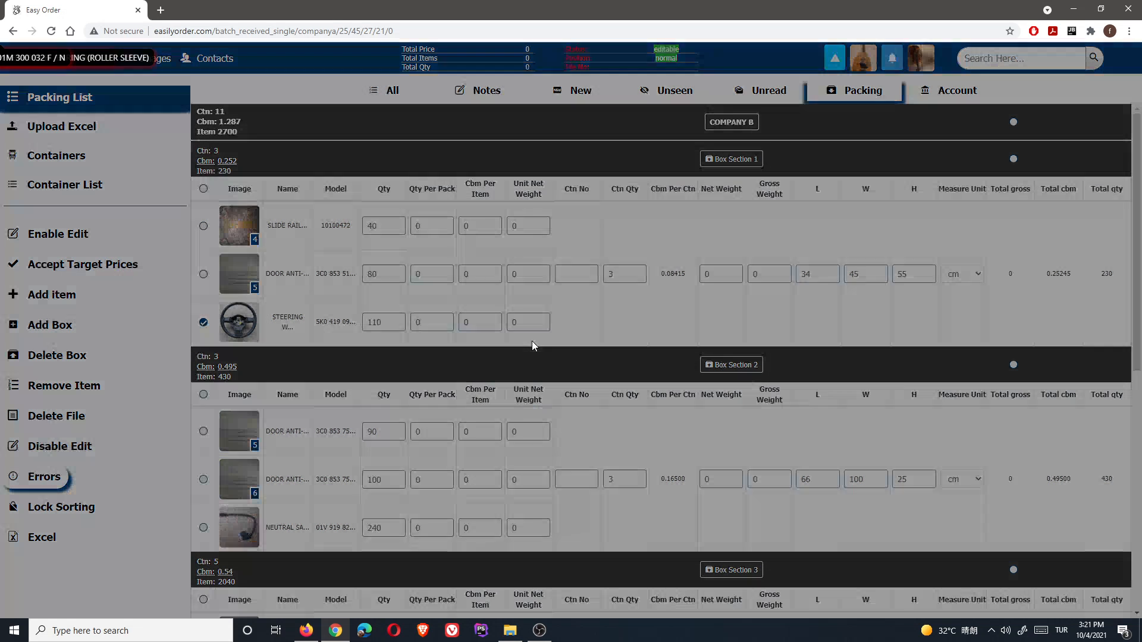
left_click(733, 100)
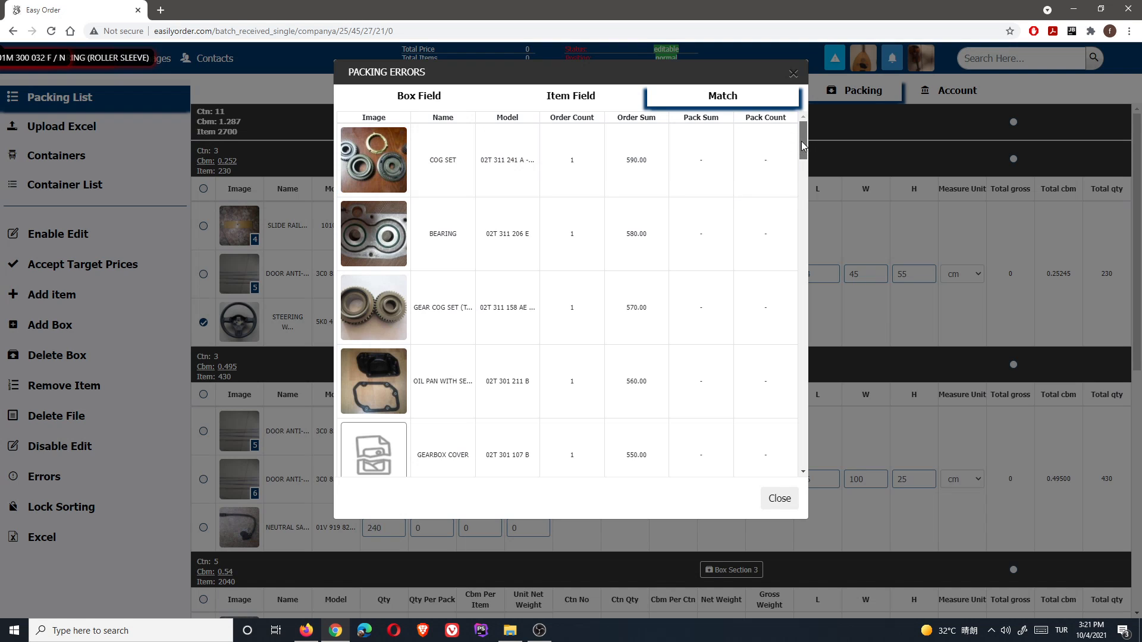
mouse_move(803, 146)
left_mouse_down()
mouse_move(805, 462)
mouse_move(804, 133)
left_mouse_up()
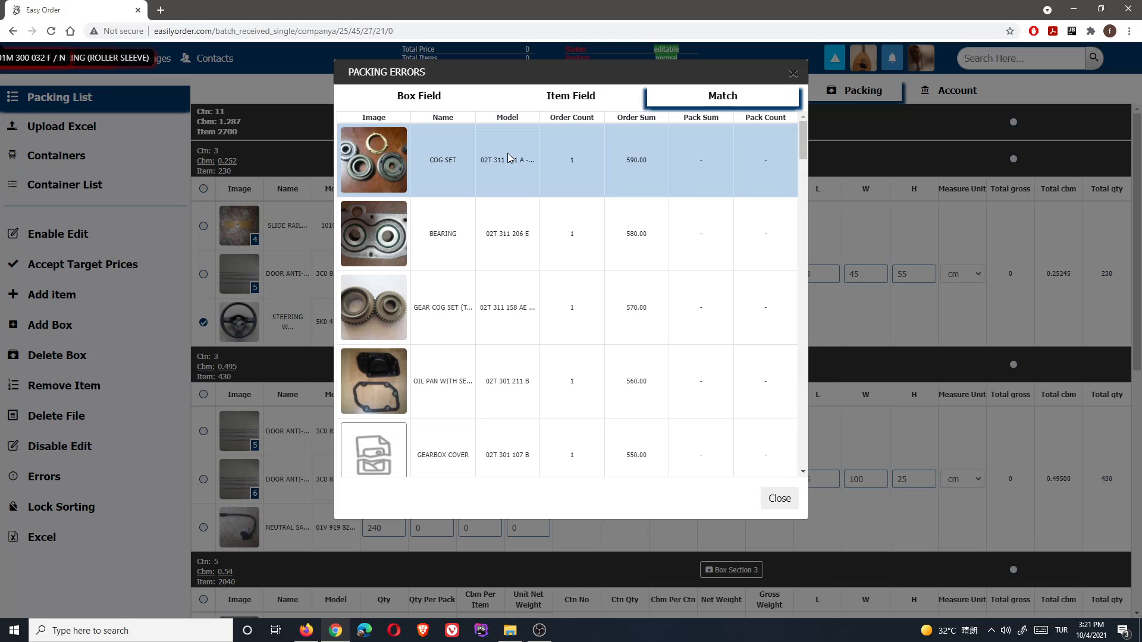
scroll(670, 348, "down", 2)
scroll(669, 345, "up", 2)
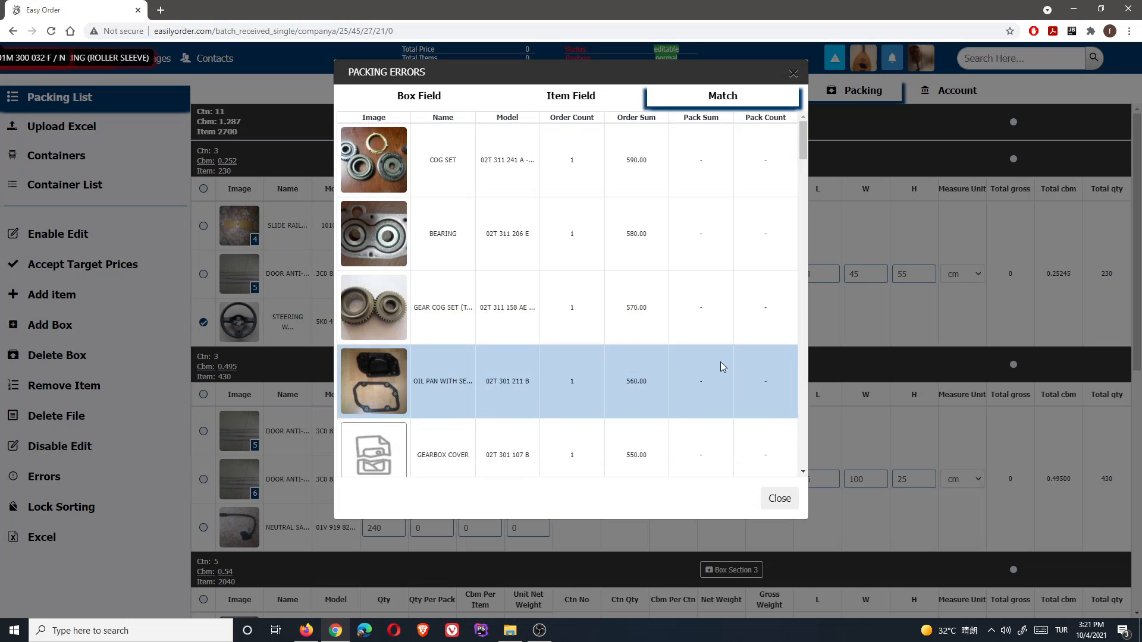
scroll(804, 166, "down", 5)
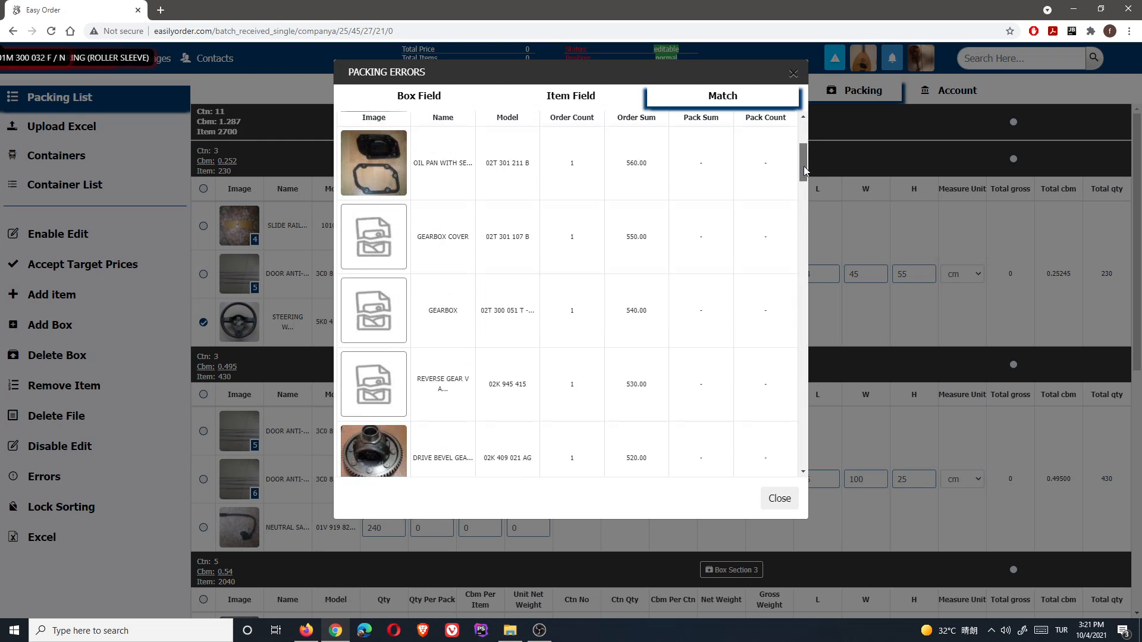
left_click_drag(804, 166, 803, 132)
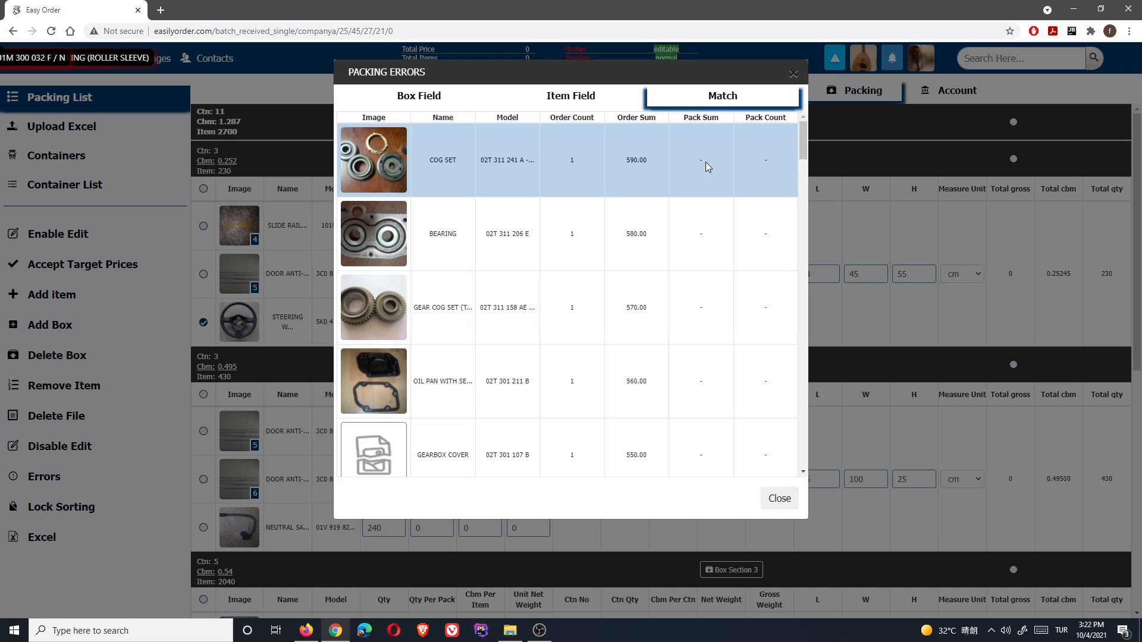
left_click(839, 289)
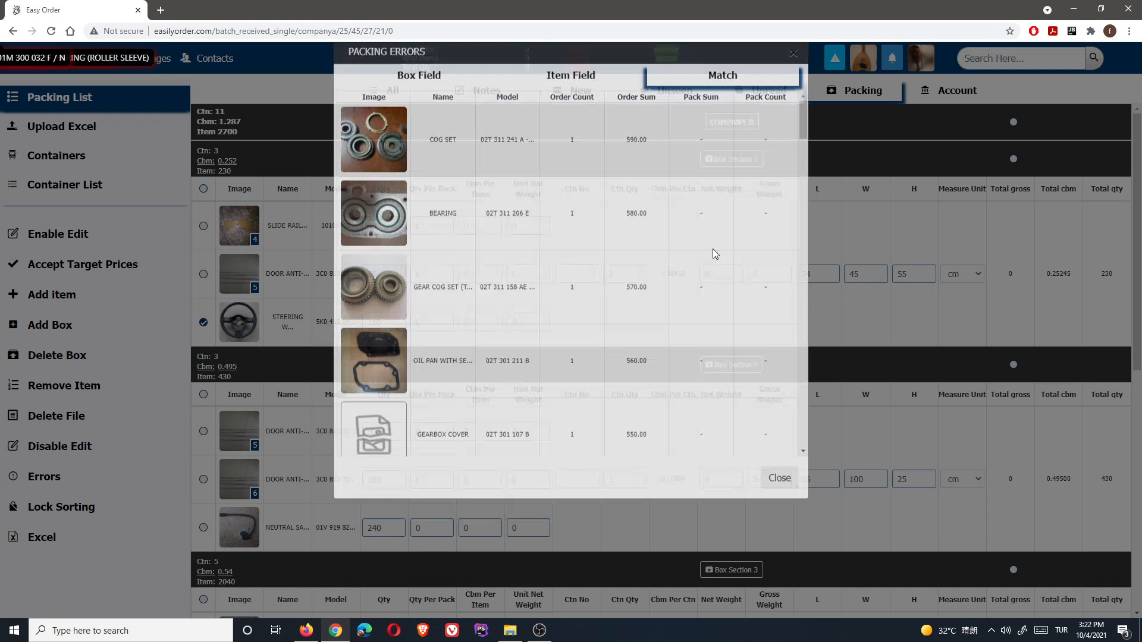
left_click(204, 323)
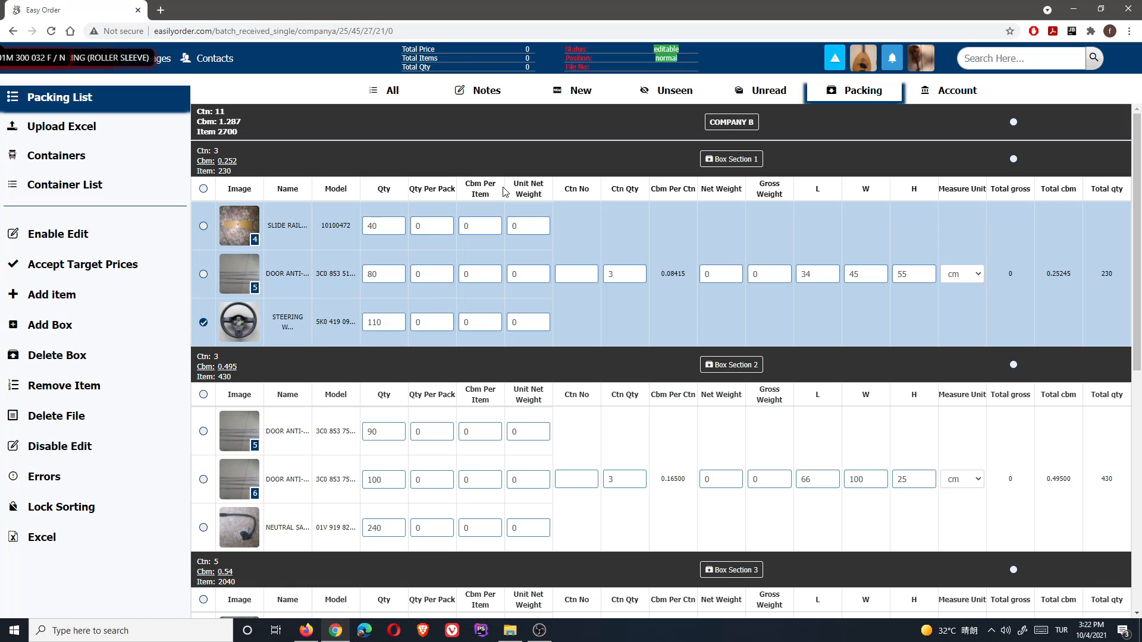
- Reload the order page and return to the packing list
left_click(382, 320)
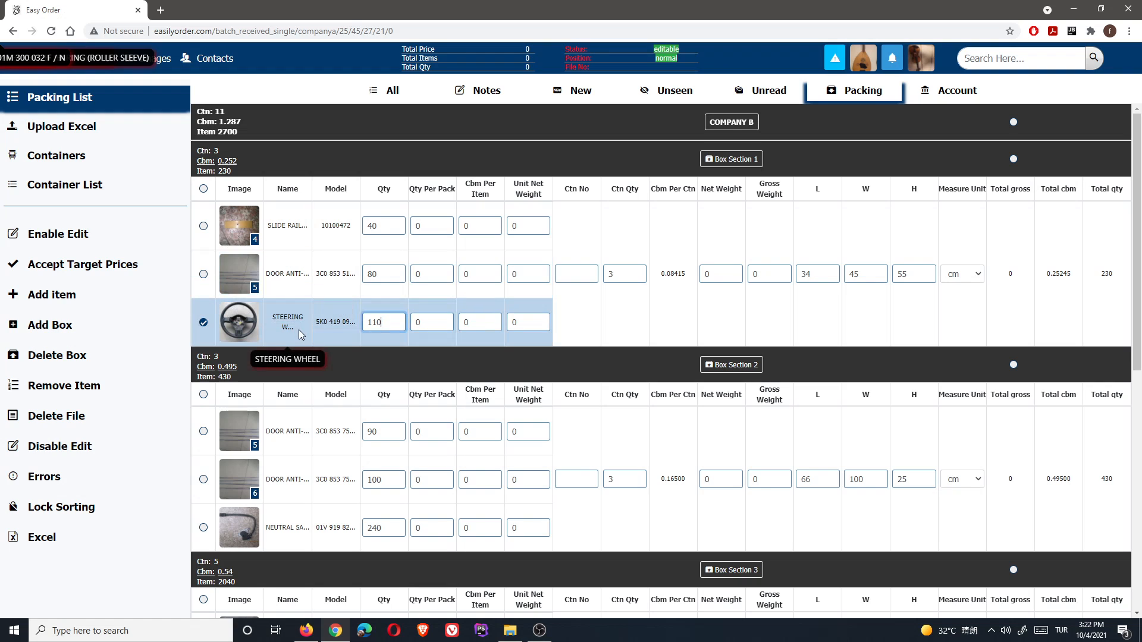
left_click(56, 30)
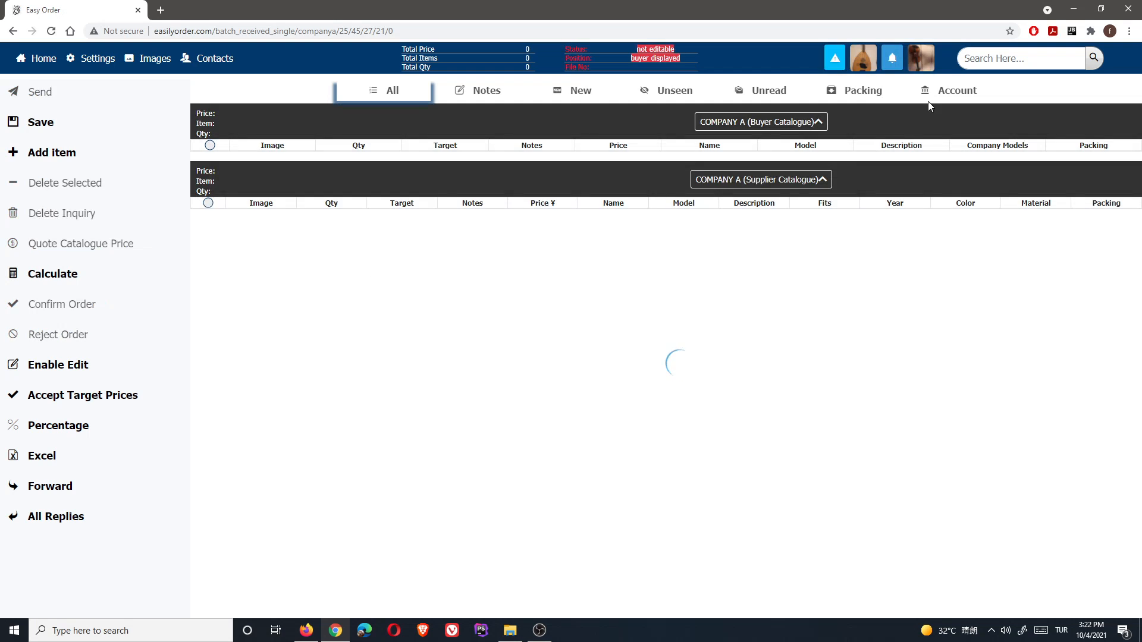
left_click(878, 94)
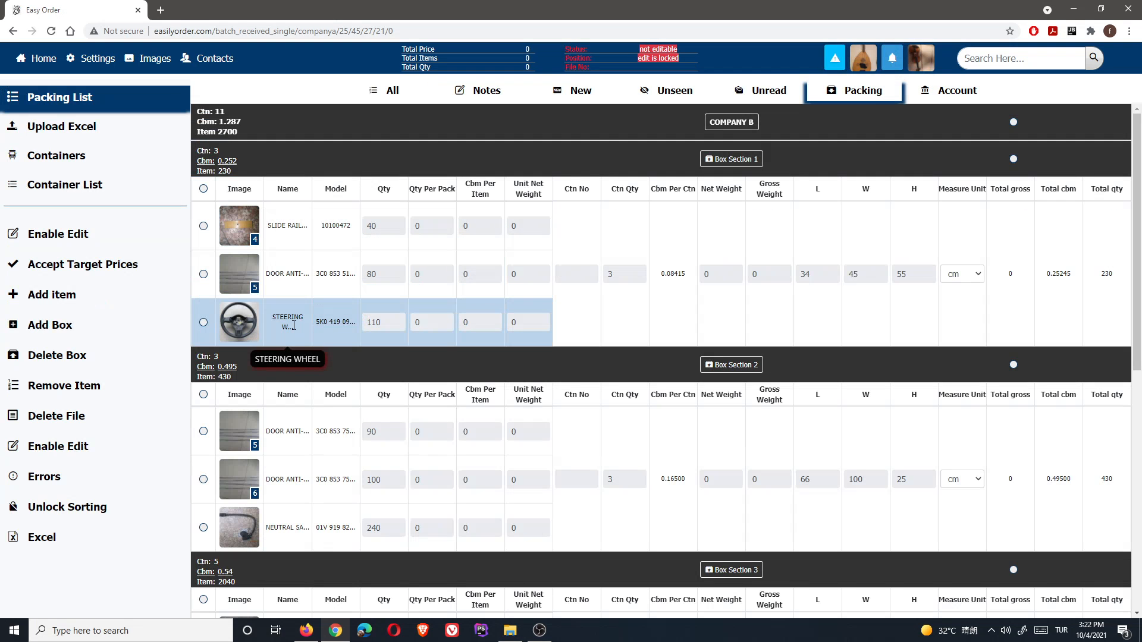
- Unlock sorting and copy the steering wheel item (110) into Box Section 2
left_click(62, 506)
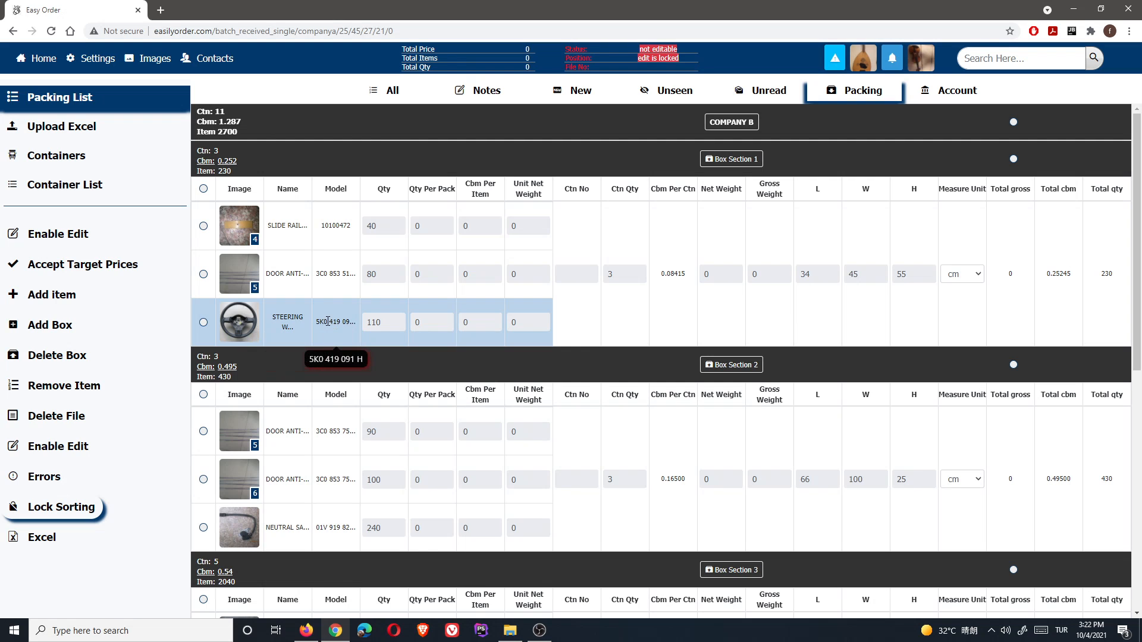
left_click_drag(328, 321, 341, 419)
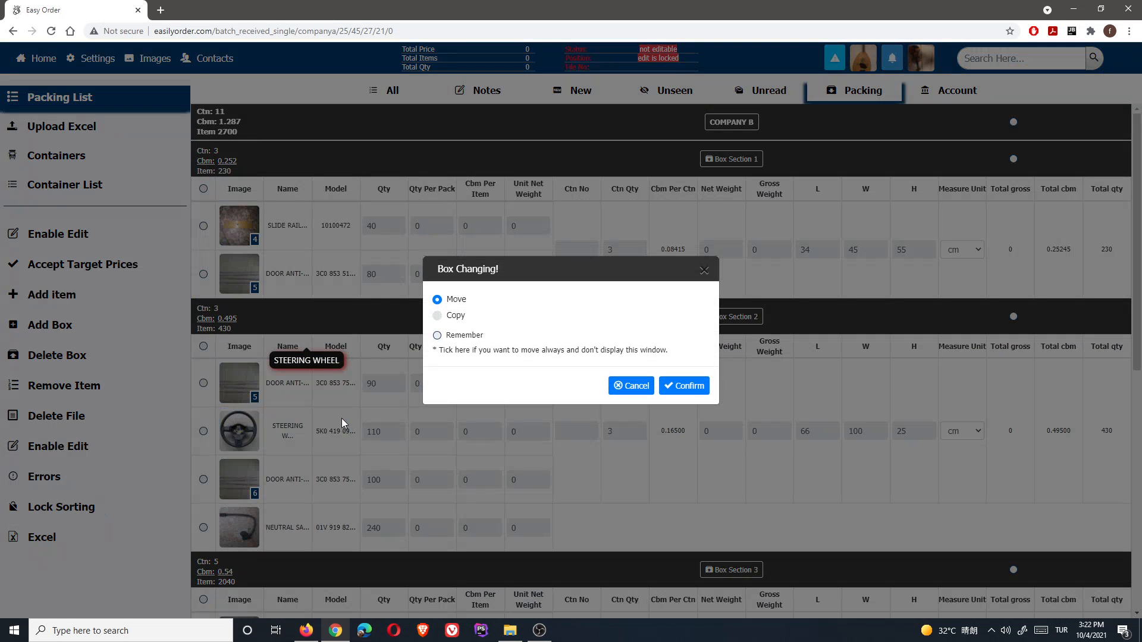
left_click(437, 317)
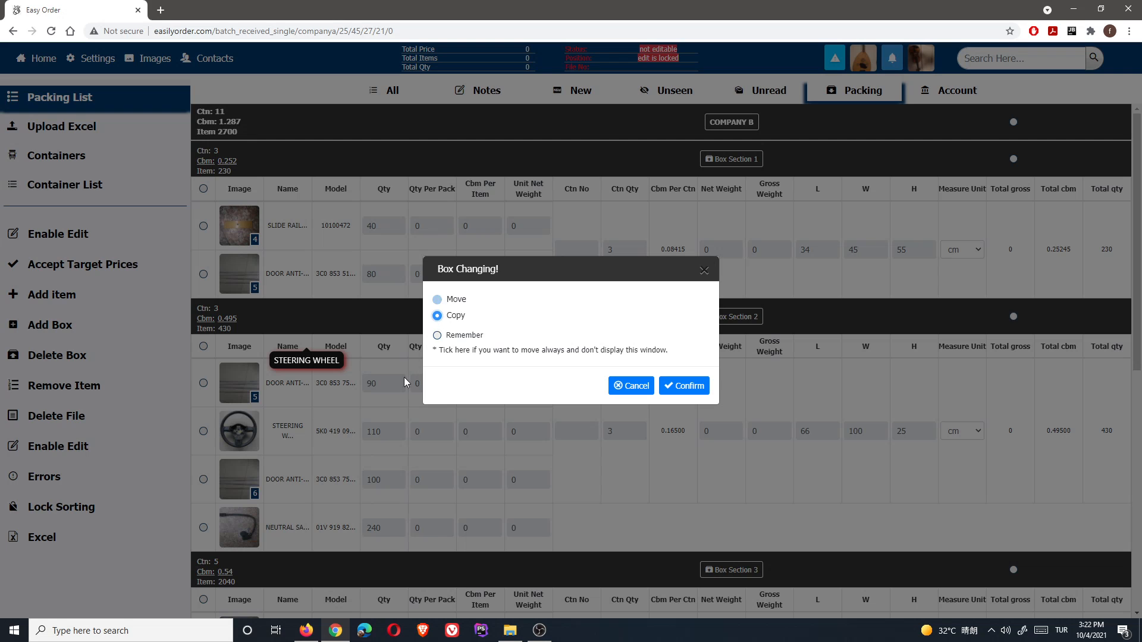
left_click(697, 388)
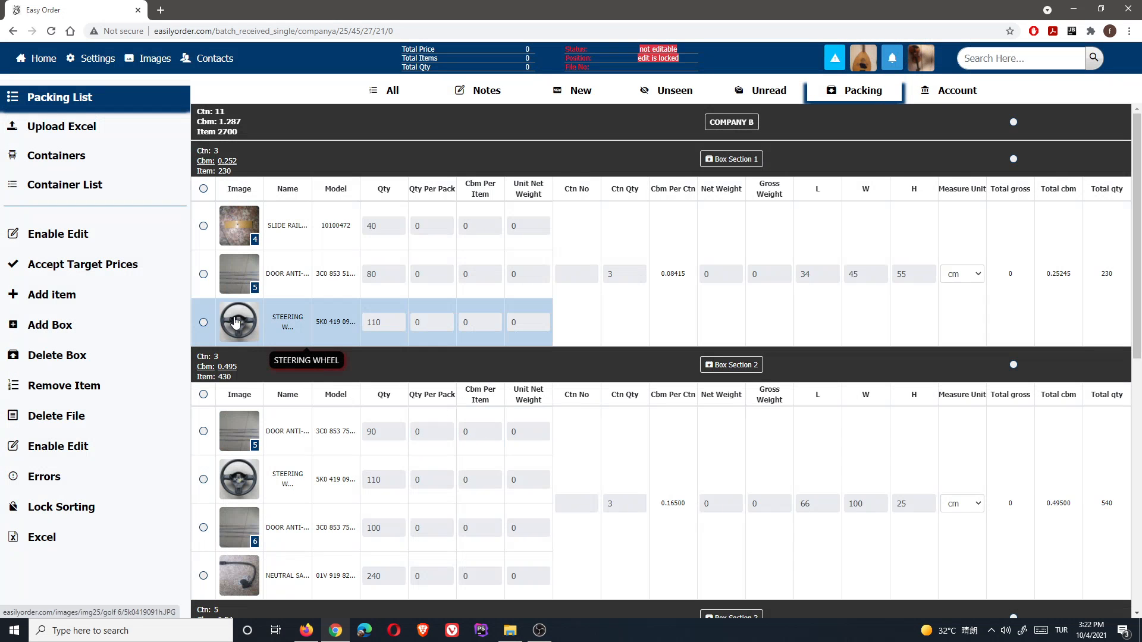
right_click(332, 361)
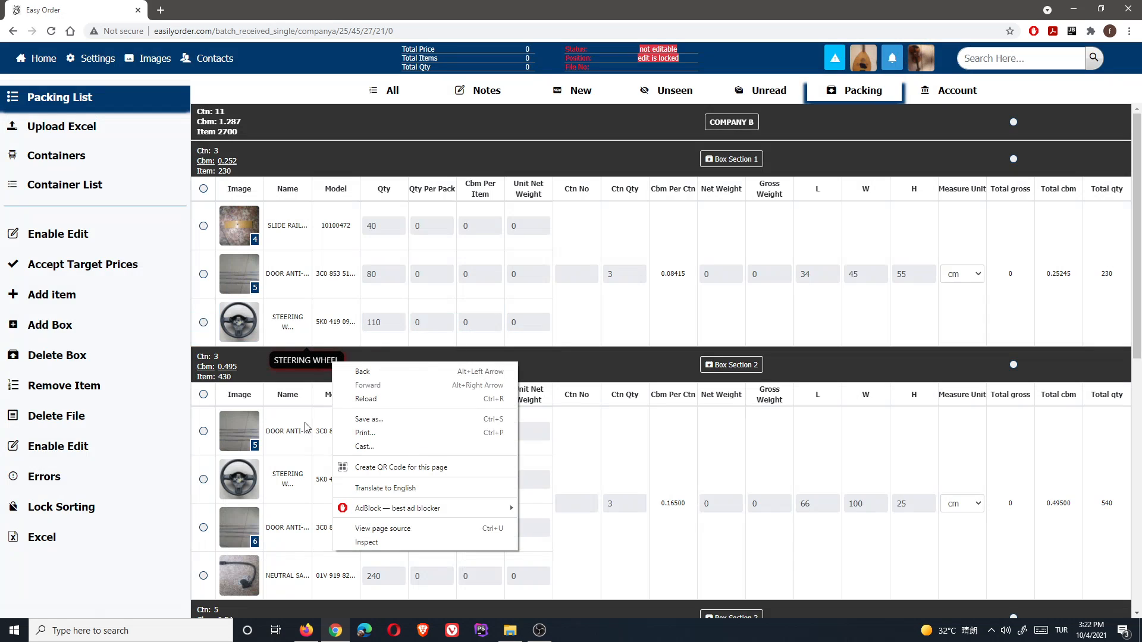
left_click(182, 428)
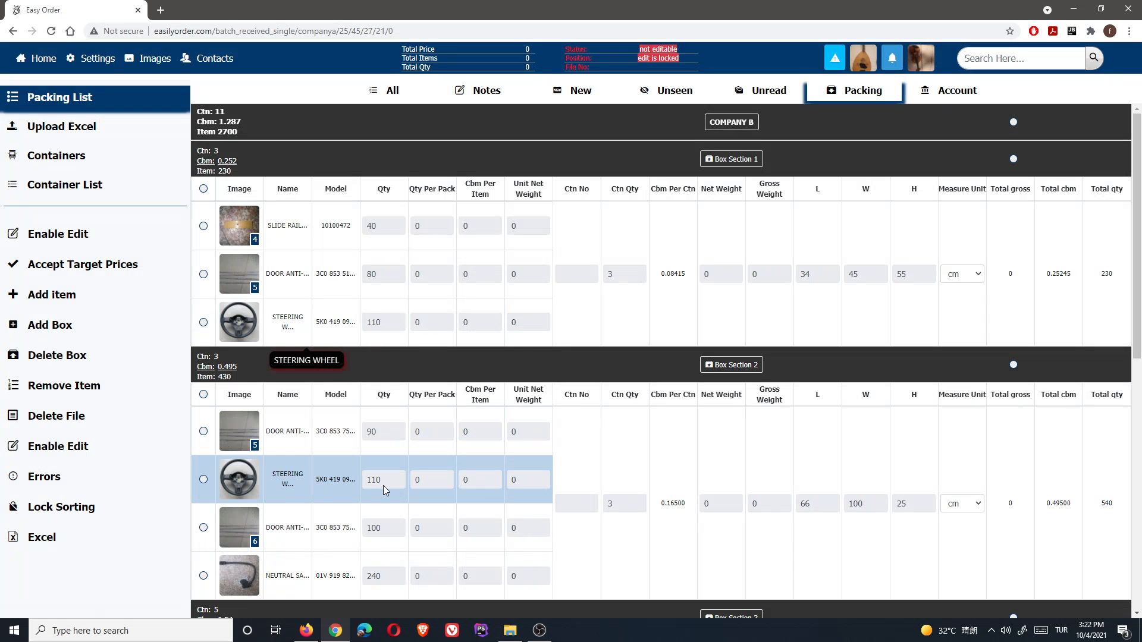
left_click(47, 479)
left_click(717, 100)
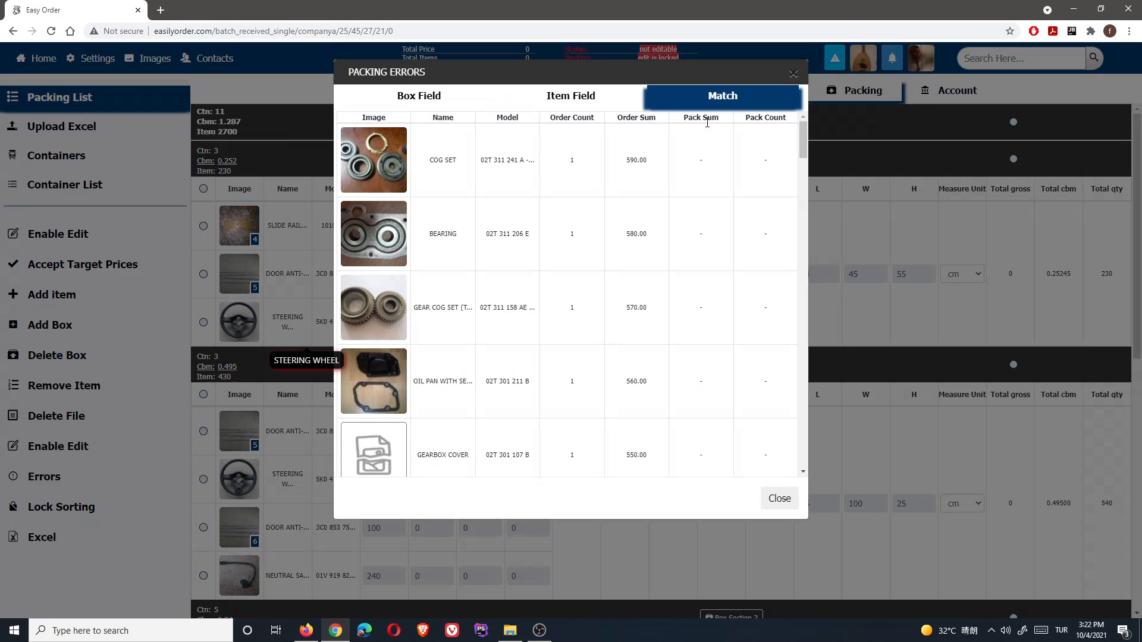
left_click_drag(798, 137, 803, 408)
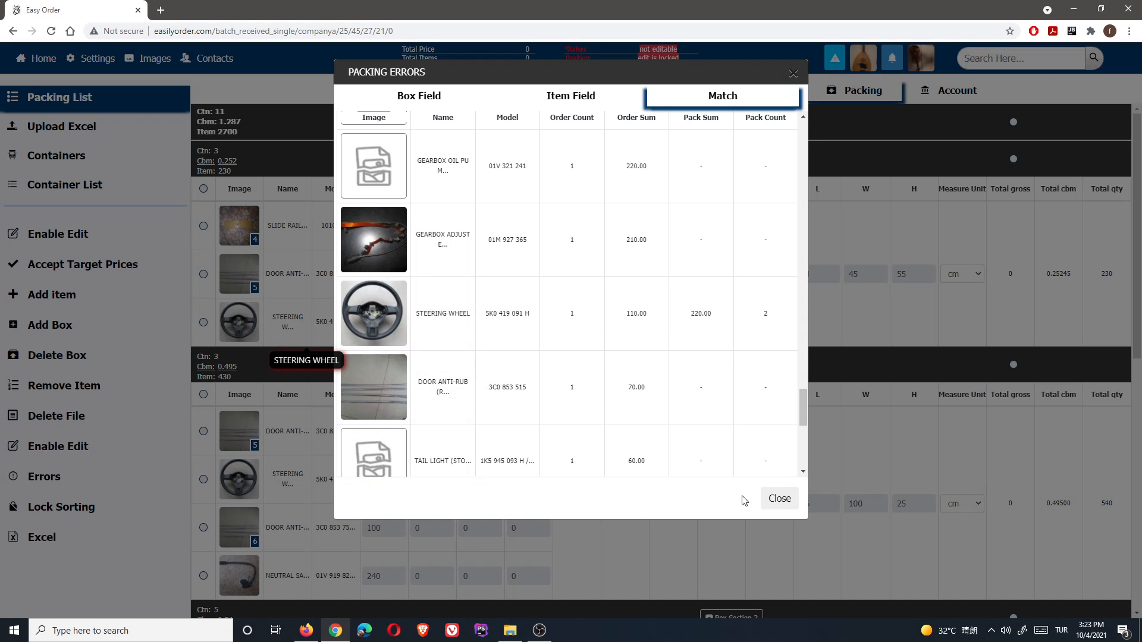
left_click(776, 499)
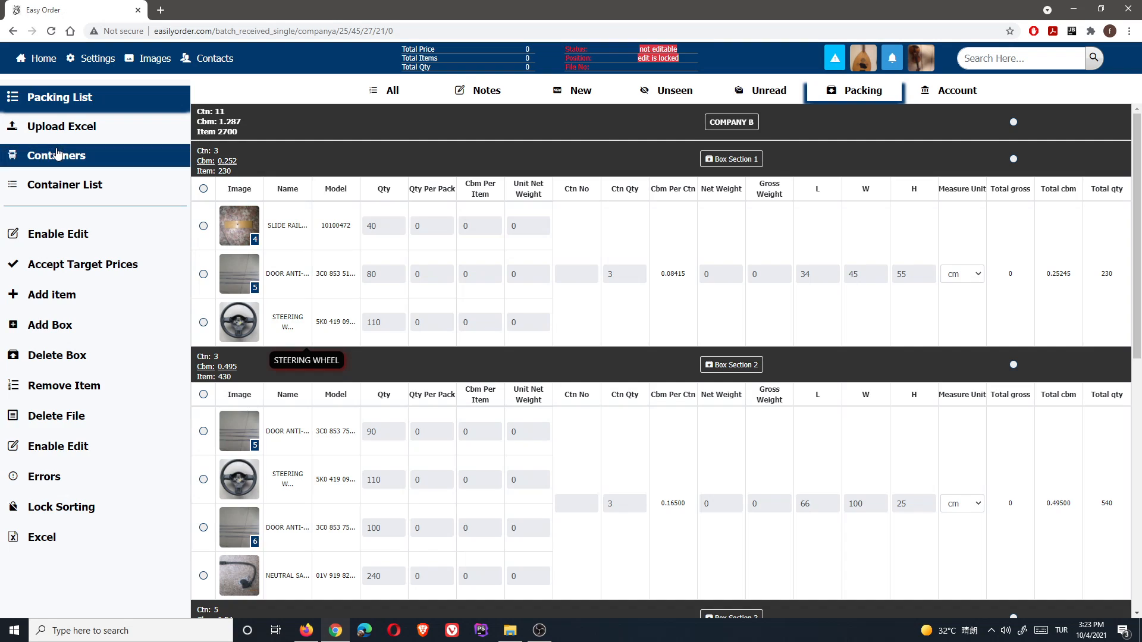
left_click(99, 164)
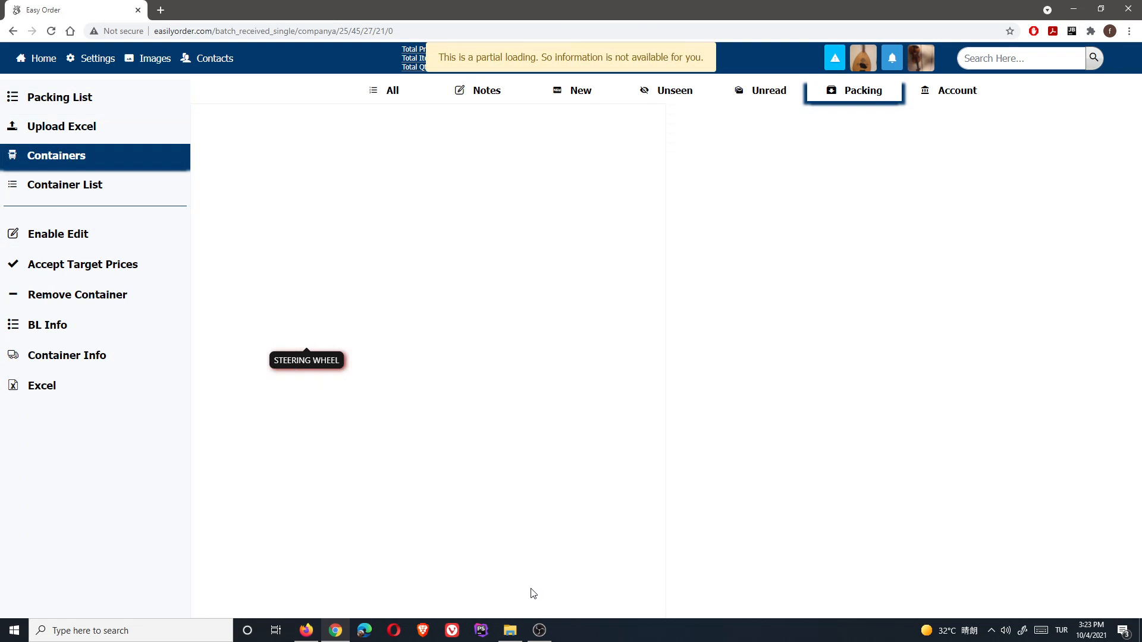
- Pause the OBS screen recording and return to the Company B packing list in Firefox
left_click(539, 630)
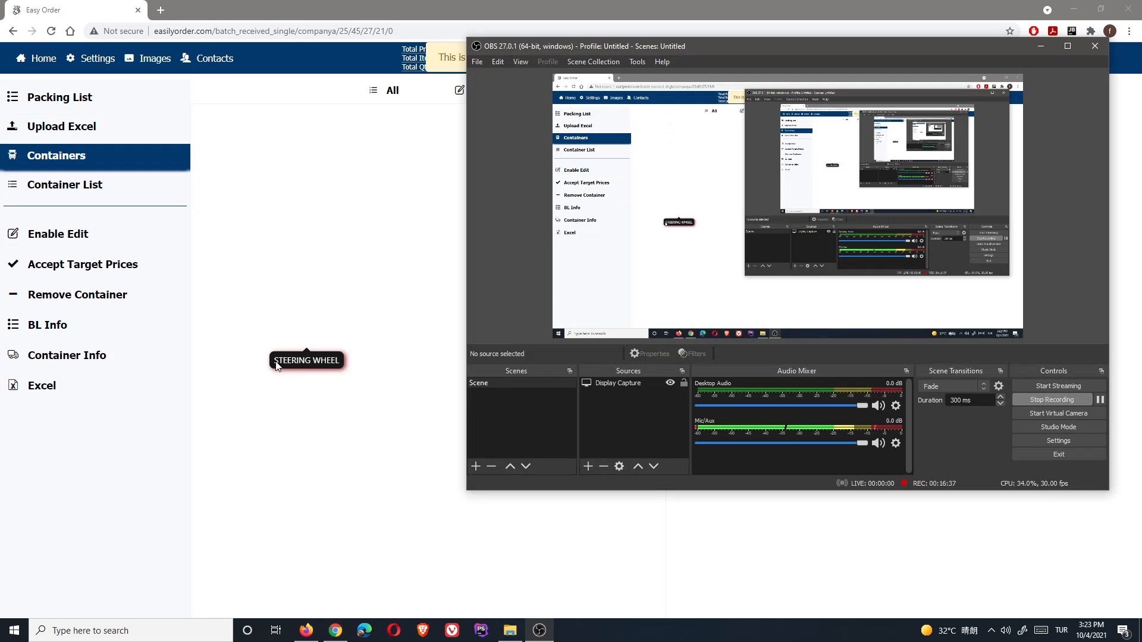
left_click(1100, 400)
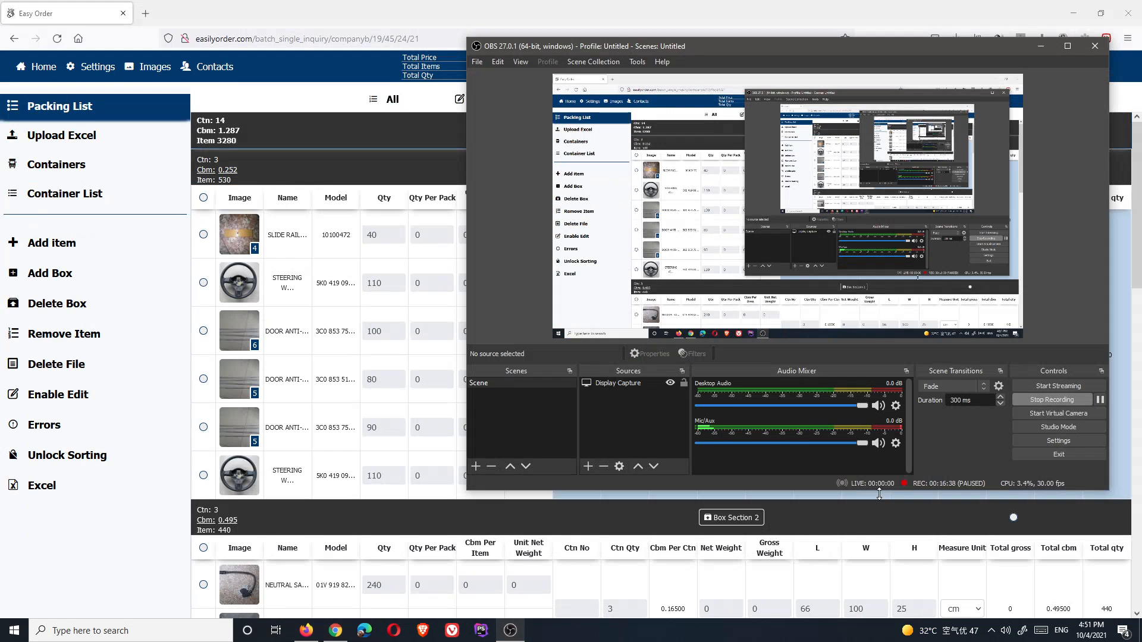
left_click(161, 465)
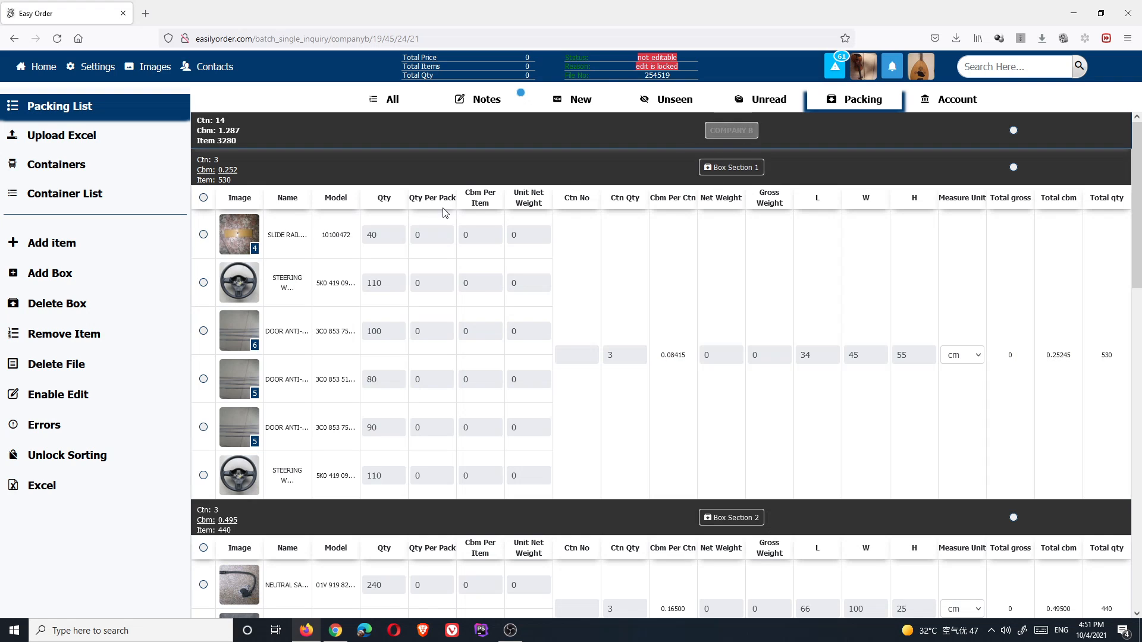
- Dismiss the new-box window and open the window for adding items to boxes
left_click(43, 275)
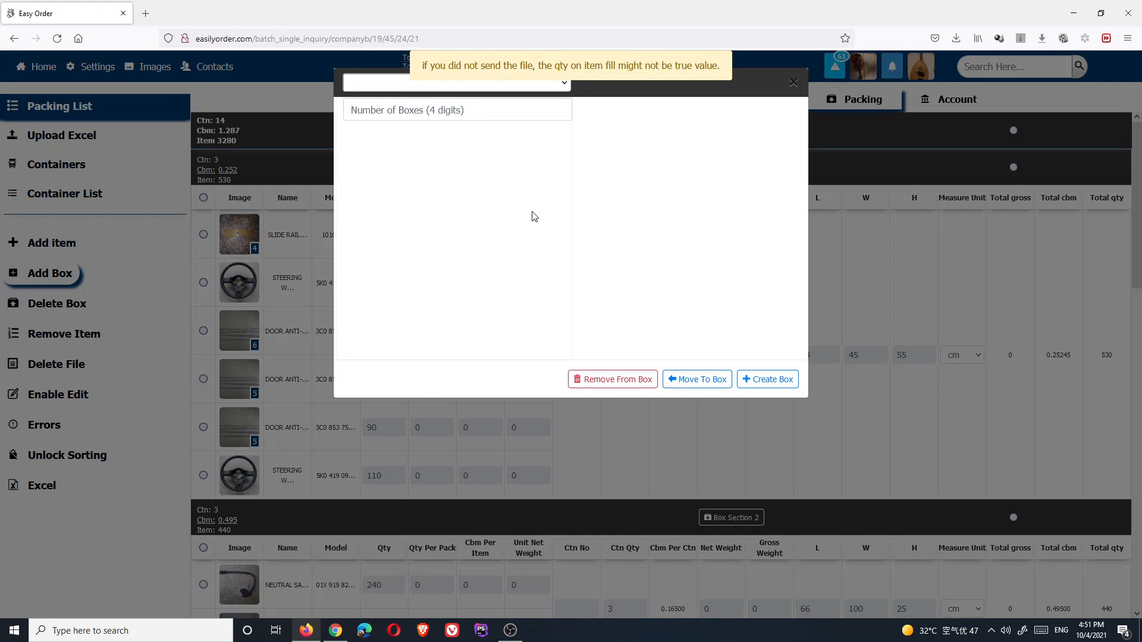
left_click(895, 415)
left_click(52, 244)
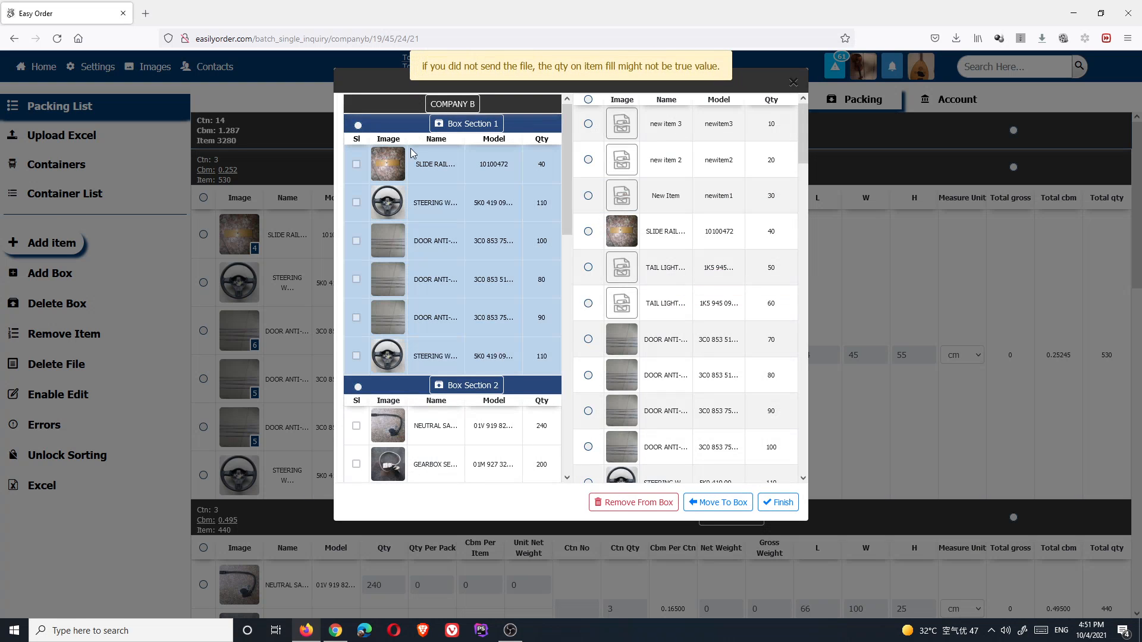
scroll(440, 236, "down", 8)
scroll(437, 280, "up", 8)
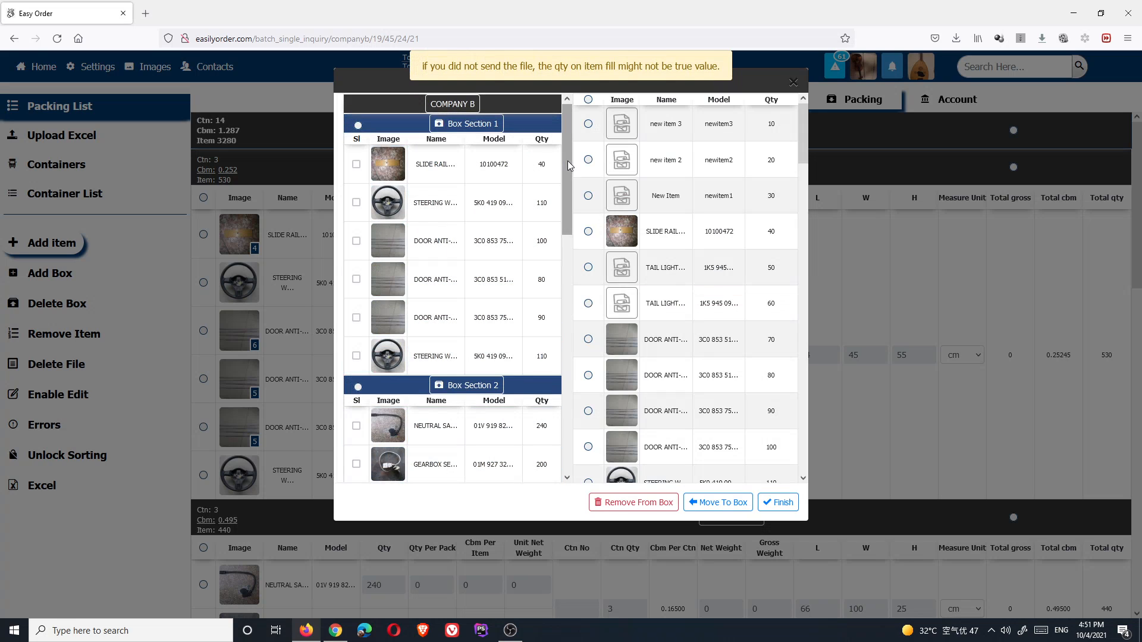
left_click_drag(567, 161, 616, 157)
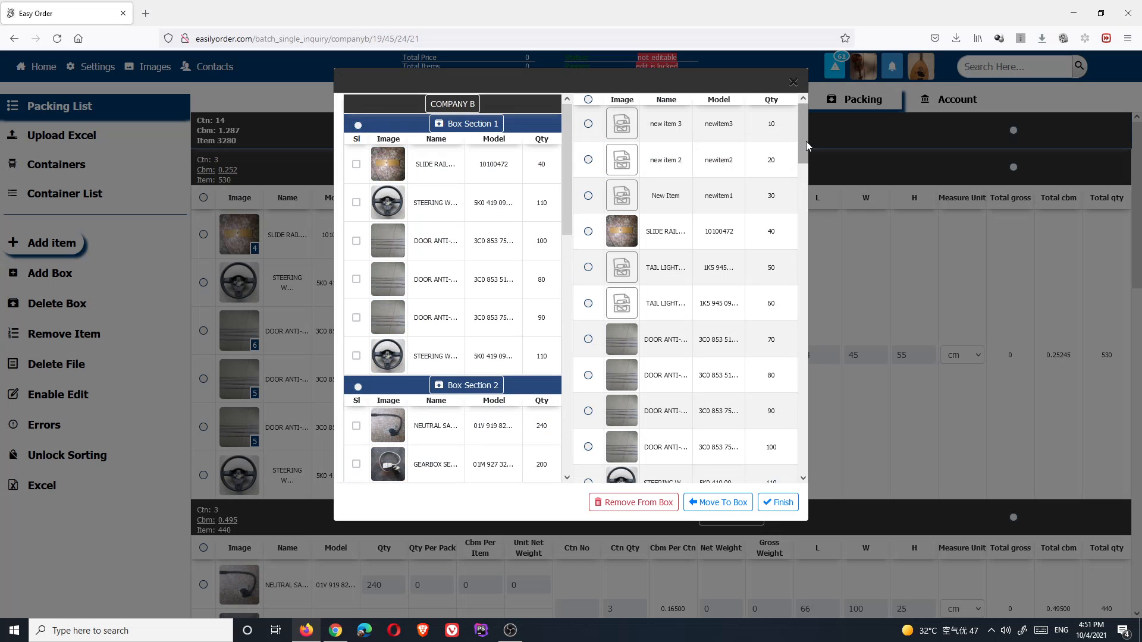
scroll(775, 298, "down", 20)
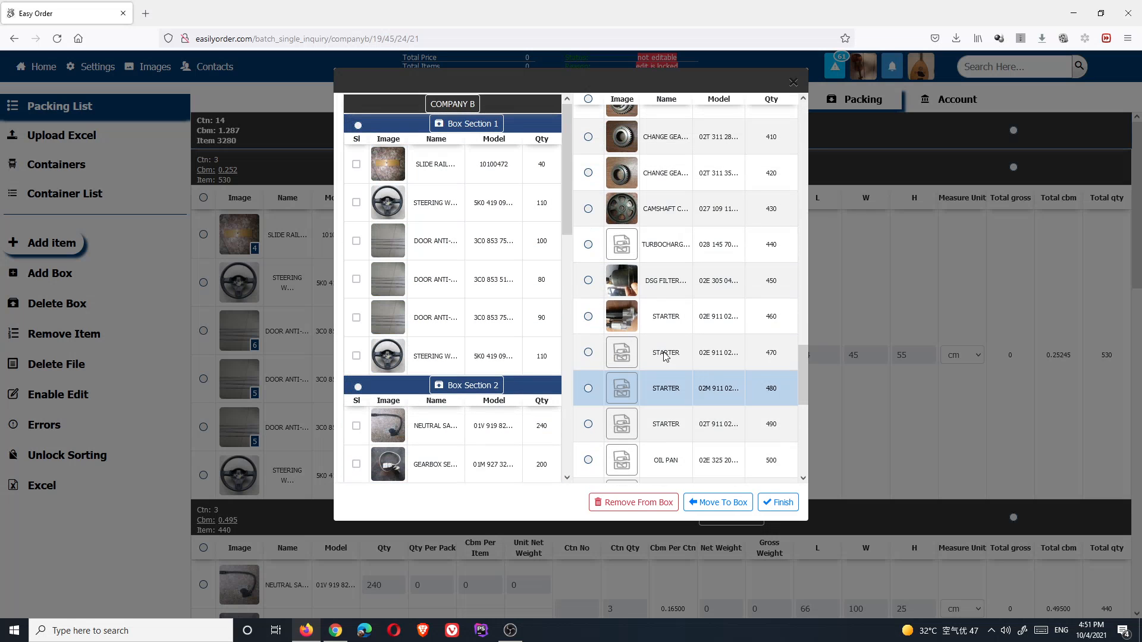
- Select DSG FILTER and STARTER and move them into Box Section 5
left_click(588, 280)
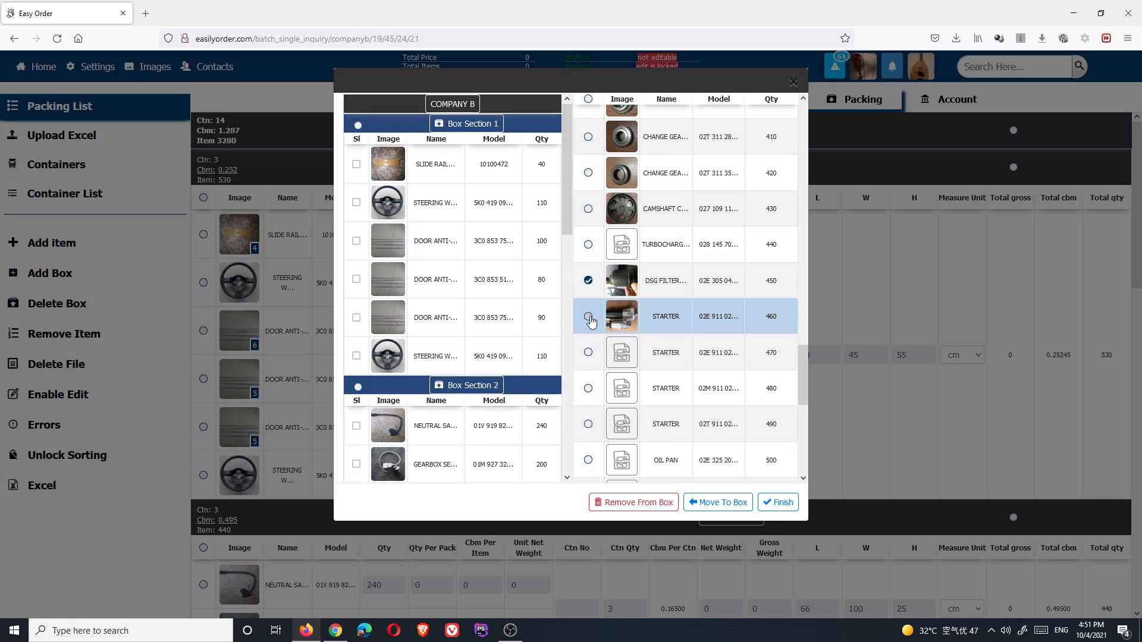
left_click_drag(592, 317, 496, 316)
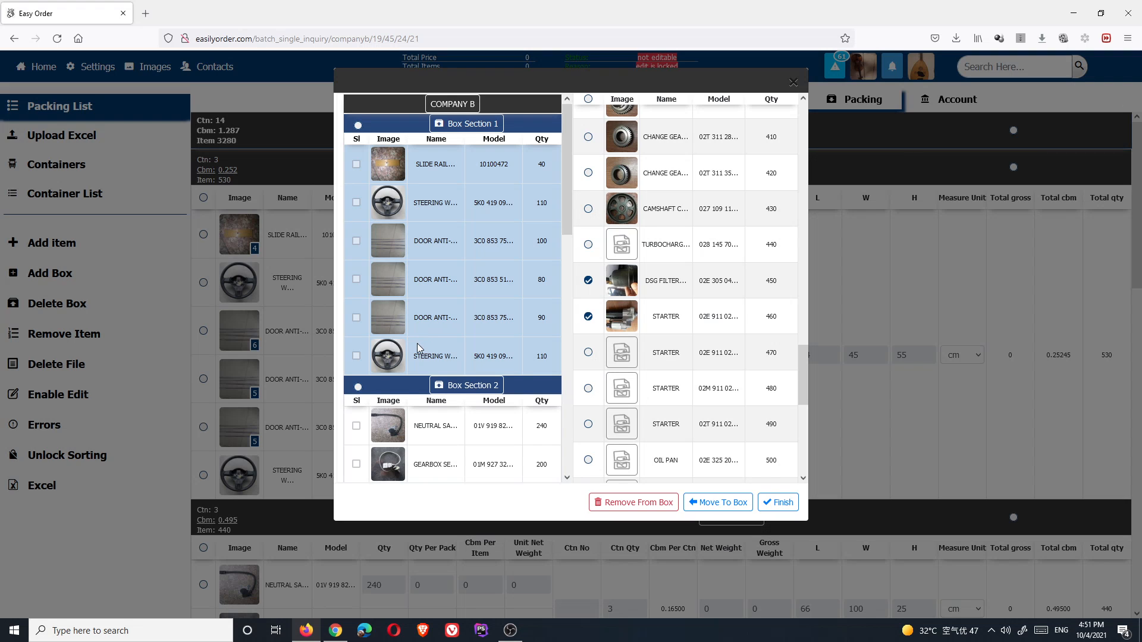
left_click_drag(416, 344, 402, 423)
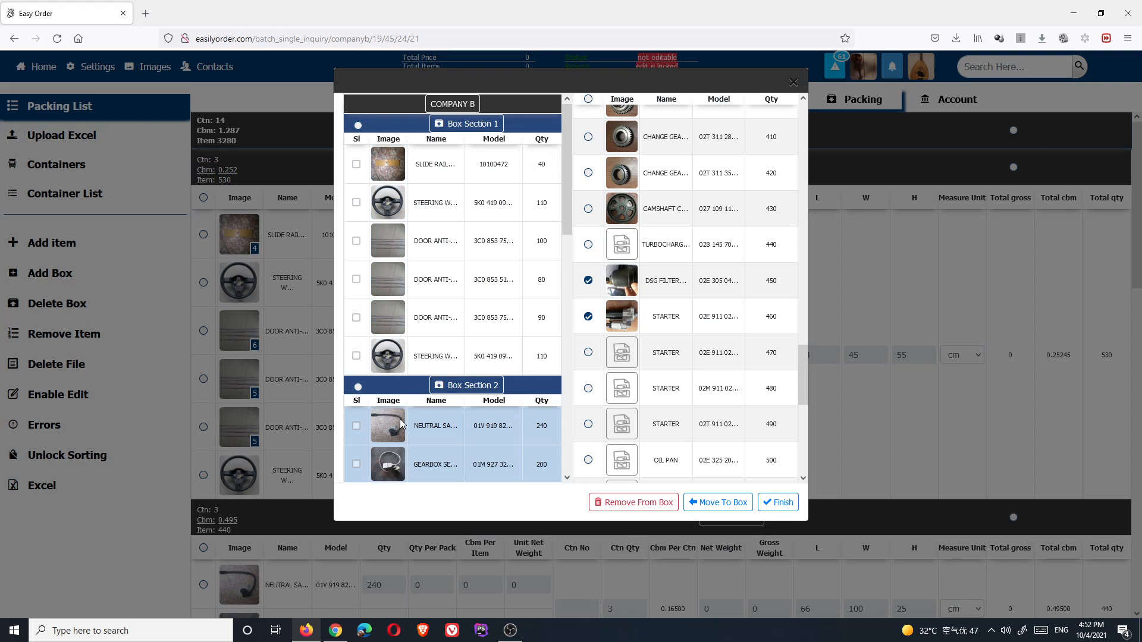
left_click(710, 504)
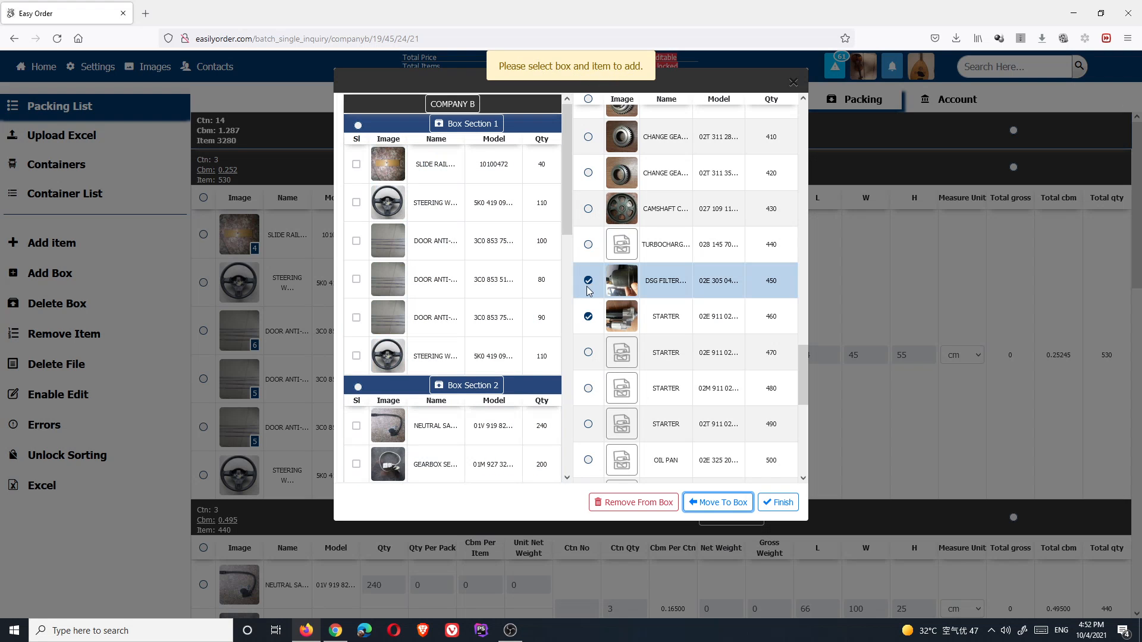
scroll(441, 340, "down", 10)
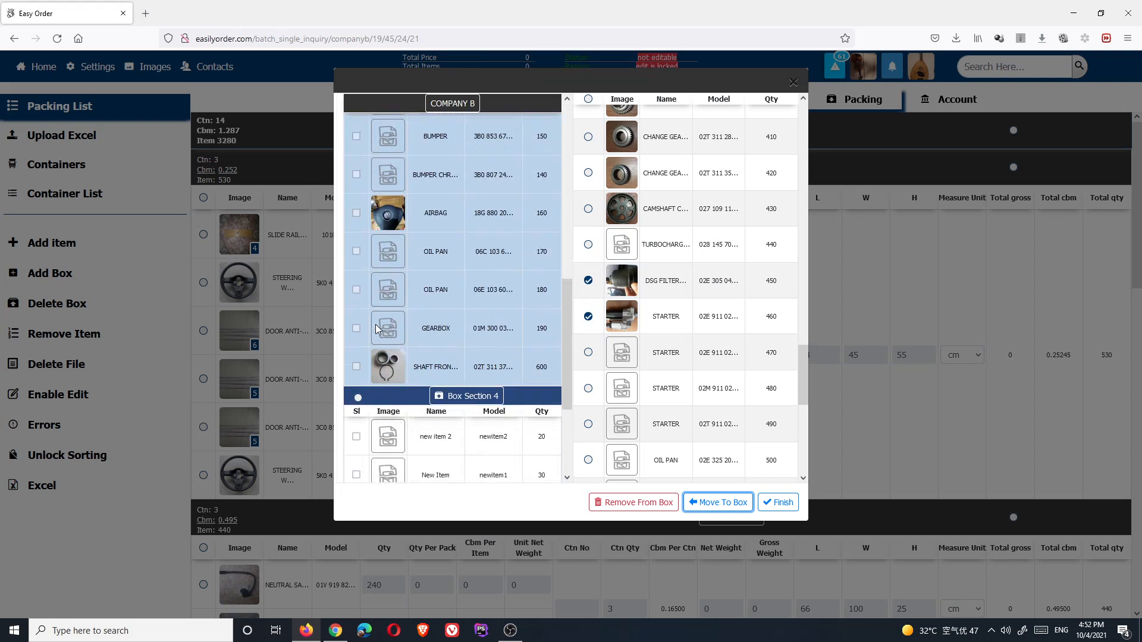
scroll(376, 323, "down", 3)
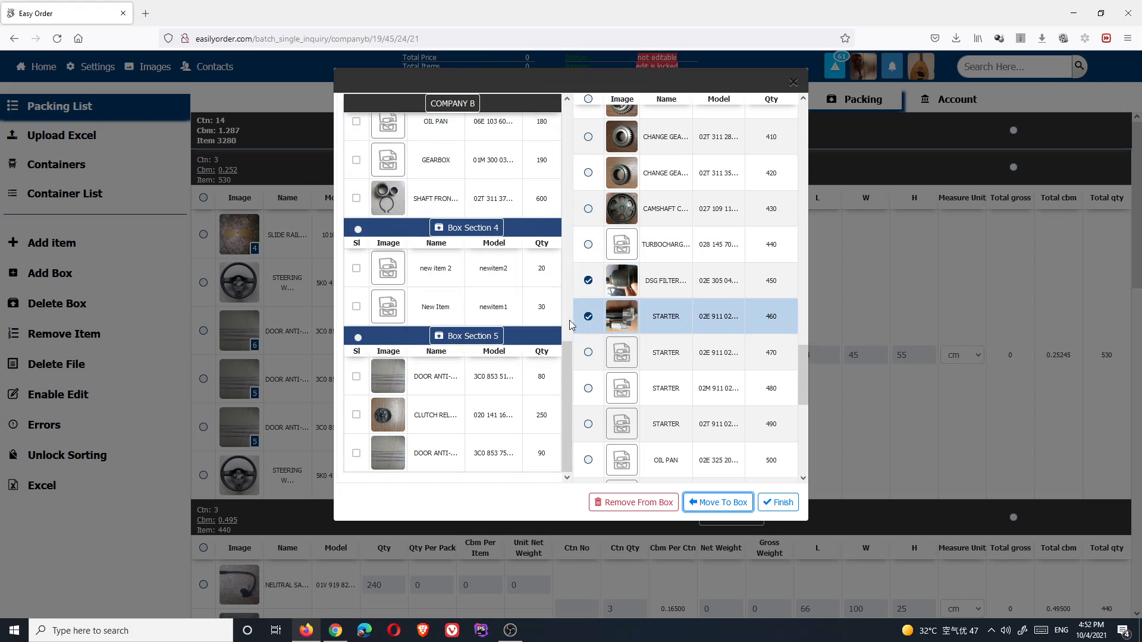
left_click(358, 338)
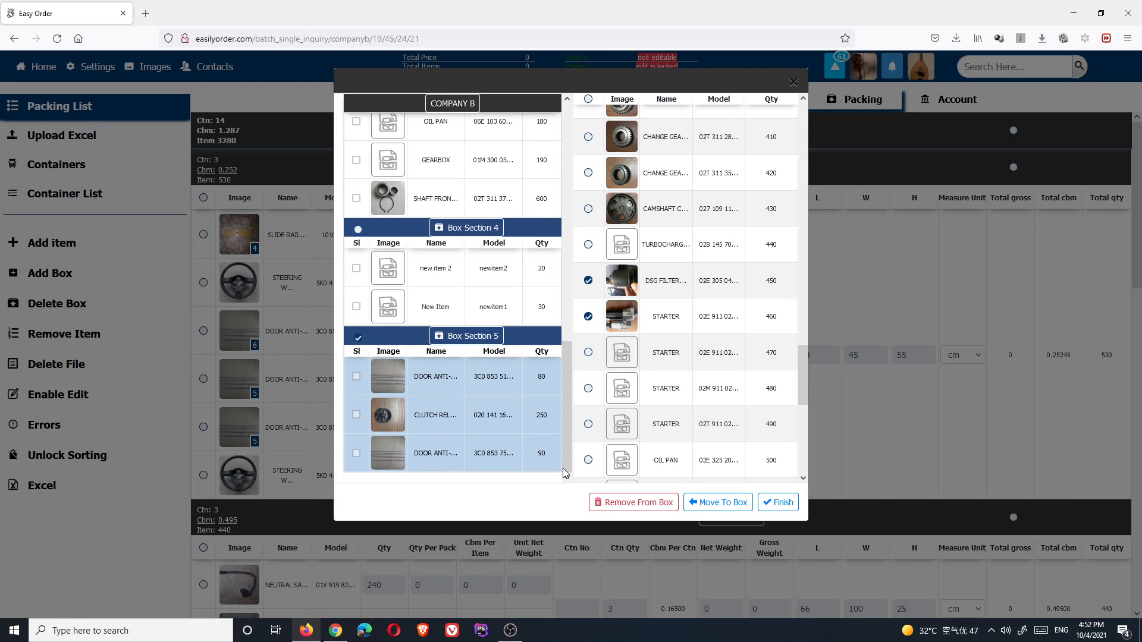
left_click(709, 504)
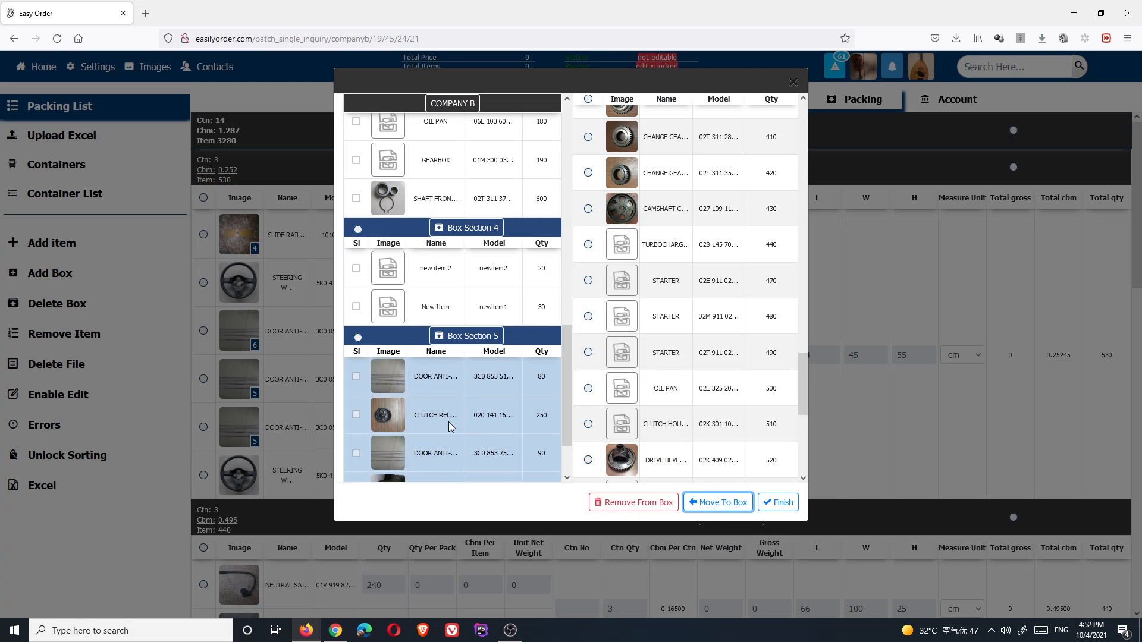
scroll(444, 420, "down", 2)
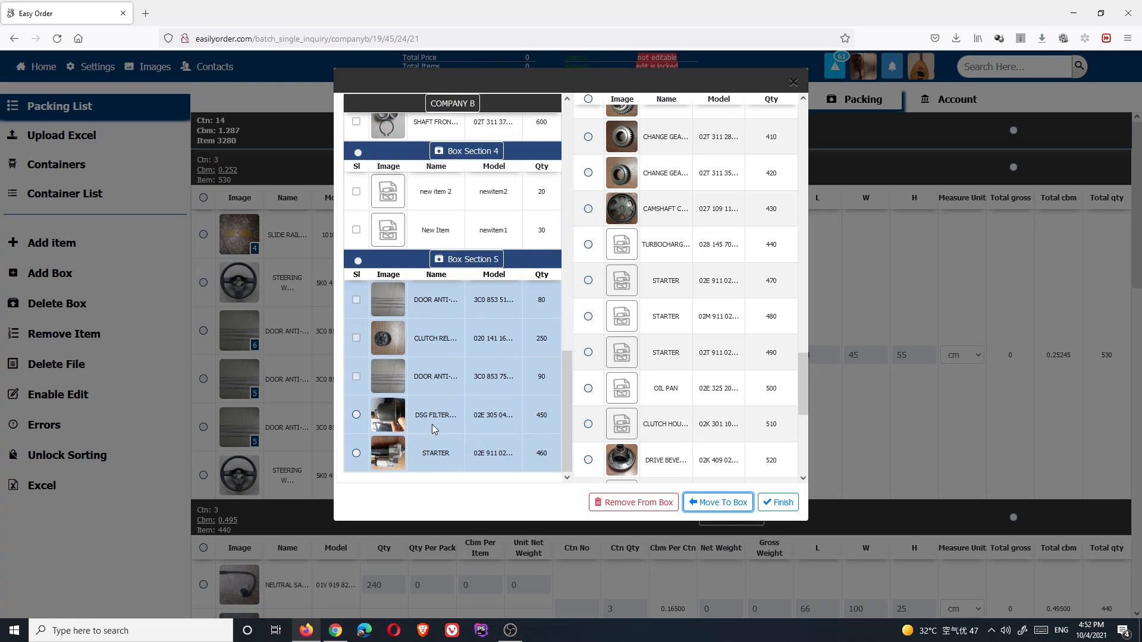
- Remove the DSG filter and STARTER rows from Box Section 5
left_click(357, 415)
left_click(356, 453)
left_click(654, 503)
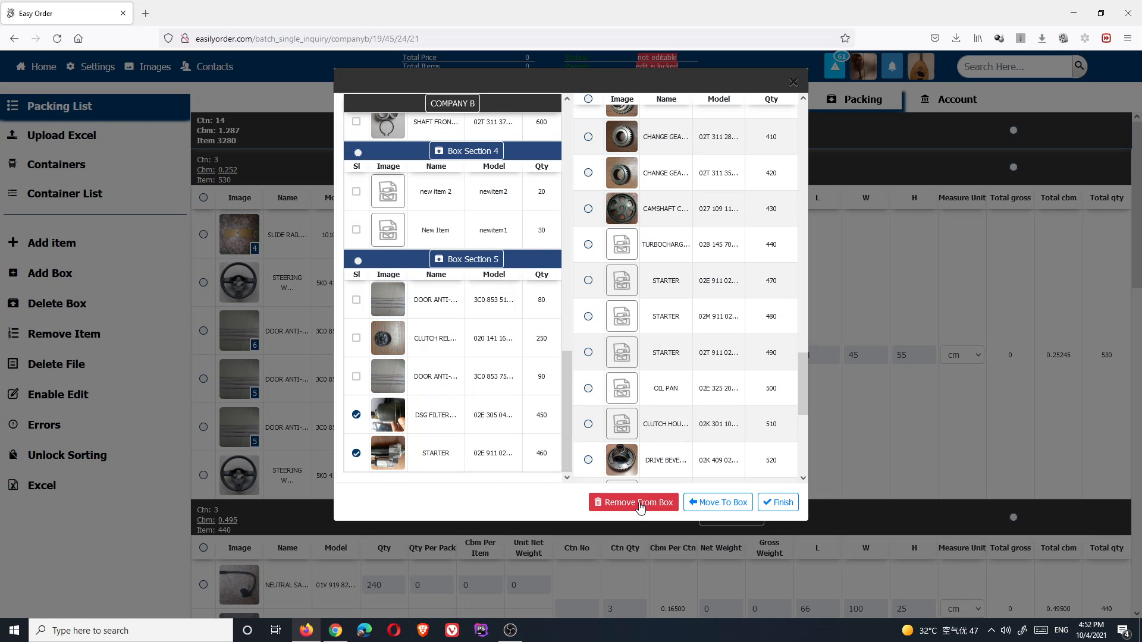
scroll(803, 381, "down", 8)
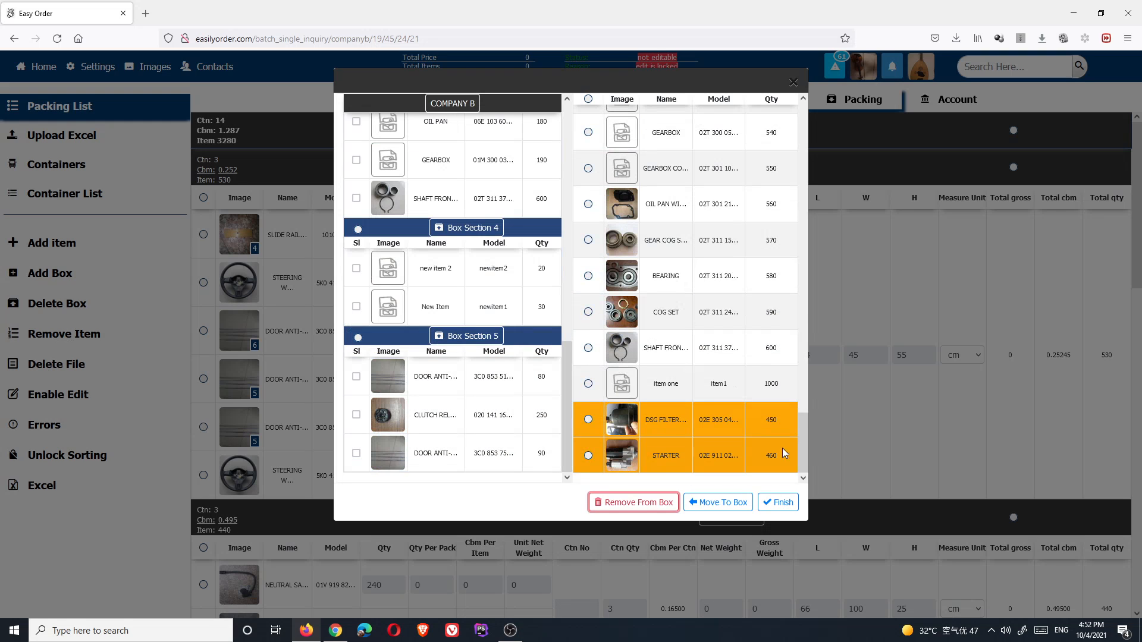
- Move DSG filter and STARTER back into Box Section 5 and finish the box assignments
left_click(589, 420)
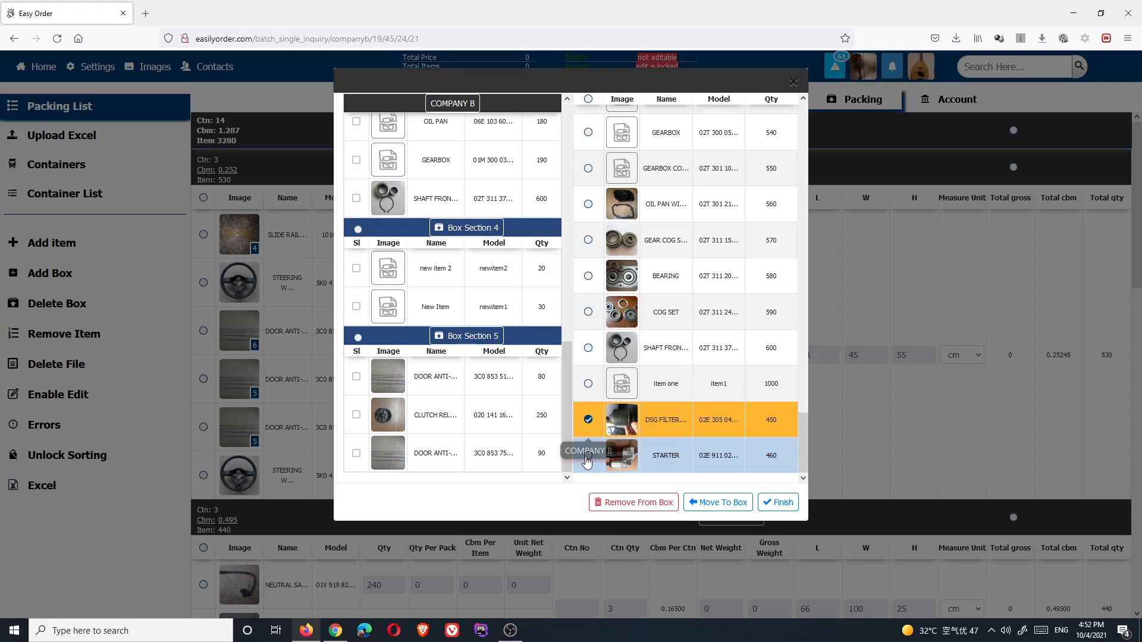
left_click(588, 455)
left_click(716, 507)
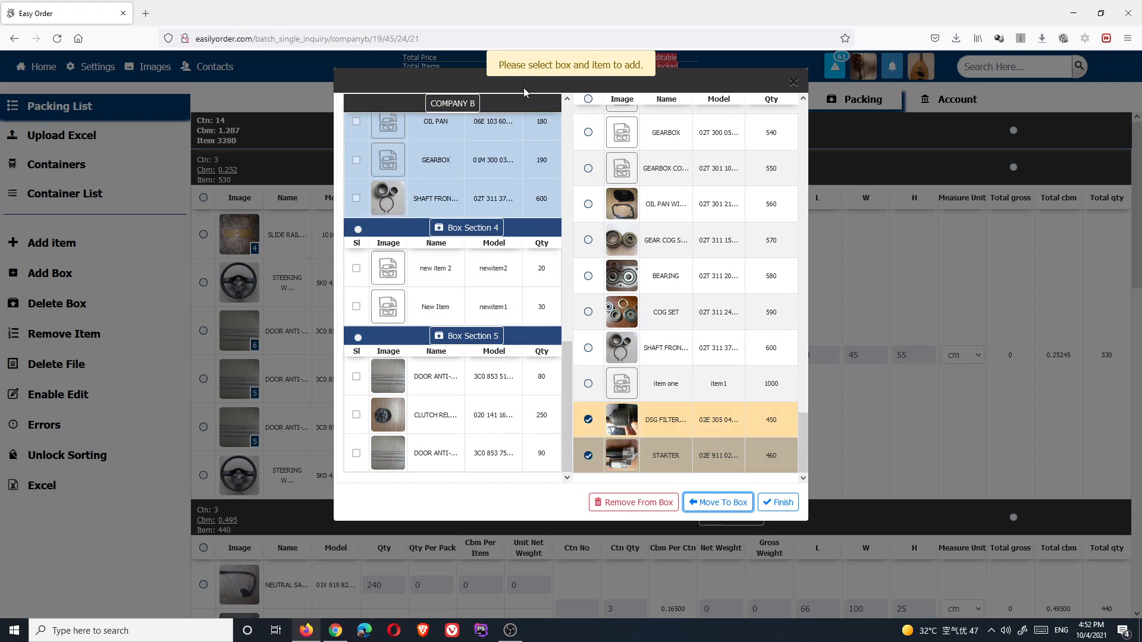
left_click(358, 339)
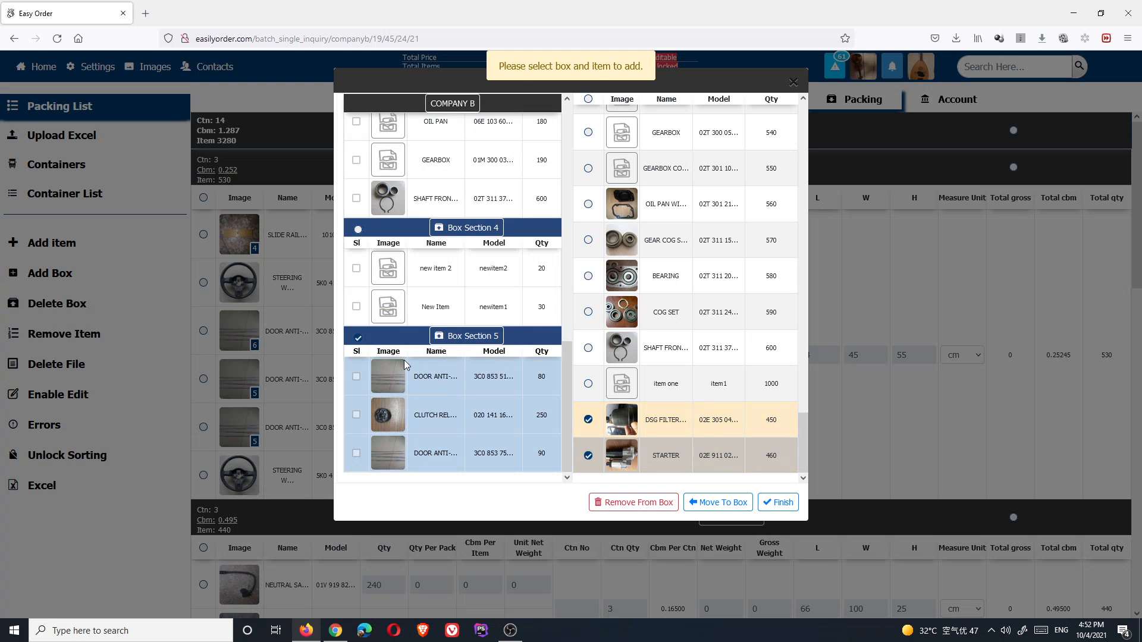
left_click(720, 503)
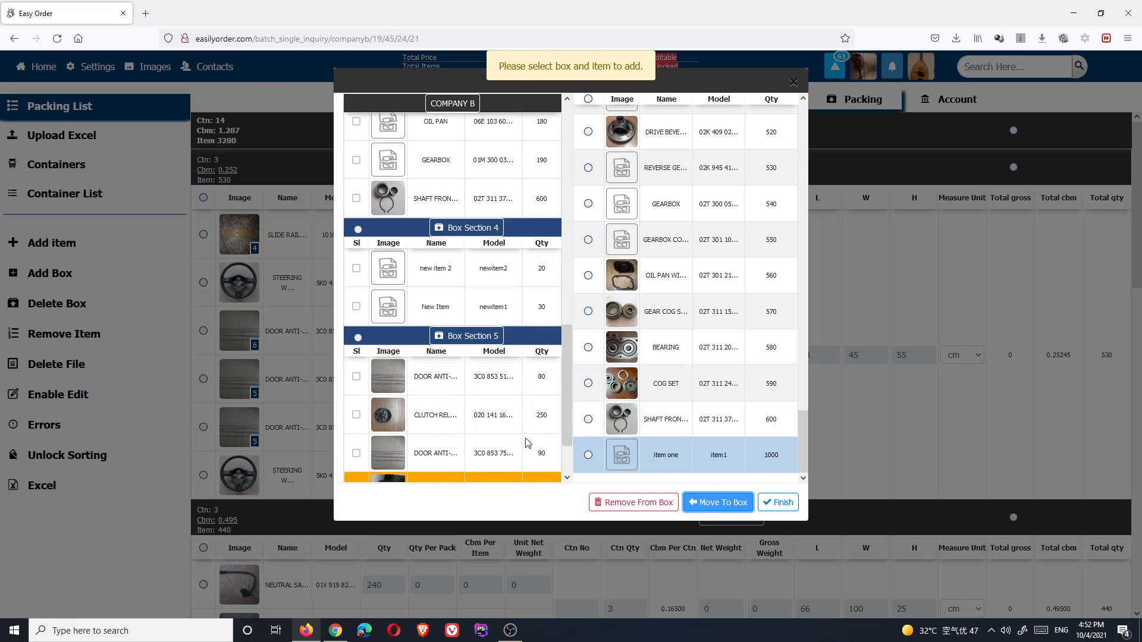
scroll(416, 396, "down", 2)
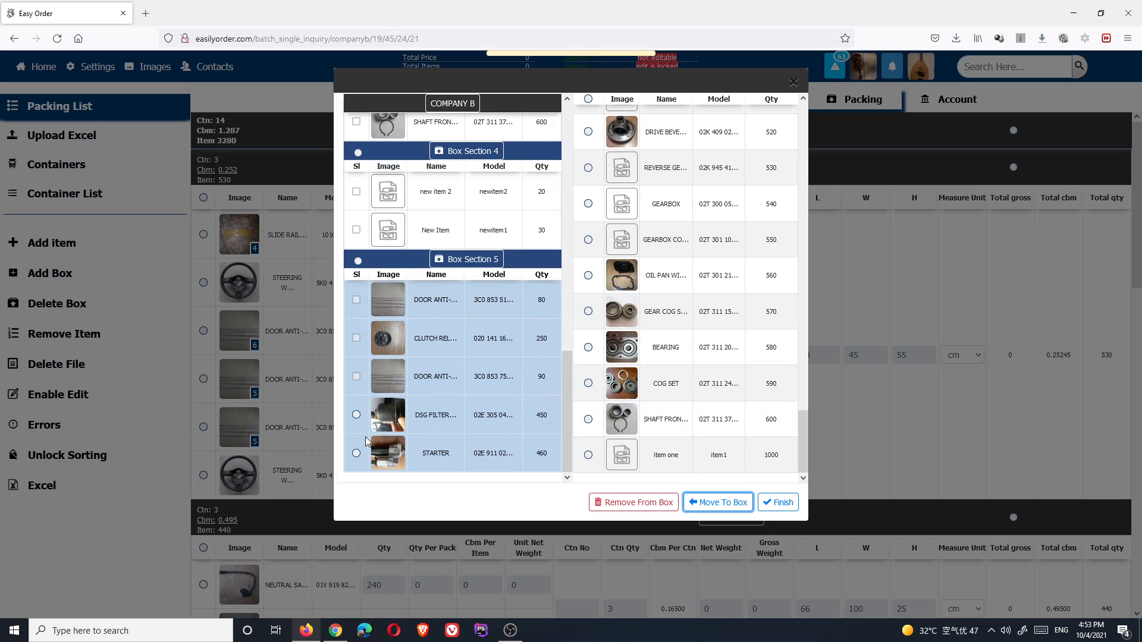
left_click(780, 503)
- Unlock sorting and drag the DSG FILTER row from Box Section 5 up toward Box Section 4
scroll(442, 369, "down", 5)
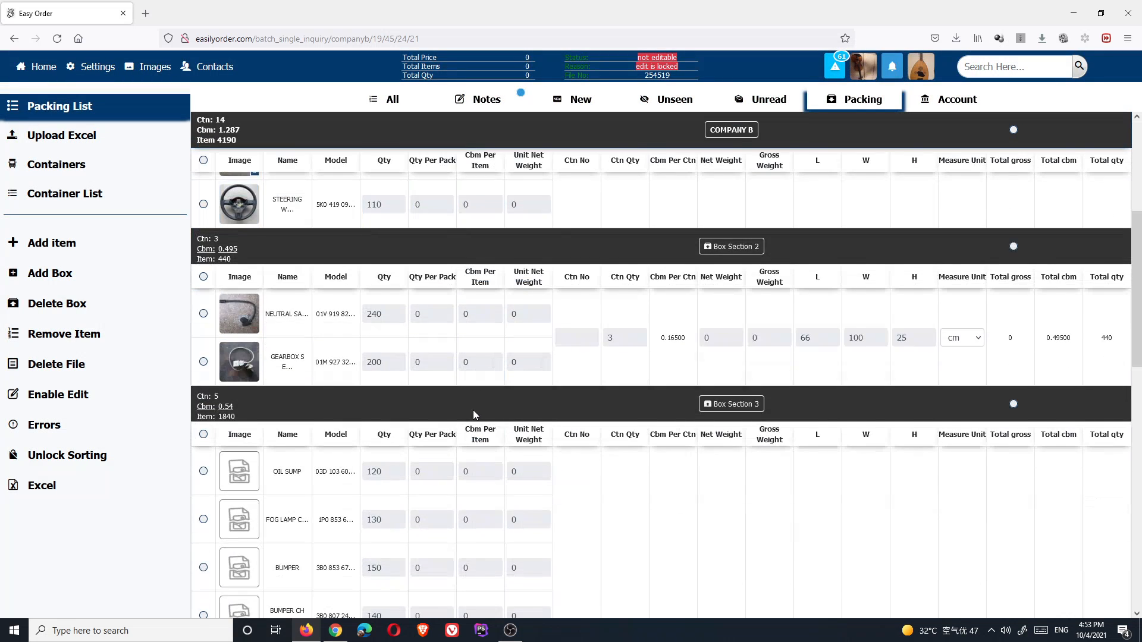
scroll(473, 409, "down", 10)
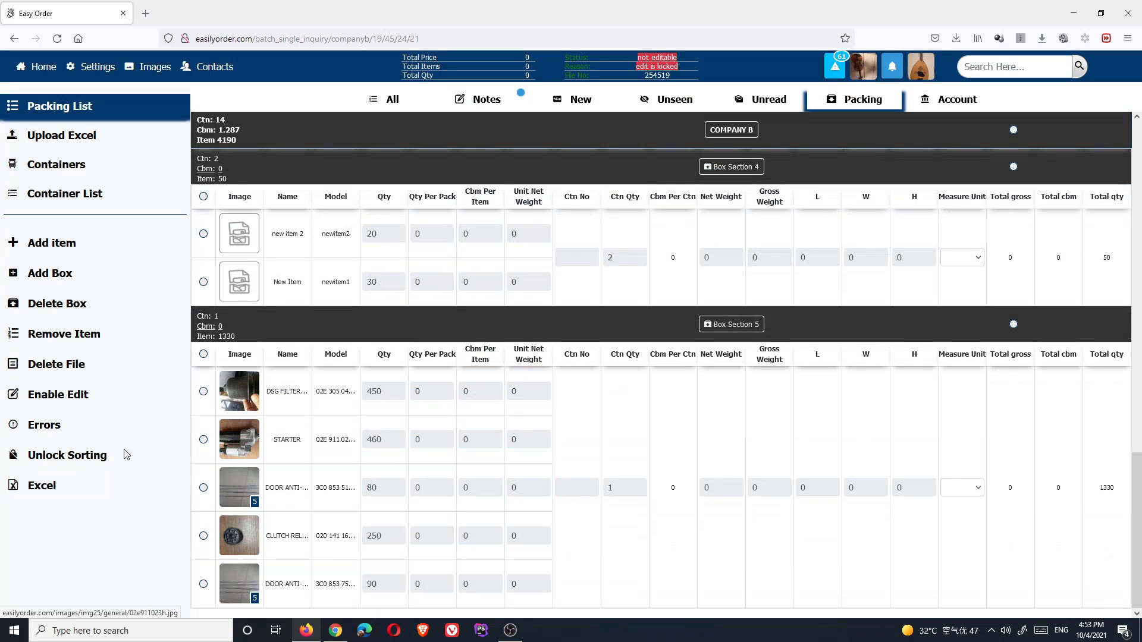
left_click(89, 455)
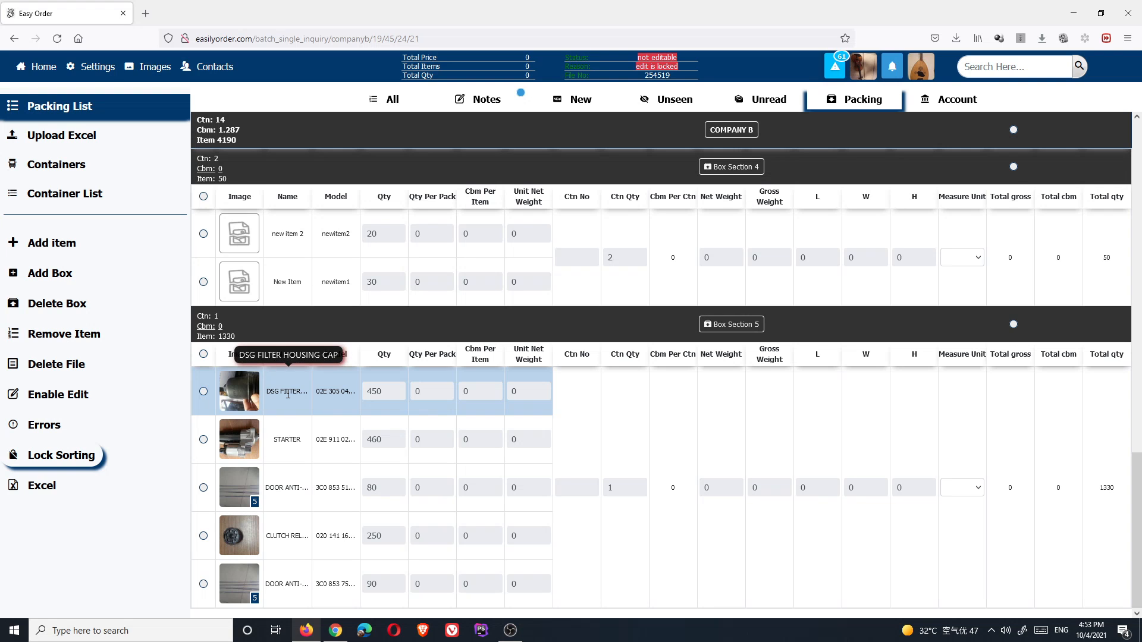
left_click_drag(289, 392, 375, 354)
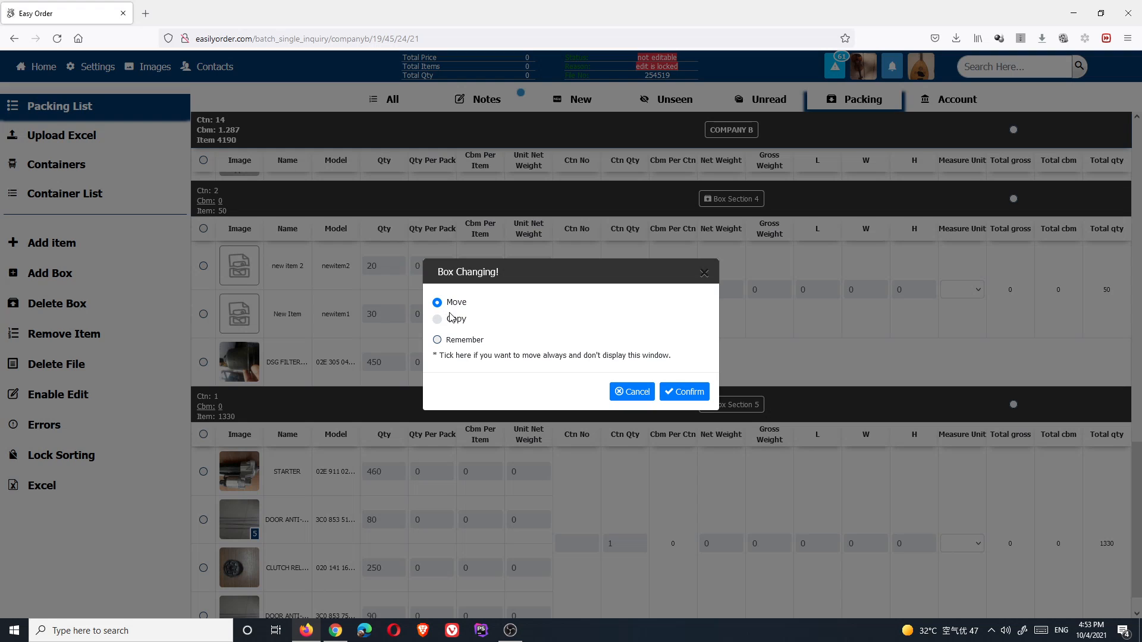
- Confirm the remembered DSG filter move, place STARTER in Box Section 4 above it, and reload
left_click(437, 339)
left_click(694, 392)
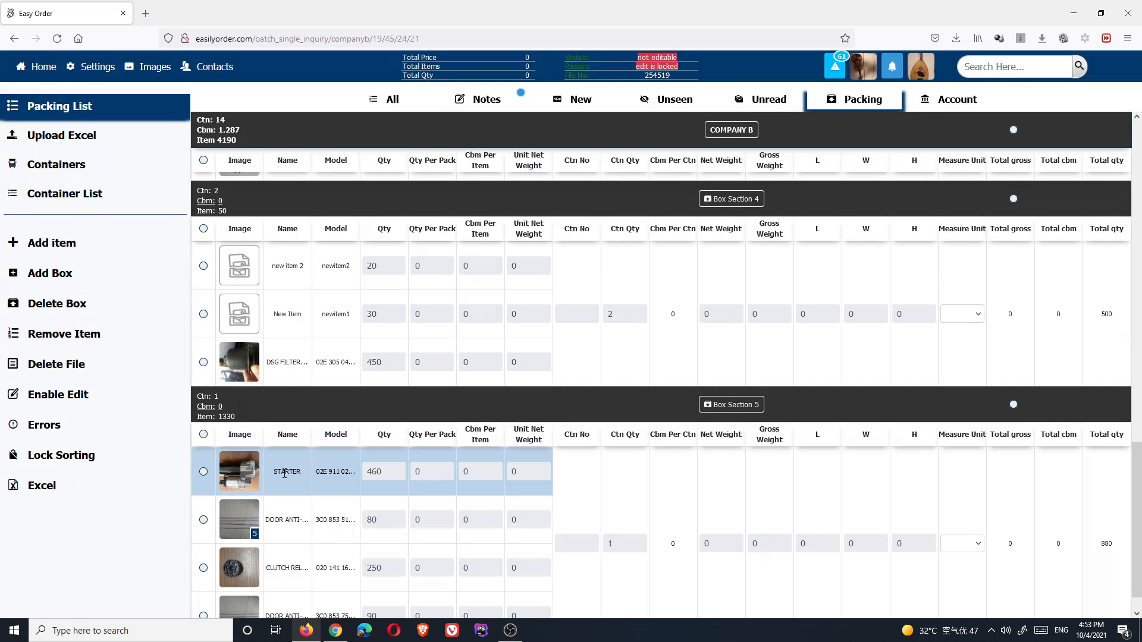
left_click_drag(284, 473, 300, 371)
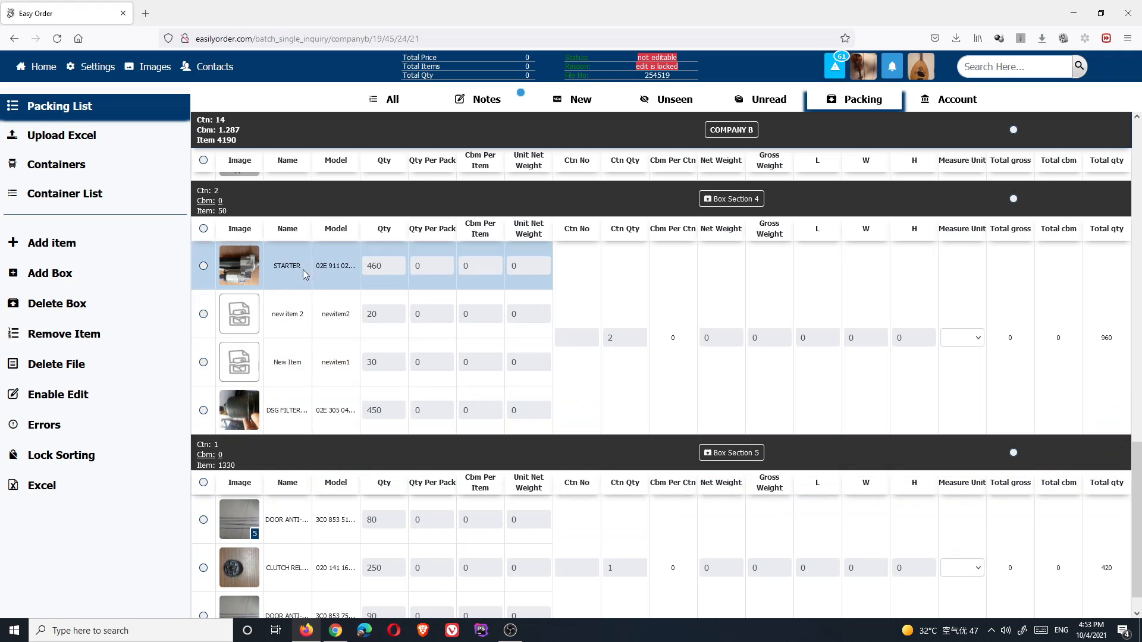
left_click_drag(287, 284, 256, 398)
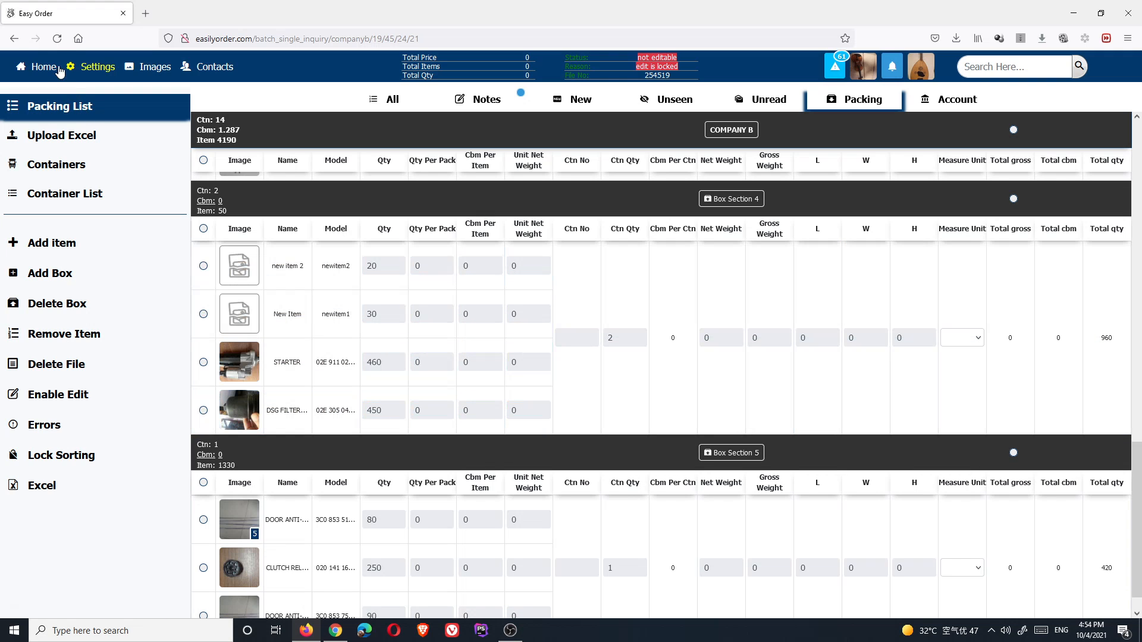
left_click(57, 39)
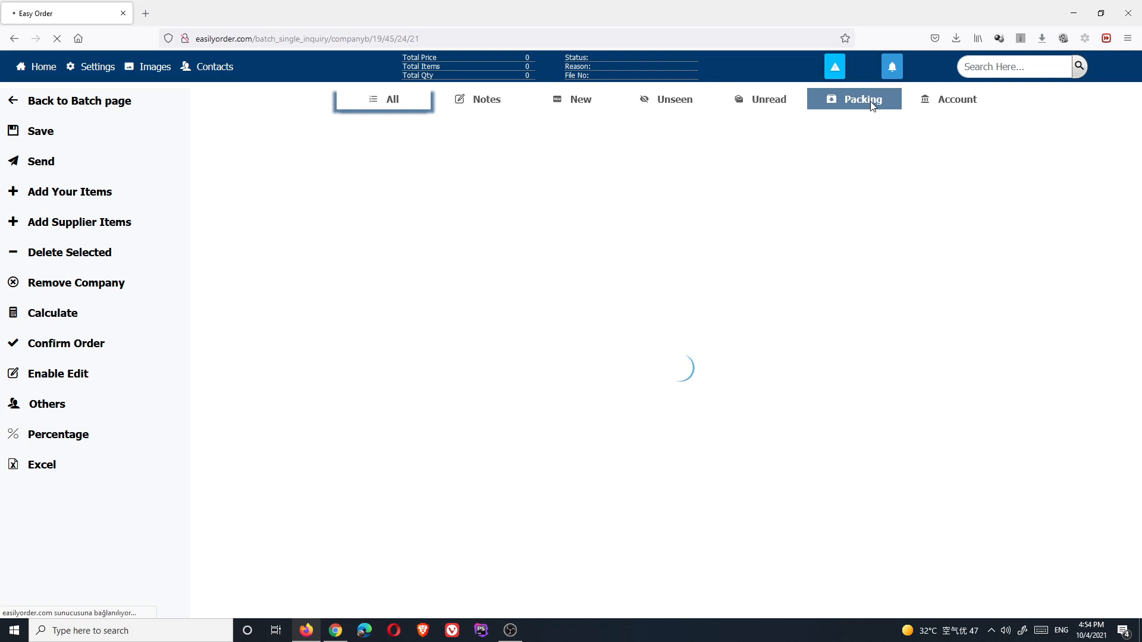
- Restart the stalled reload, open the Packing tab and scroll down to Box Sections 4 and 5
left_click(990, 633)
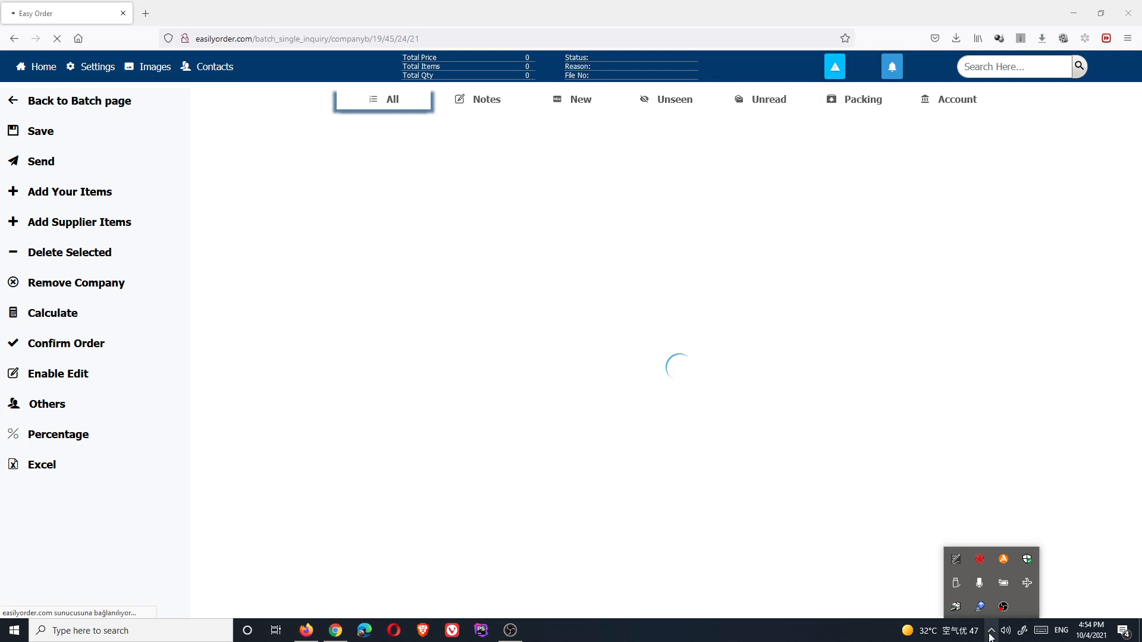
left_click(990, 634)
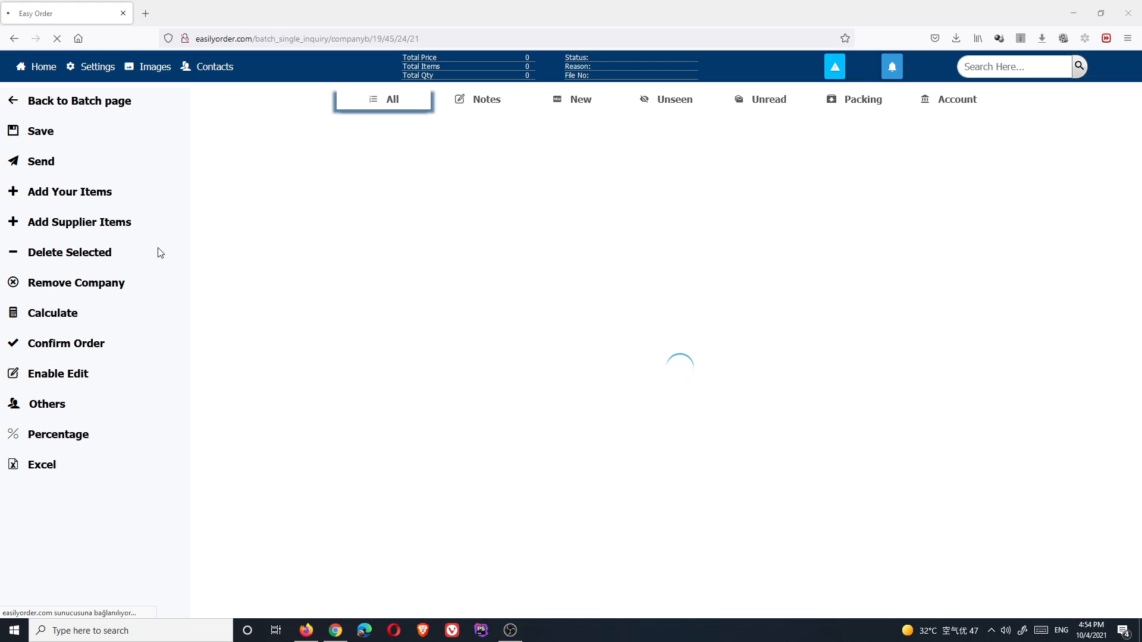
left_click(57, 38)
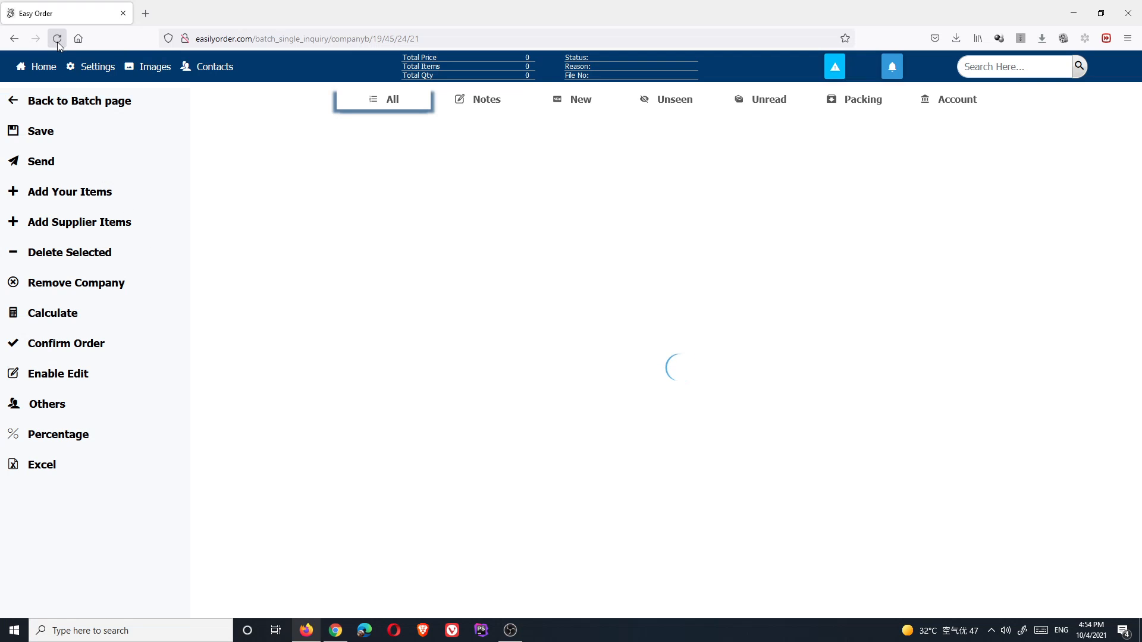
left_click(68, 69)
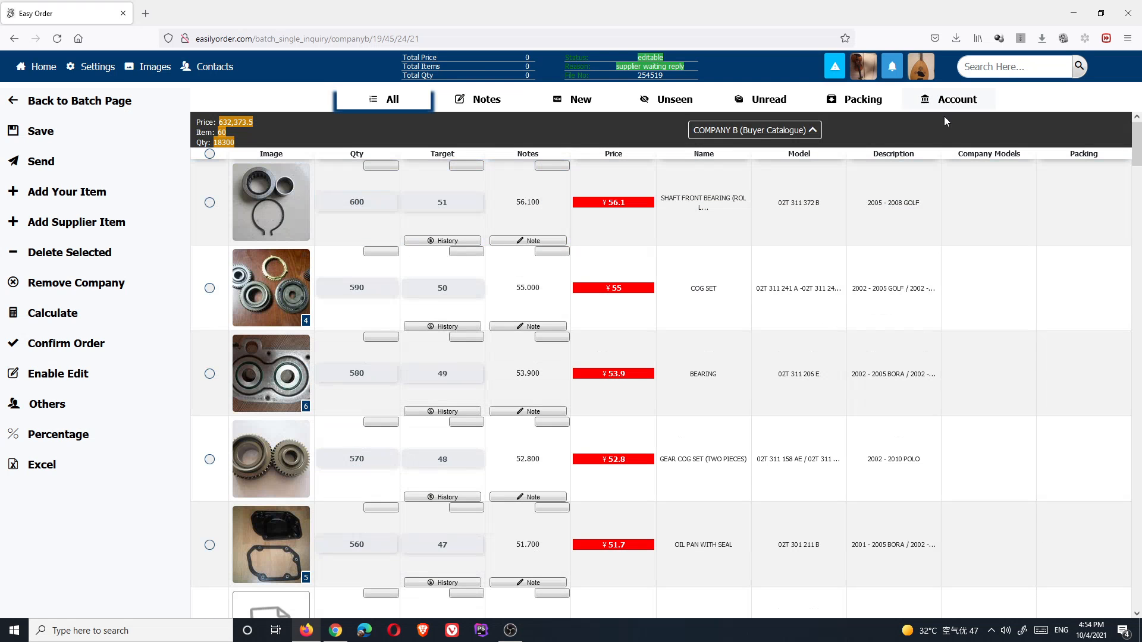
left_click(862, 100)
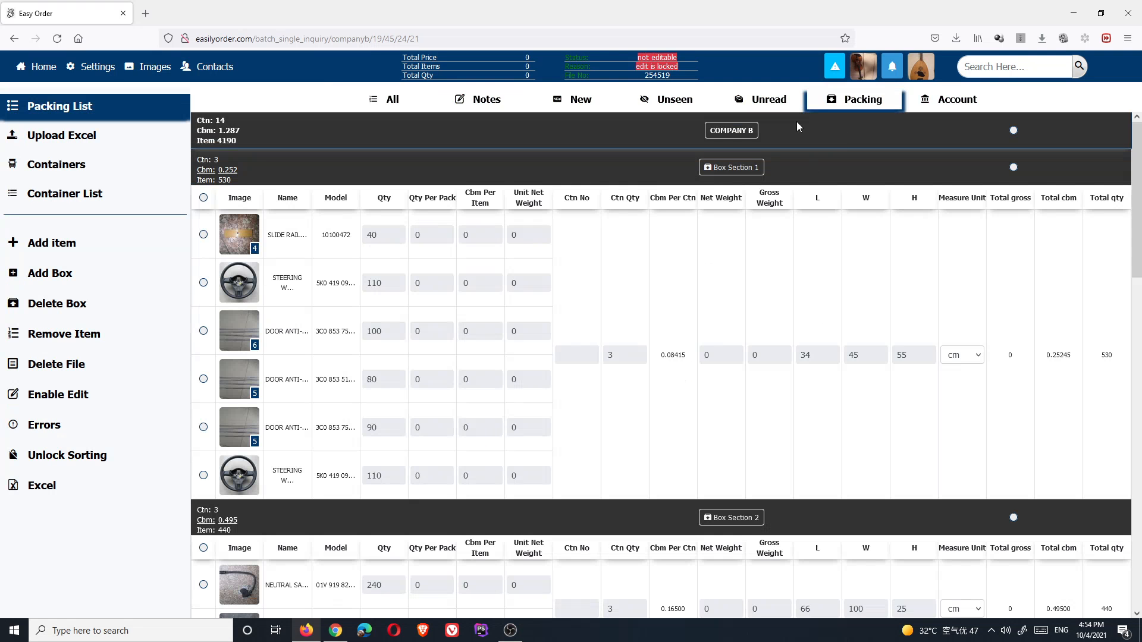
scroll(352, 352, "down", 6)
scroll(353, 352, "down", 9)
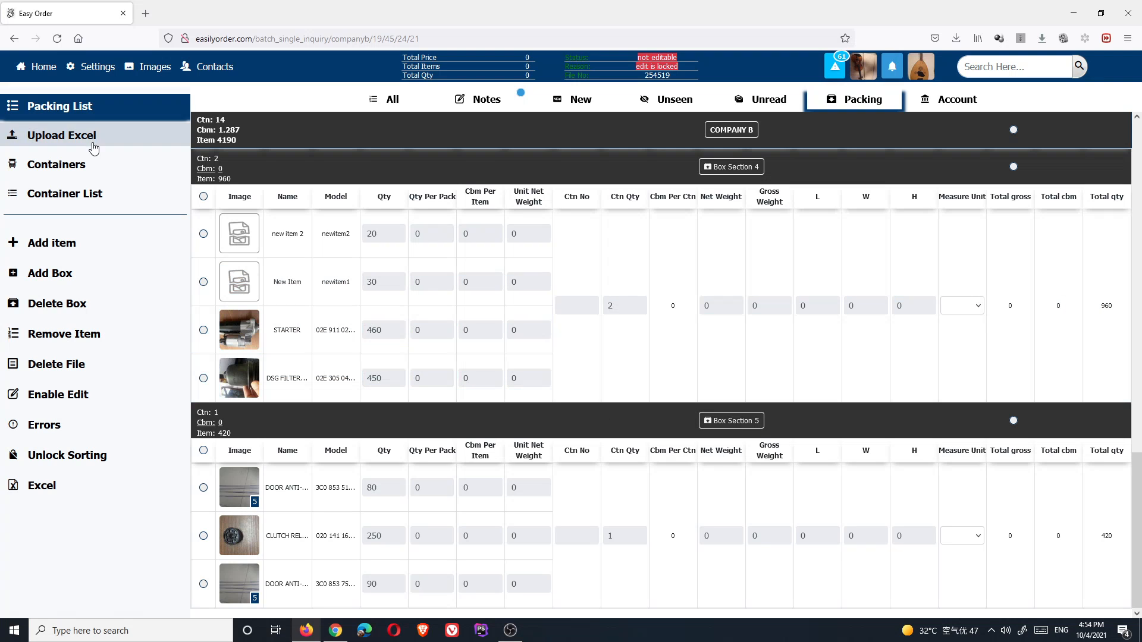
- Open the Containers page and start a new Create Container / BL form
left_click(66, 171)
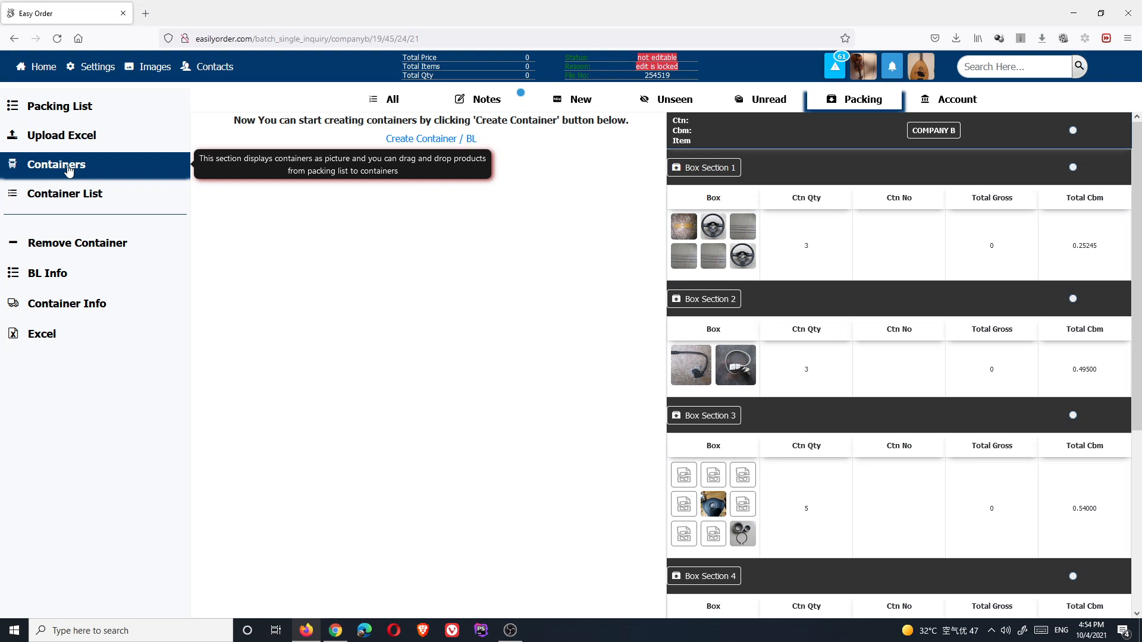
left_click(432, 141)
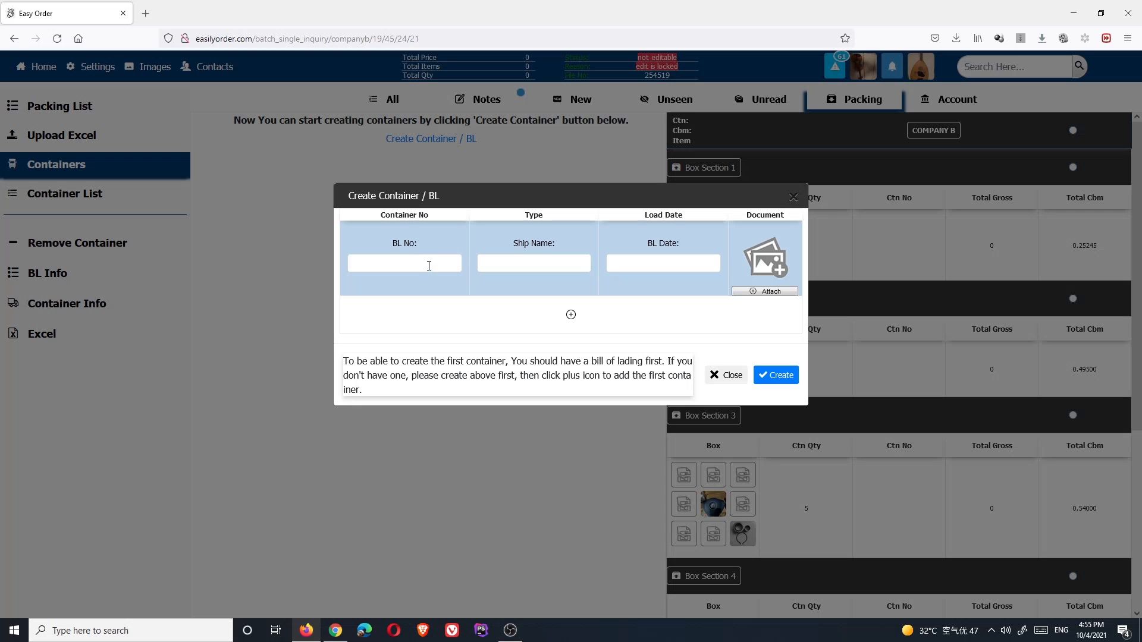
- Enter BL number BL12345, ship name voyage and BL date 2021-10-04
left_click(429, 265)
type("BL123")
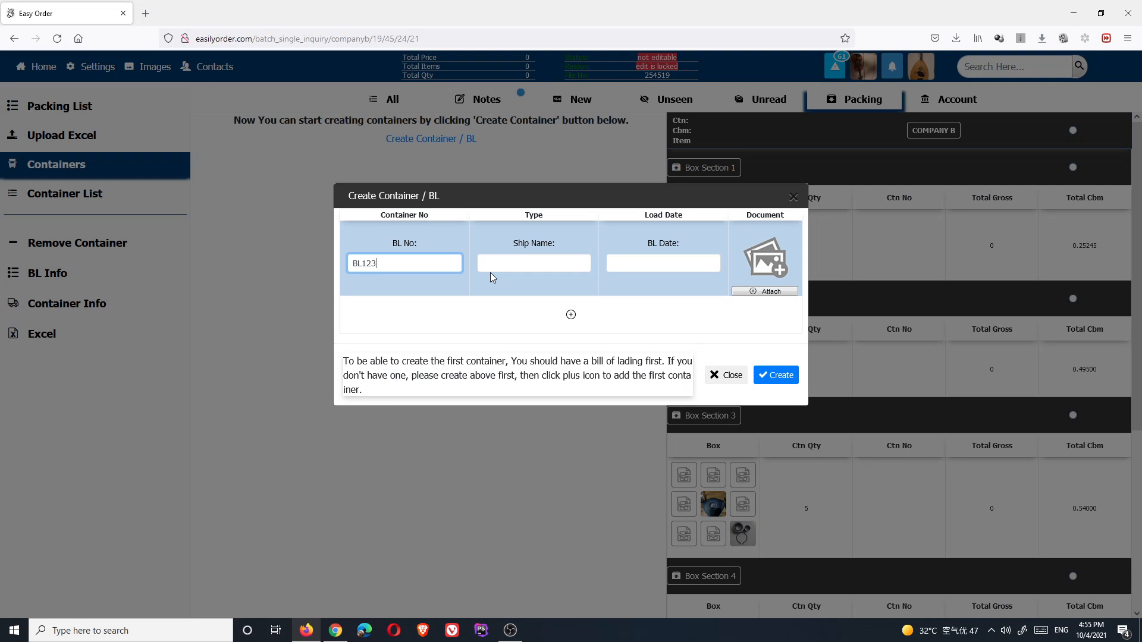
type("45")
left_click(524, 263)
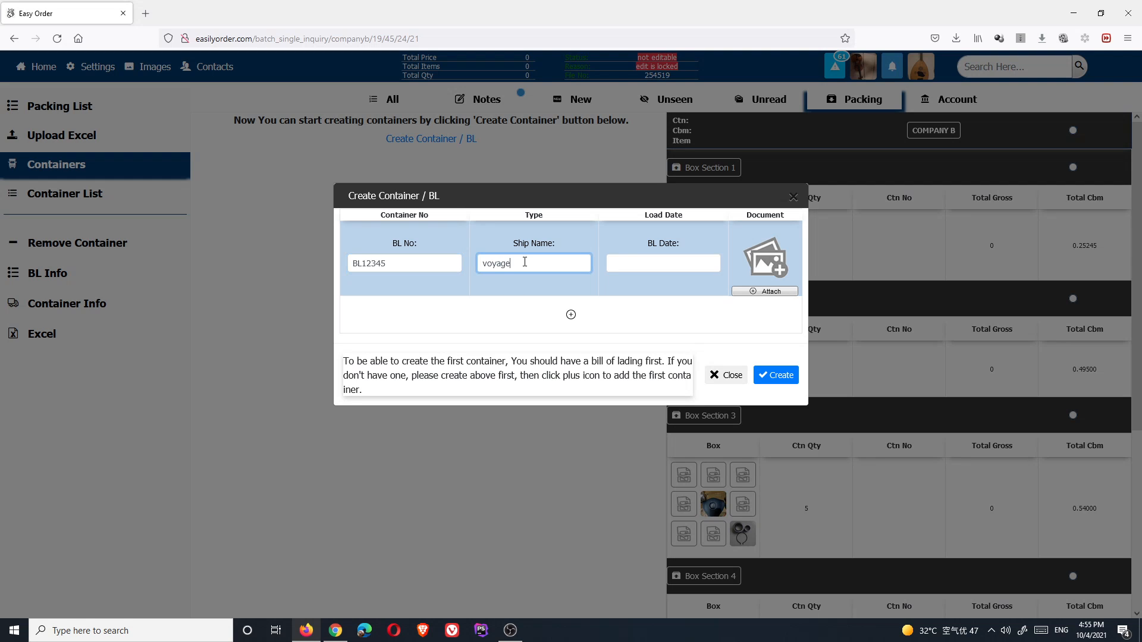
left_click(649, 265)
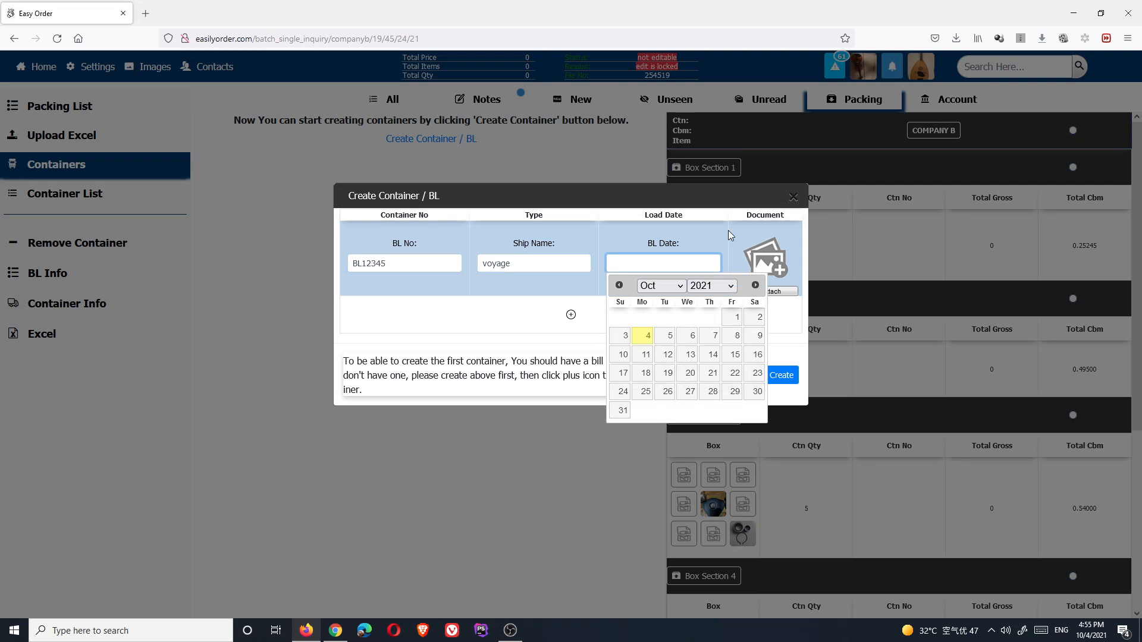
left_click(648, 336)
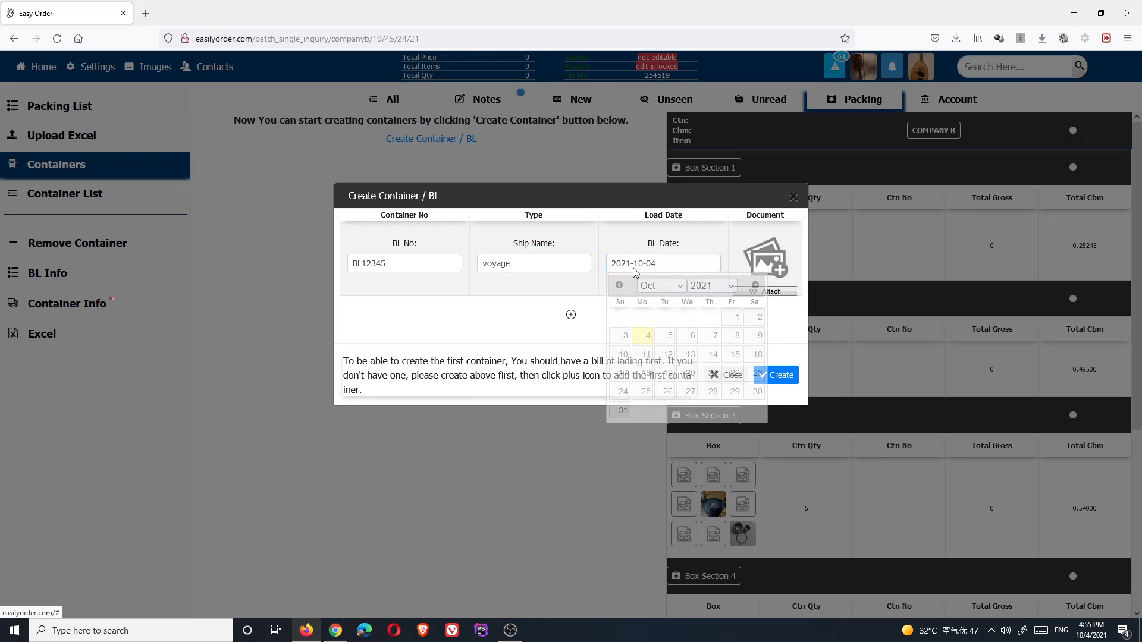
- Attach the Excel file from Documents to the BL and try to create it
left_click(764, 293)
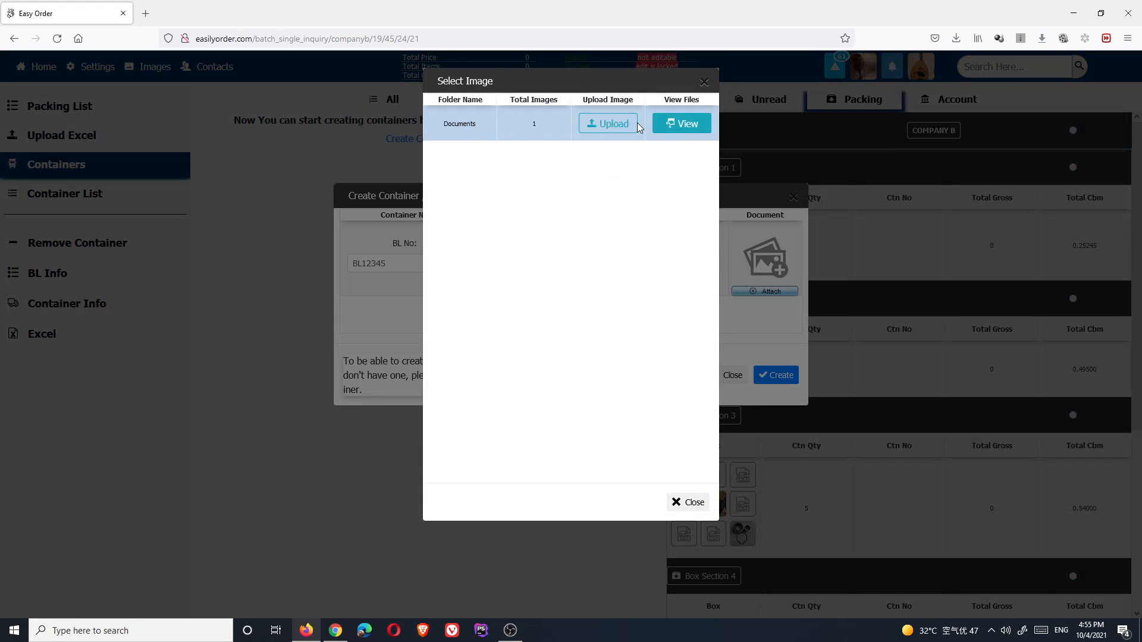
left_click(669, 126)
left_click(671, 189)
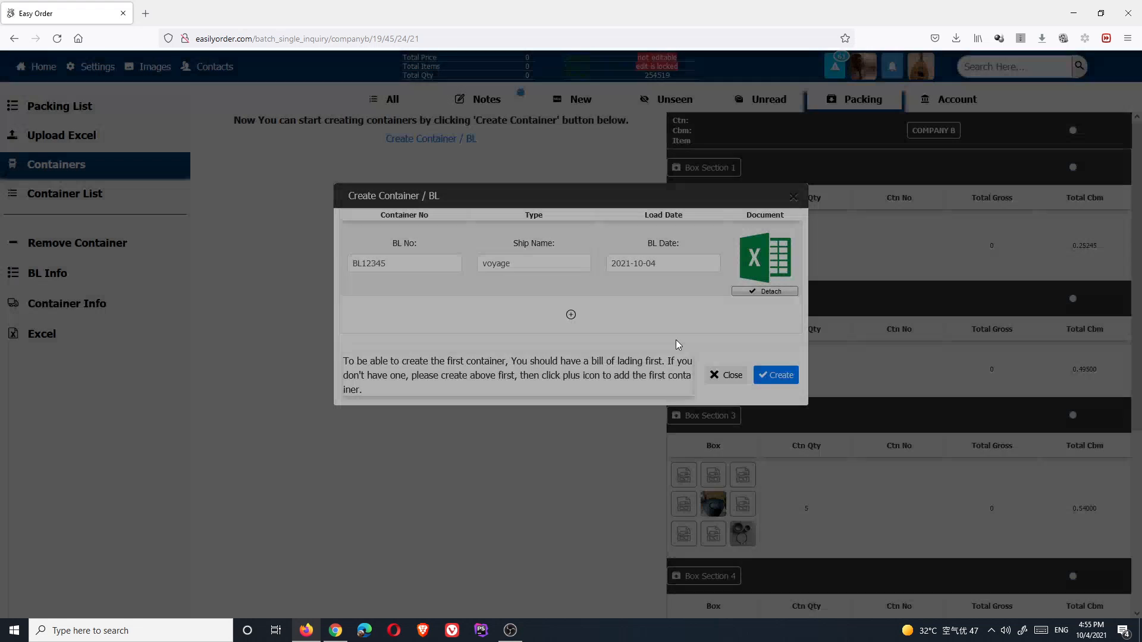
left_click(774, 377)
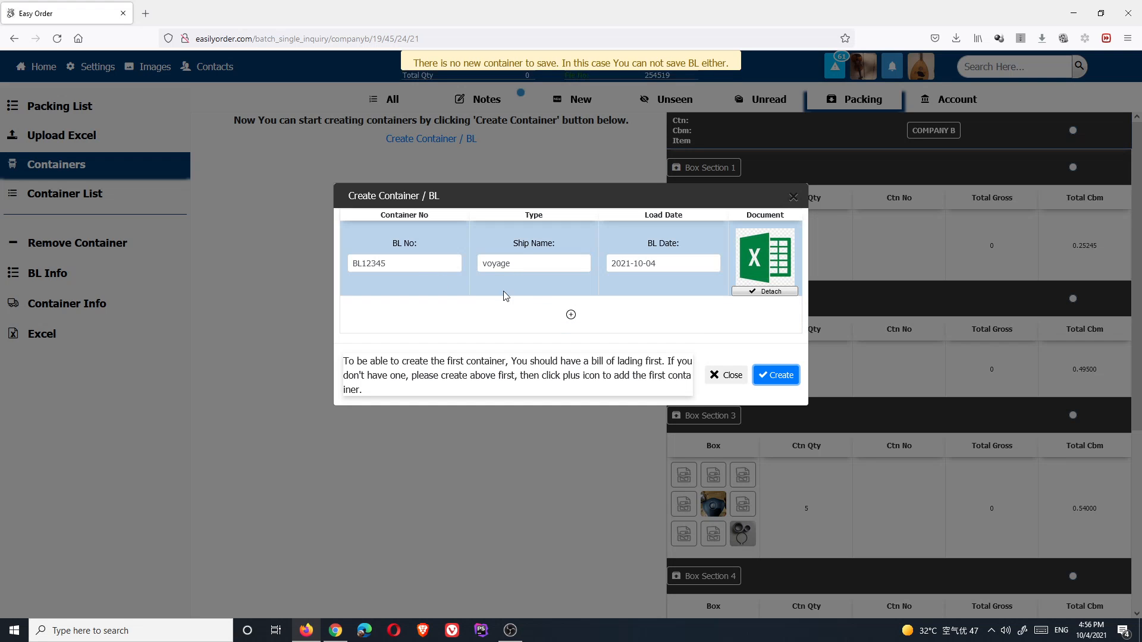
- Add container1 as High Cube 40 ft, load date 2021-10-05, and create it under BL12345
left_click(571, 316)
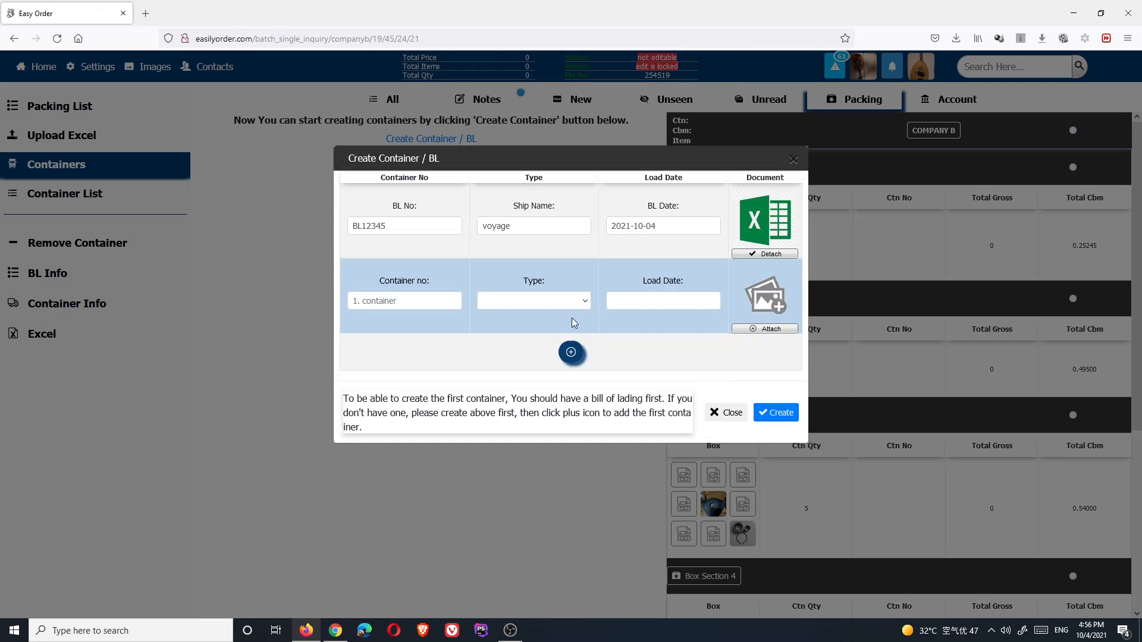
left_click(440, 306)
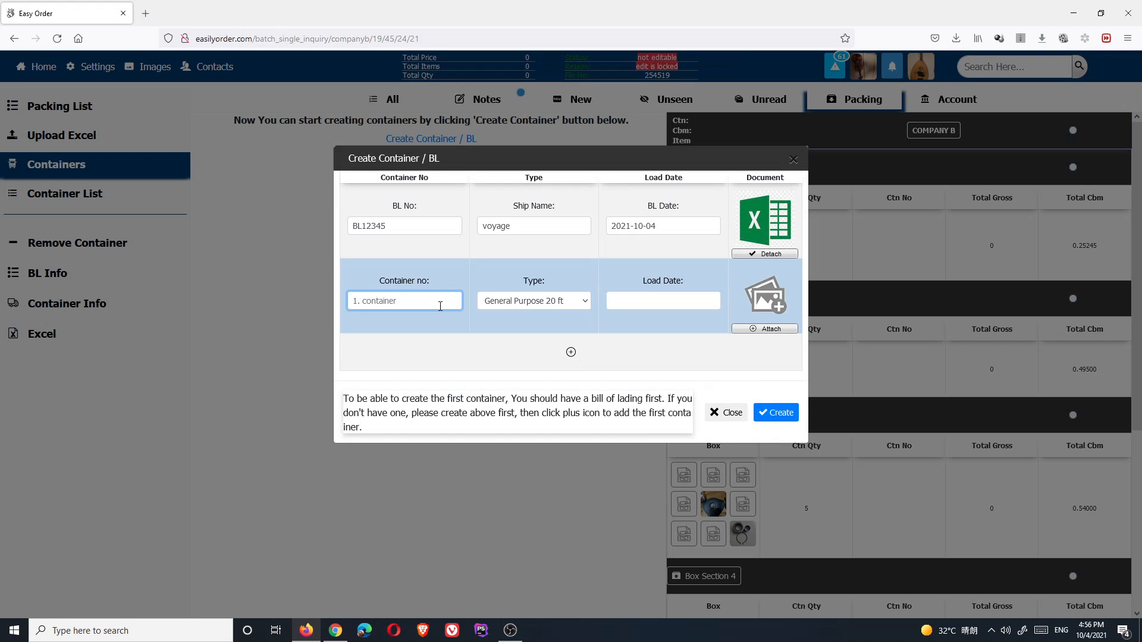
type("container1")
left_click(517, 302)
left_click(515, 332)
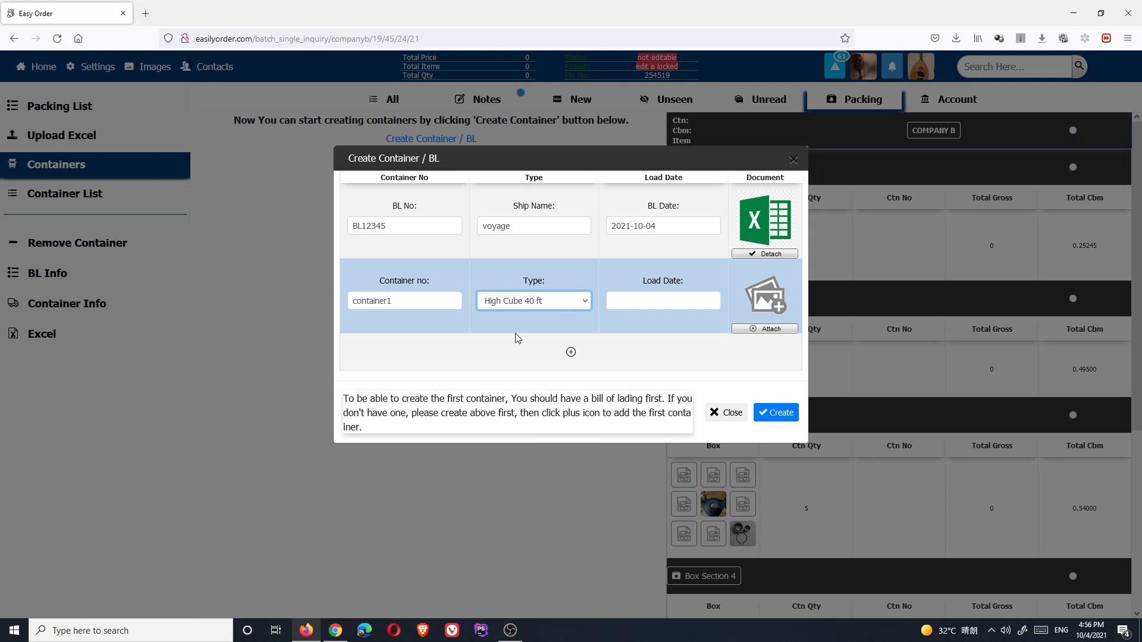
left_click(645, 302)
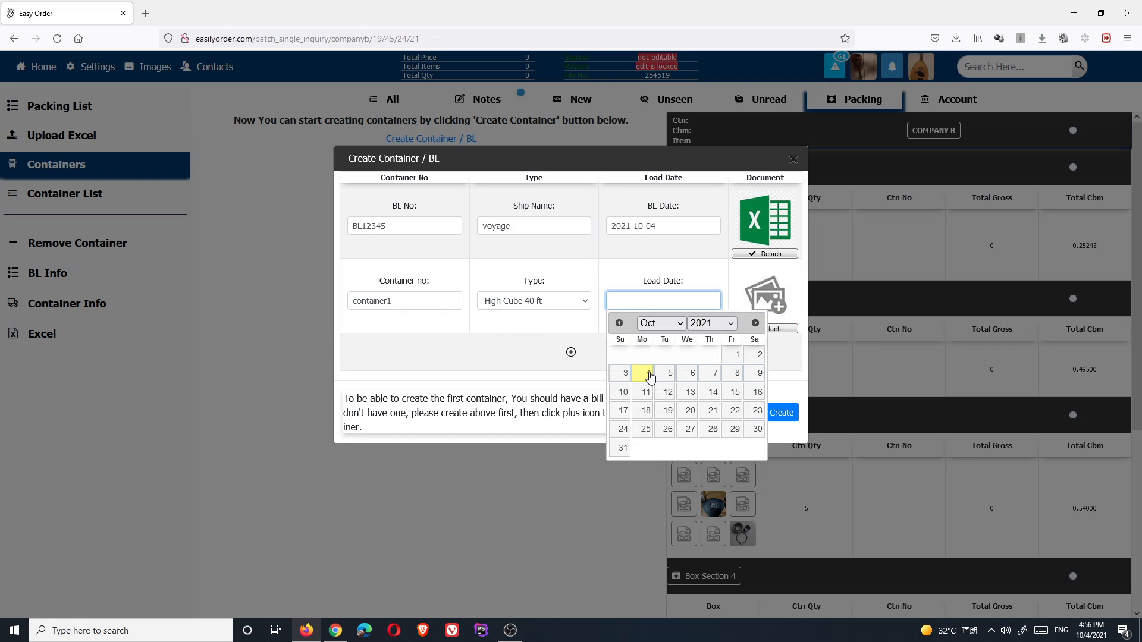
left_click(667, 373)
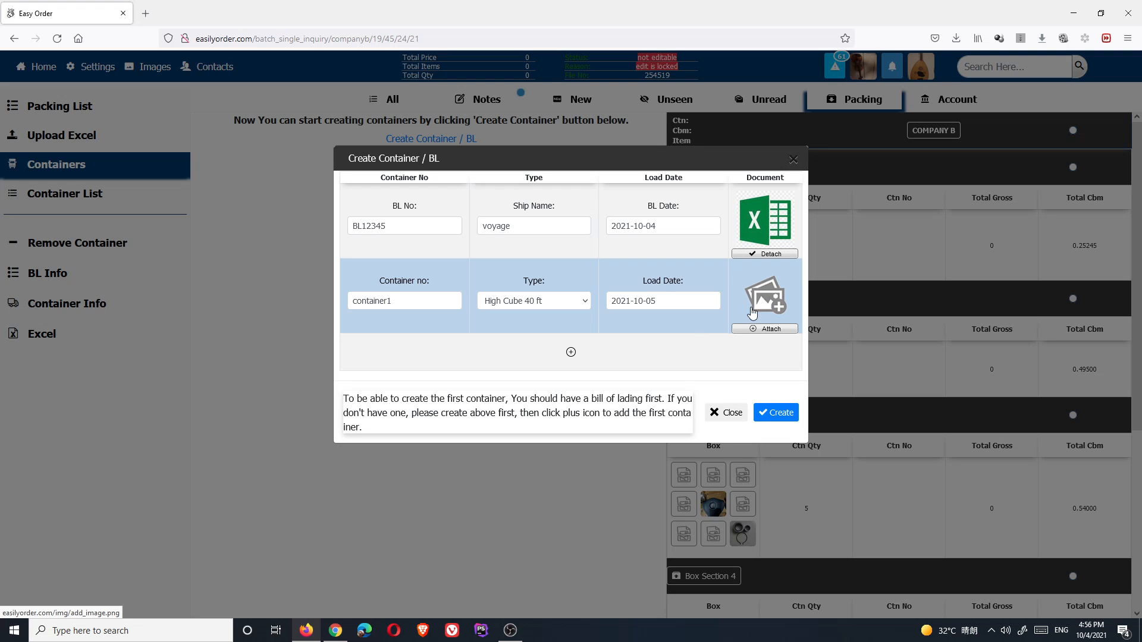
left_click(786, 413)
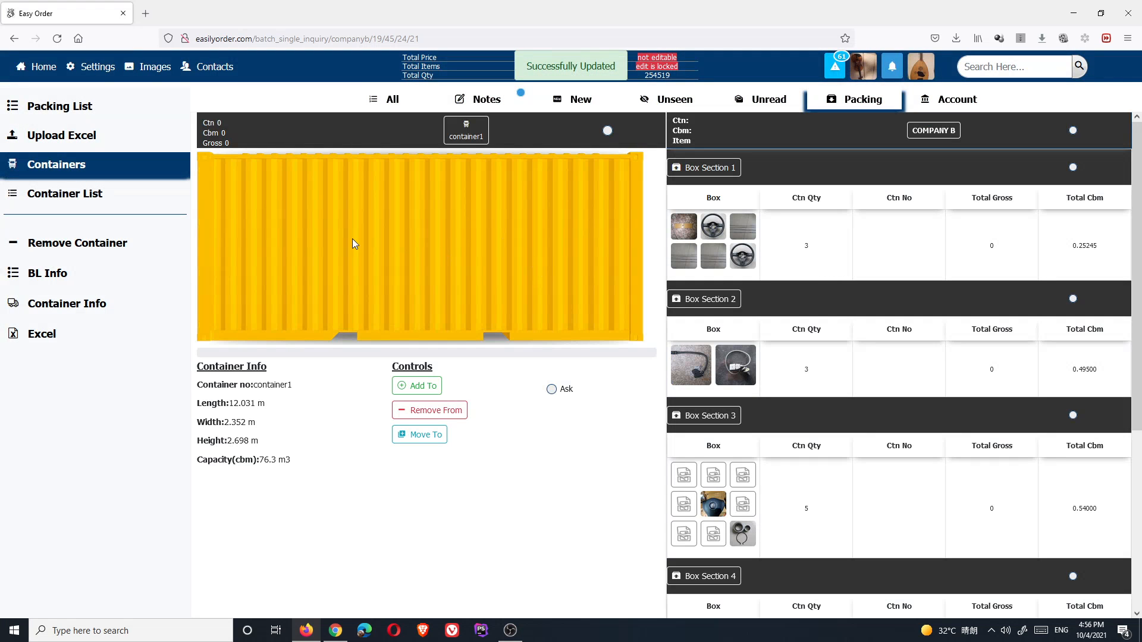
- Review container1, then start adding another container with BL12345 kept as the BL
left_click(59, 305)
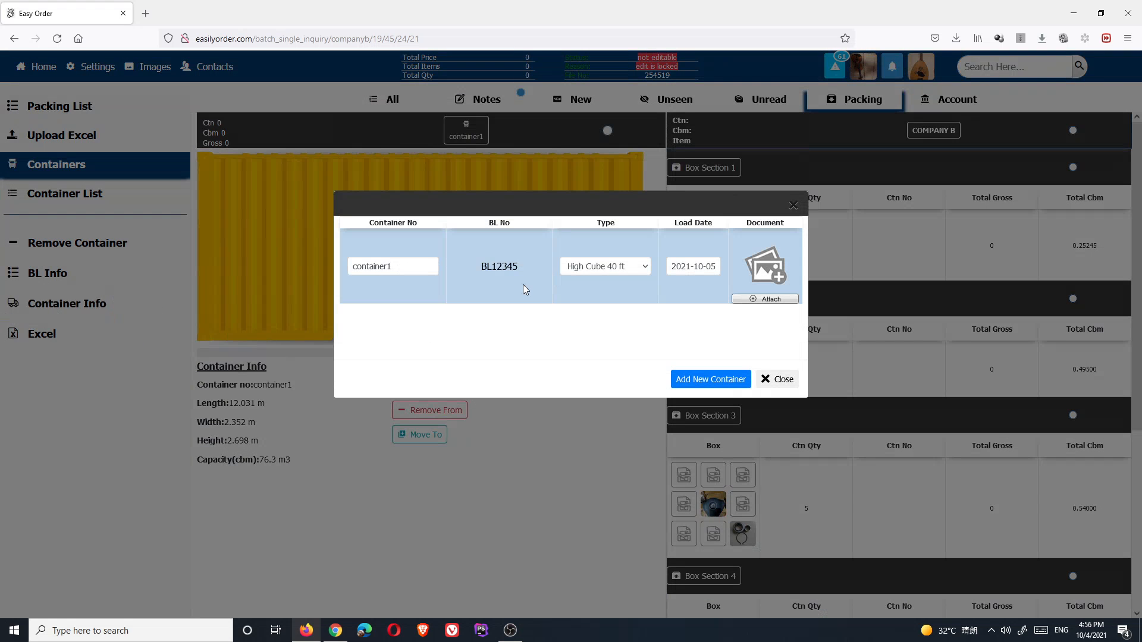
left_click(711, 379)
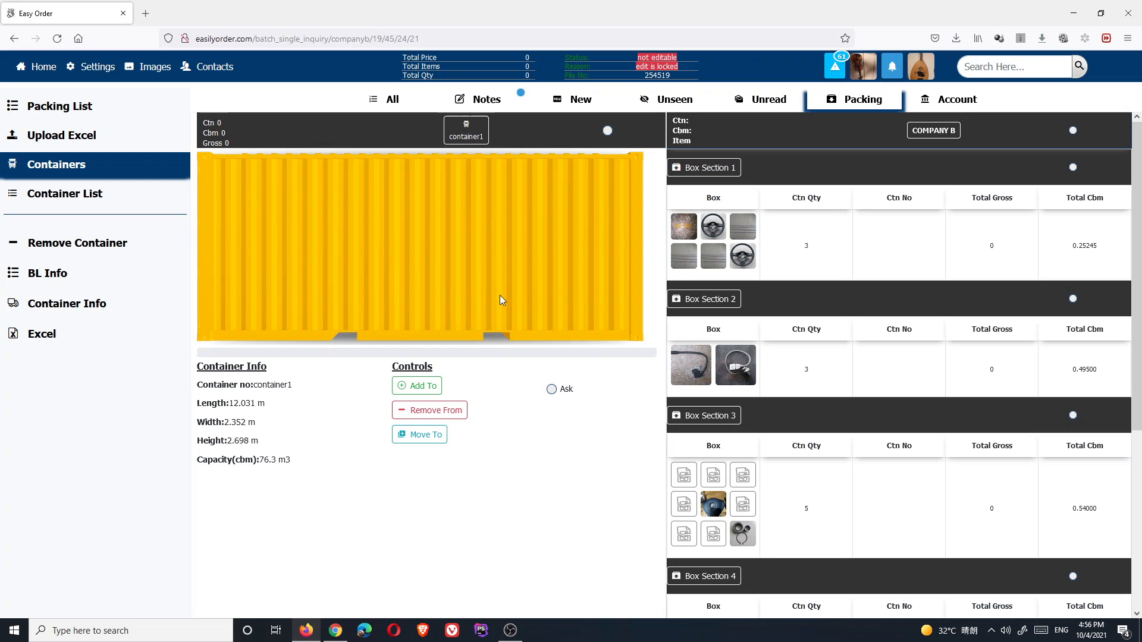
left_click(155, 307)
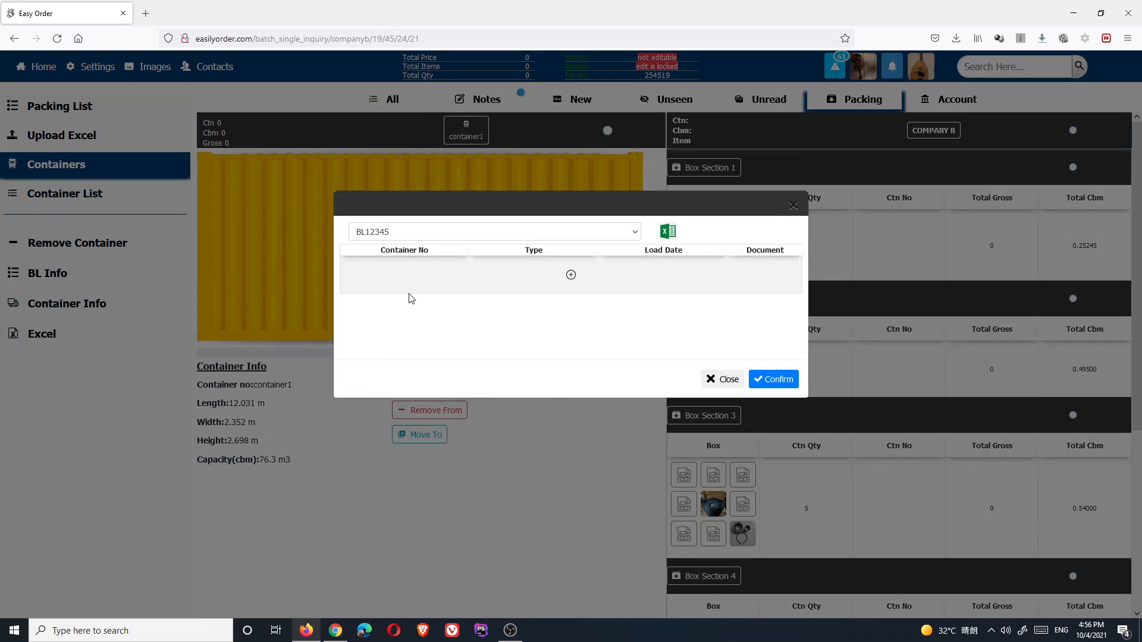
left_click(427, 236)
left_click(419, 237)
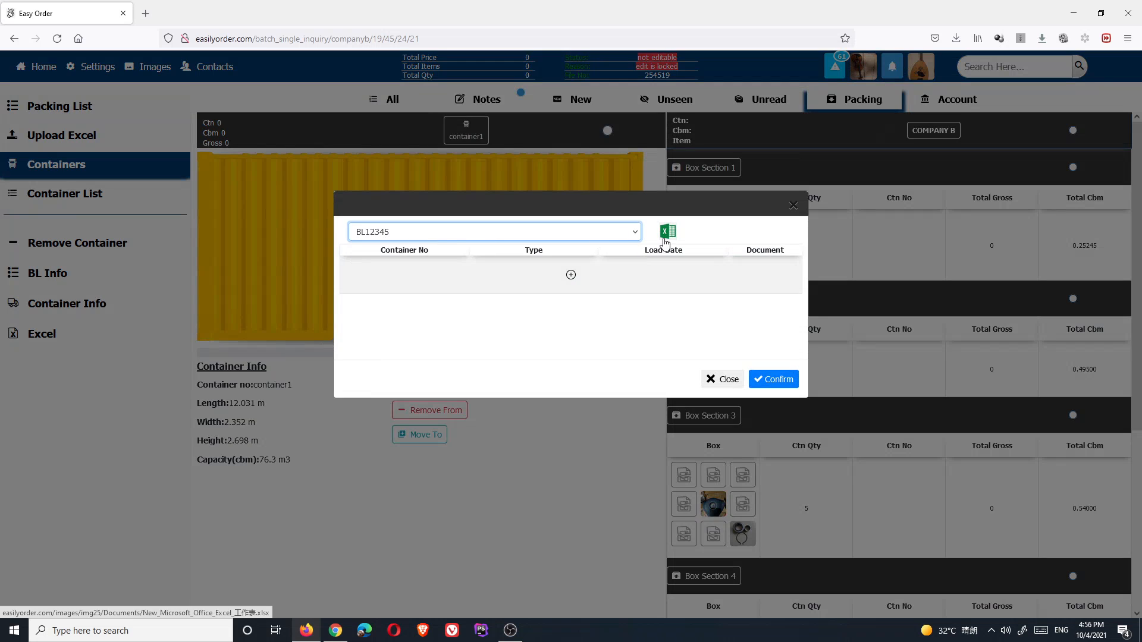
- Add container2 as High Cube 40 ft loading 2021-10-05 and confirm it
left_click(571, 277)
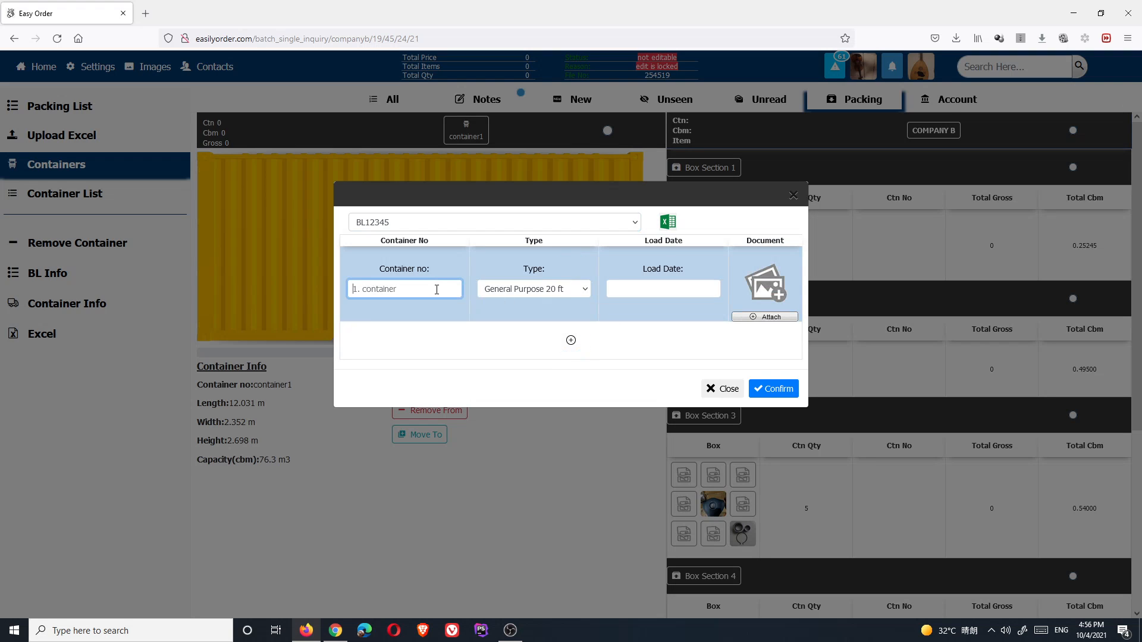
type("container2")
left_click(522, 289)
left_click(523, 323)
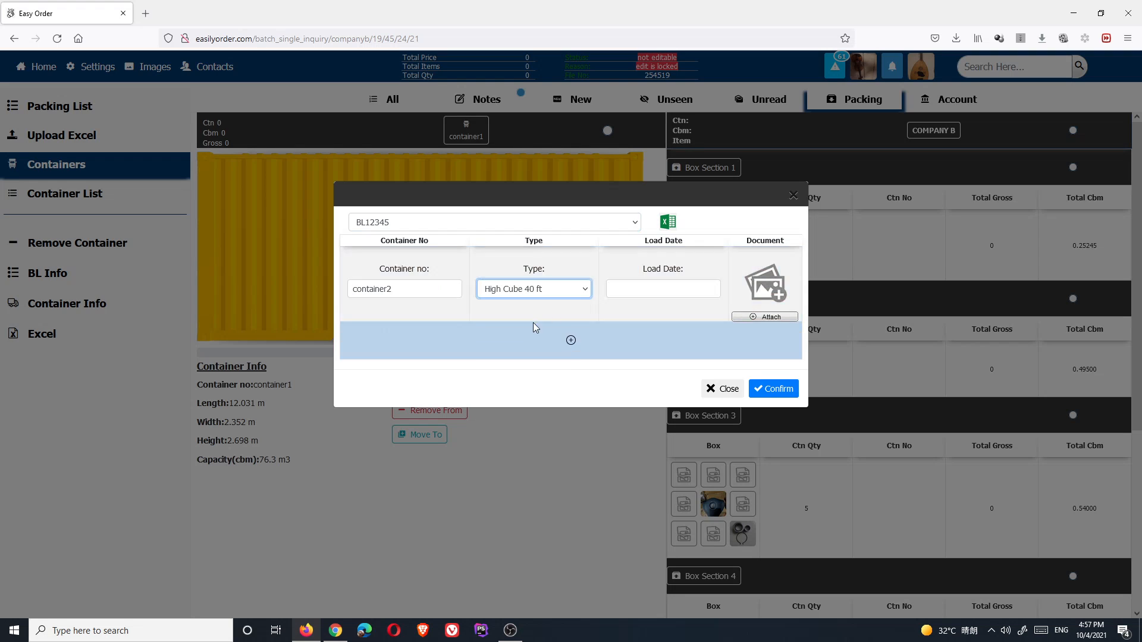
left_click(645, 291)
left_click(668, 354)
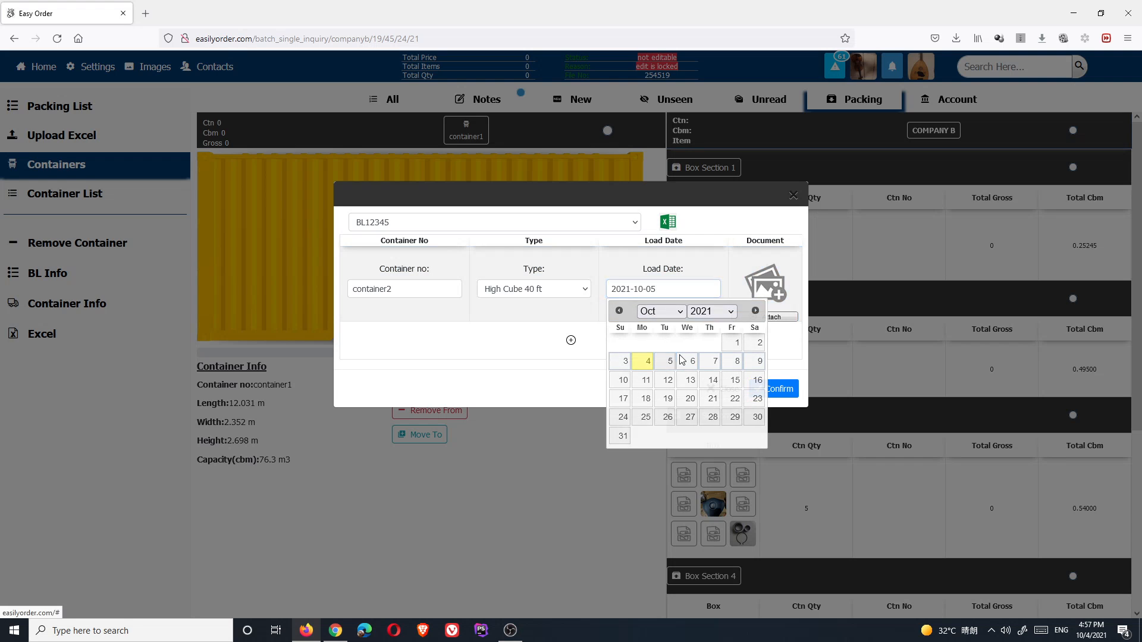
left_click(775, 389)
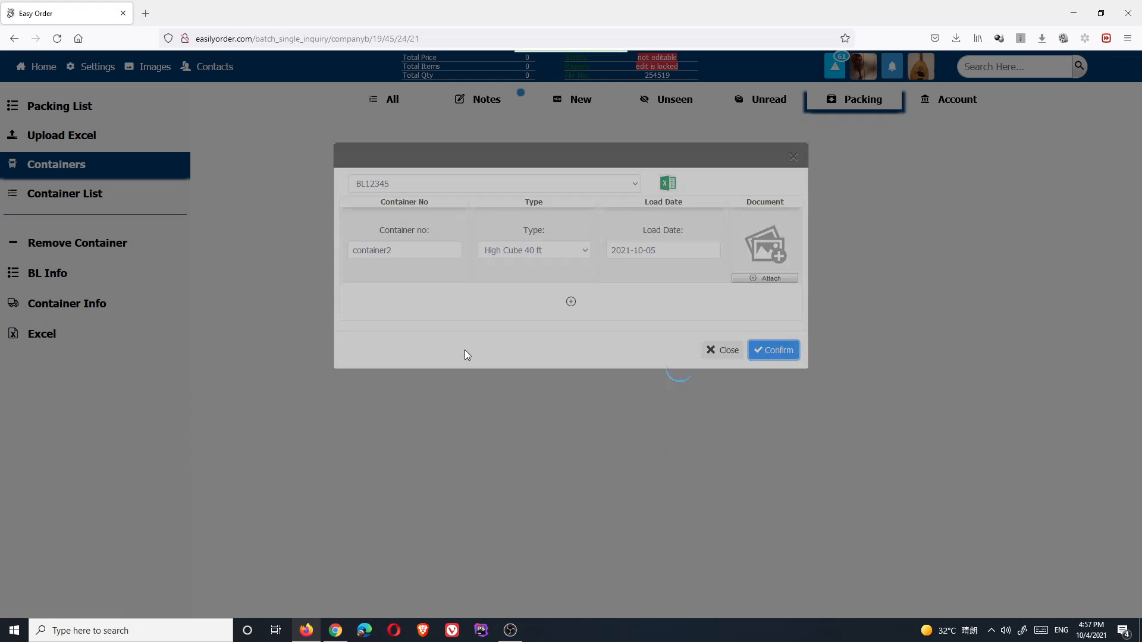
scroll(416, 345, "down", 3)
scroll(433, 387, "up", 2)
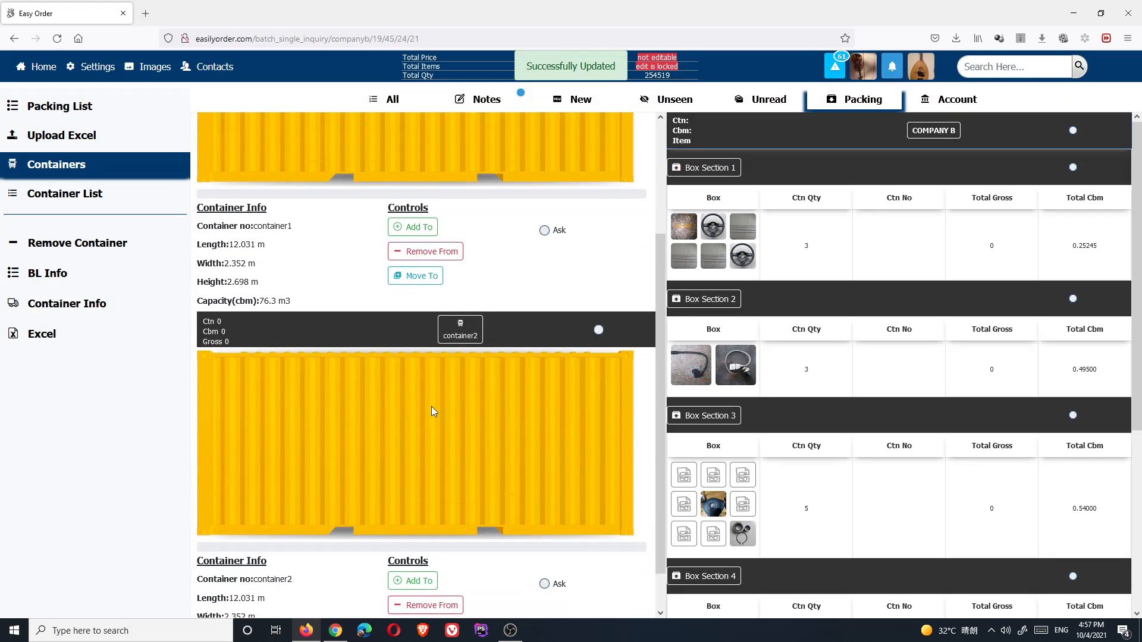
scroll(470, 238, "up", 1)
scroll(456, 226, "down", 3)
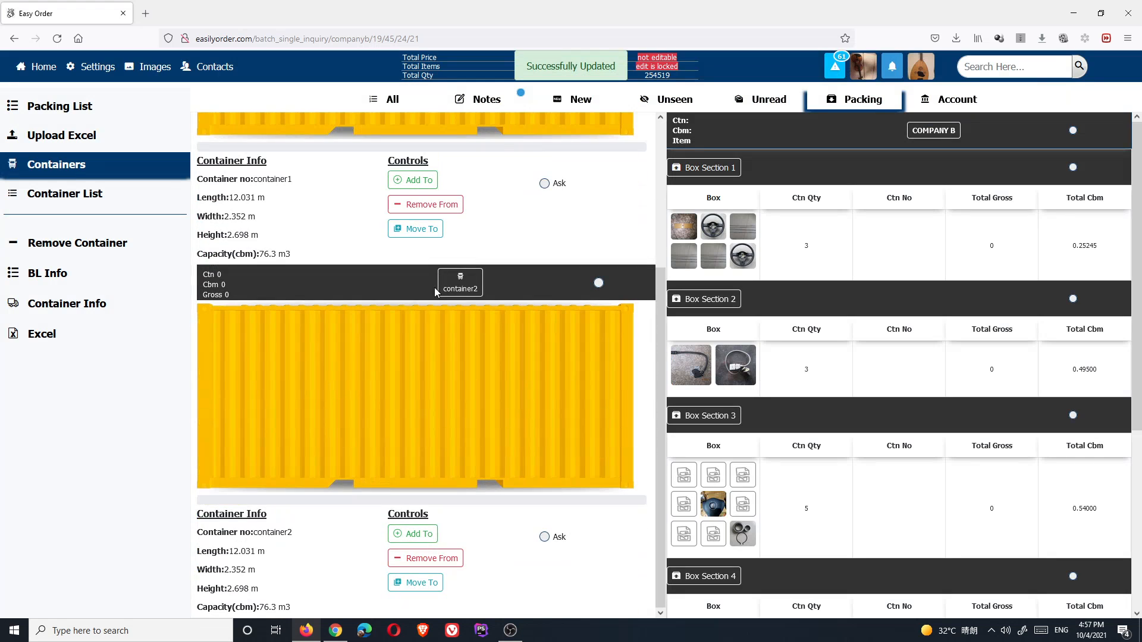
scroll(435, 298, "up", 3)
scroll(436, 308, "up", 1)
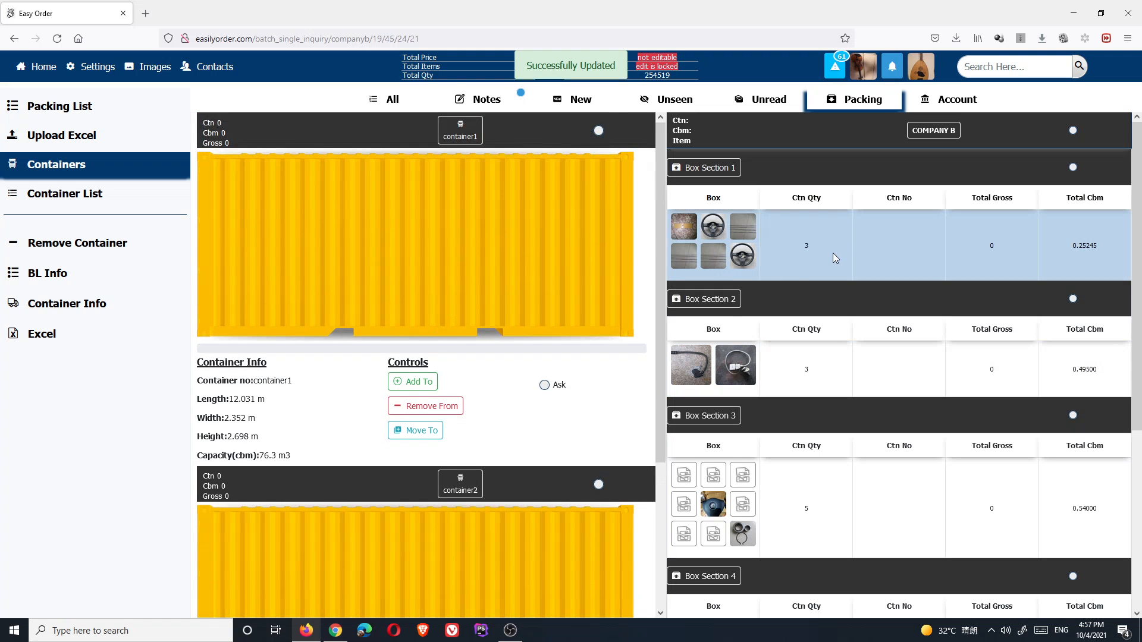
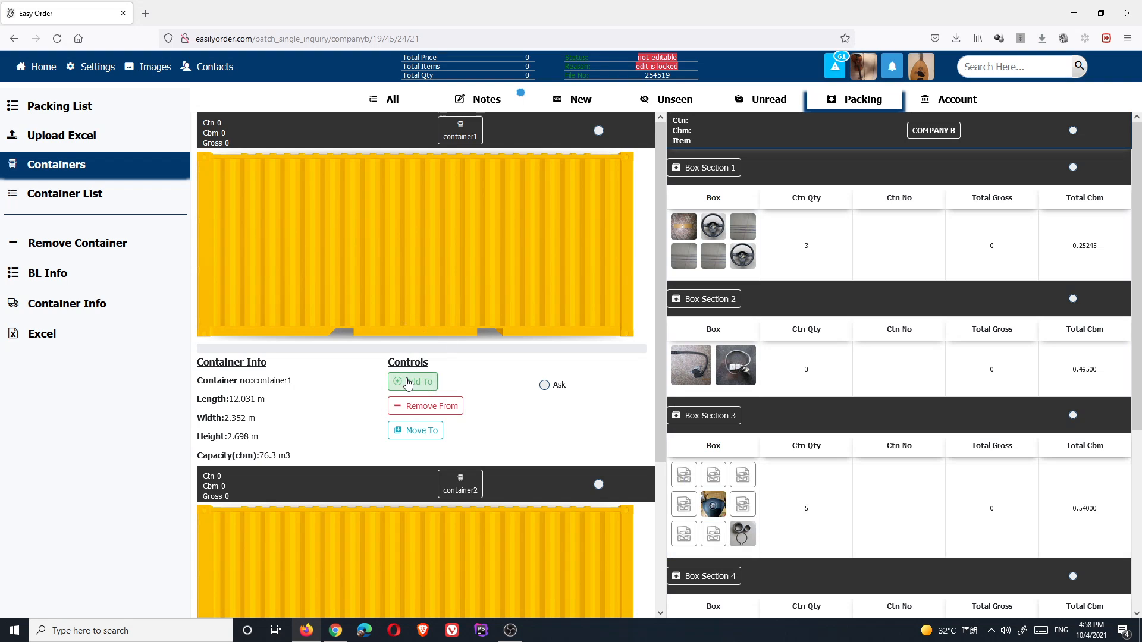
- Tick Box Section 3 and start stuffing its 5 of 5 cartons into container1
left_click(1003, 476)
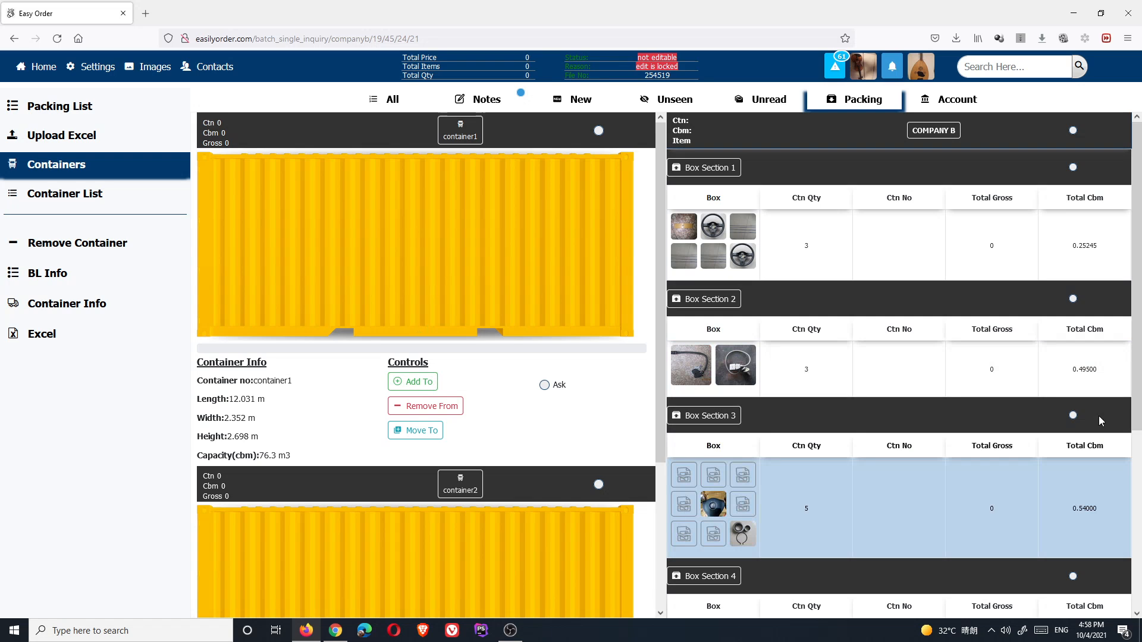
left_click(1073, 415)
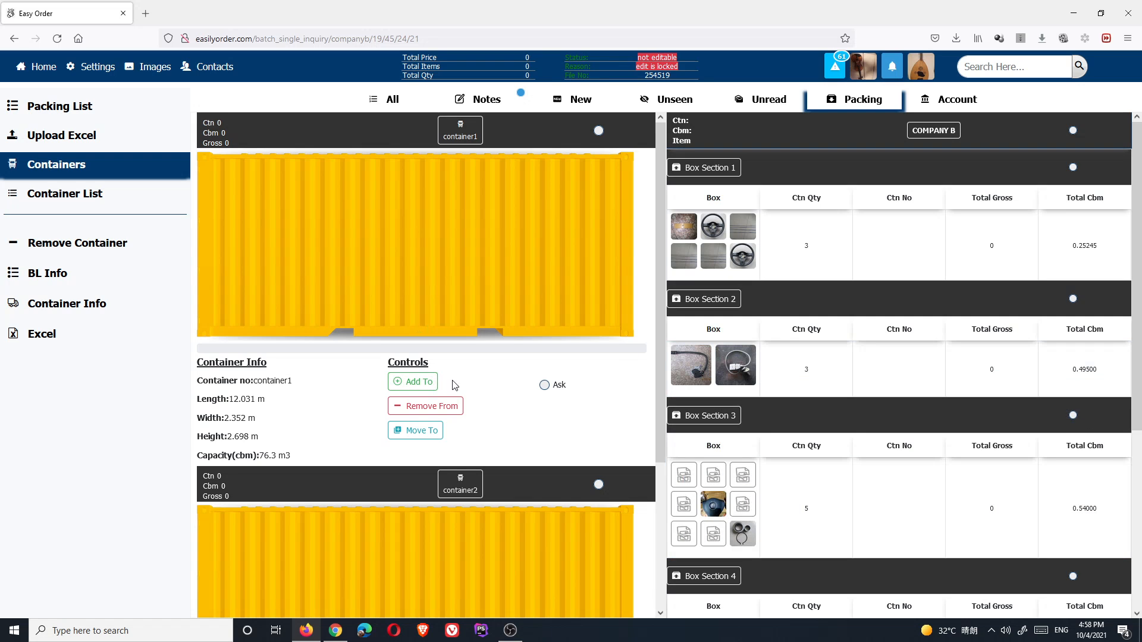
left_click(996, 470)
left_click(1073, 417)
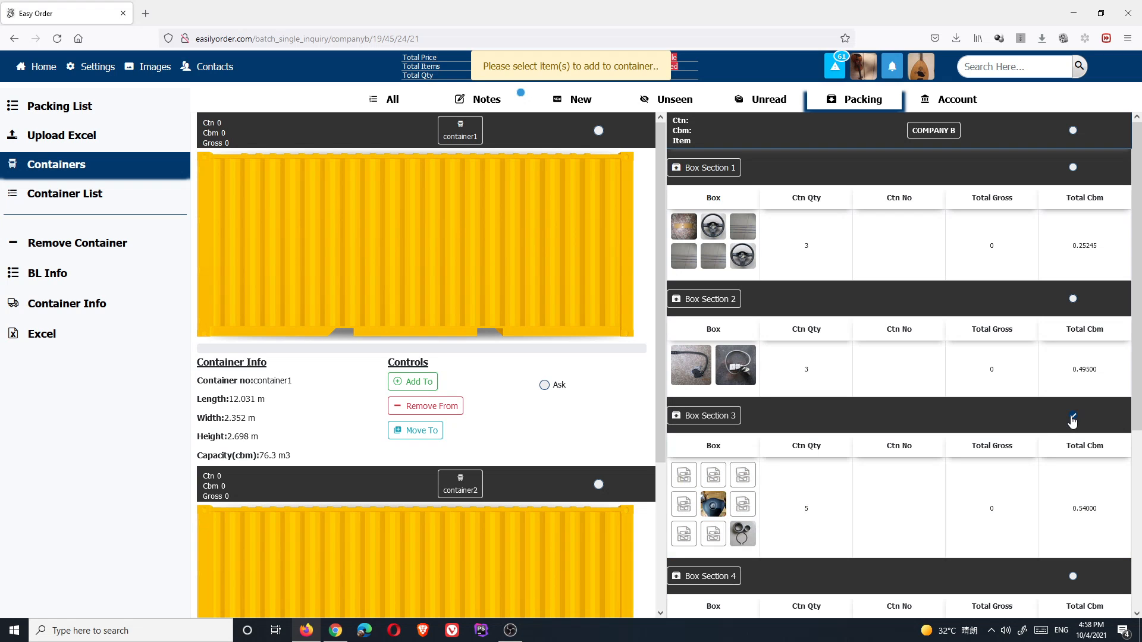
left_click(510, 630)
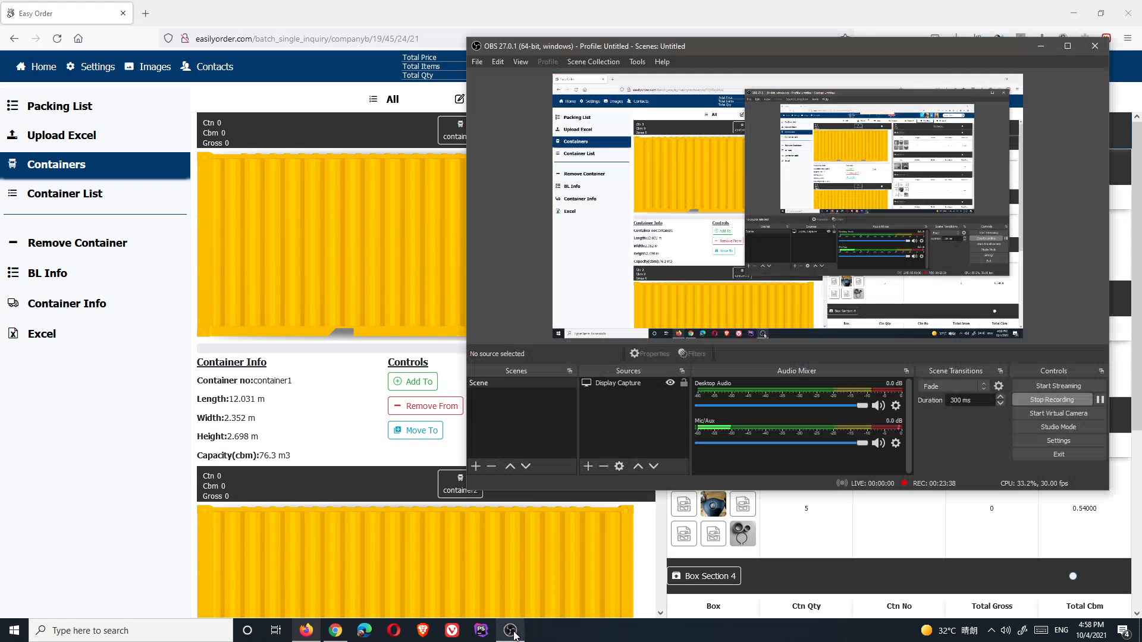
left_click(512, 633)
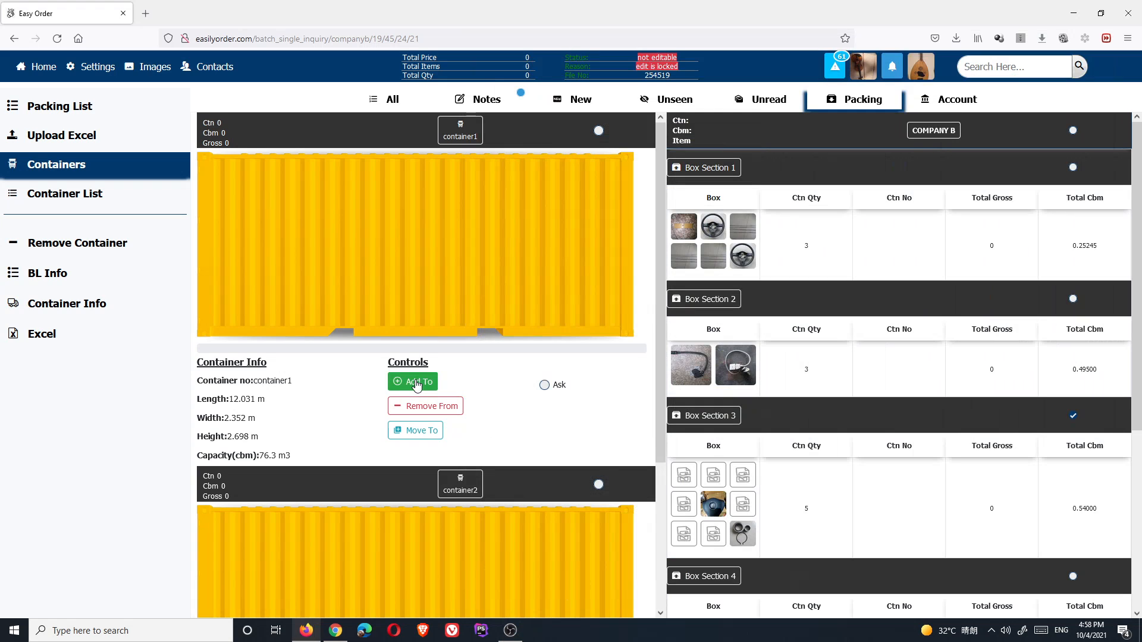
scroll(420, 389, "down", 3)
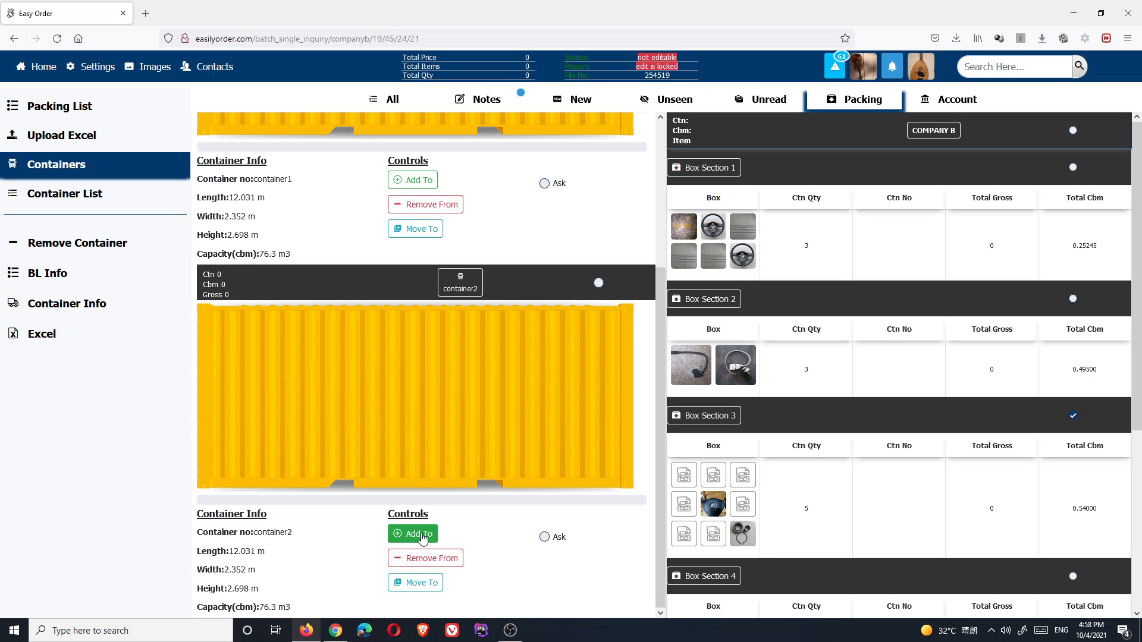
scroll(424, 533, "up", 3)
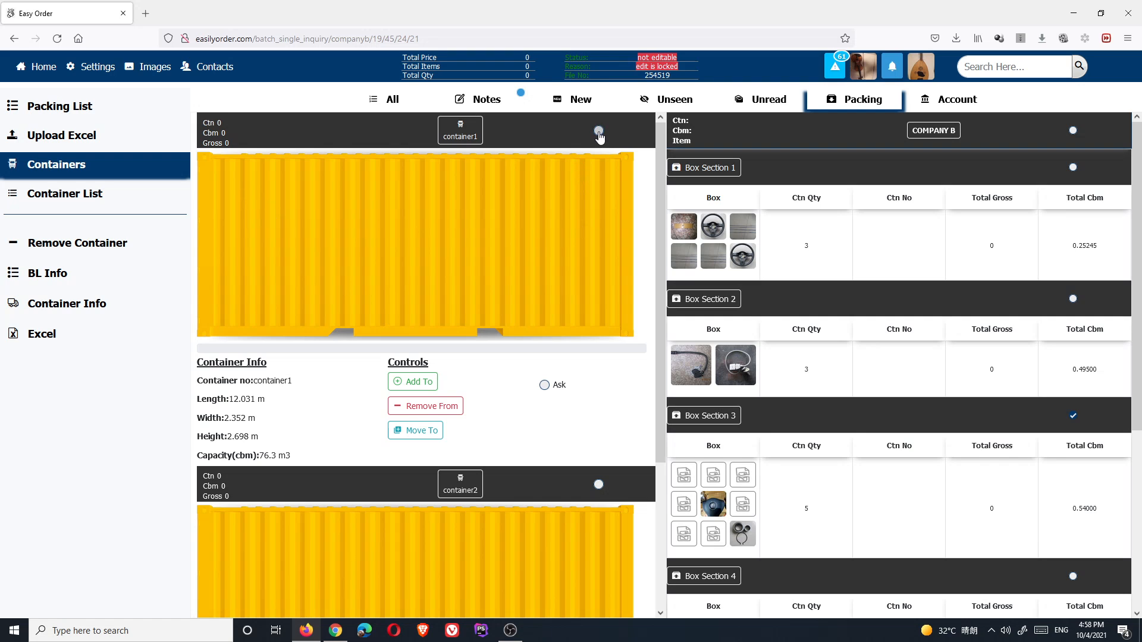
left_click(408, 387)
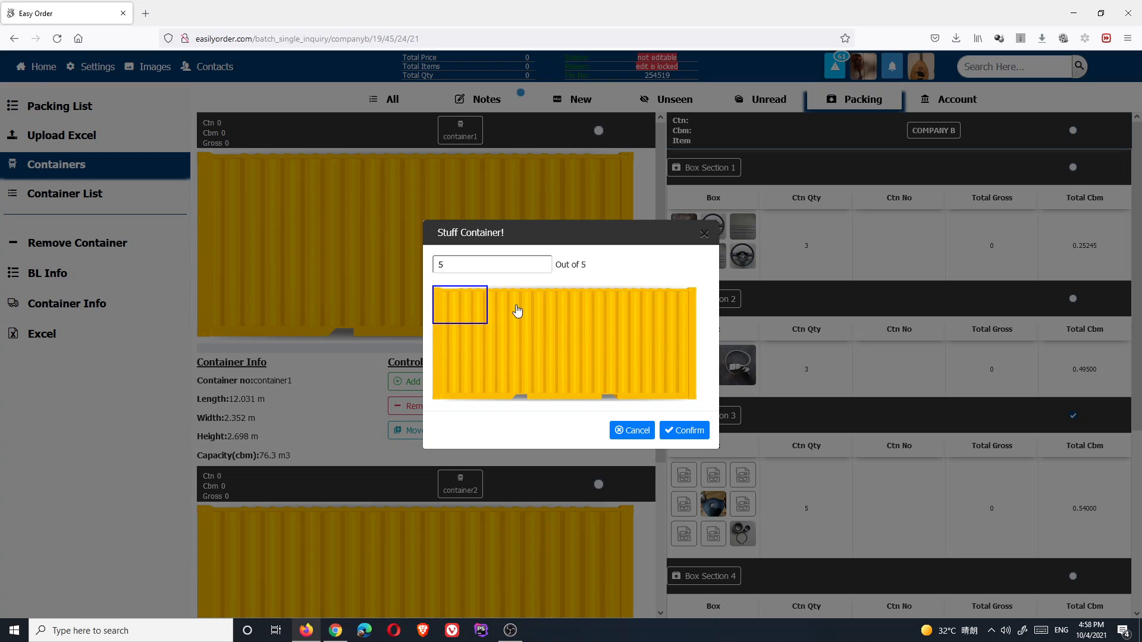
- Load 2 Box Section 3 cartons into container1's right-middle slot and confirm
left_click_drag(481, 318, 474, 366)
left_click(533, 345)
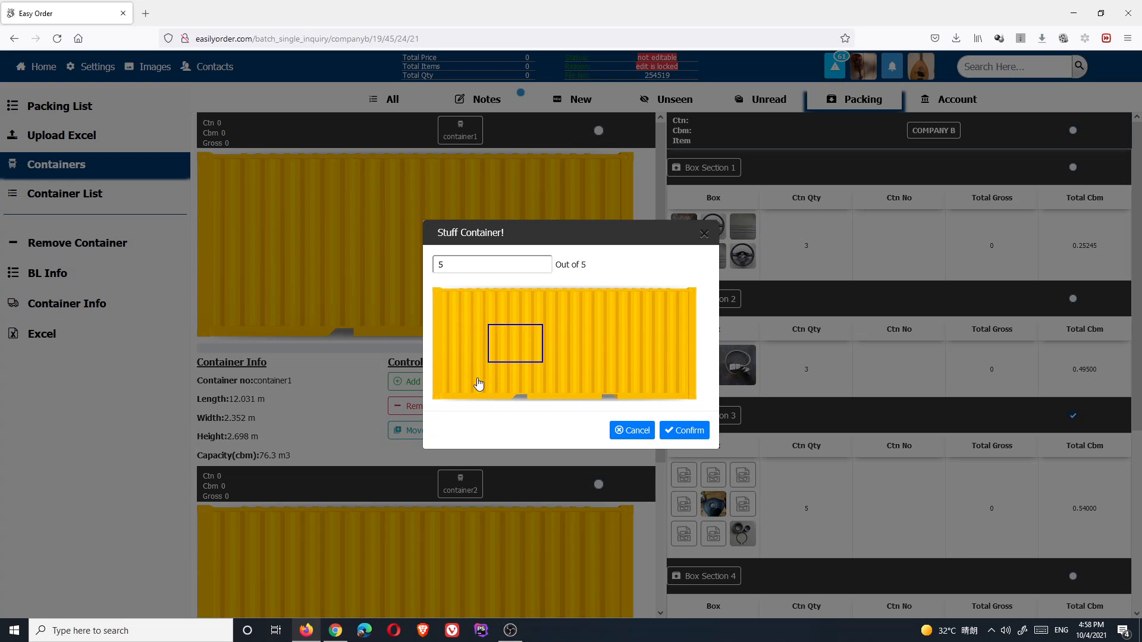
left_click(479, 383)
left_click(552, 383)
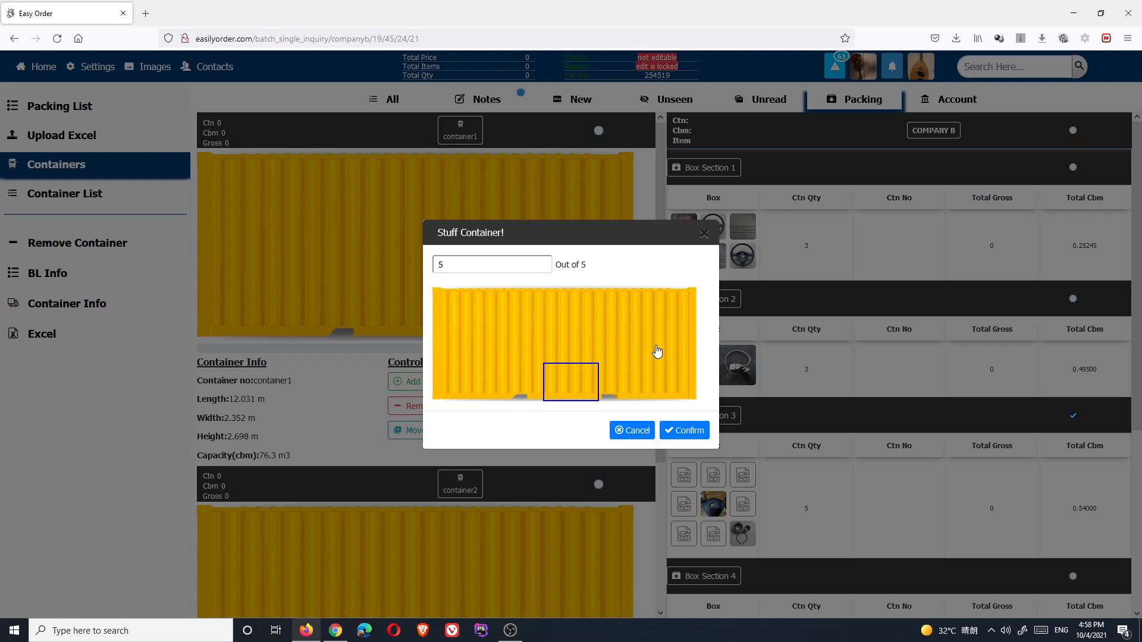
left_click(678, 345)
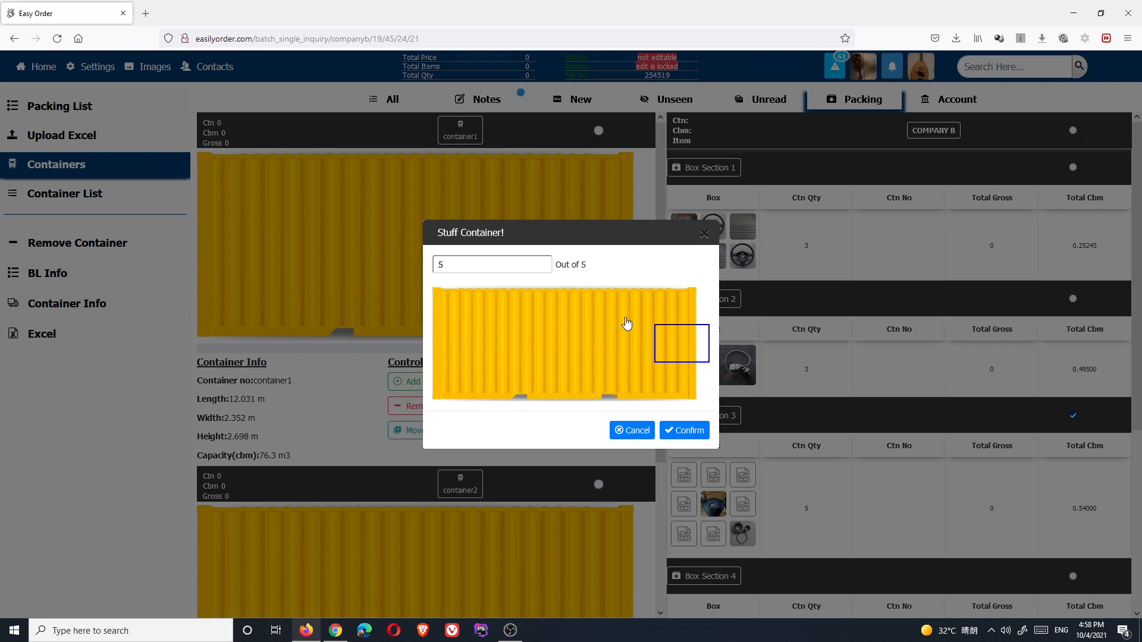
left_click(669, 306)
left_click(675, 357)
double_click(440, 265)
type("2")
left_click(672, 431)
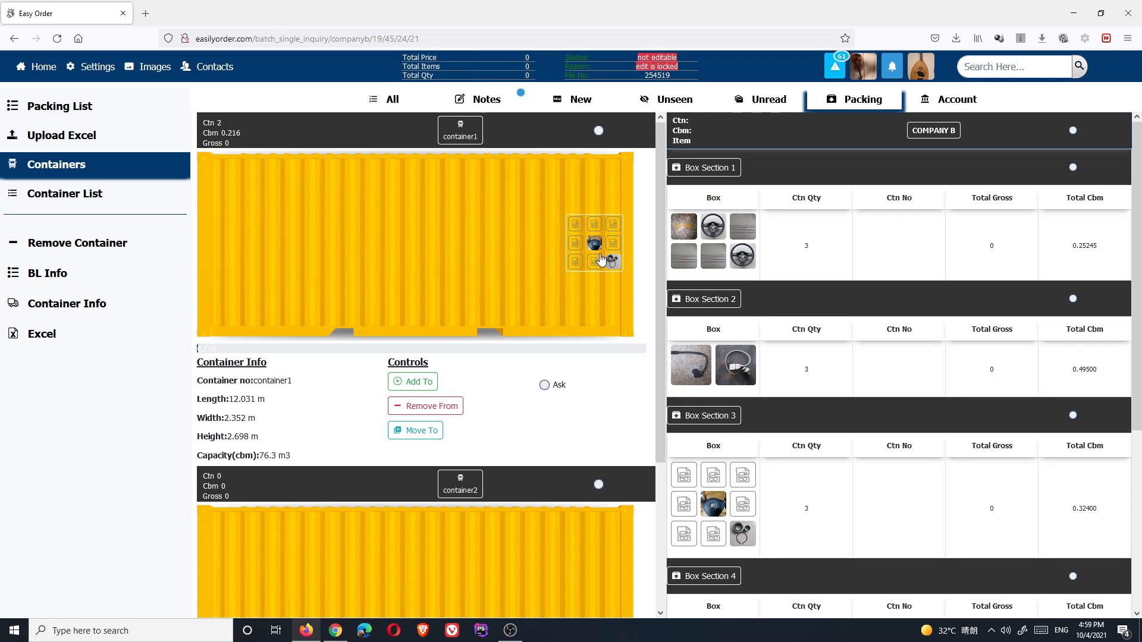
mouse_move(599, 258)
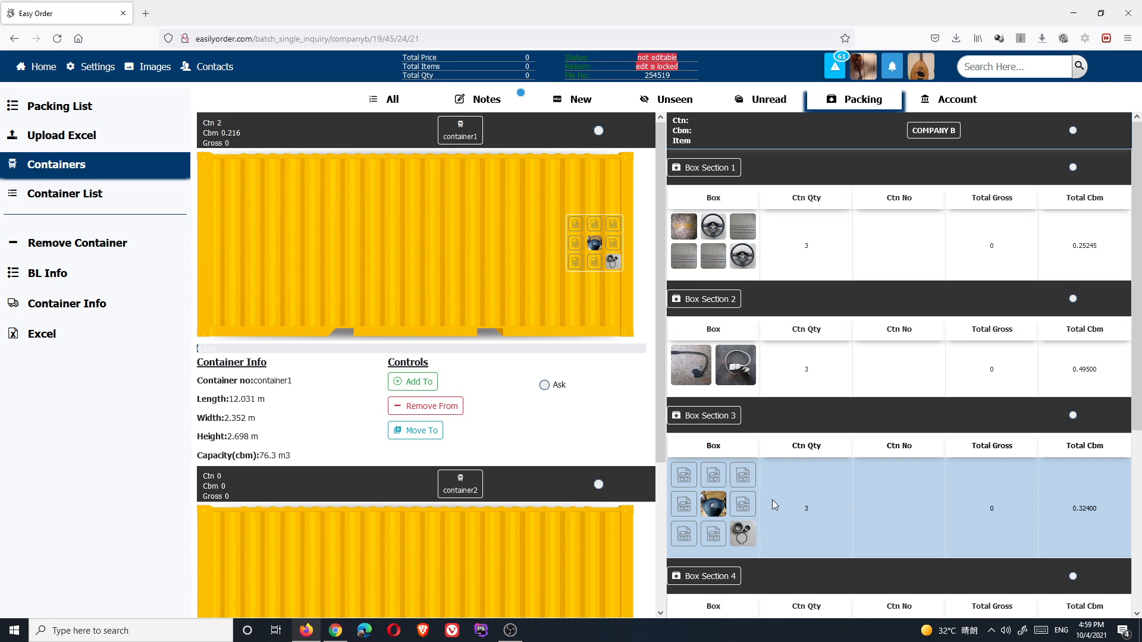
- Drag Box Section 3's last 3 cartons onto container2, place them top-left, and confirm
scroll(773, 500, "down", 1)
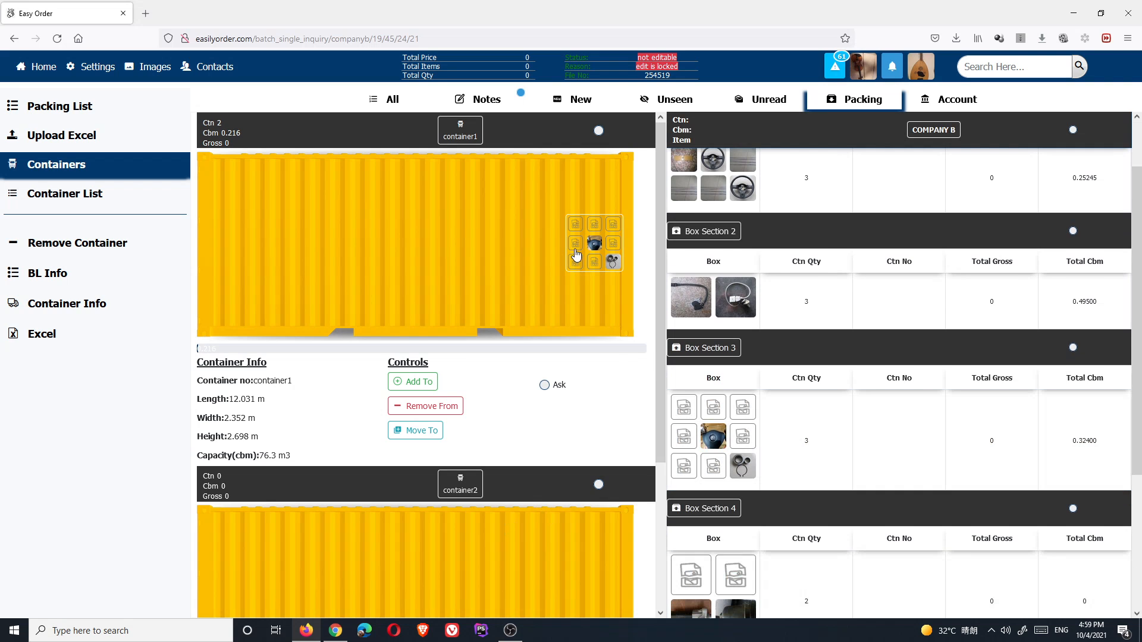
left_click(576, 254)
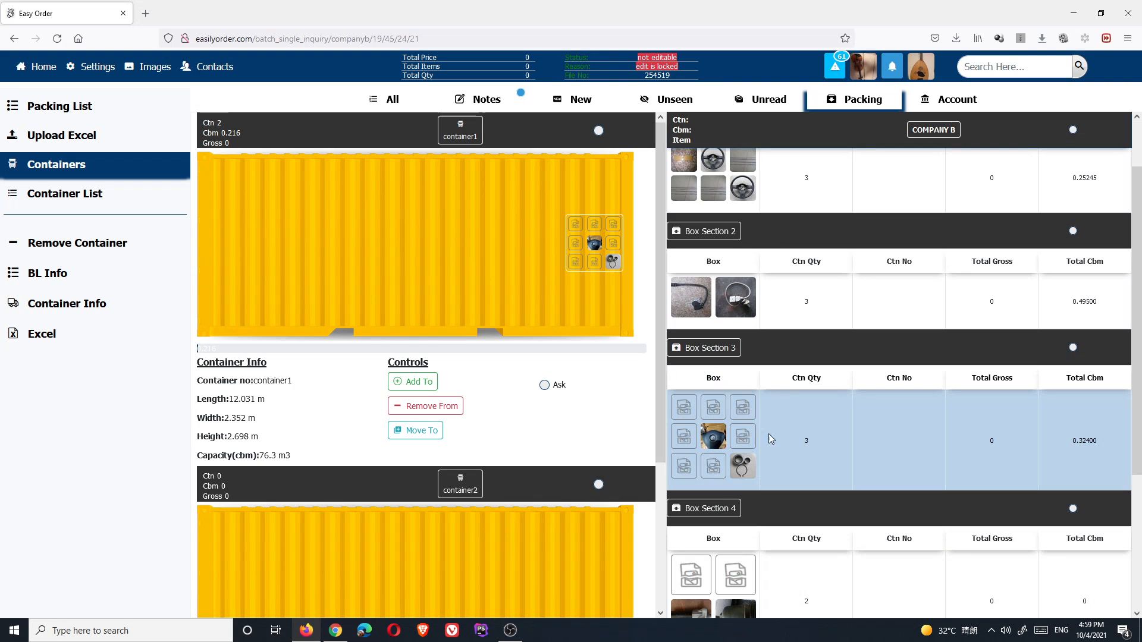
left_click_drag(718, 451, 633, 498)
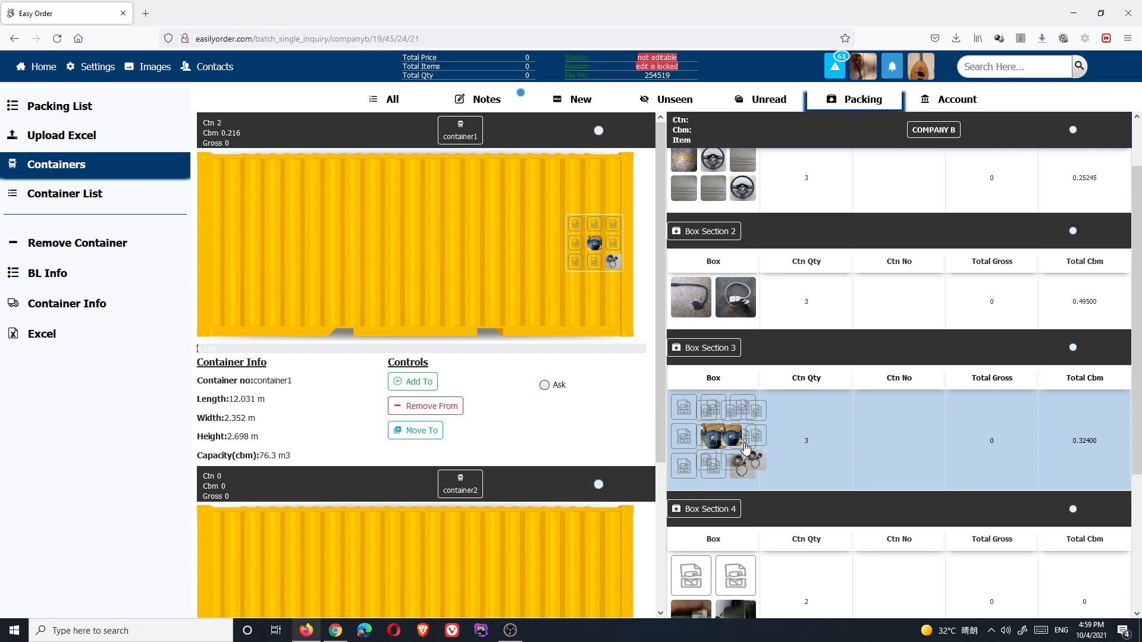
left_click(403, 383)
scroll(380, 495, "down", 3)
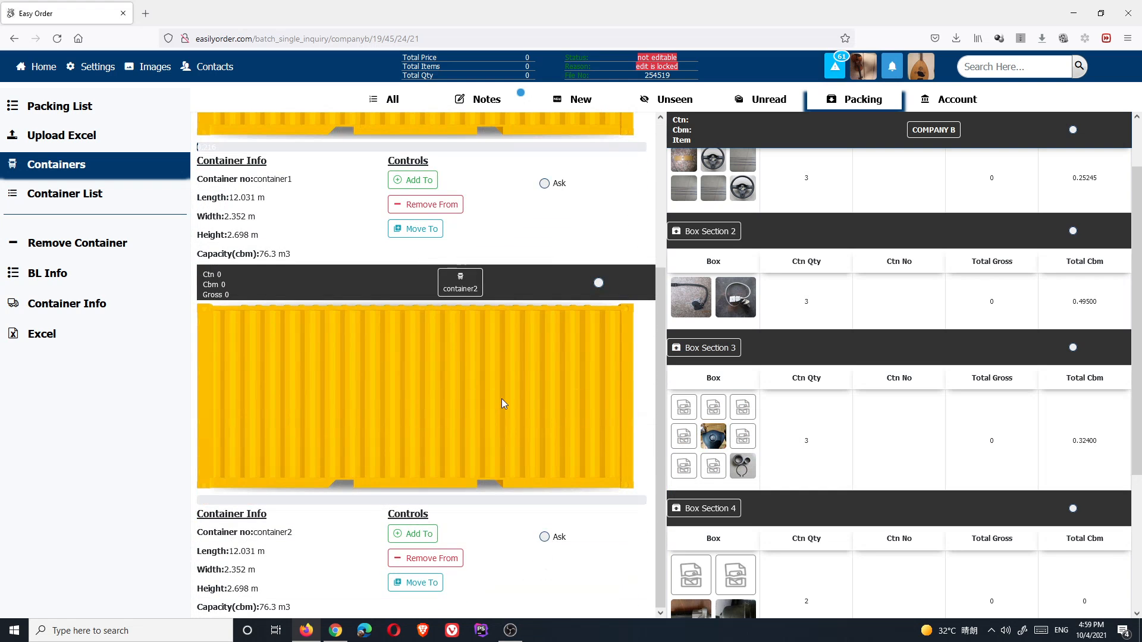
scroll(506, 396, "up", 1)
left_click_drag(703, 446, 409, 472)
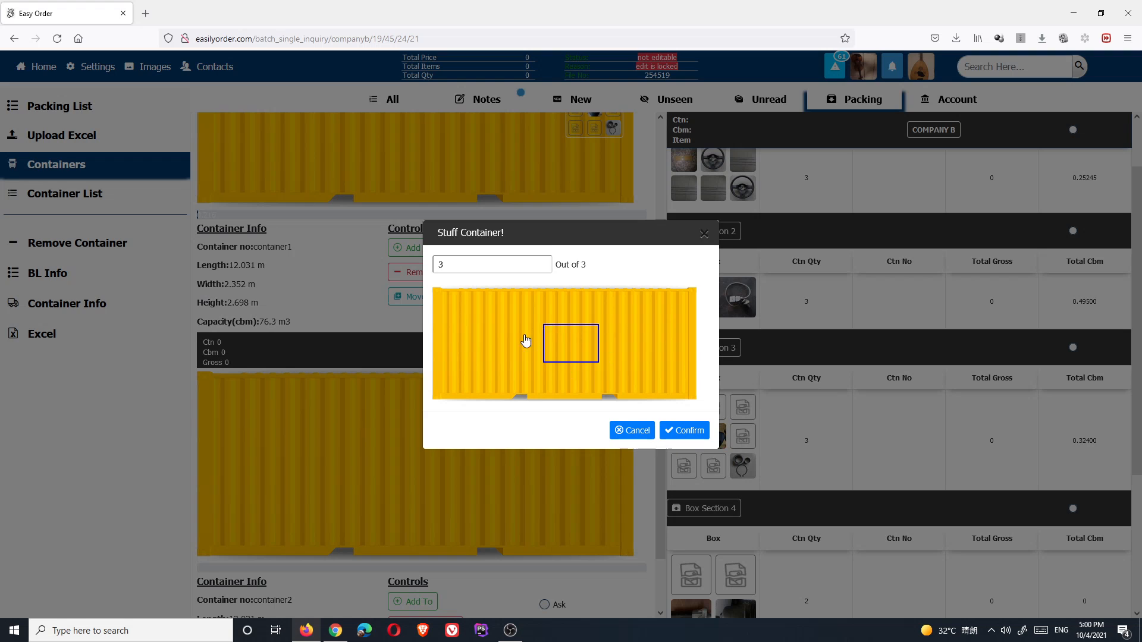
left_click(462, 320)
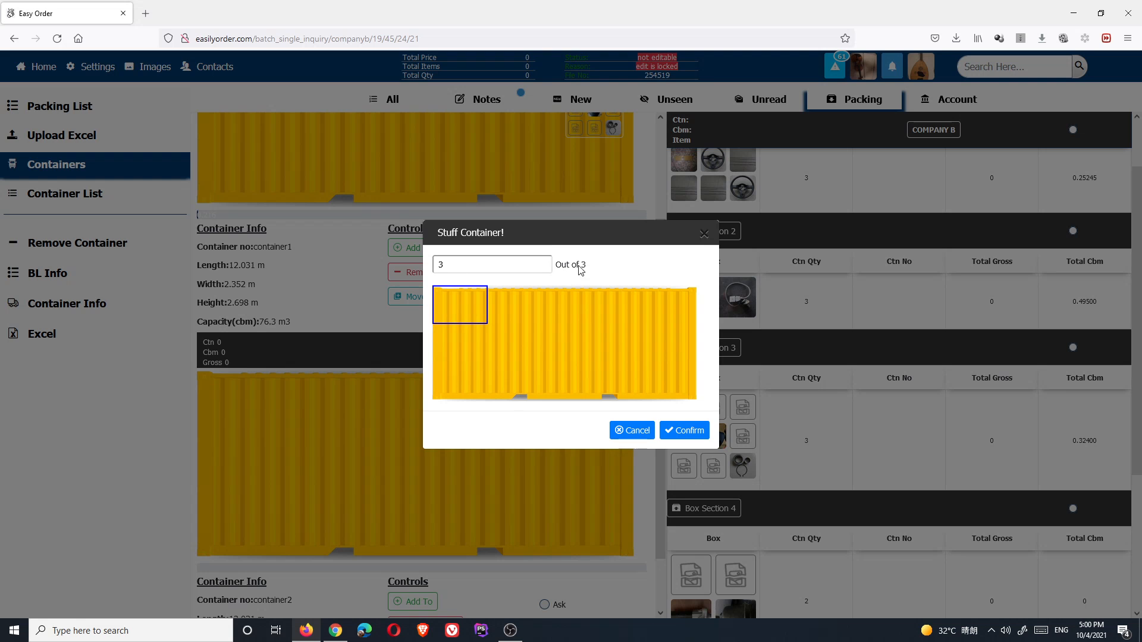
left_click(684, 430)
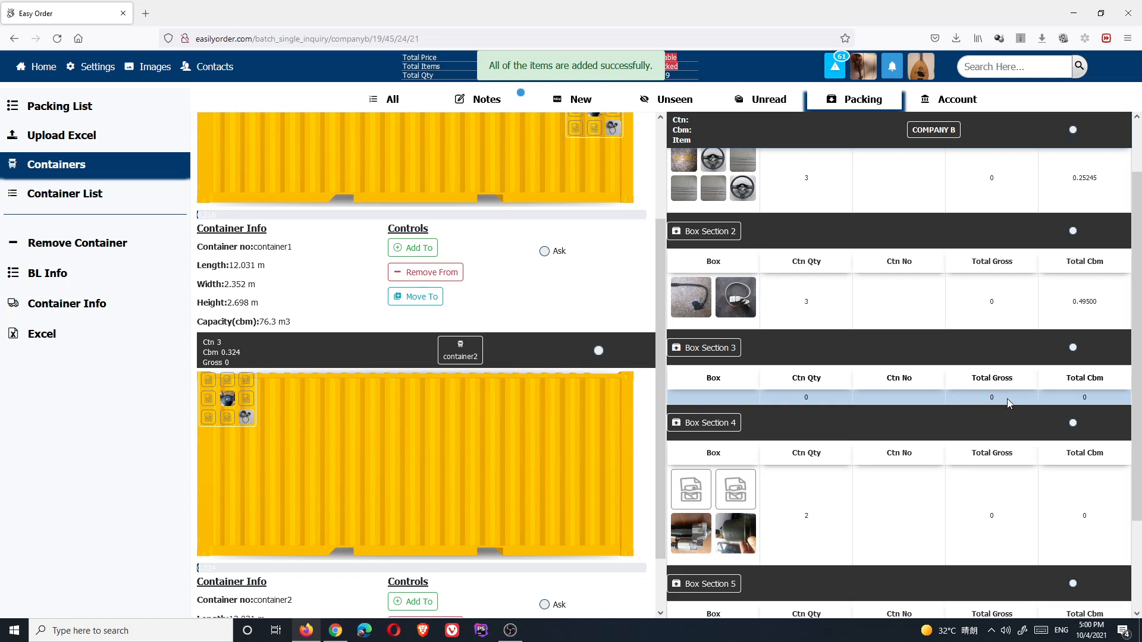
left_click_drag(220, 409, 219, 411)
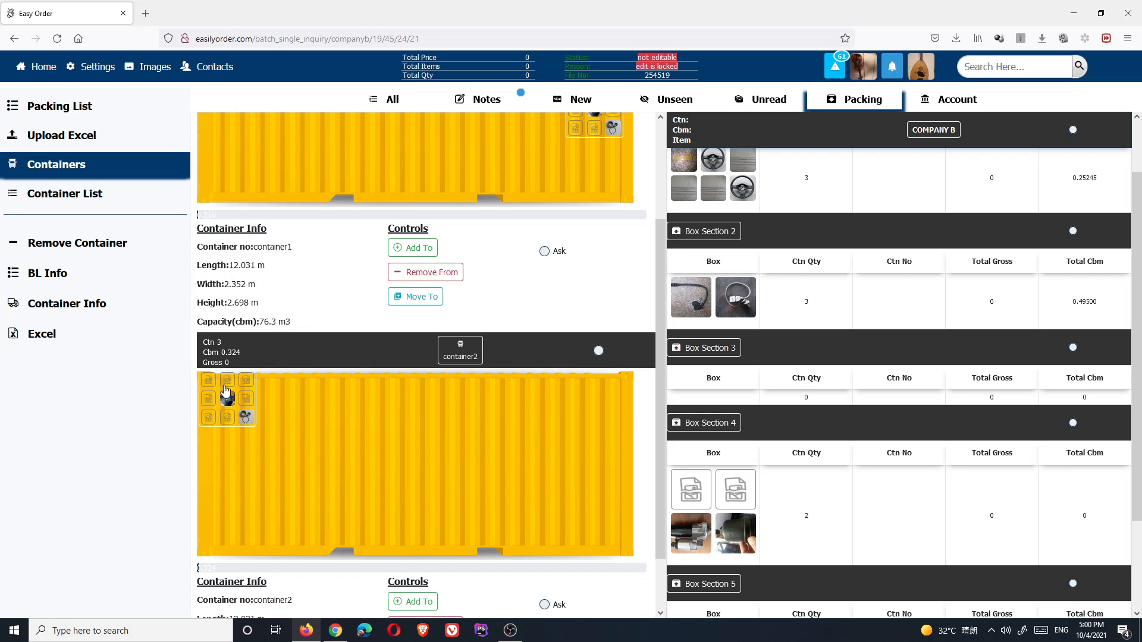
scroll(359, 387, "up", 2)
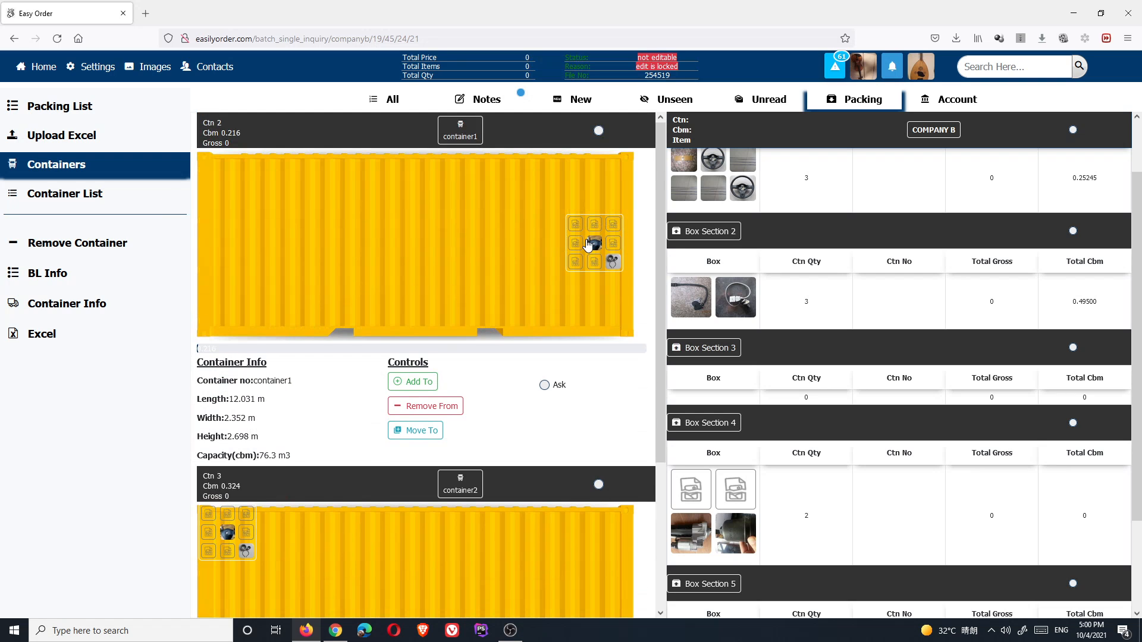
mouse_move(588, 244)
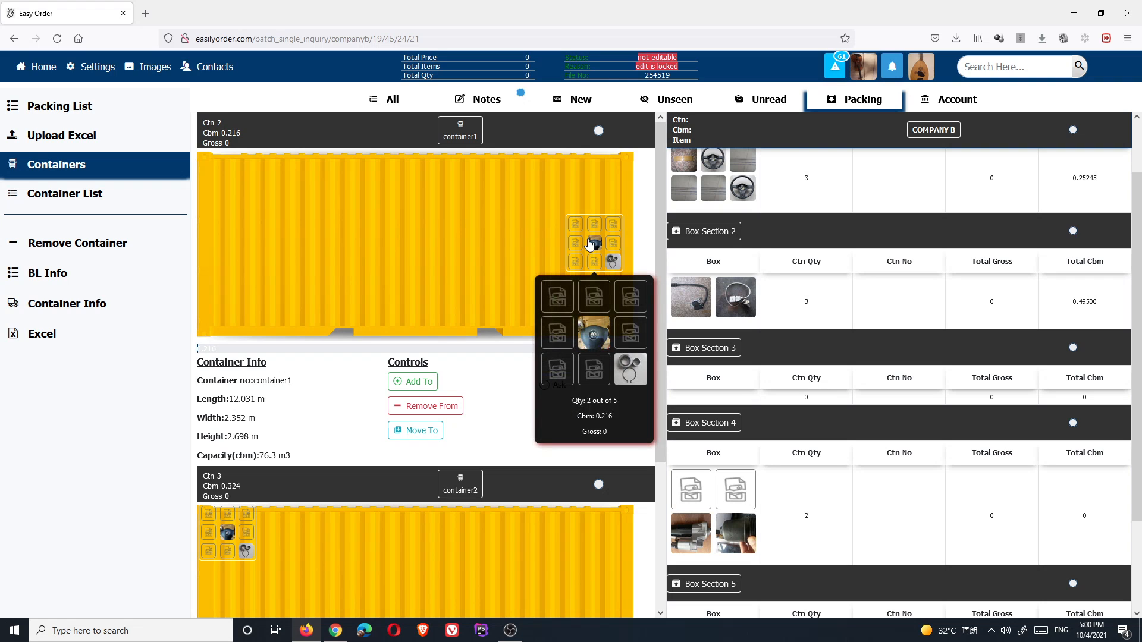
mouse_move(218, 552)
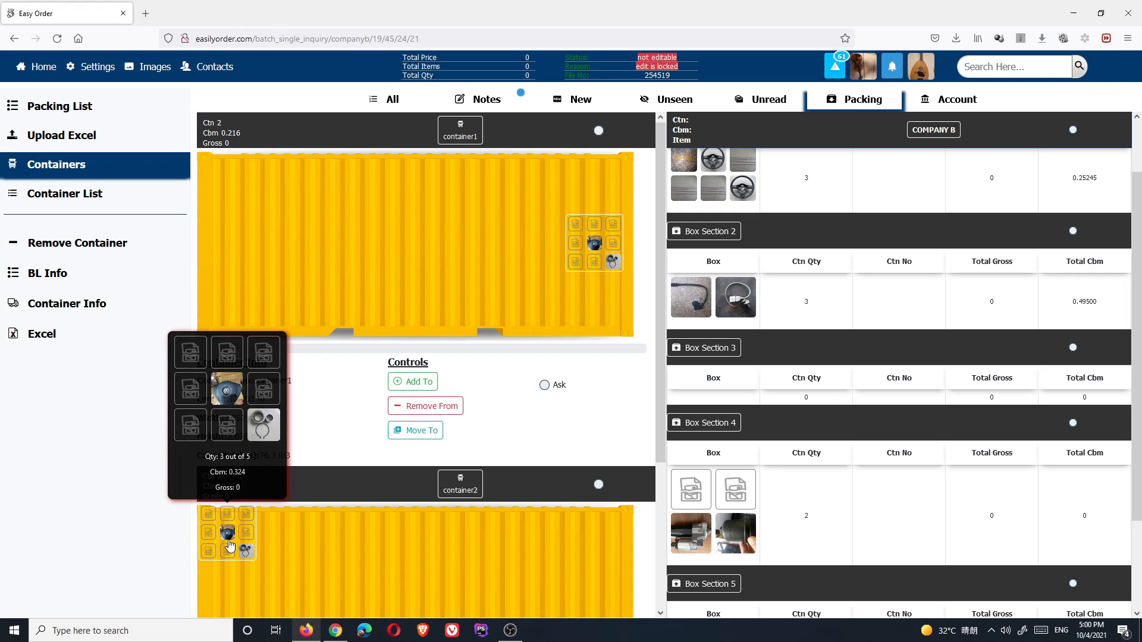
scroll(232, 536, "down", 3)
scroll(260, 501, "up", 3)
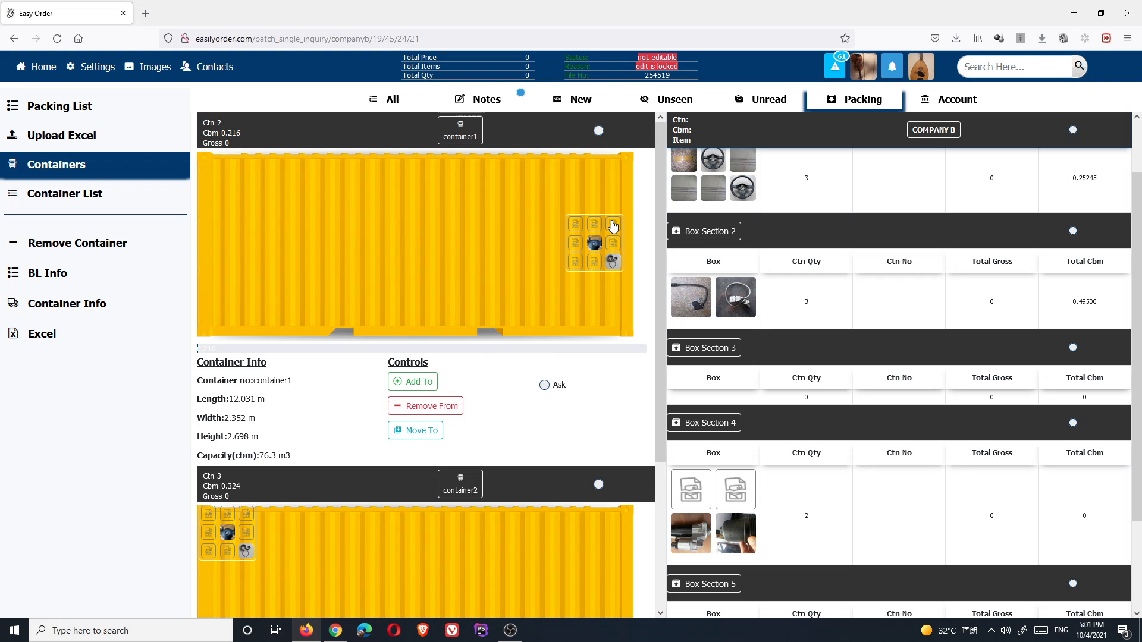
left_click(426, 408)
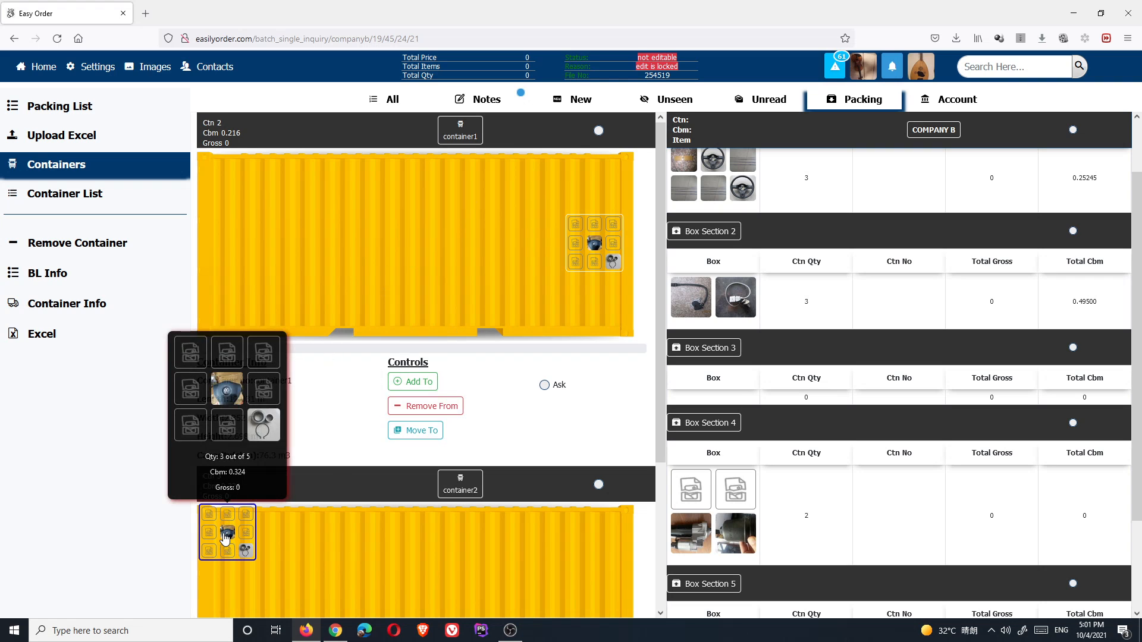
left_click(438, 410)
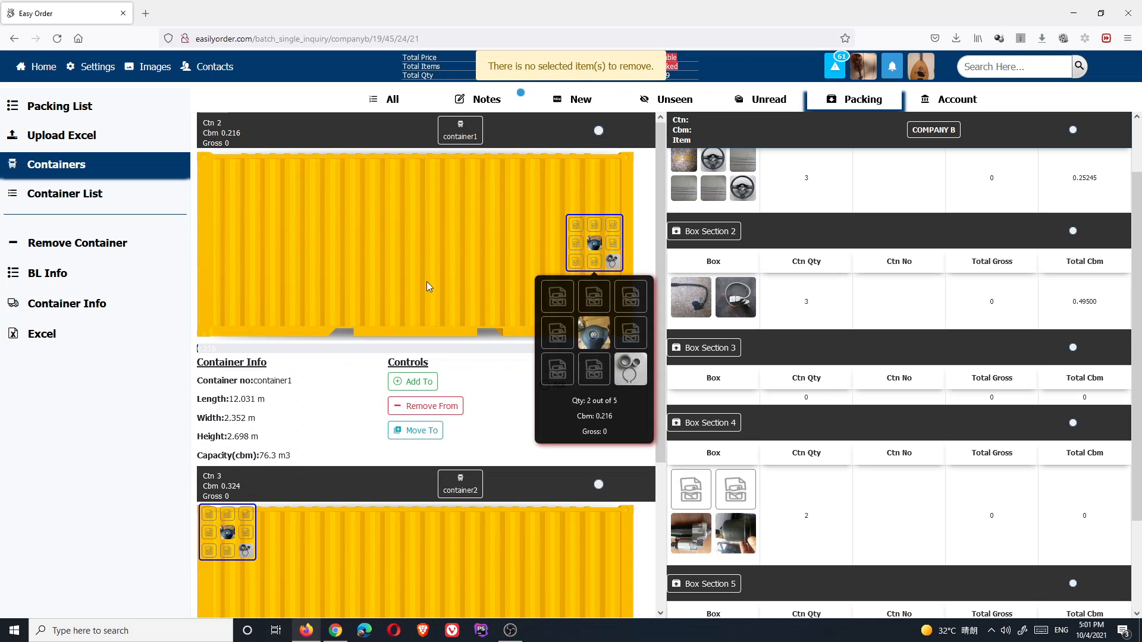
- Drag container2's 3-carton box group up into container1 and select it there
left_click(583, 257)
mouse_move(583, 256)
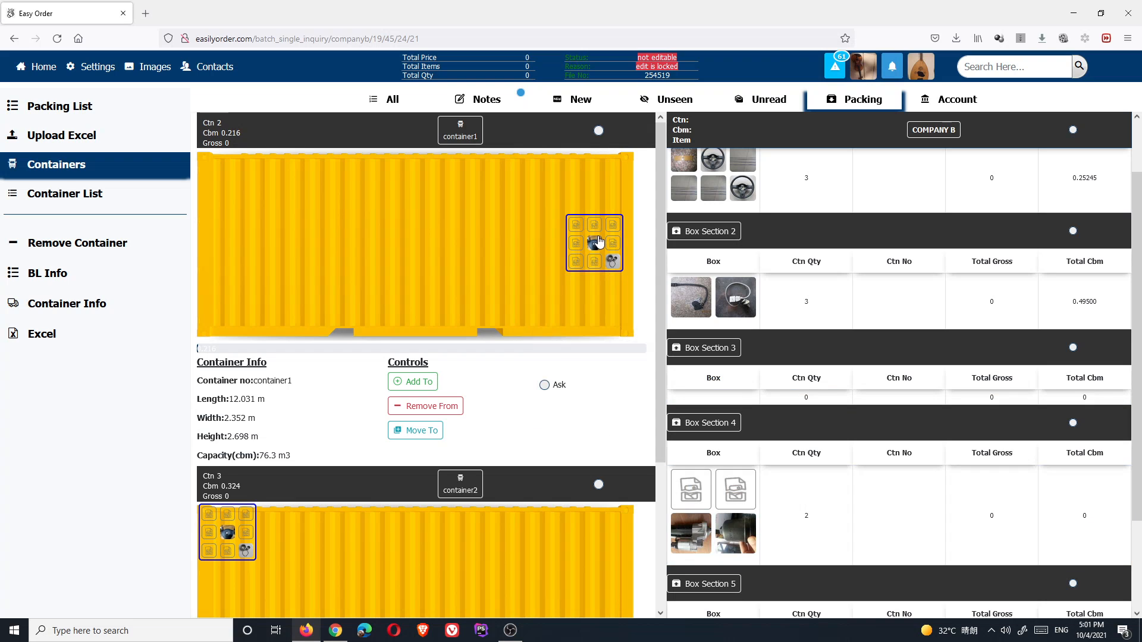
left_click(420, 407)
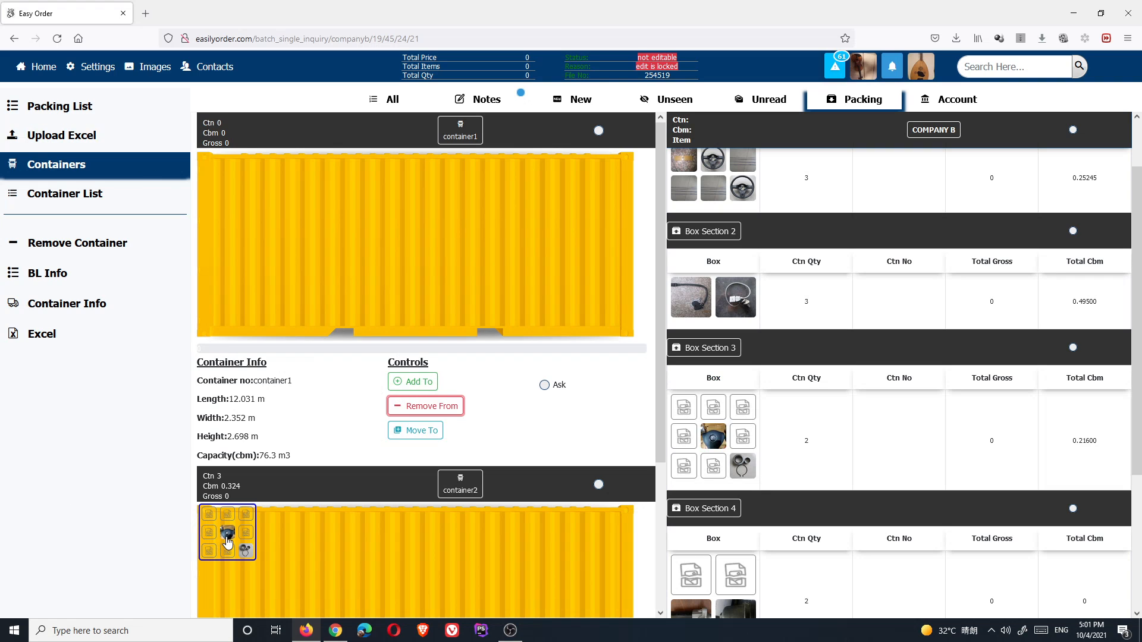
scroll(326, 532, "down", 1)
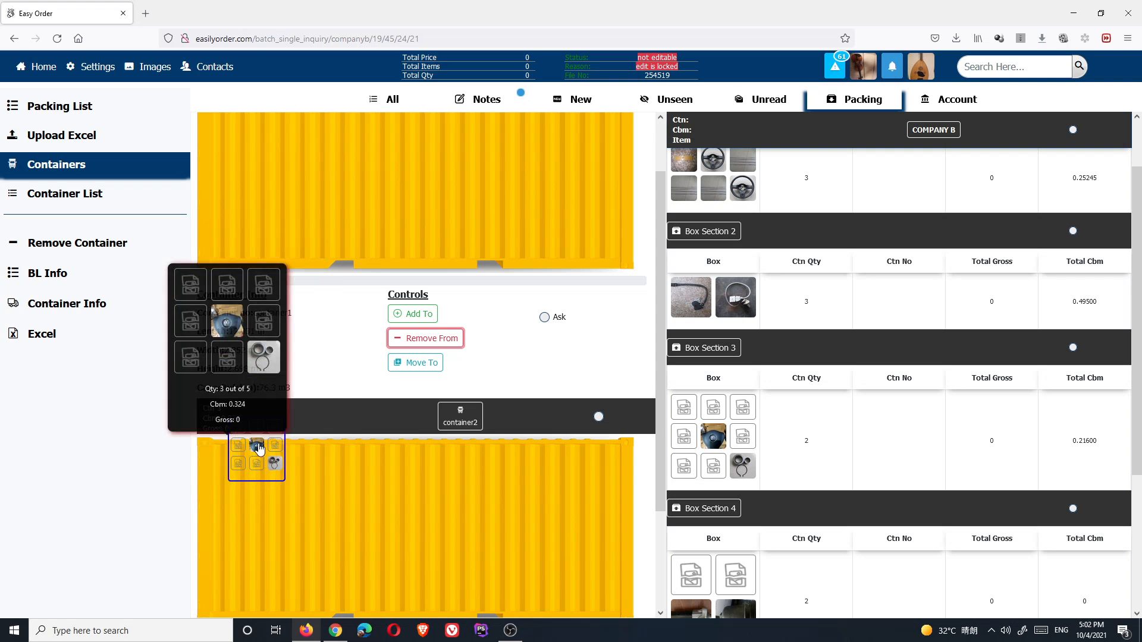
left_click_drag(226, 470, 421, 176)
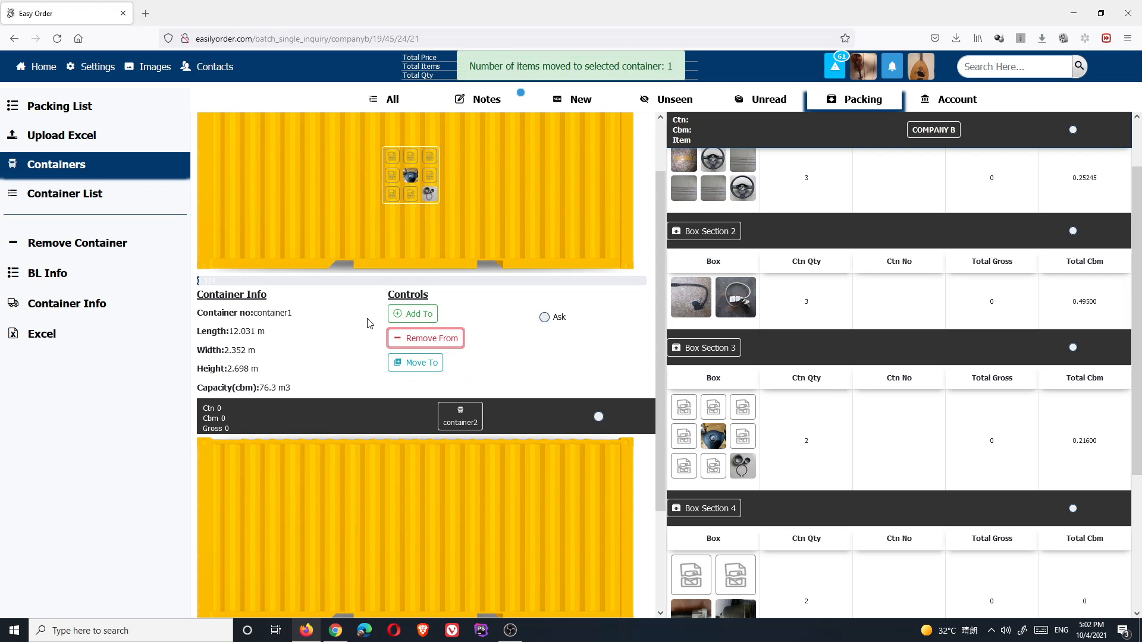
left_click(400, 158)
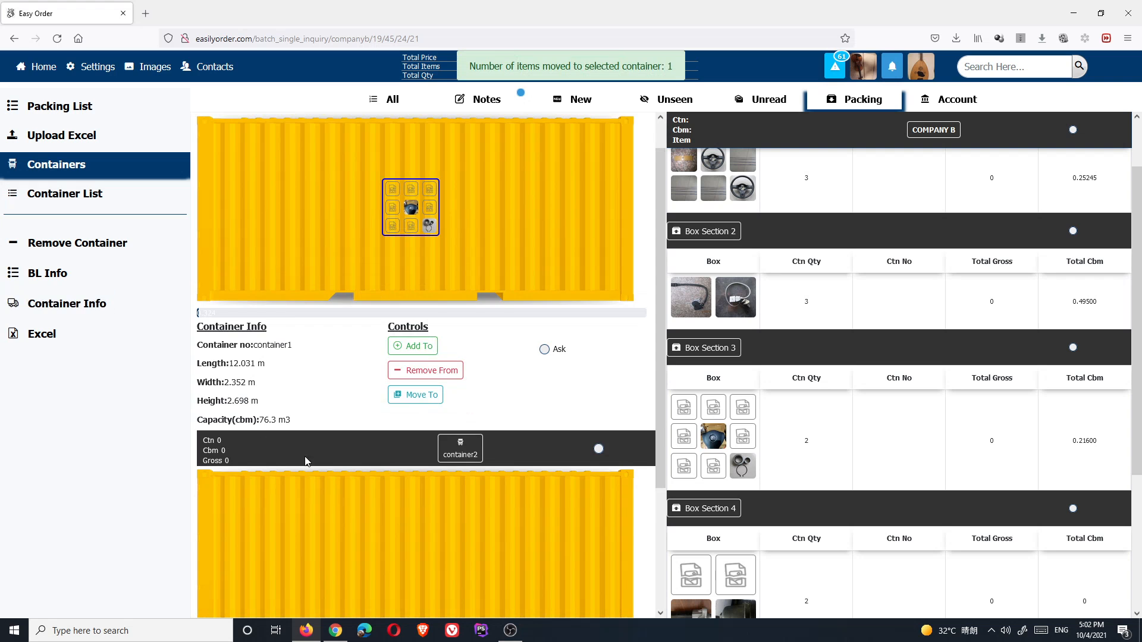
- Move the selected box group to container2's bottom-centre slot and confirm
left_click(415, 395)
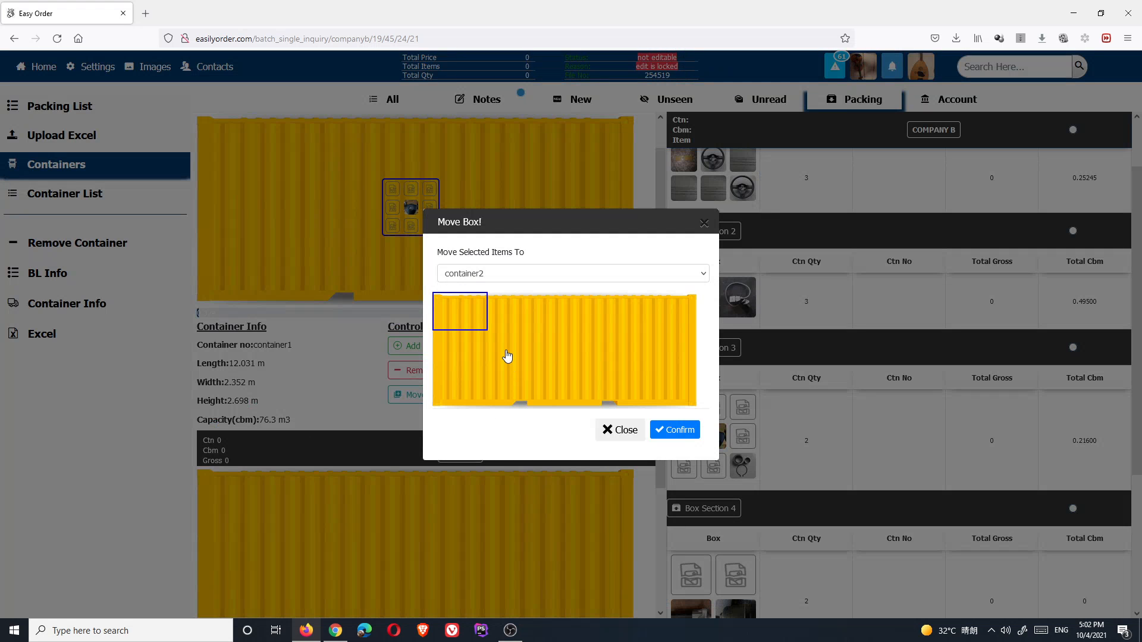
left_click(503, 279)
left_click(501, 278)
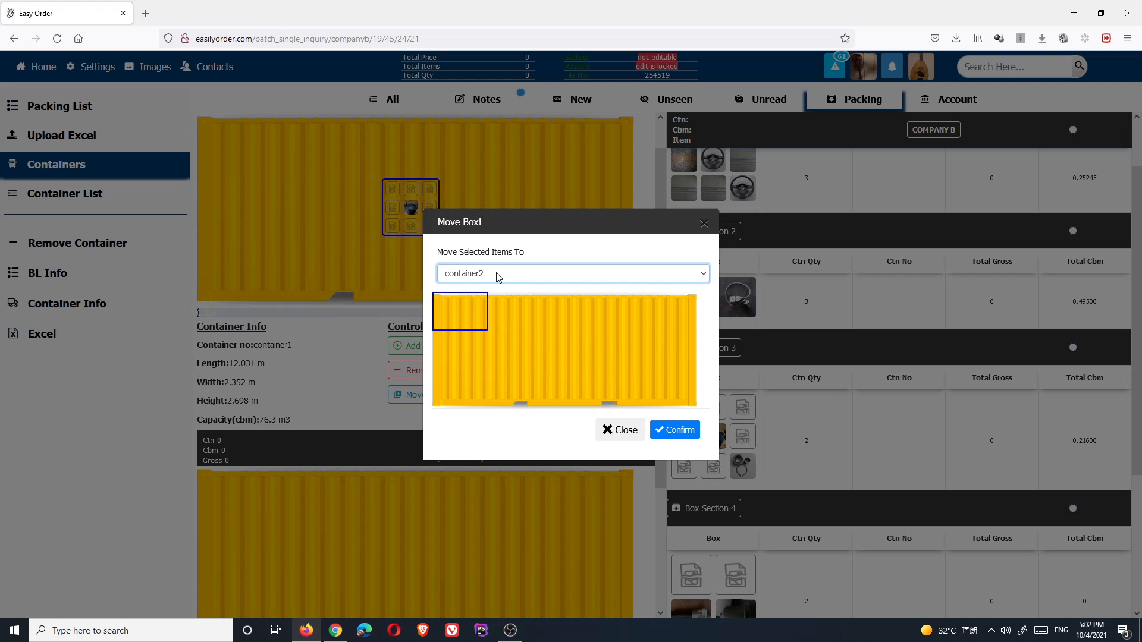
left_click(510, 278)
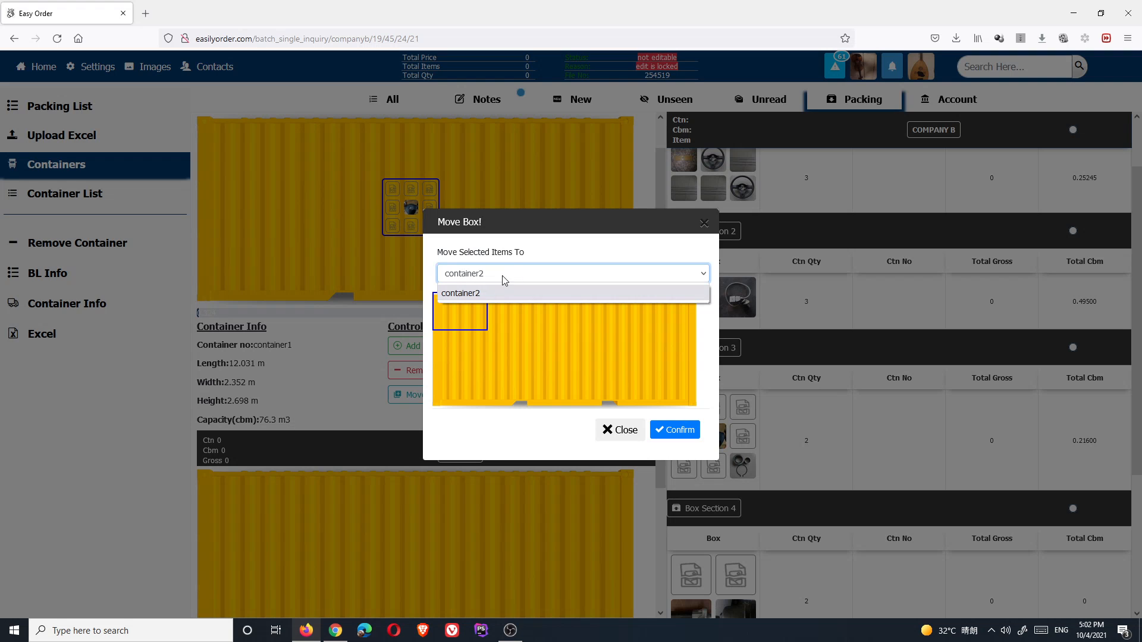
left_click(508, 278)
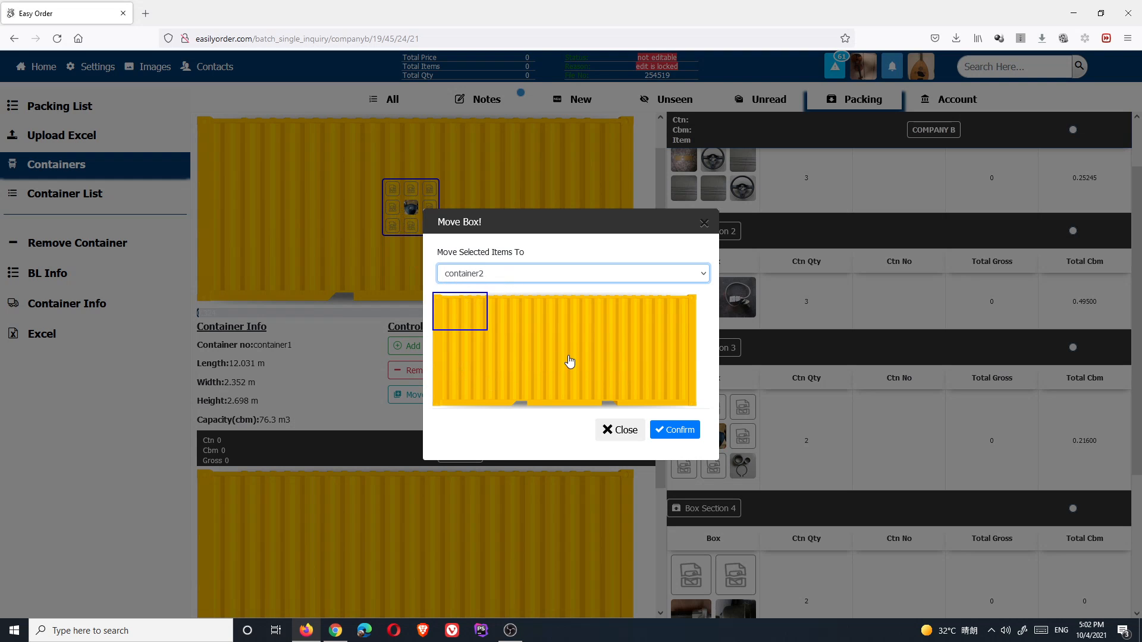
left_click(571, 389)
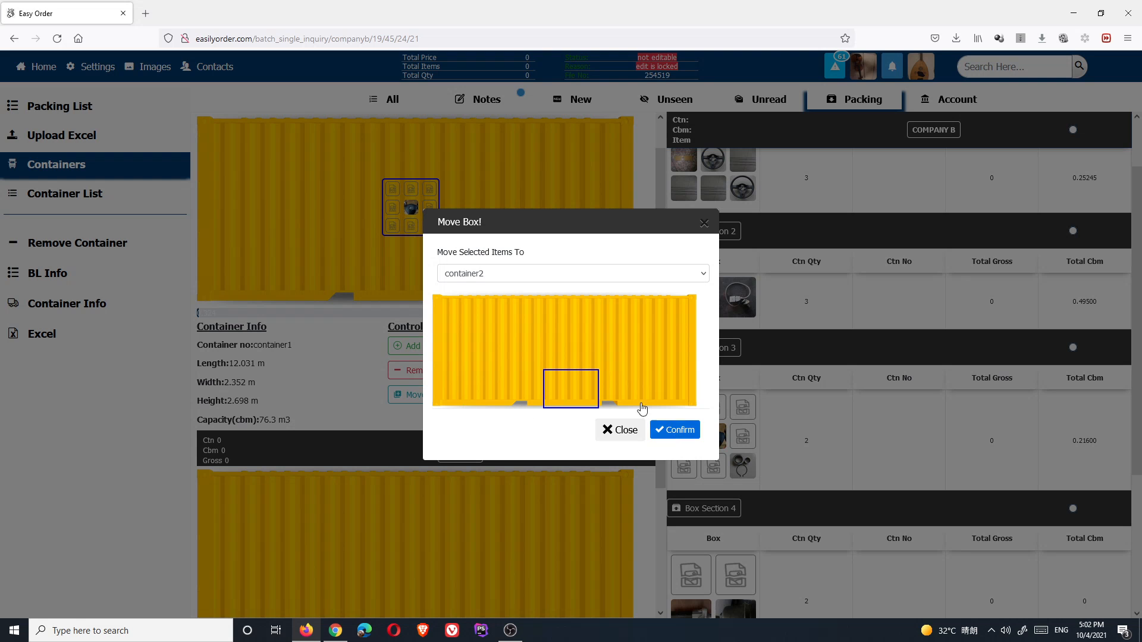
left_click(675, 430)
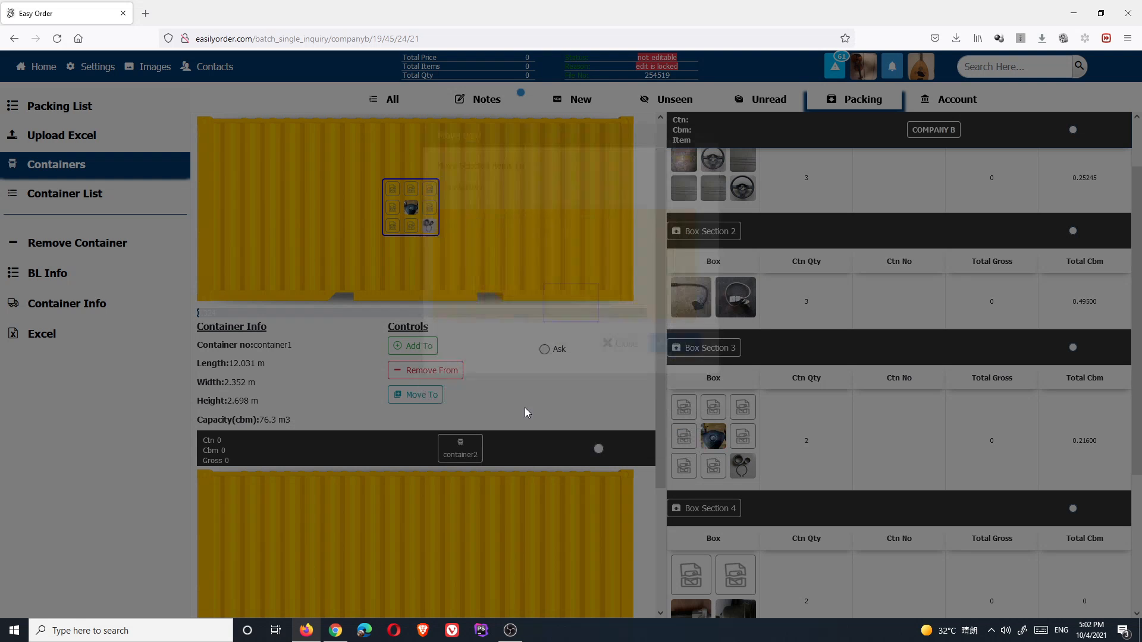
scroll(524, 408, "down", 3)
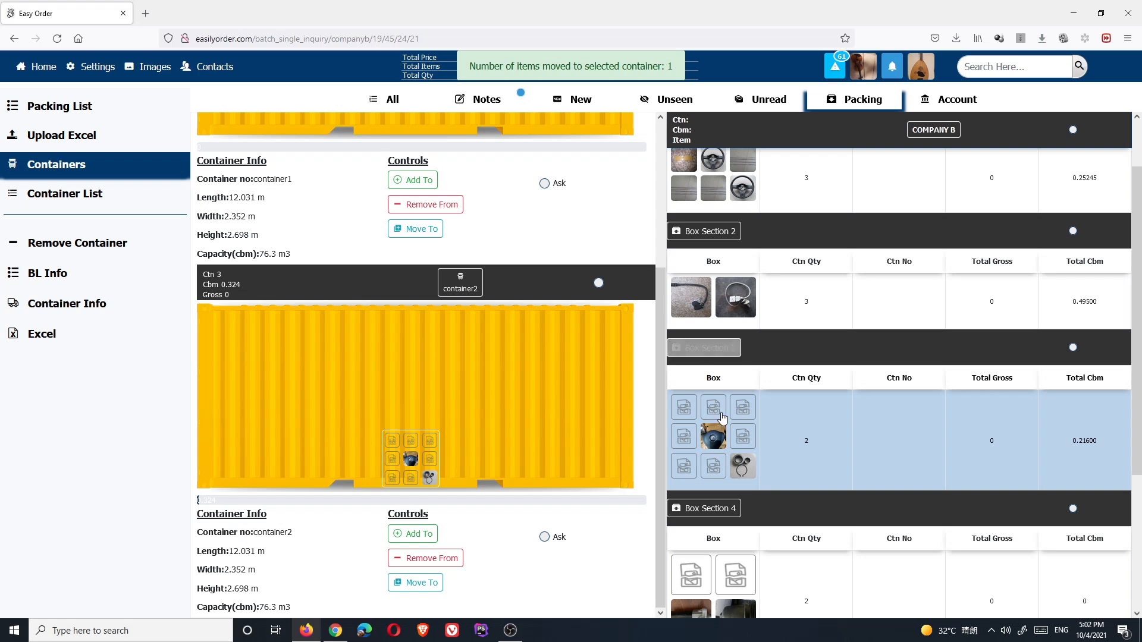
- Load Box Sections 3 and 4 into container1, confirming each
left_click_drag(708, 437, 433, 137)
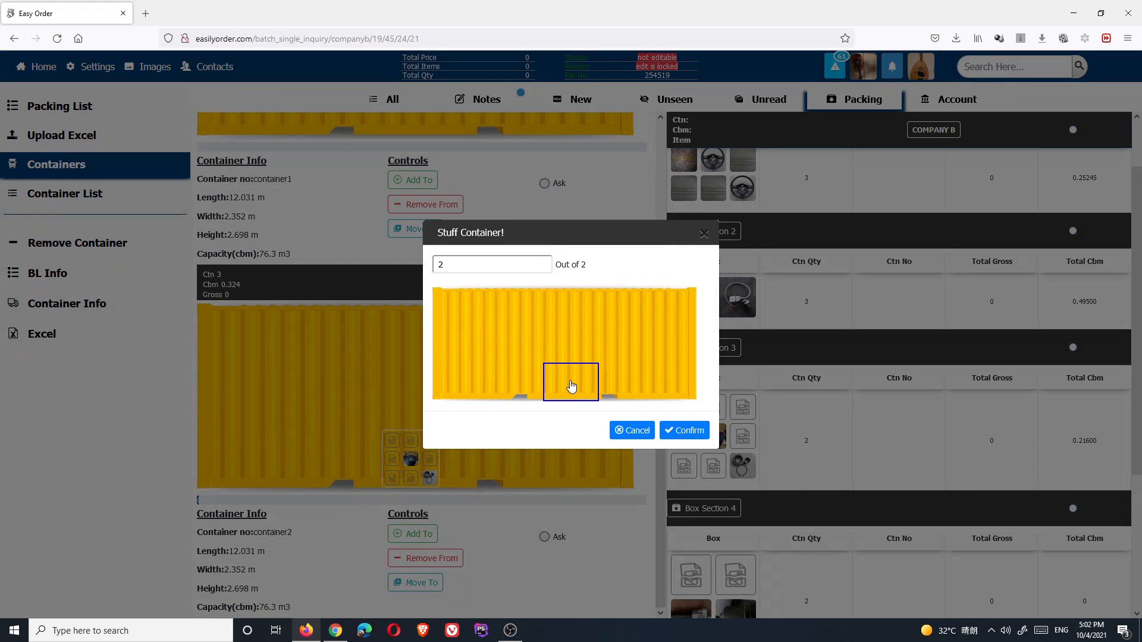
left_click(681, 431)
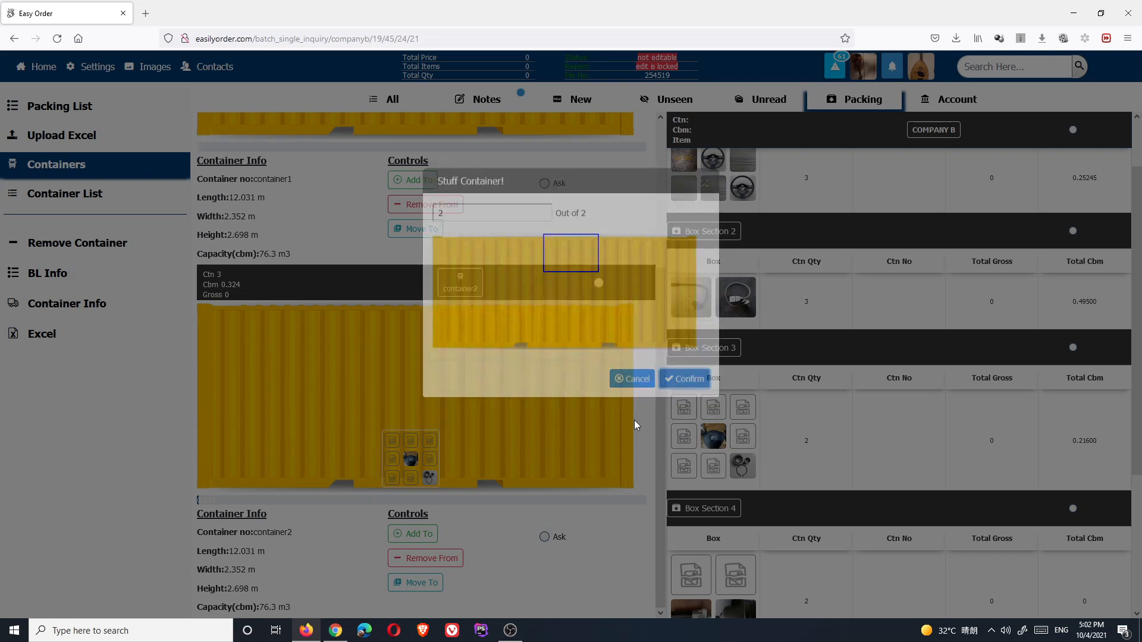
scroll(730, 461, "down", 2)
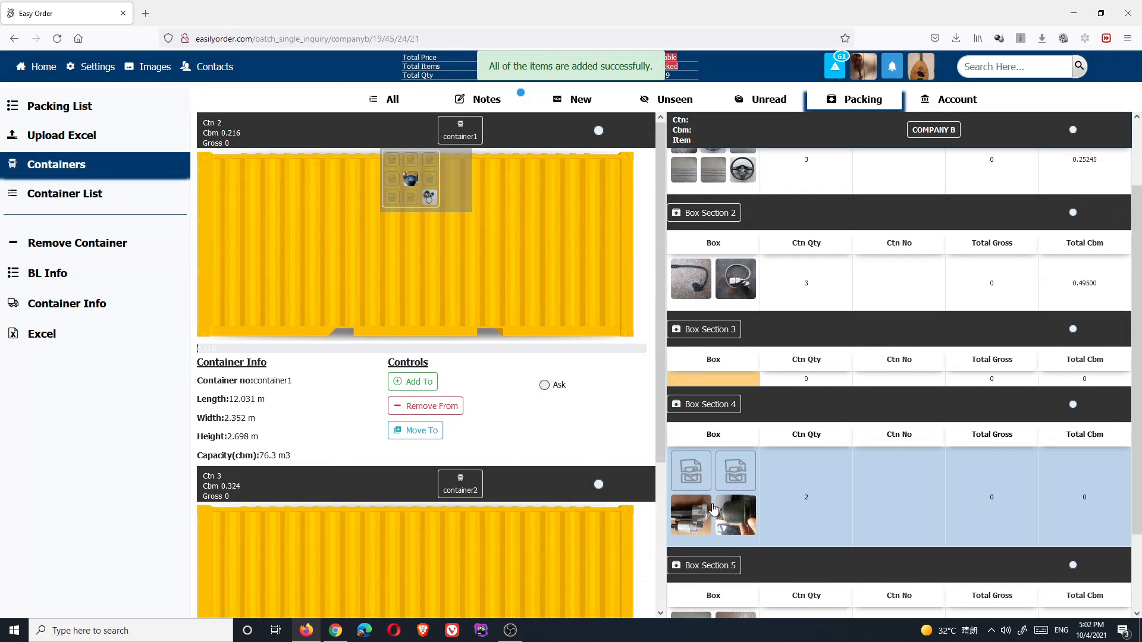
left_click_drag(730, 461, 238, 286)
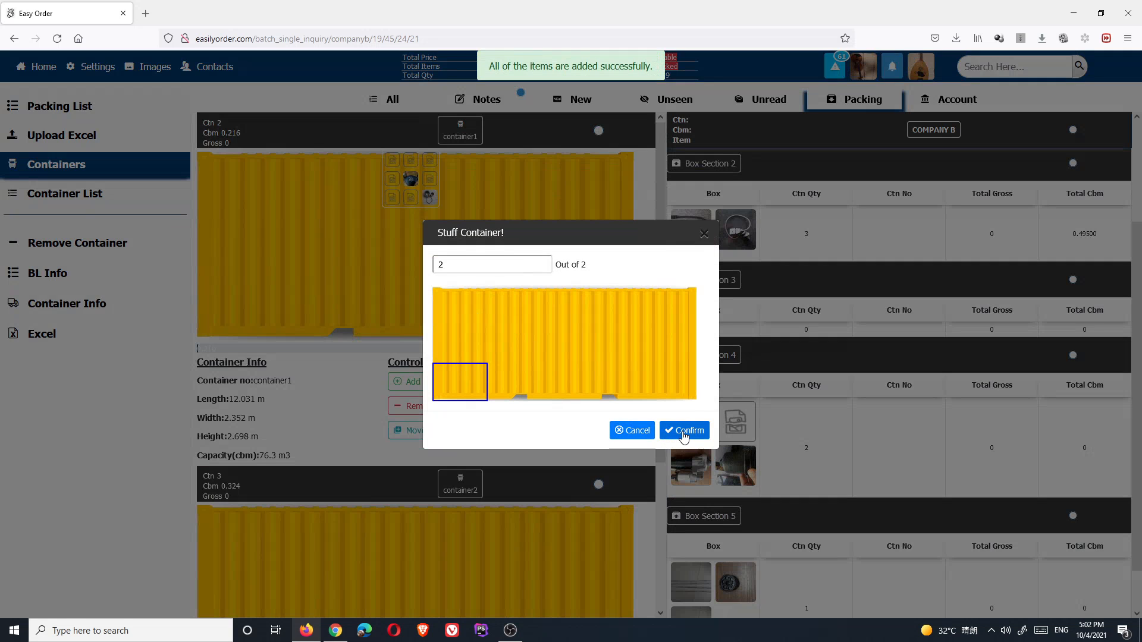
left_click(683, 431)
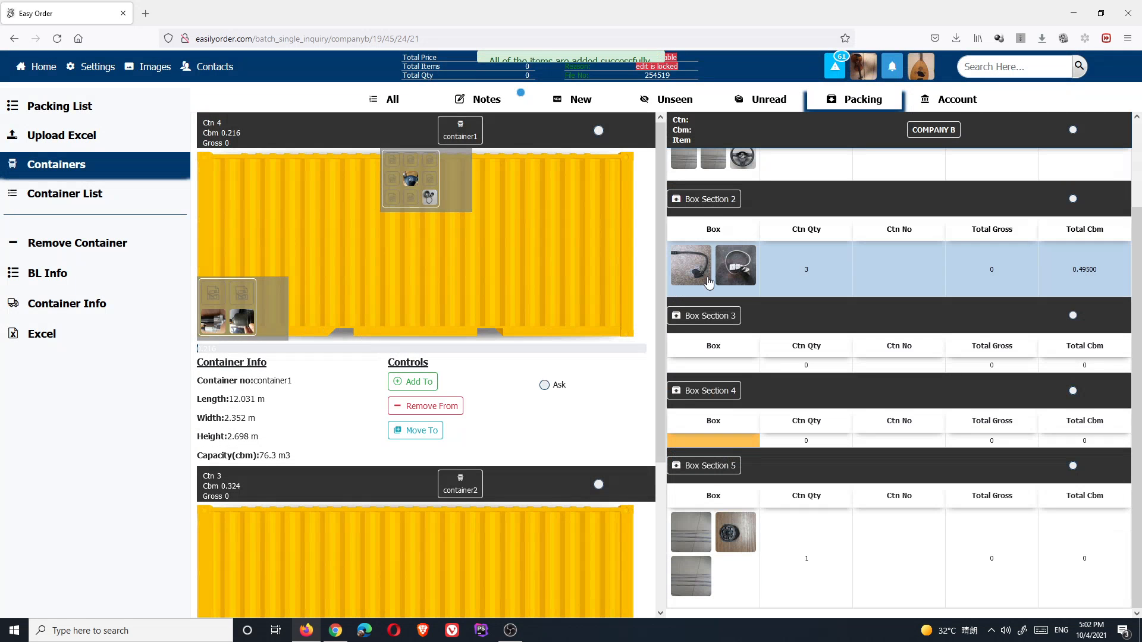
- Load Box Sections 2 and 5 into container2 and Section 1 into container1, then open Container List
left_click_drag(707, 282, 618, 534)
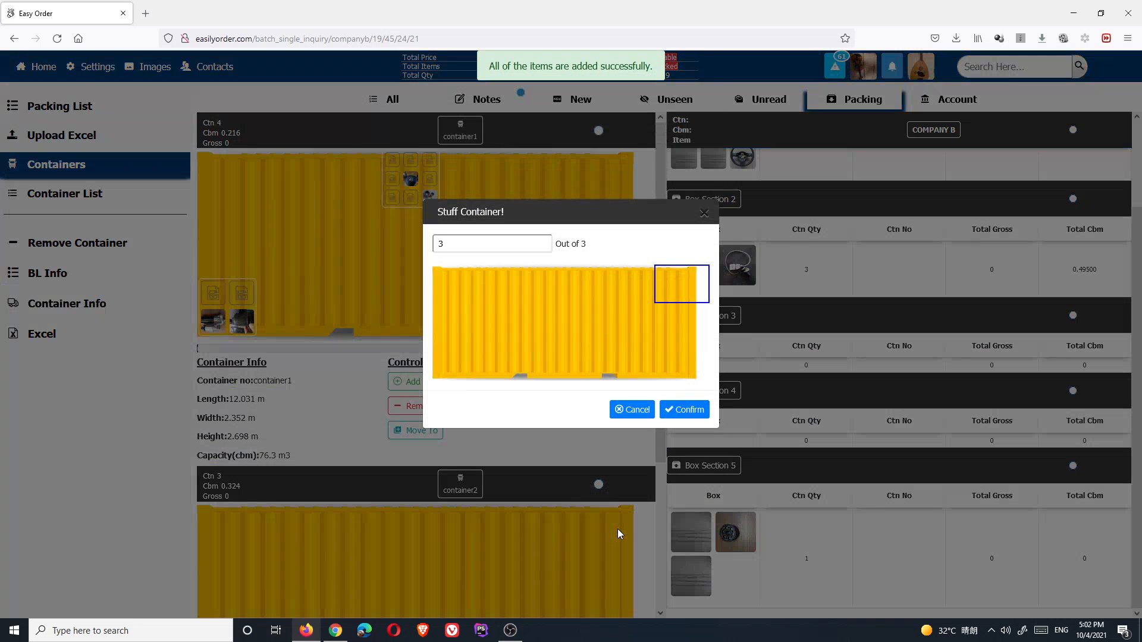
left_click(684, 409)
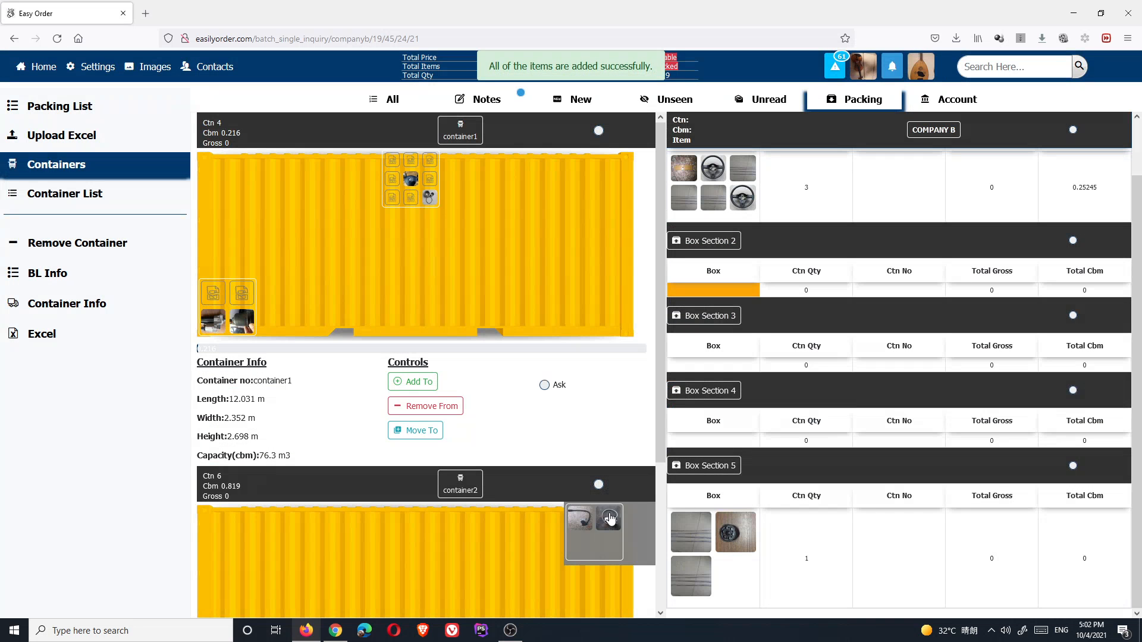
left_click_drag(713, 190, 433, 269)
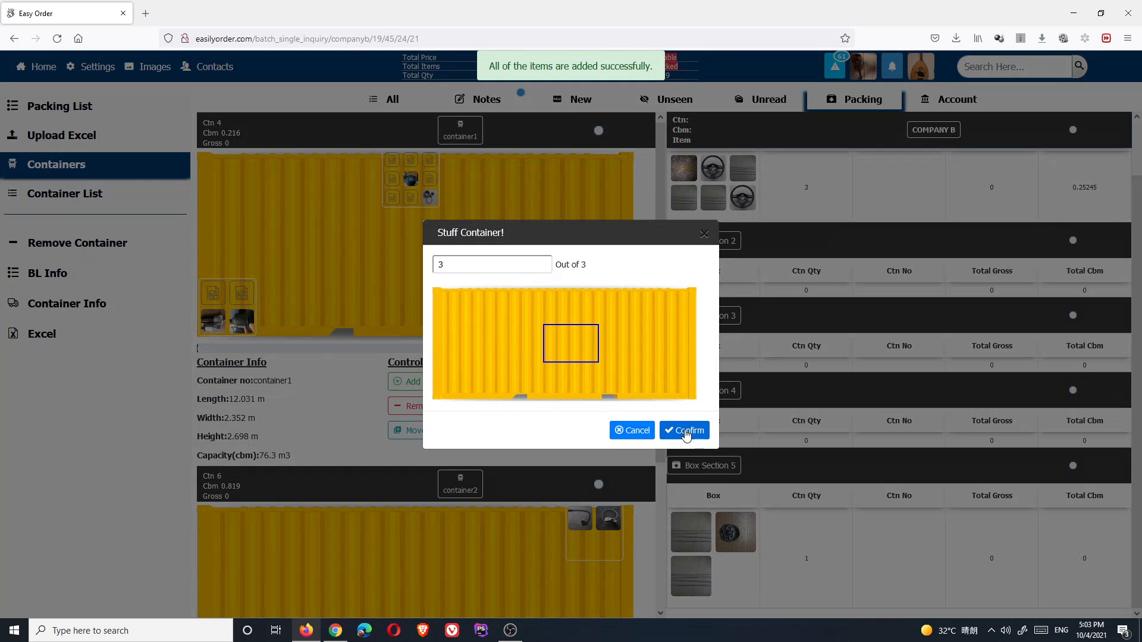
left_click(686, 430)
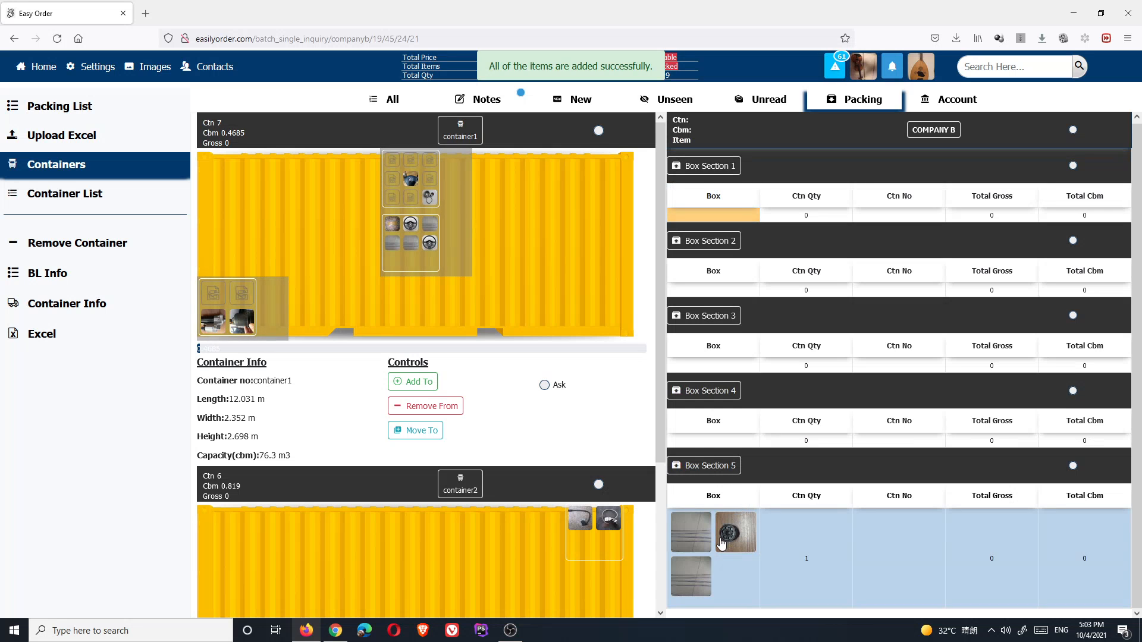
left_click_drag(722, 542, 229, 535)
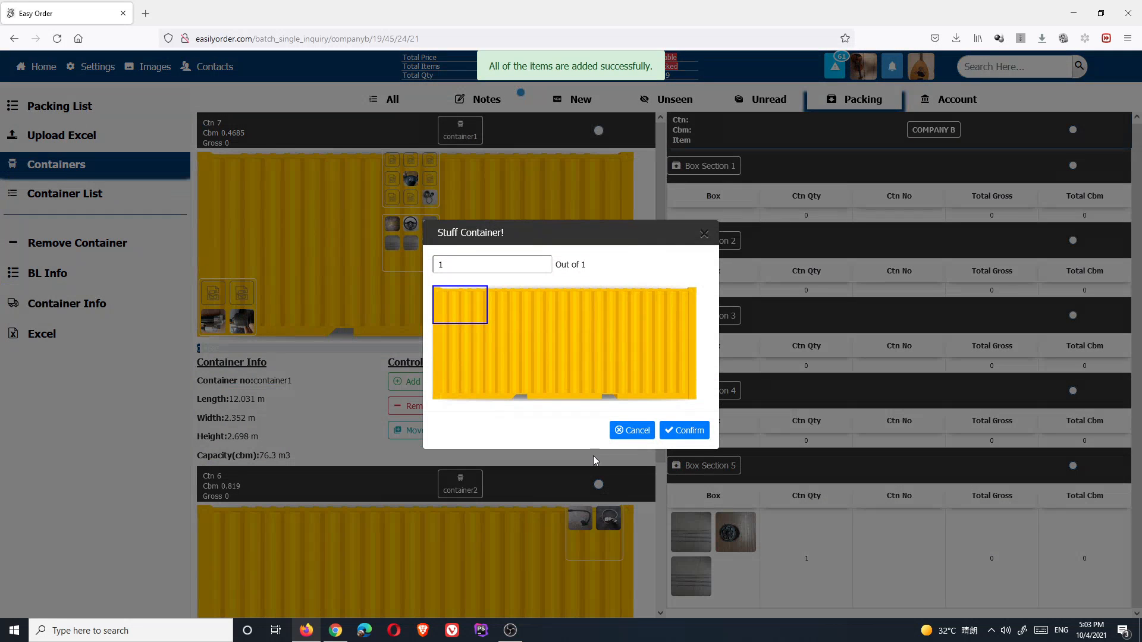
left_click(684, 431)
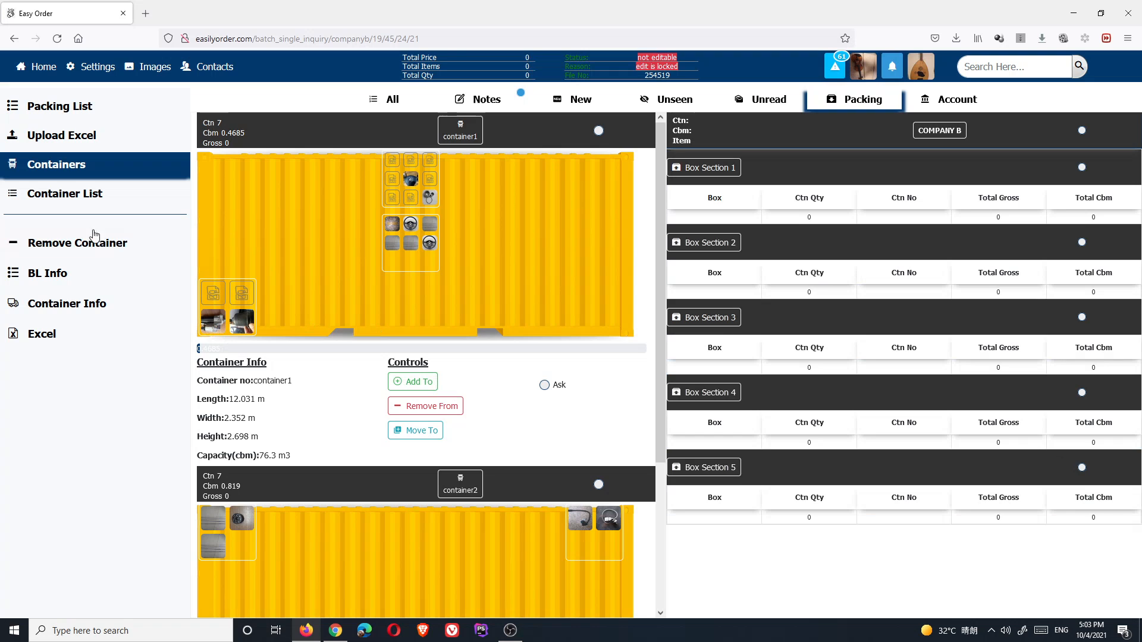
left_click(67, 201)
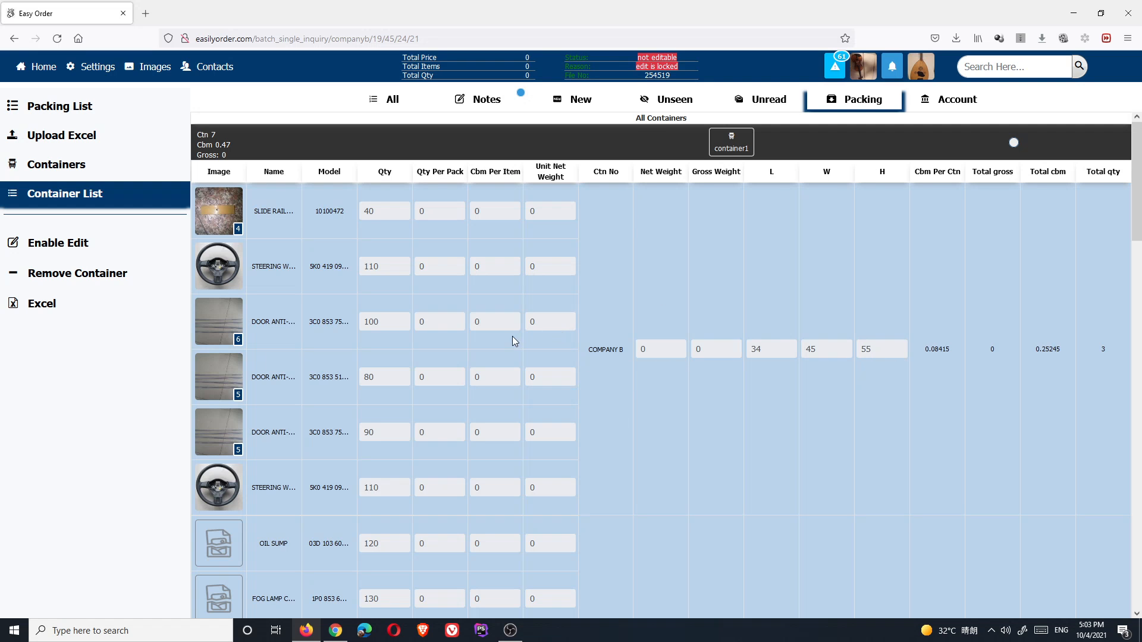
- Scroll through container1 and container2's item rows, then reload the page
scroll(512, 337, "down", 5)
scroll(443, 384, "down", 1)
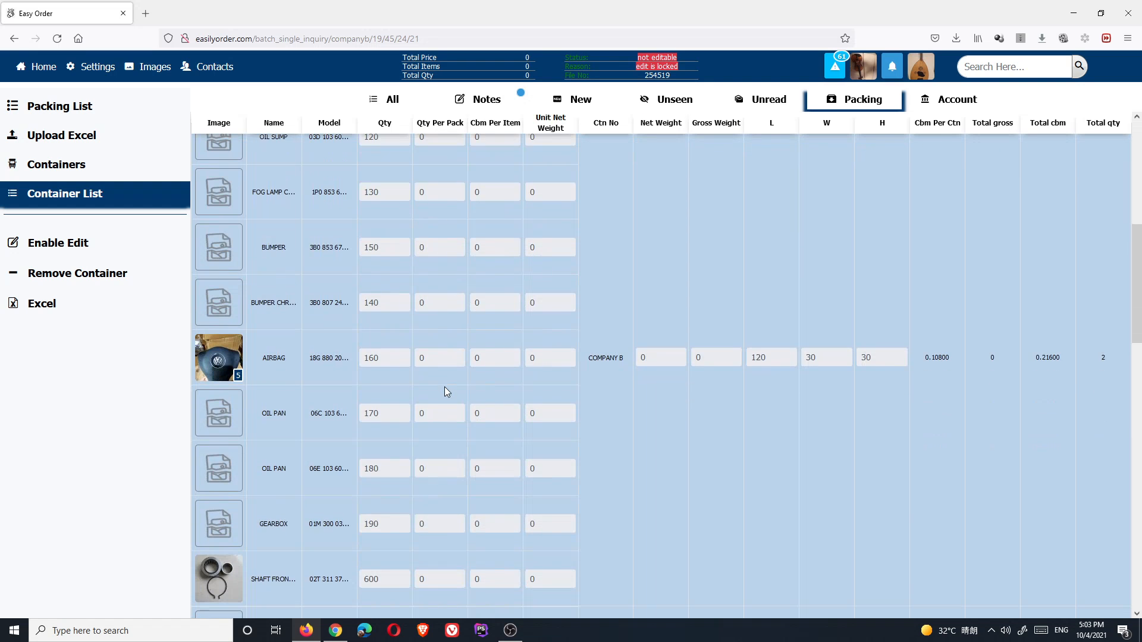
scroll(445, 351, "down", 3)
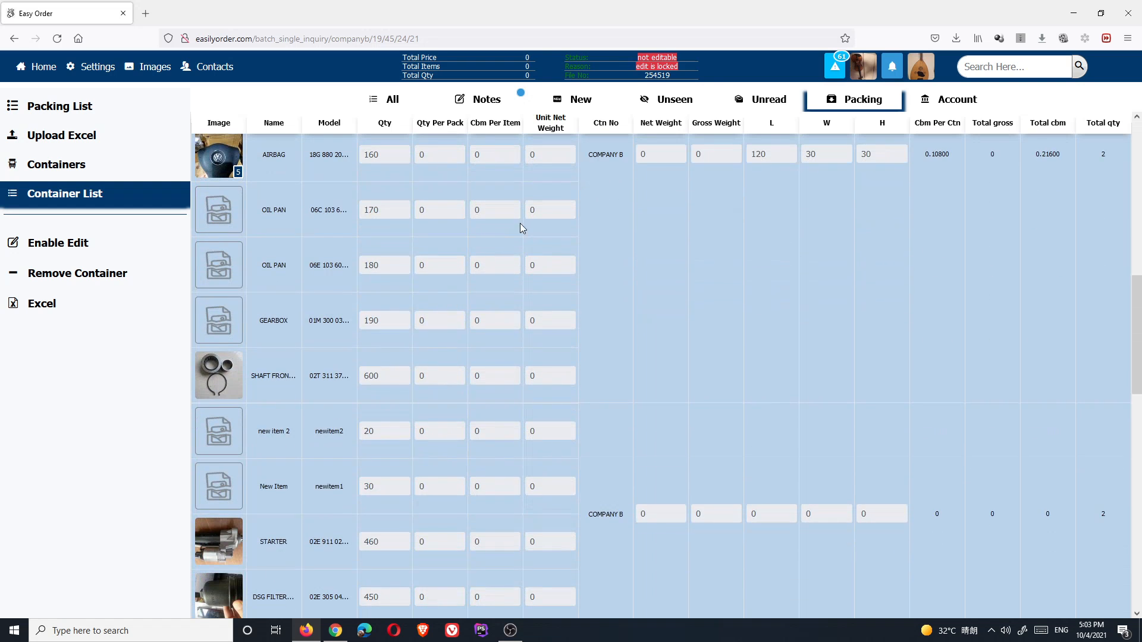
scroll(472, 331, "down", 2)
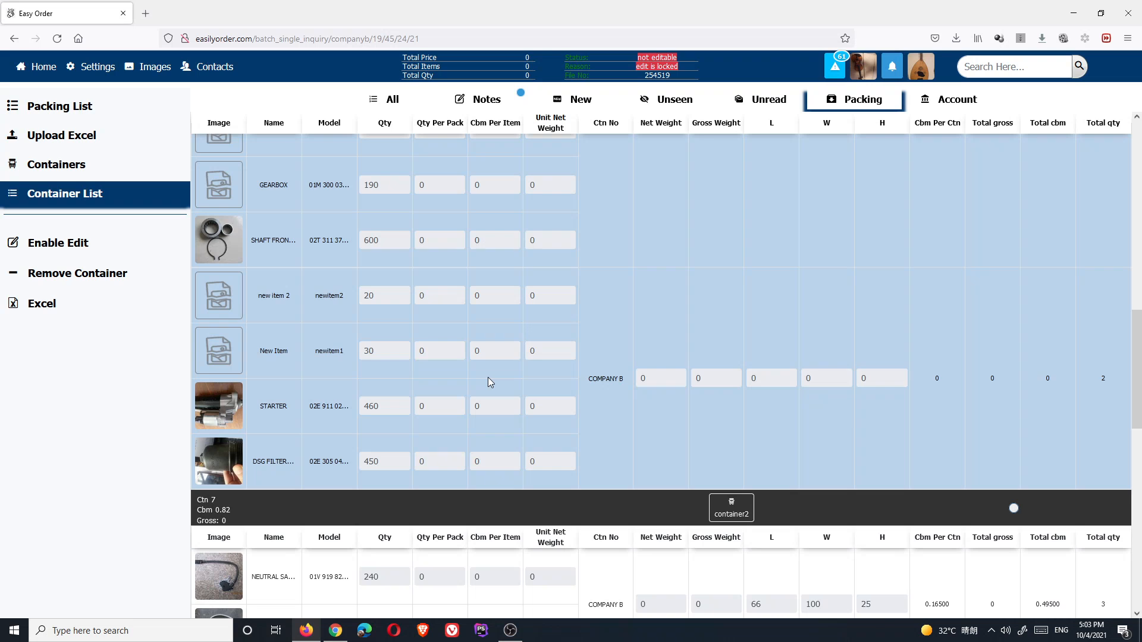
scroll(478, 372, "up", 5)
scroll(461, 357, "up", 7)
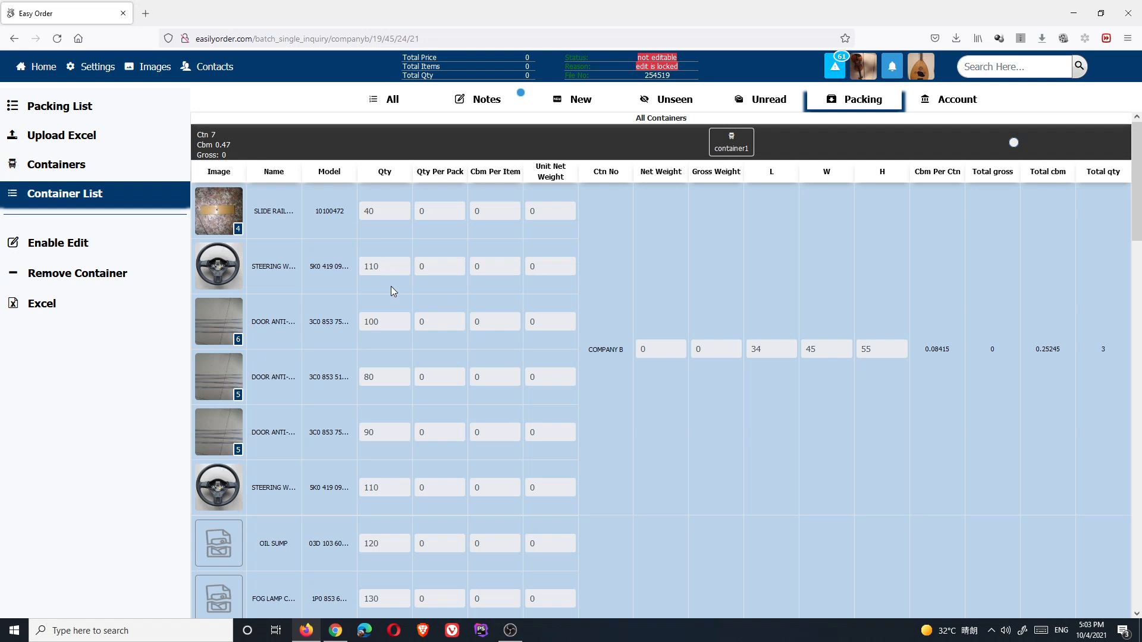
scroll(466, 380, "down", 6)
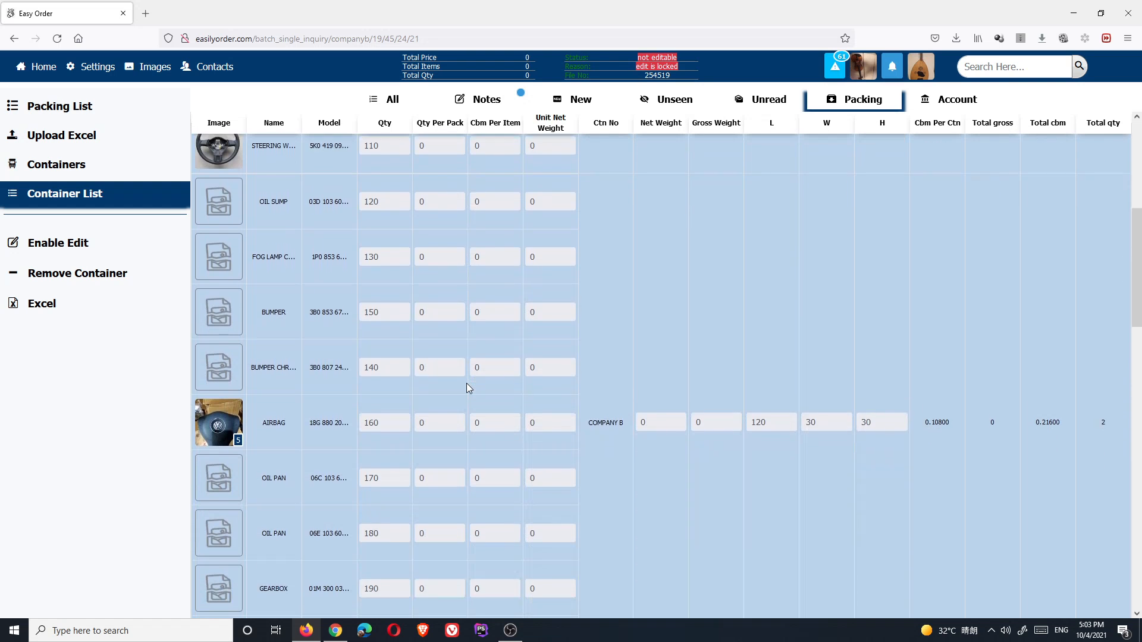
scroll(466, 384, "down", 7)
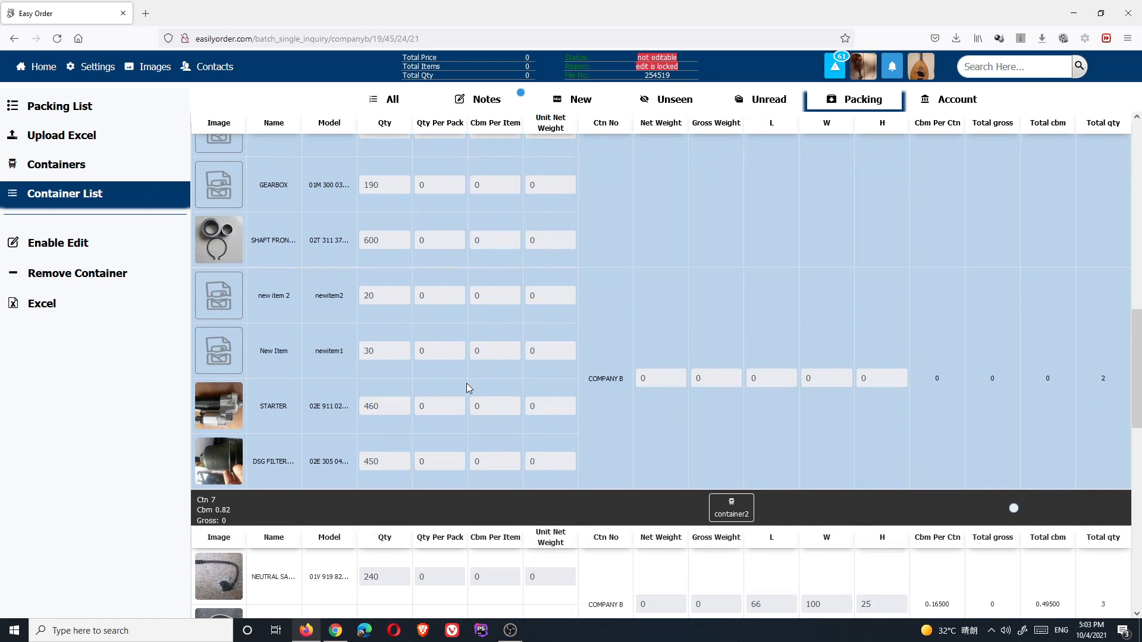
scroll(466, 388, "down", 6)
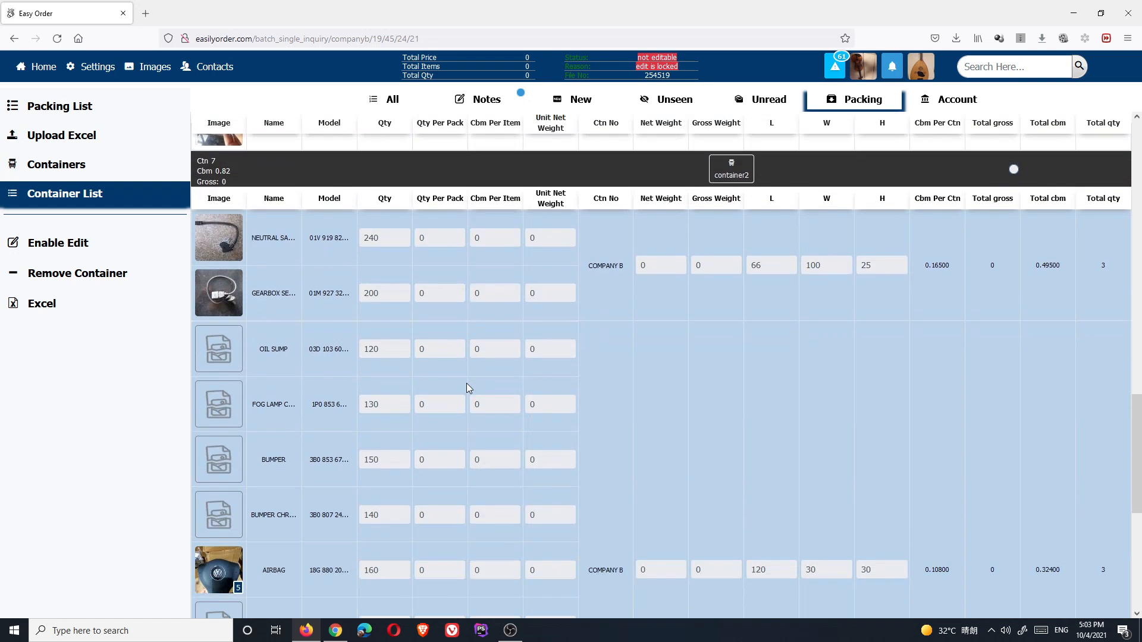
scroll(468, 387, "down", 6)
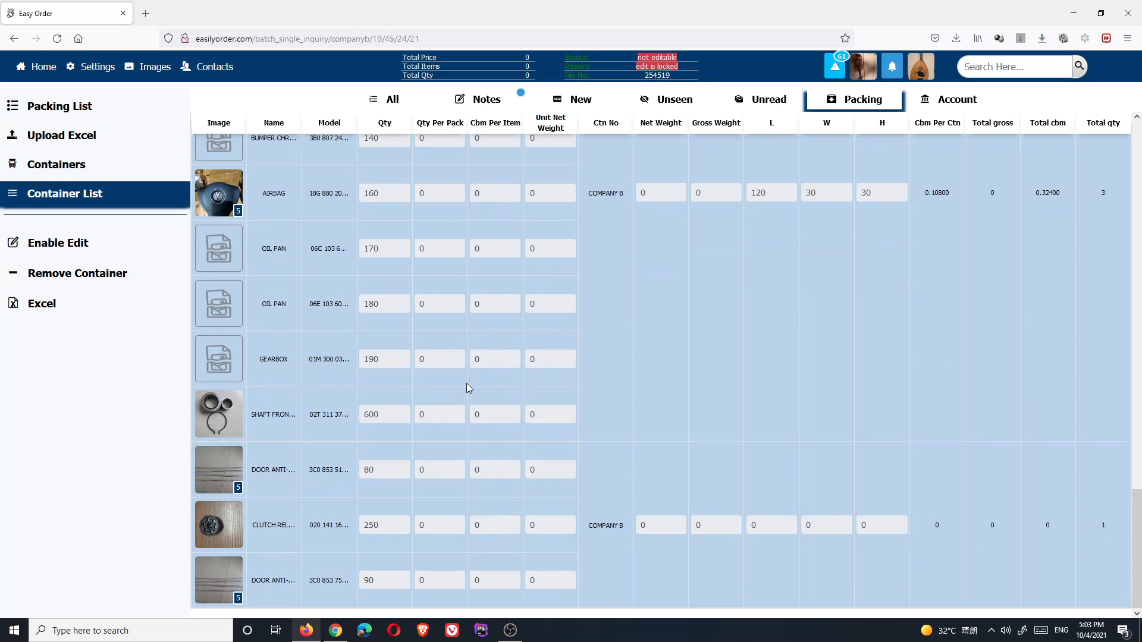
scroll(463, 380, "up", 7)
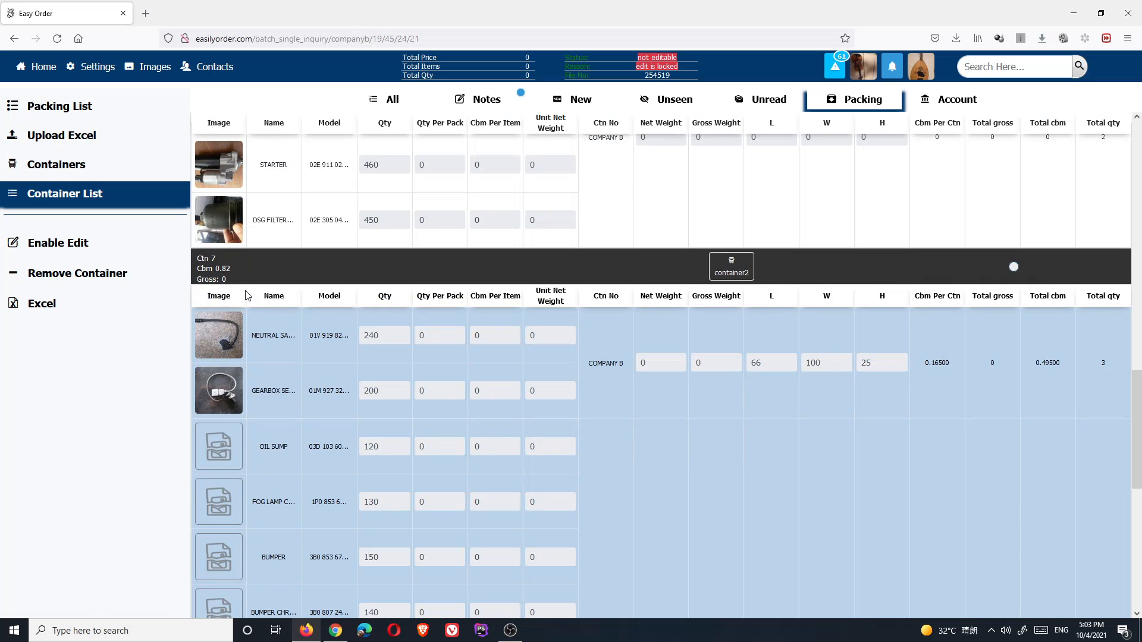
scroll(244, 295, "up", 3)
scroll(244, 290, "down", 8)
scroll(243, 290, "up", 8)
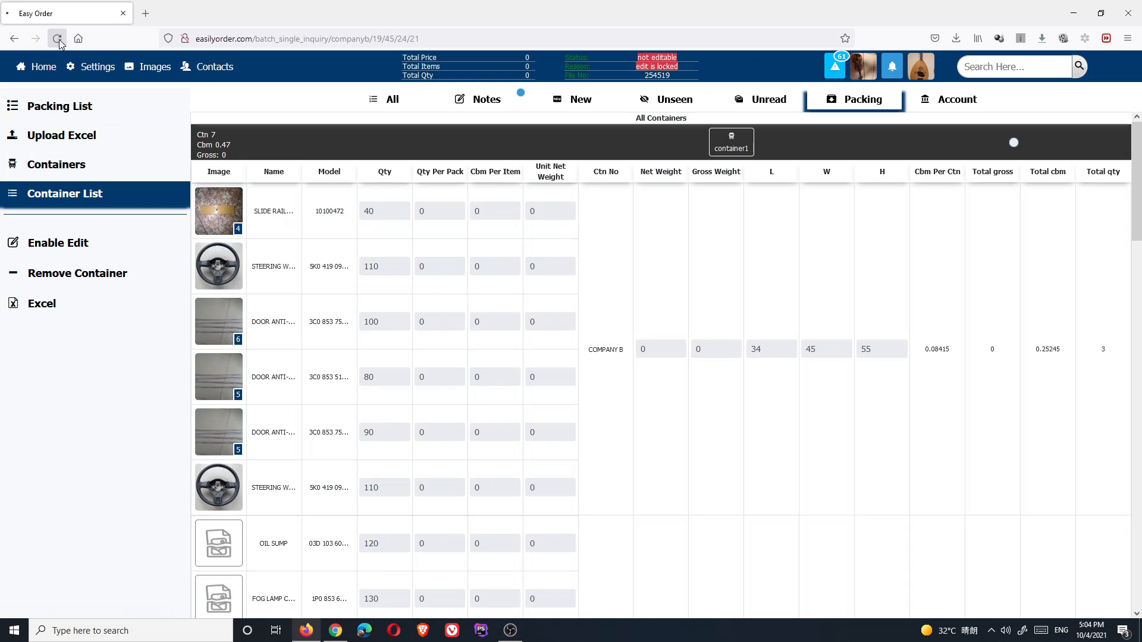
left_click(58, 39)
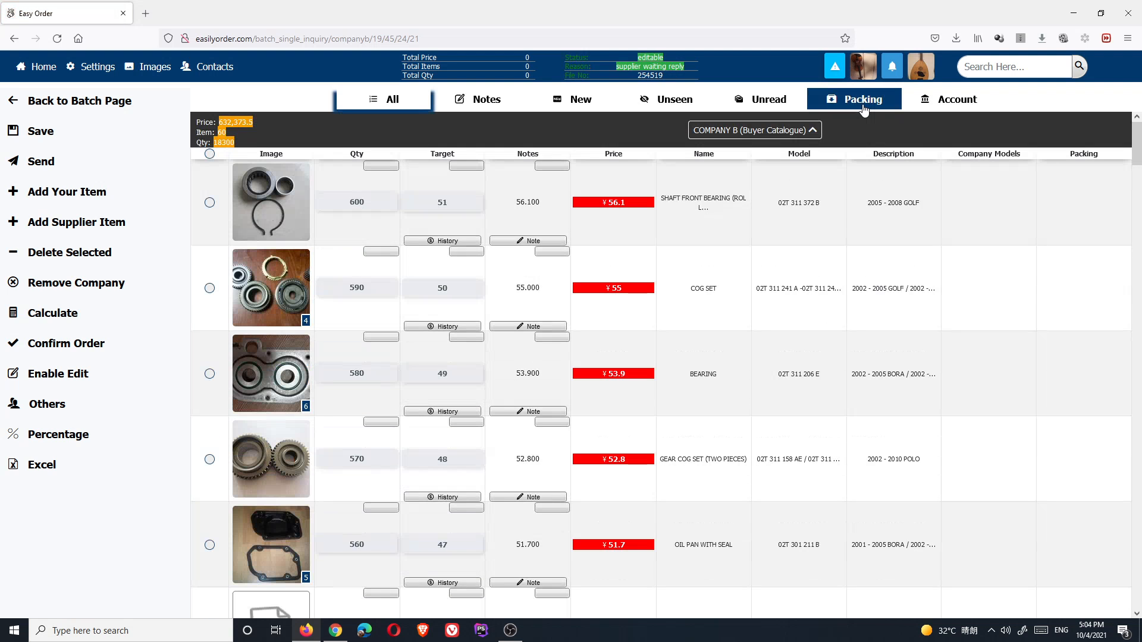
- Reopen the Container List from the Packing tab and scroll through both containers' COMPANY B rows
left_click(869, 100)
left_click(64, 193)
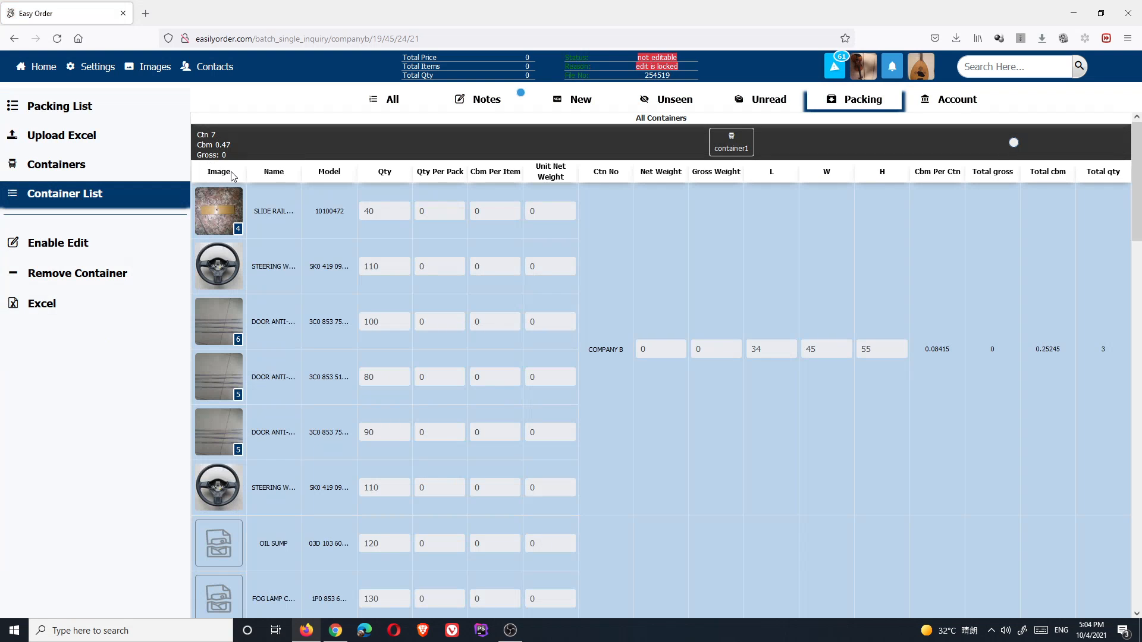
scroll(432, 235, "down", 10)
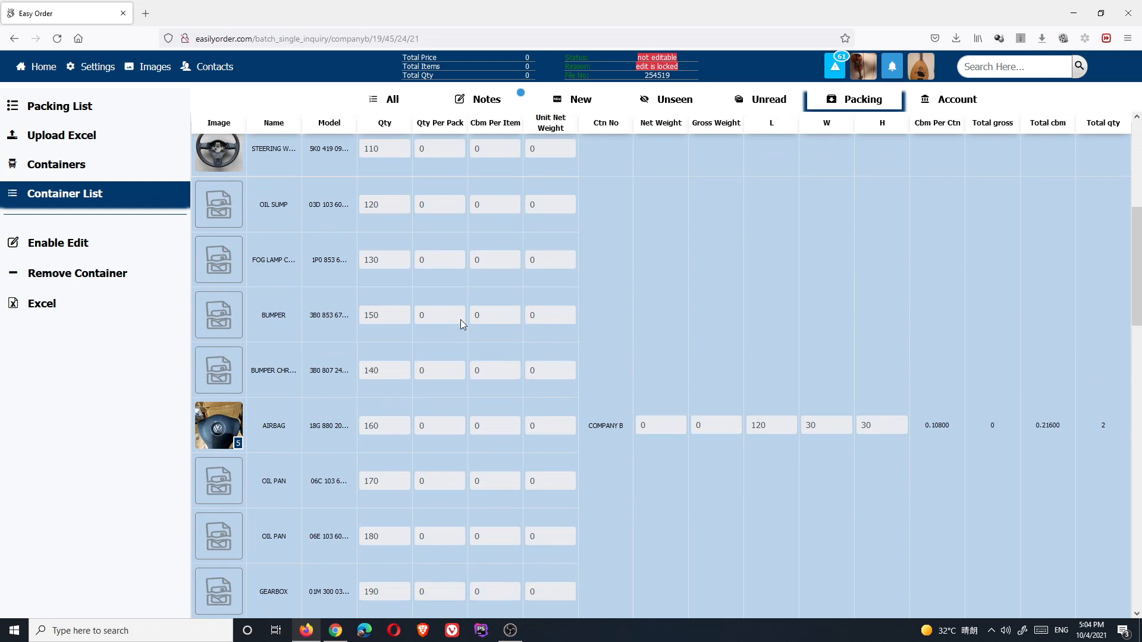
scroll(460, 319, "up", 3)
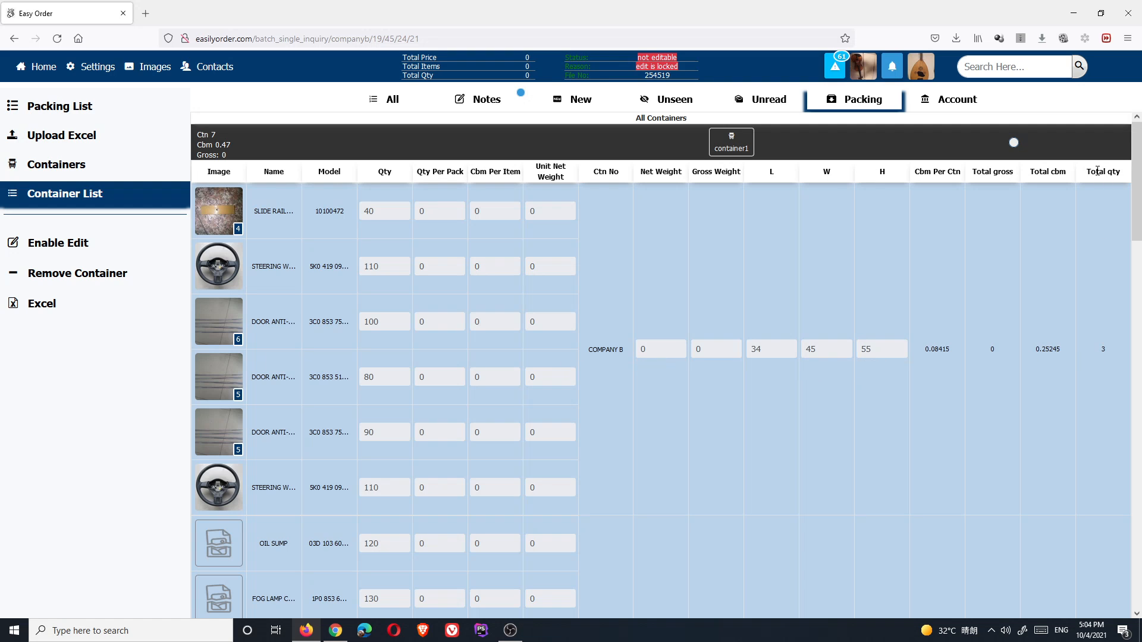
scroll(1106, 387, "down", 5)
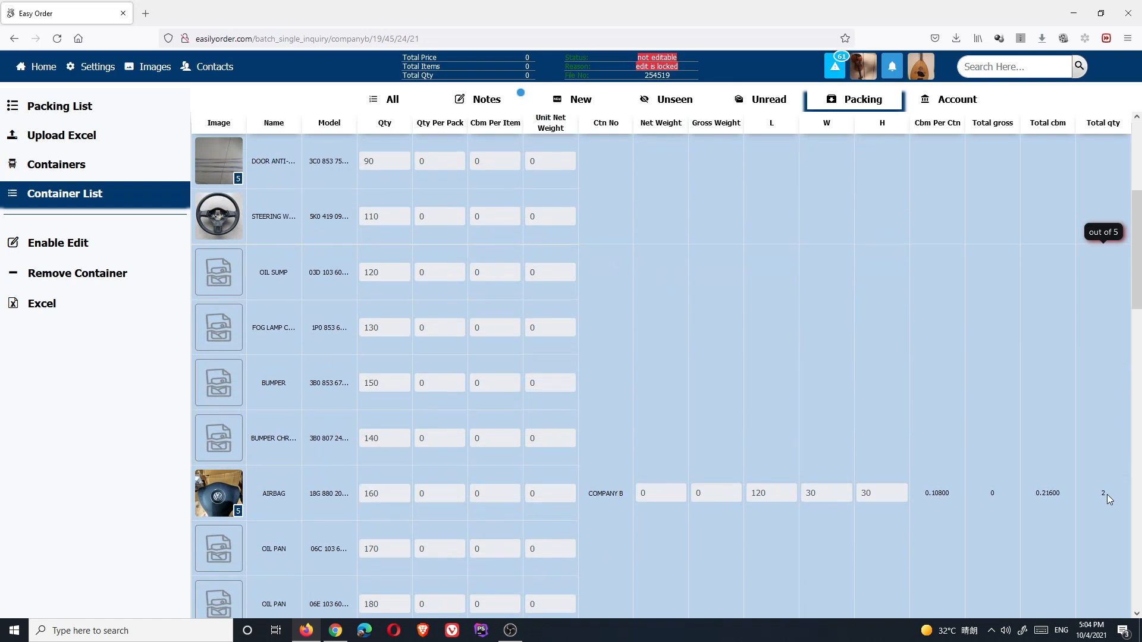
scroll(1090, 320, "up", 4)
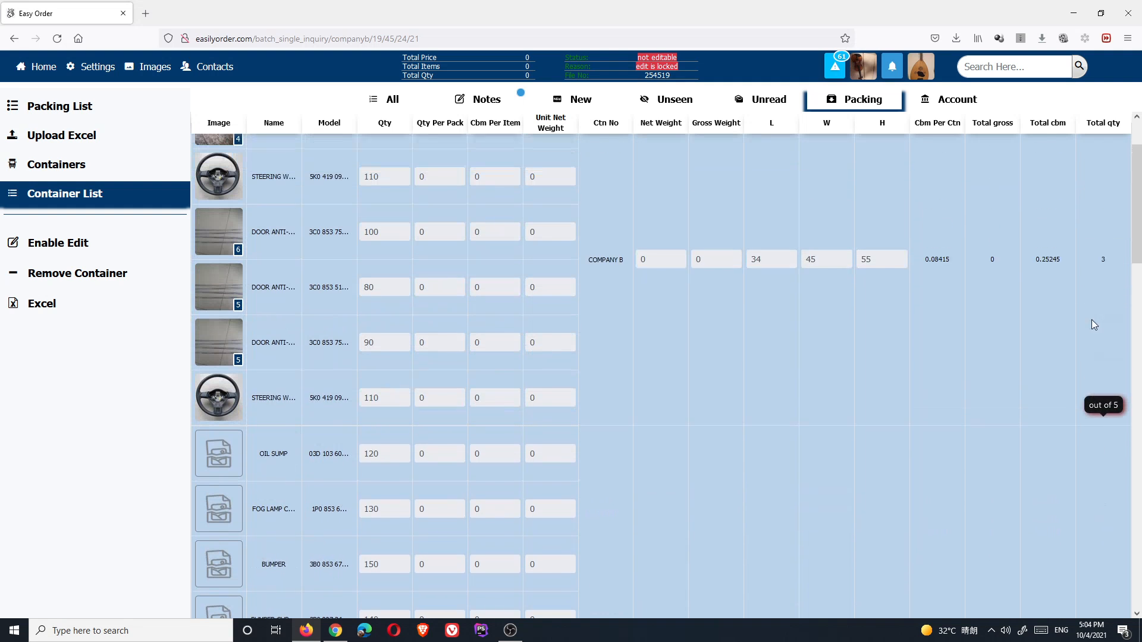
scroll(1108, 559, "down", 1)
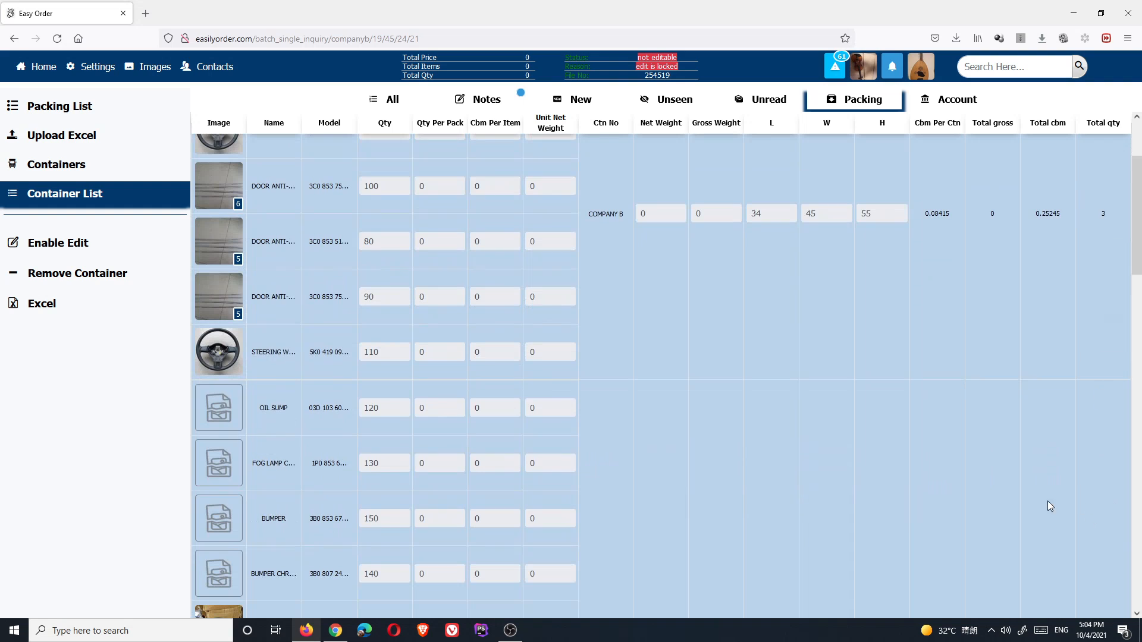
scroll(578, 503, "down", 1)
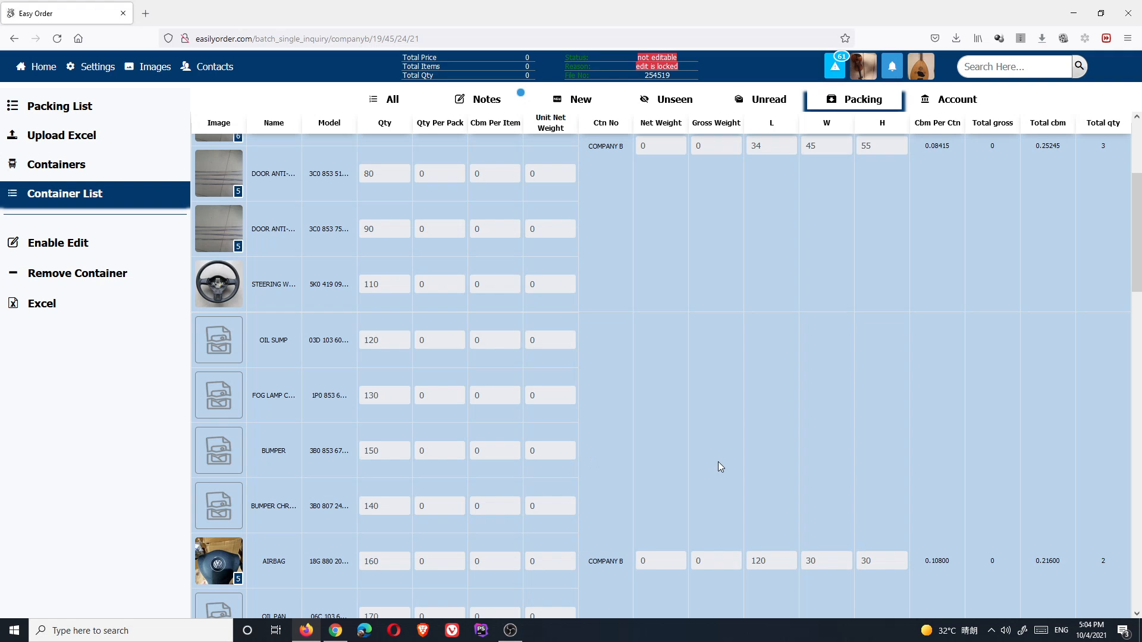
scroll(772, 477, "up", 1)
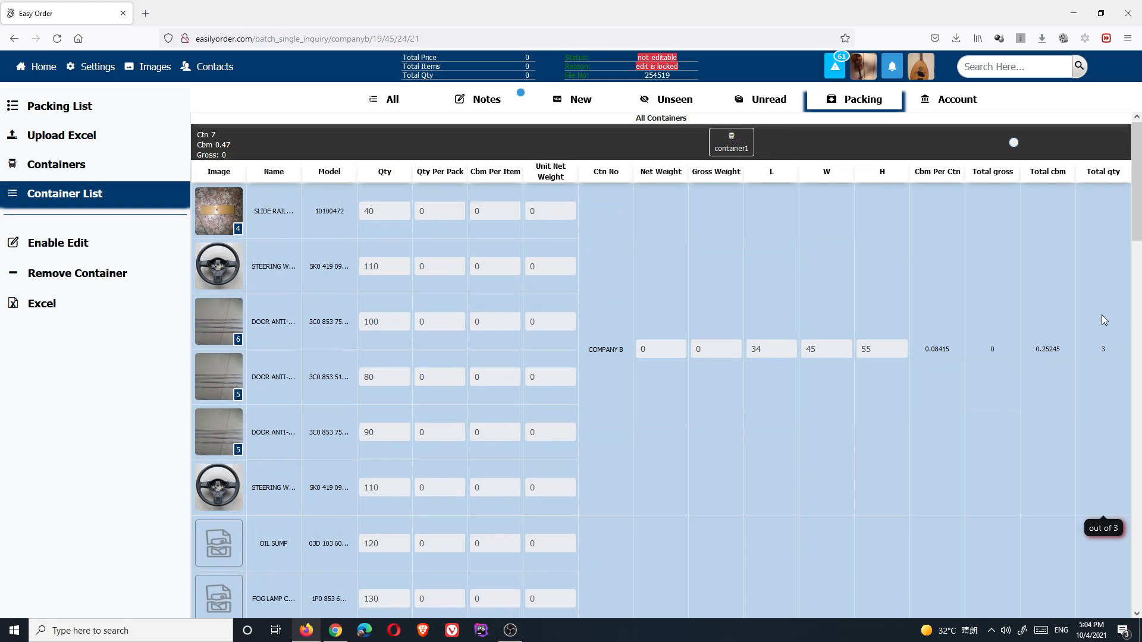
scroll(1102, 316, "down", 6)
scroll(1104, 419, "down", 6)
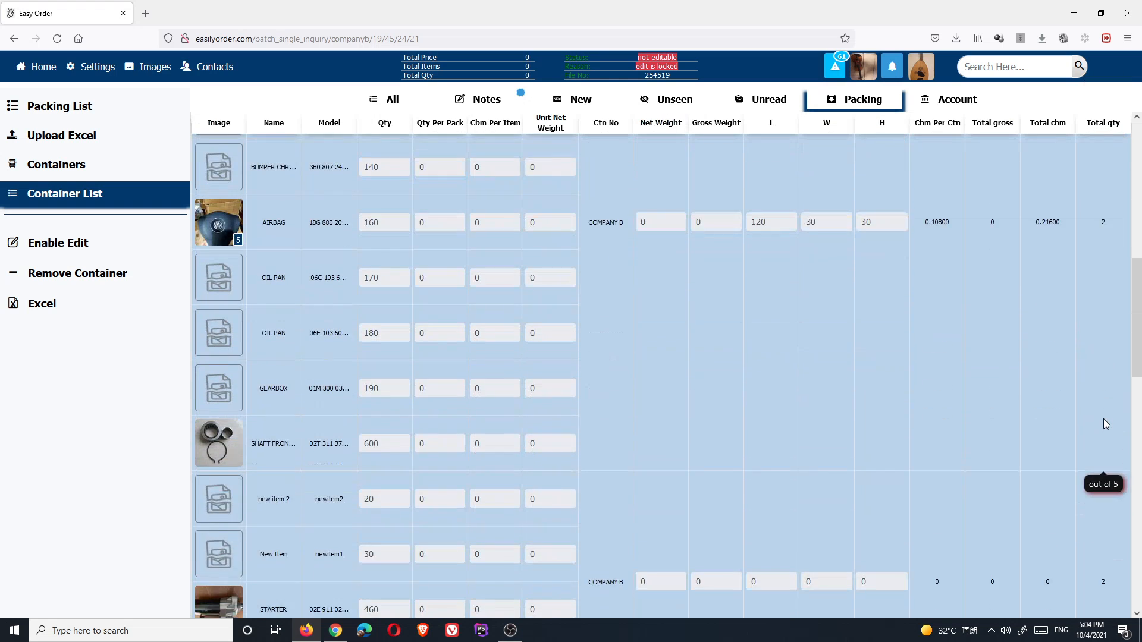
scroll(1105, 452, "down", 6)
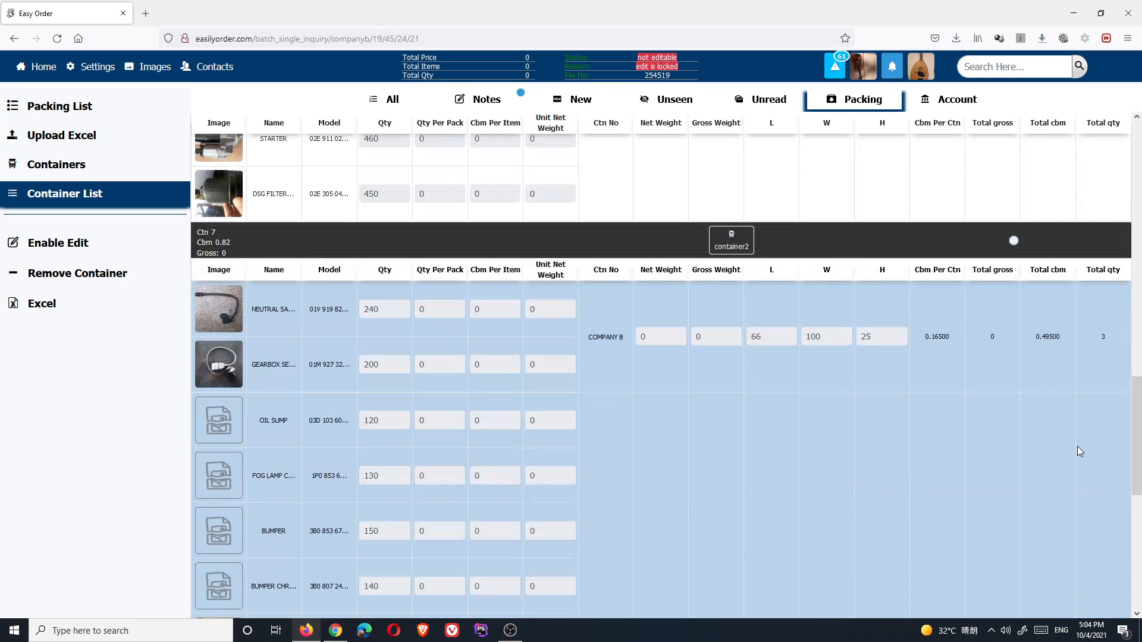
scroll(913, 233, "down", 3)
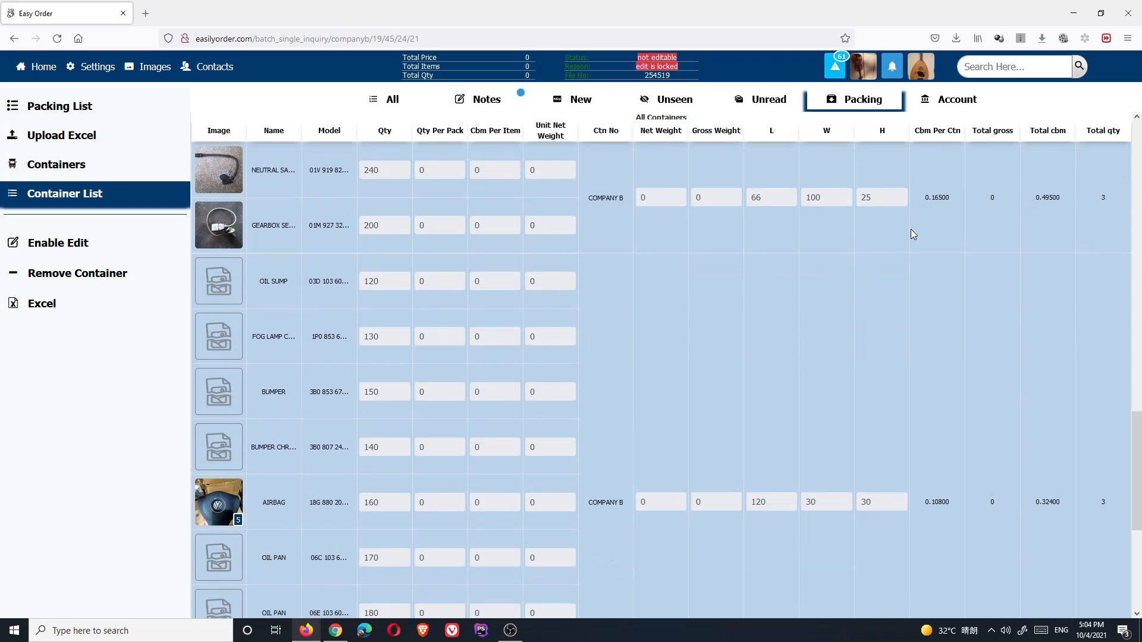
scroll(1097, 242, "down", 5)
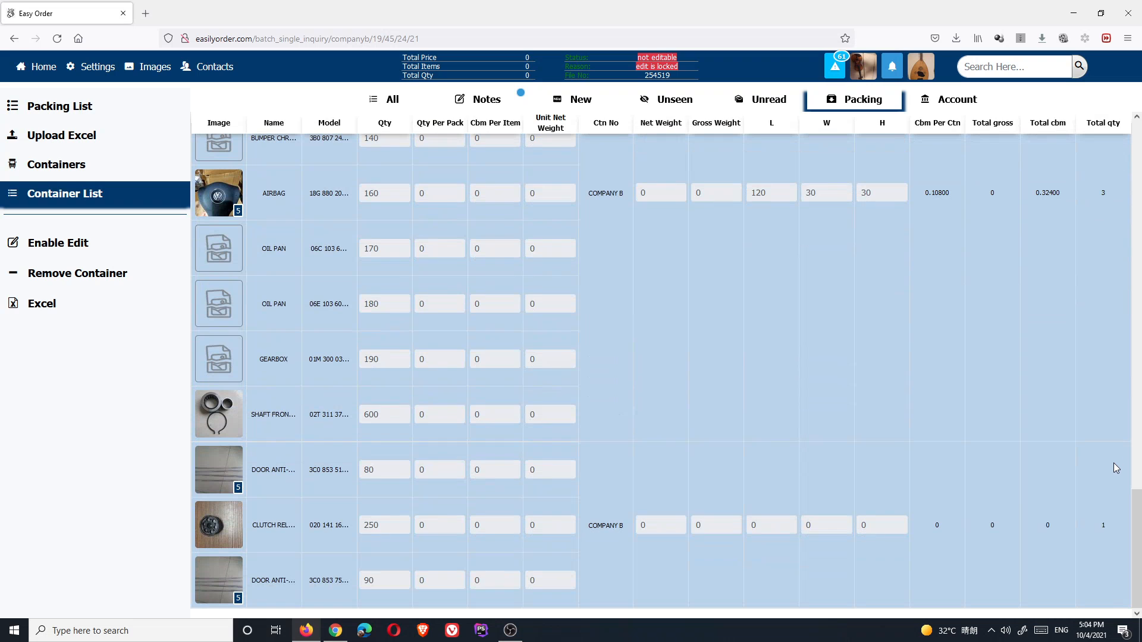
scroll(1097, 531, "up", 6)
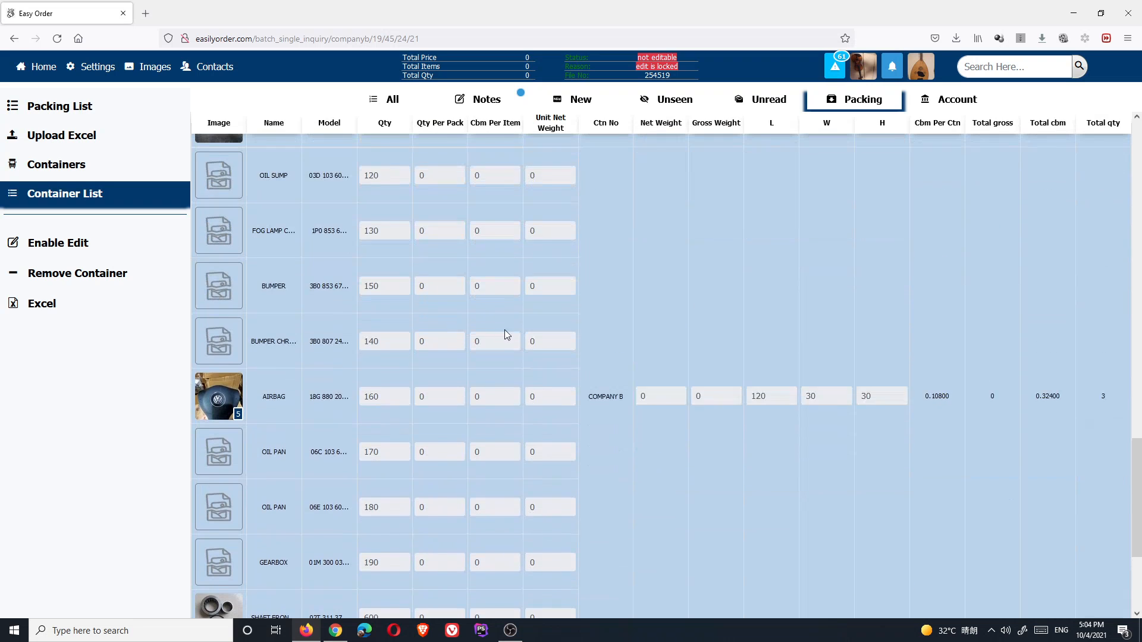
scroll(442, 301, "up", 7)
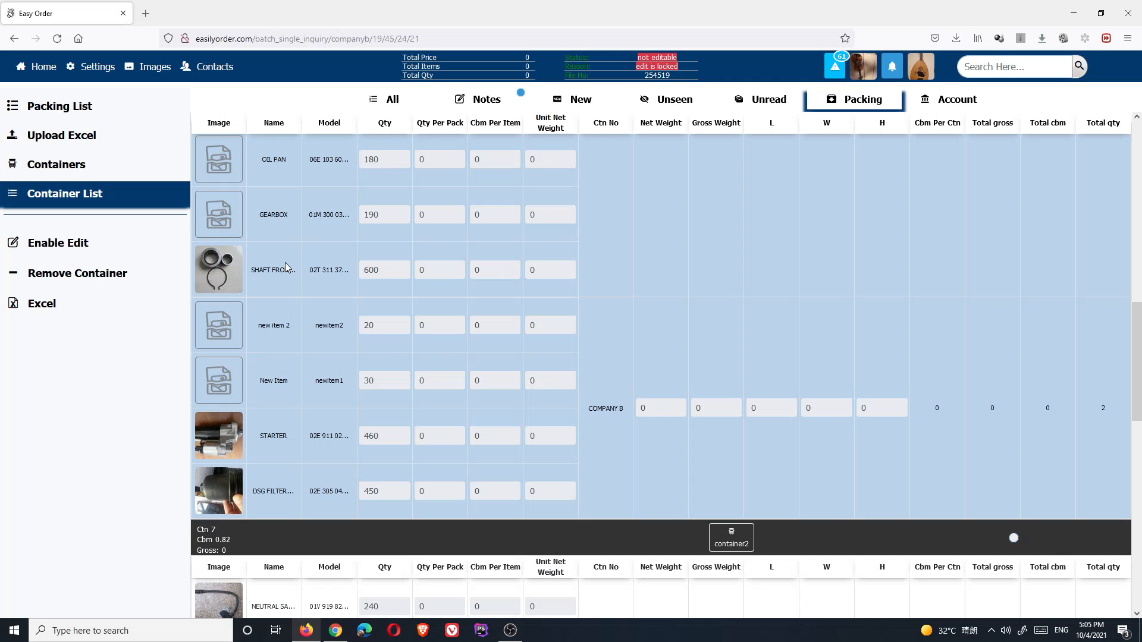
scroll(285, 267, "down", 2)
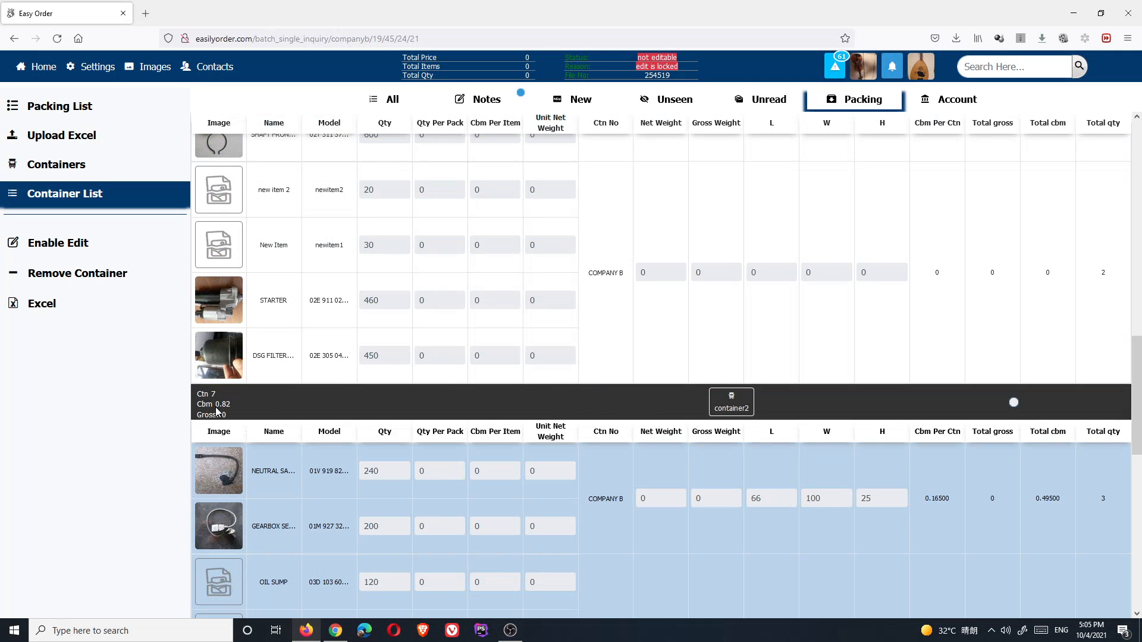
scroll(403, 446, "down", 1)
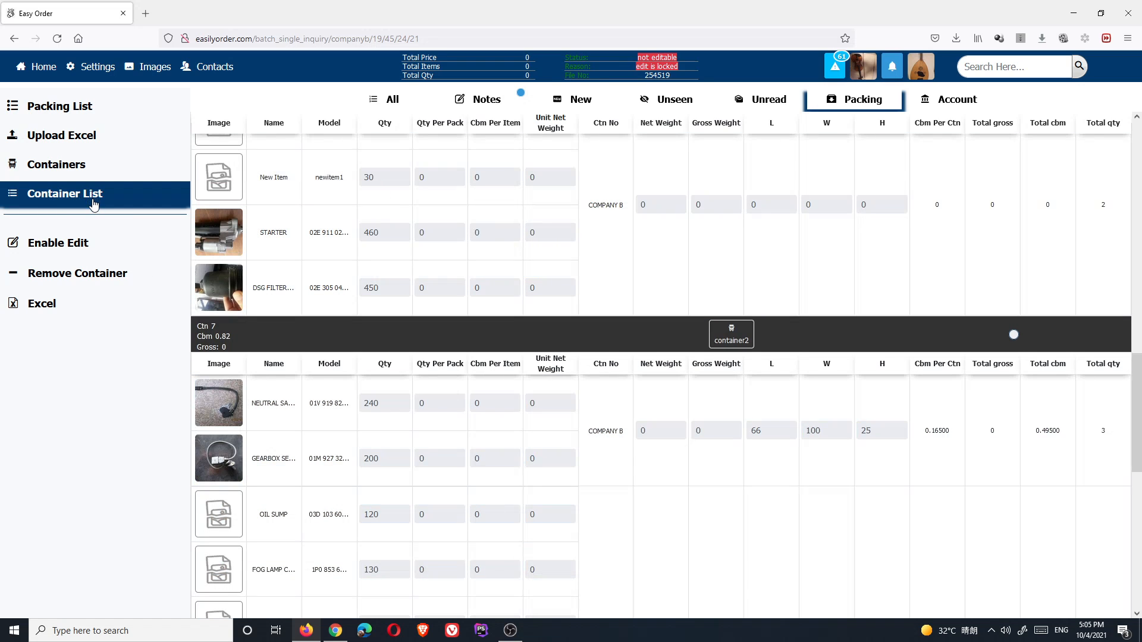
- Check the container diagrams and Packing List, return to Container List, then bring up OBS
left_click(60, 170)
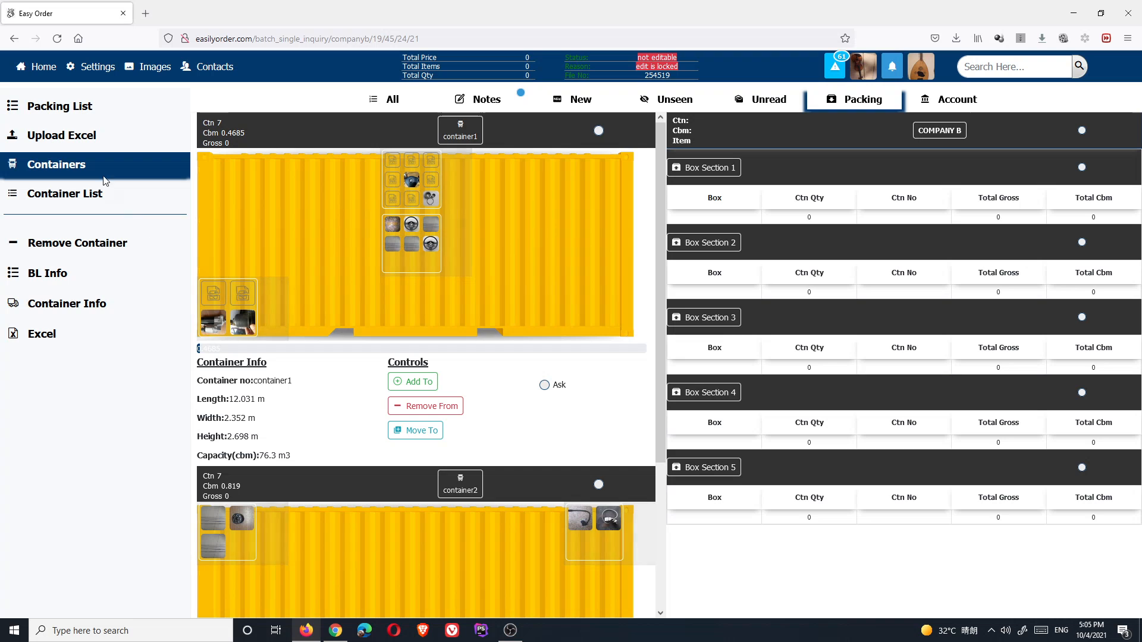
scroll(537, 443, "down", 3)
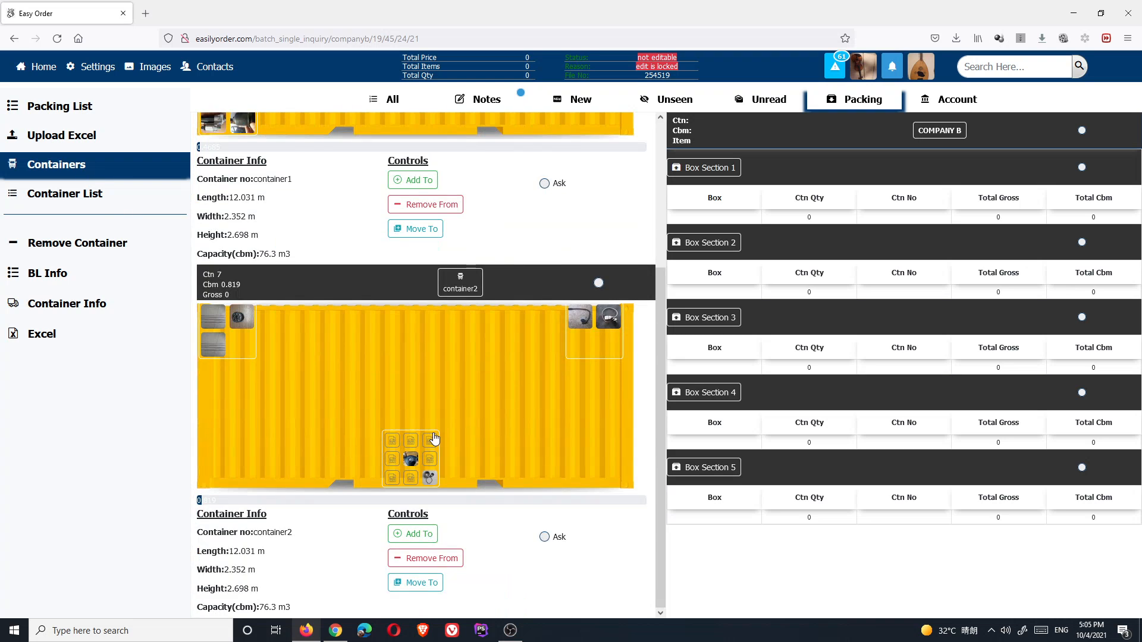
scroll(434, 439, "up", 3)
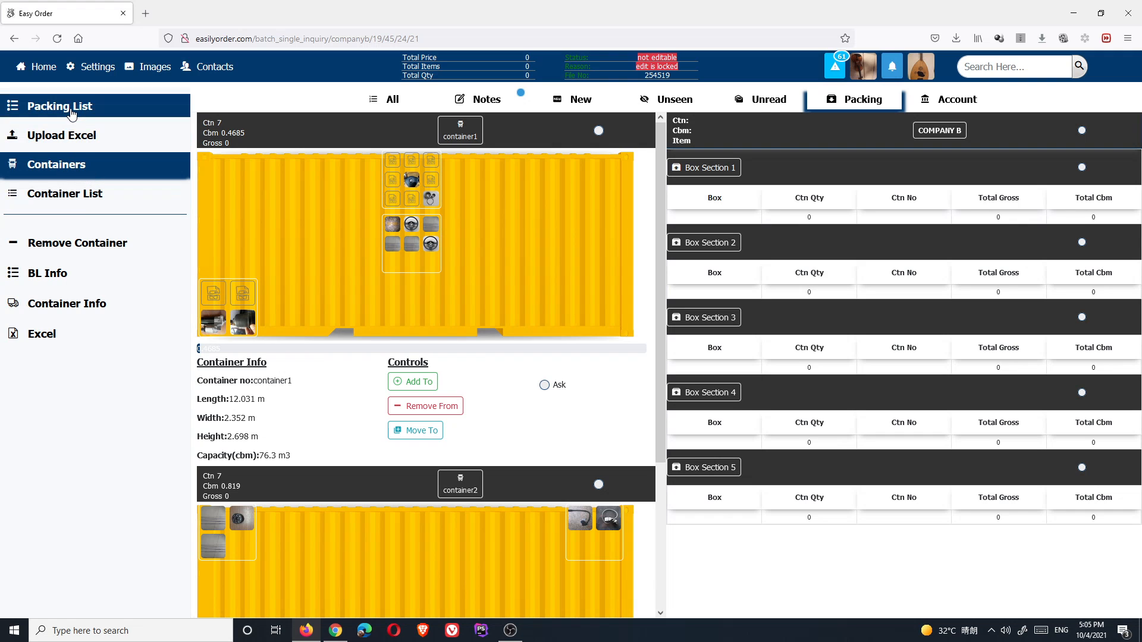
left_click(58, 191)
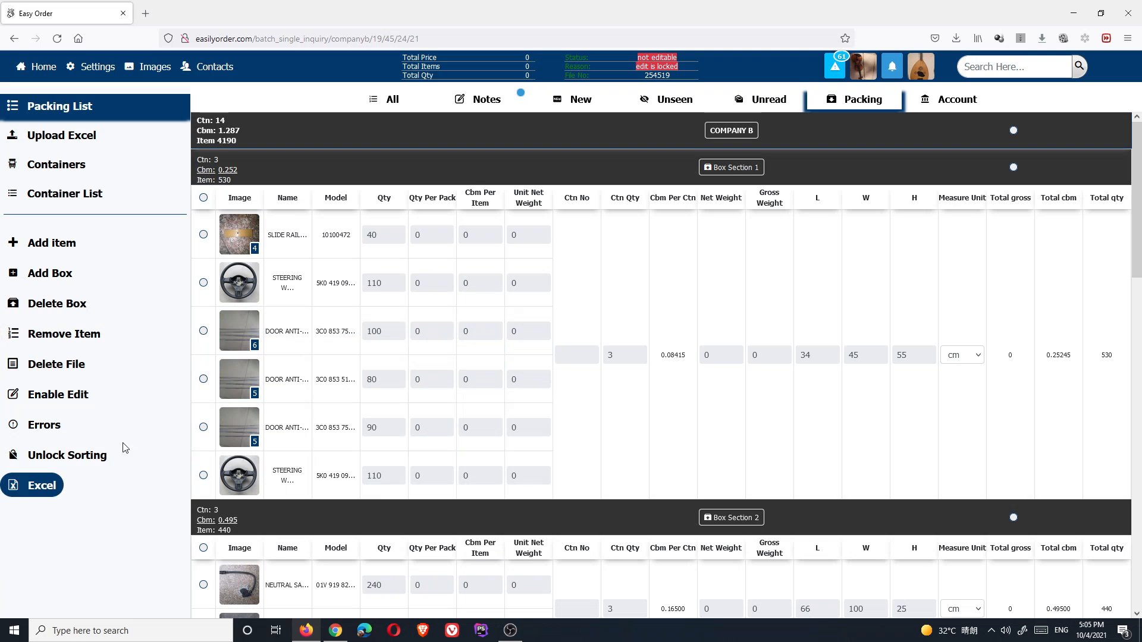
left_click(69, 164)
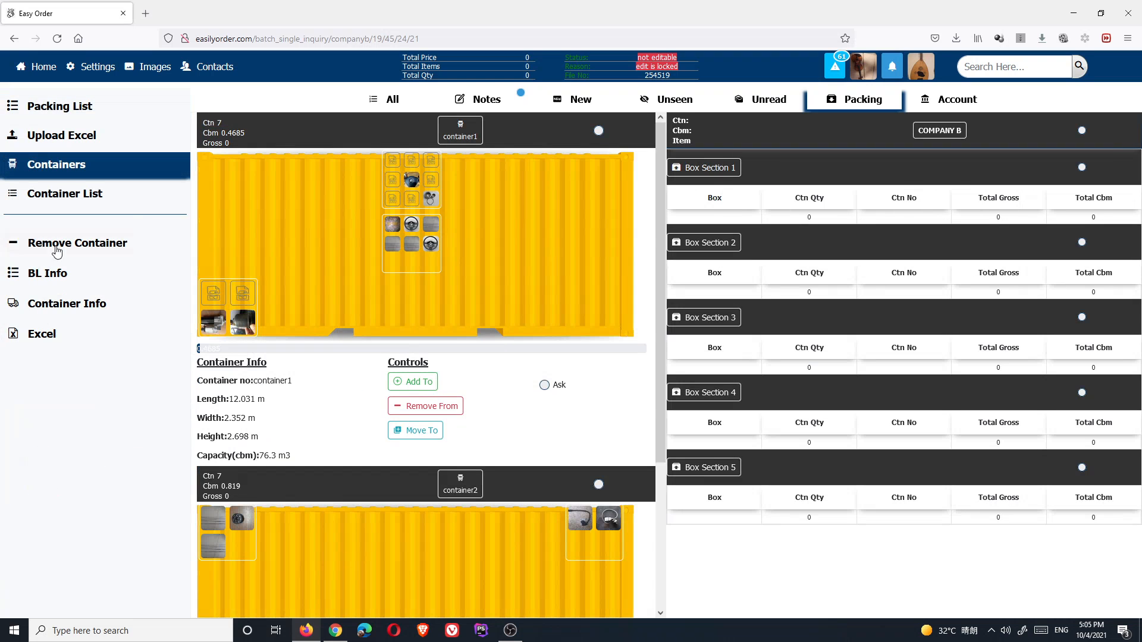
left_click(62, 193)
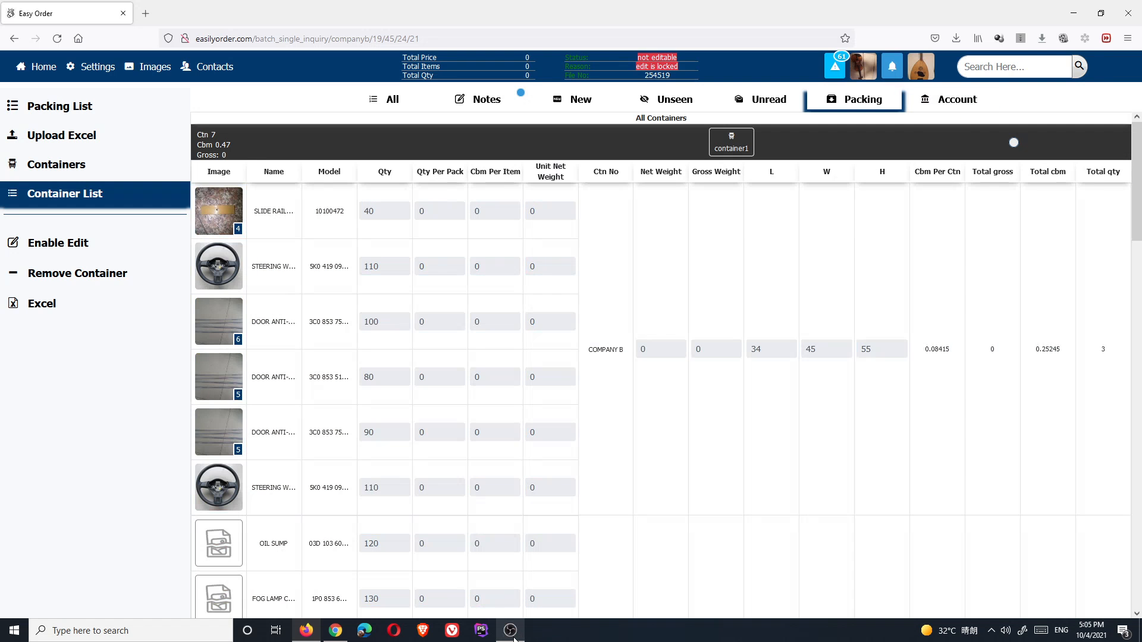
left_click(509, 631)
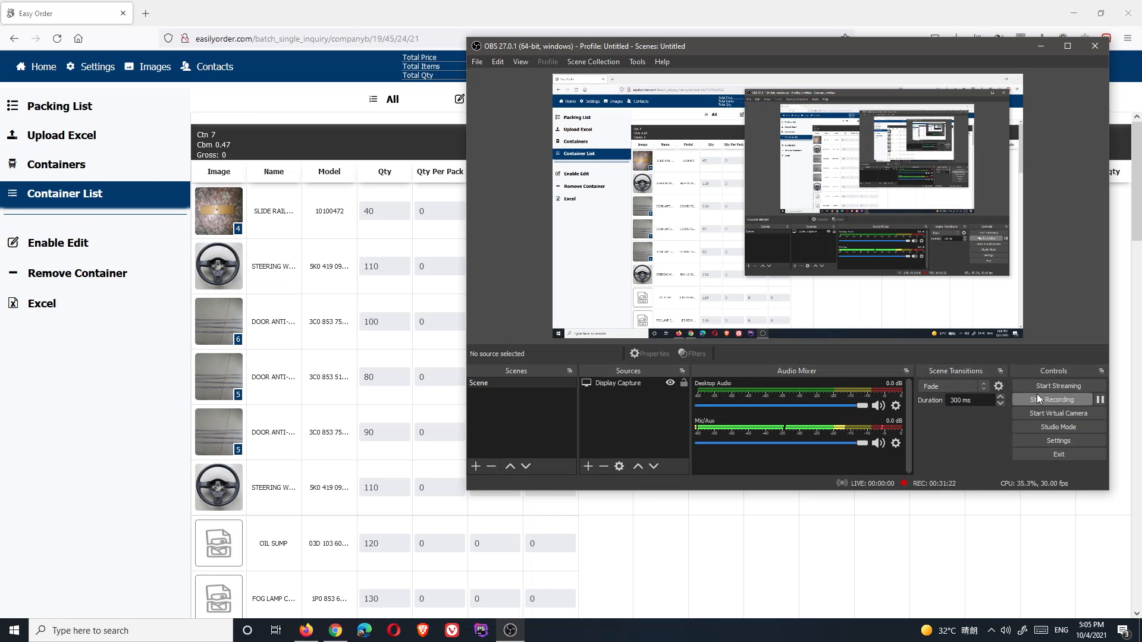